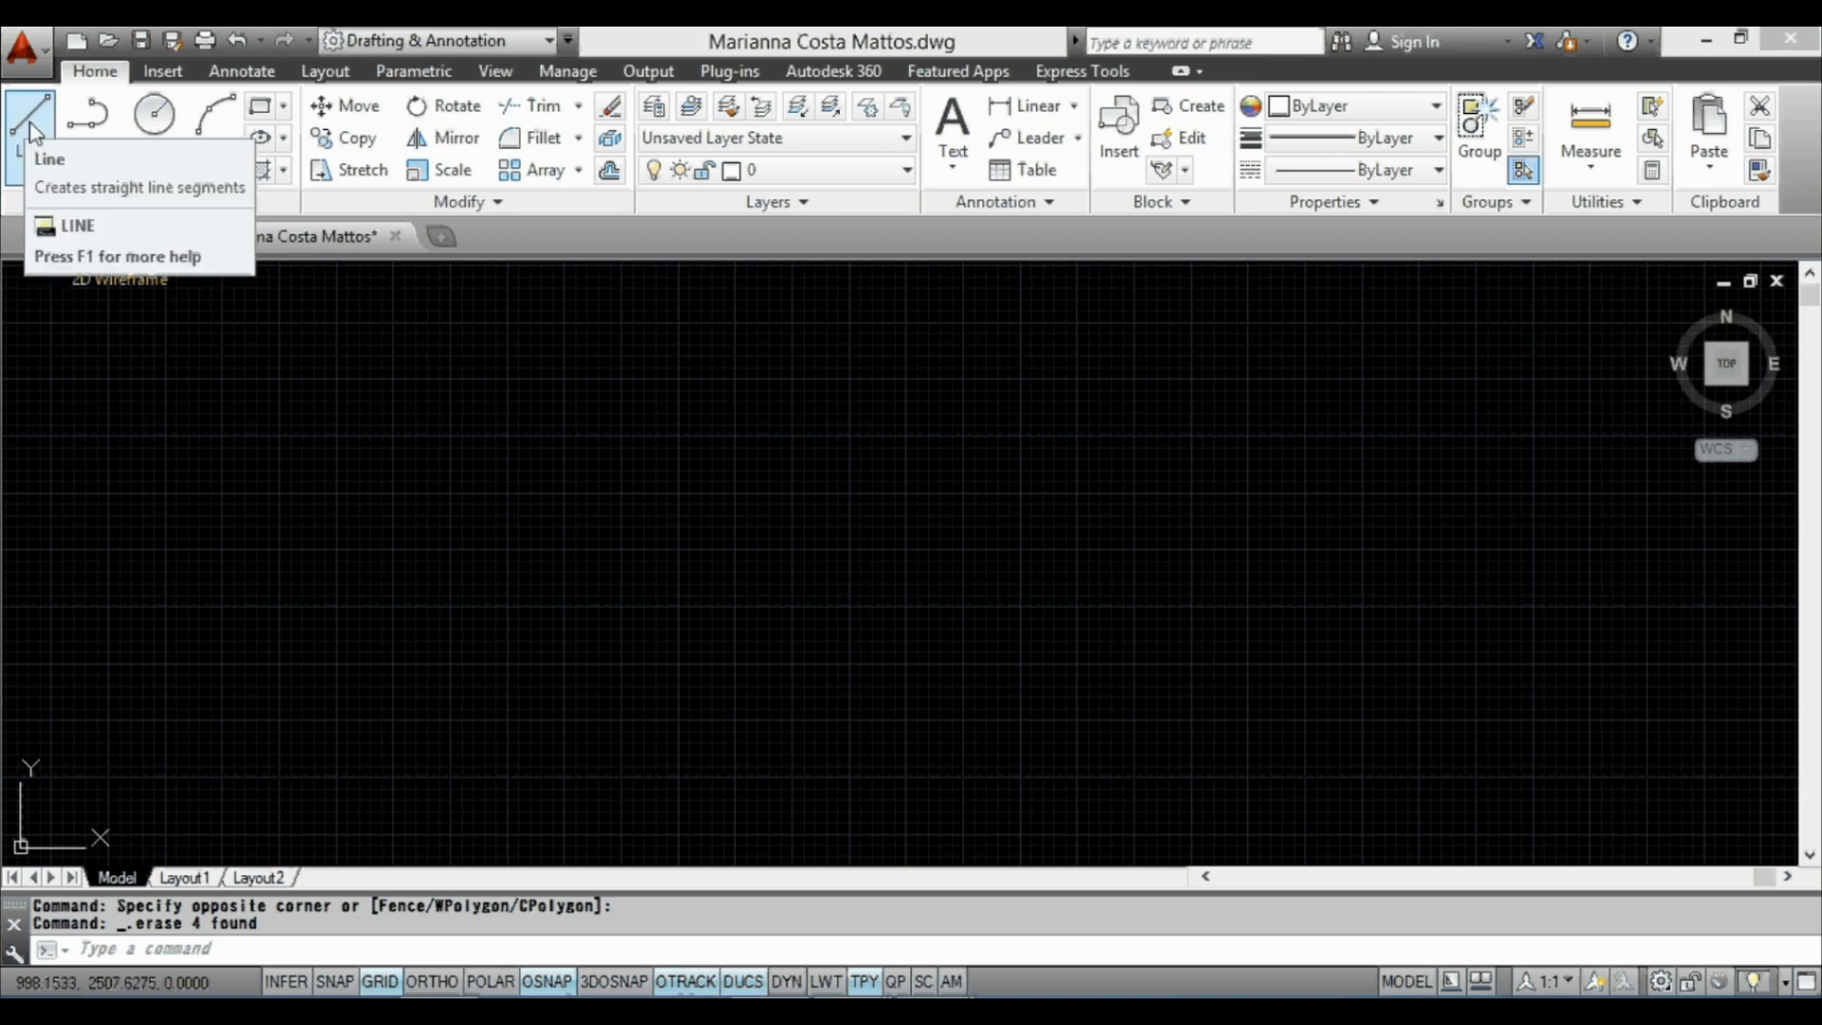
Step: Draw an open, irregular zigzag chain of 20 connected line segments in the empty drawing area with the Line command
click(35, 133)
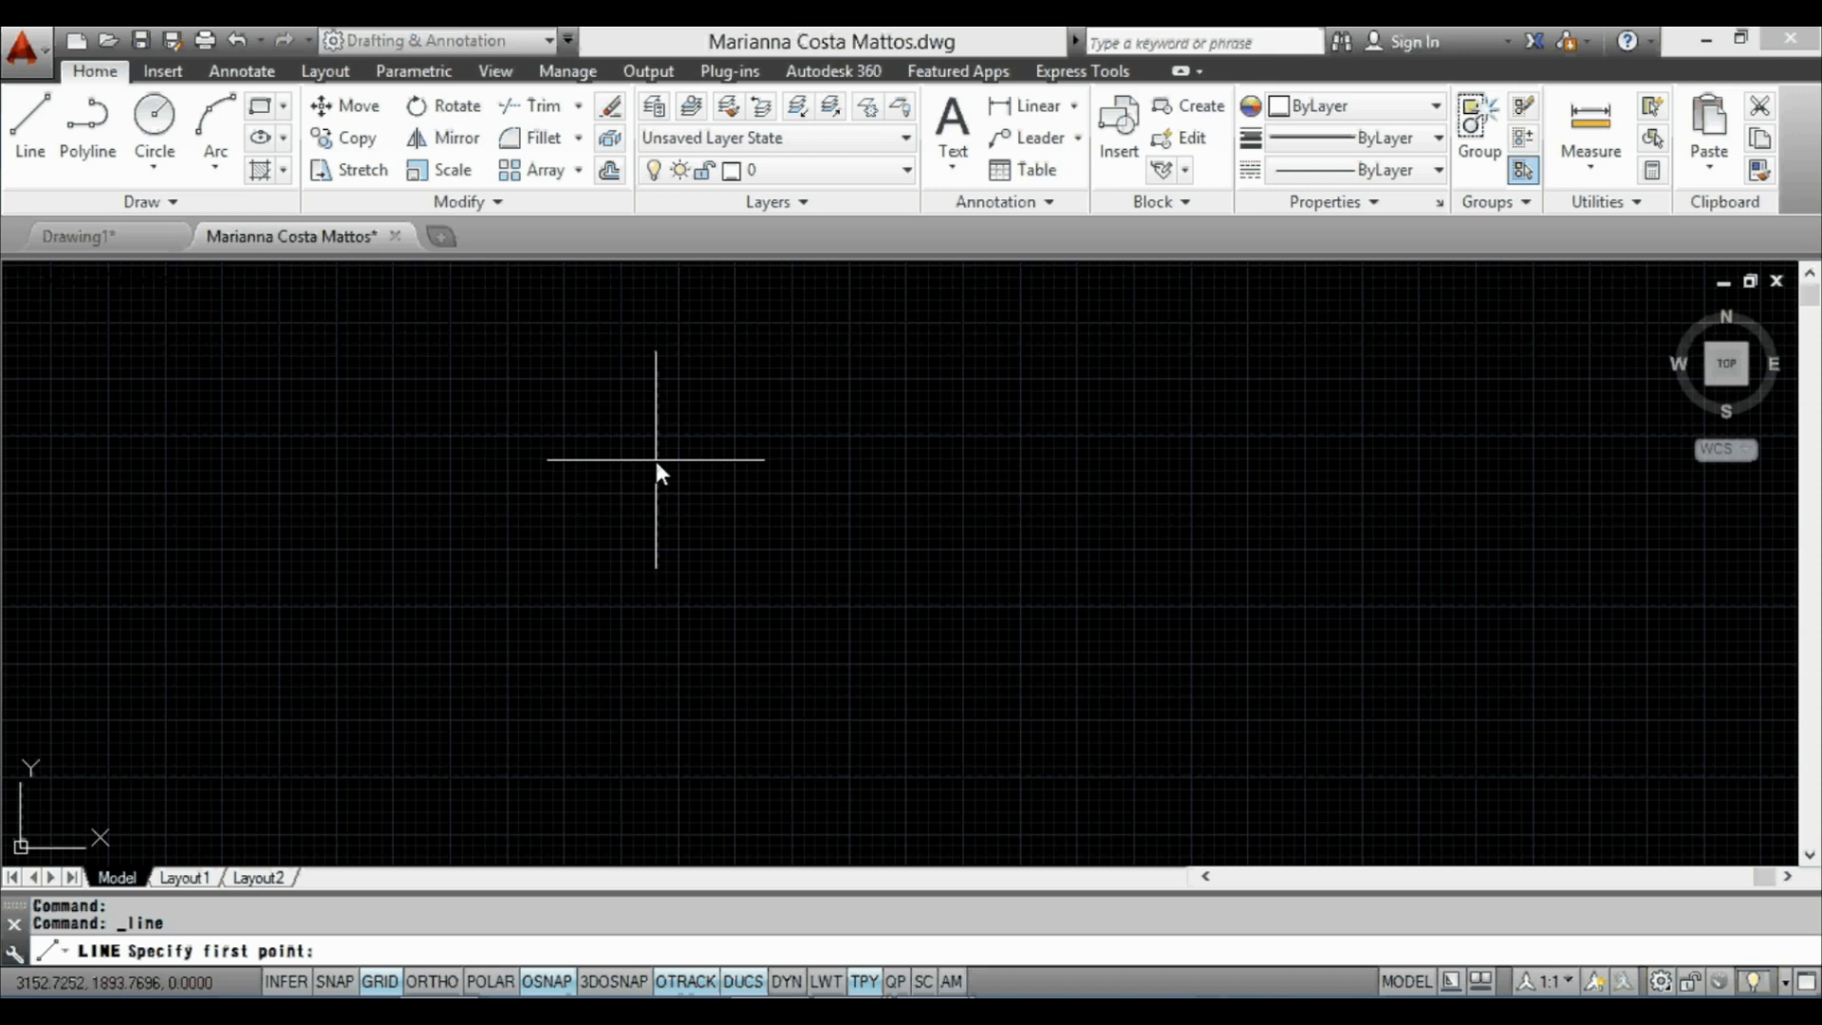
key(Escape)
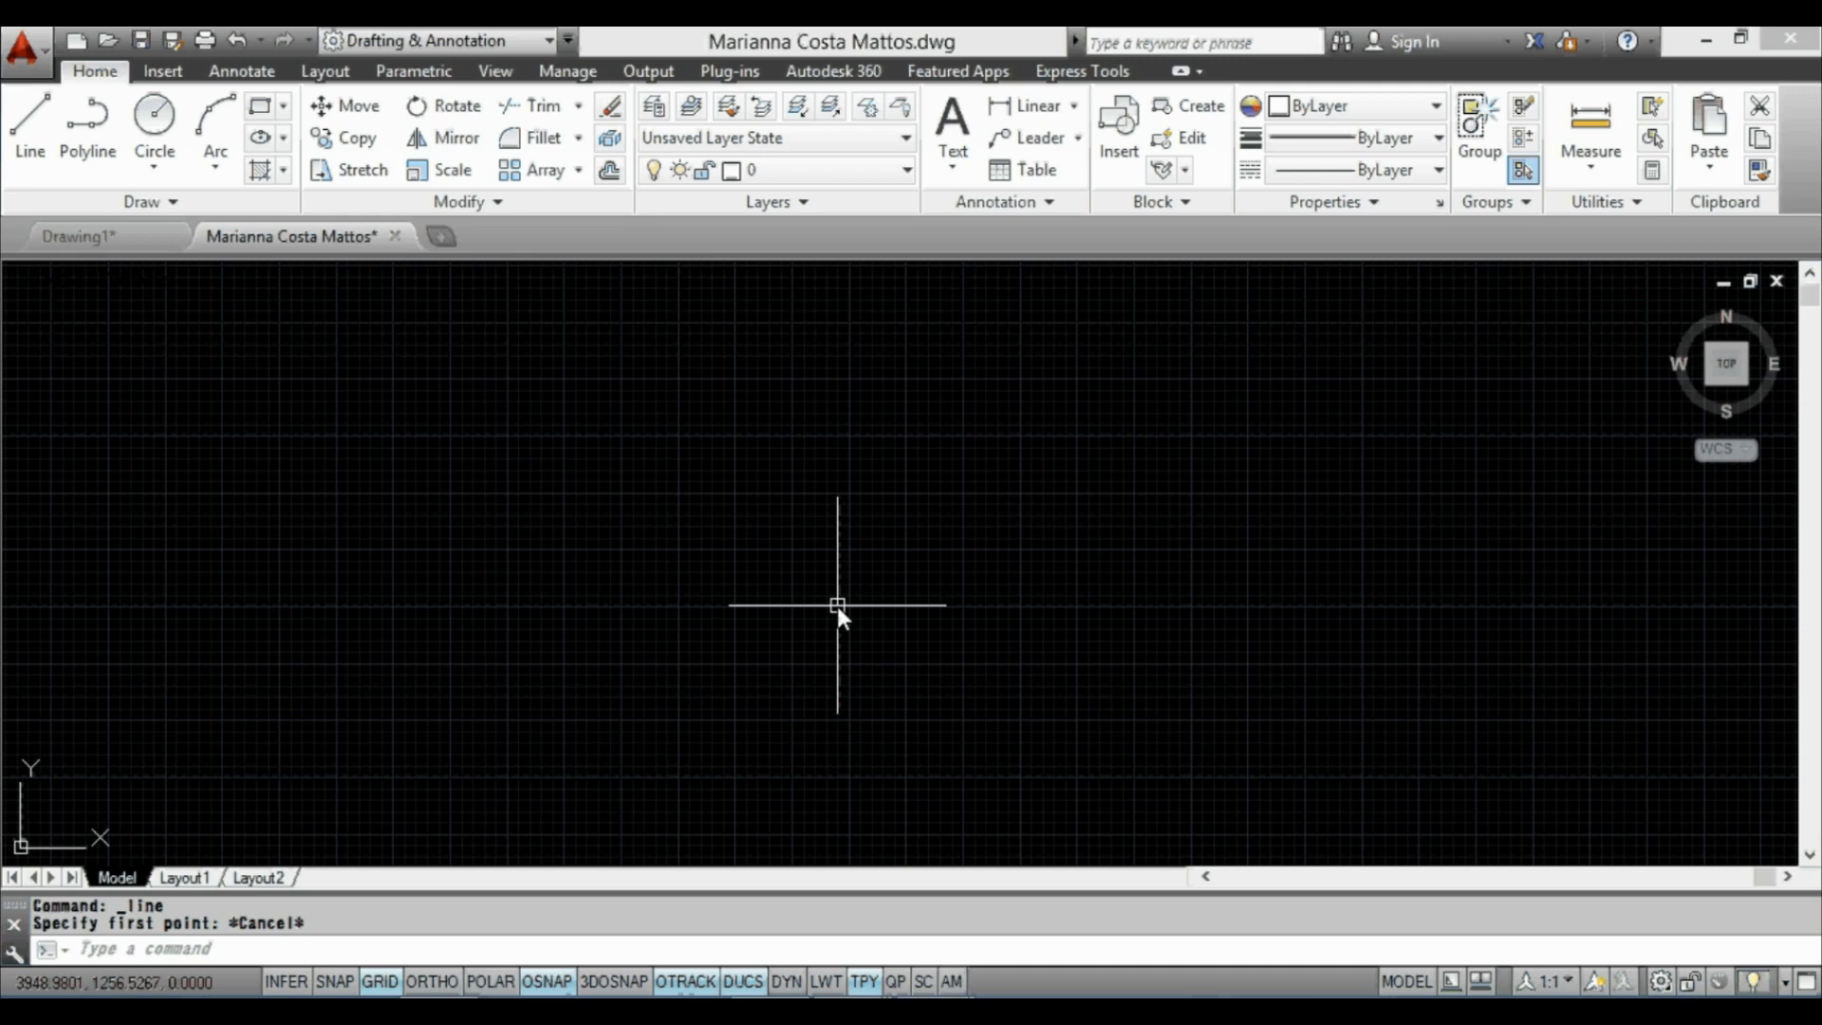
text(L)
key(Return)
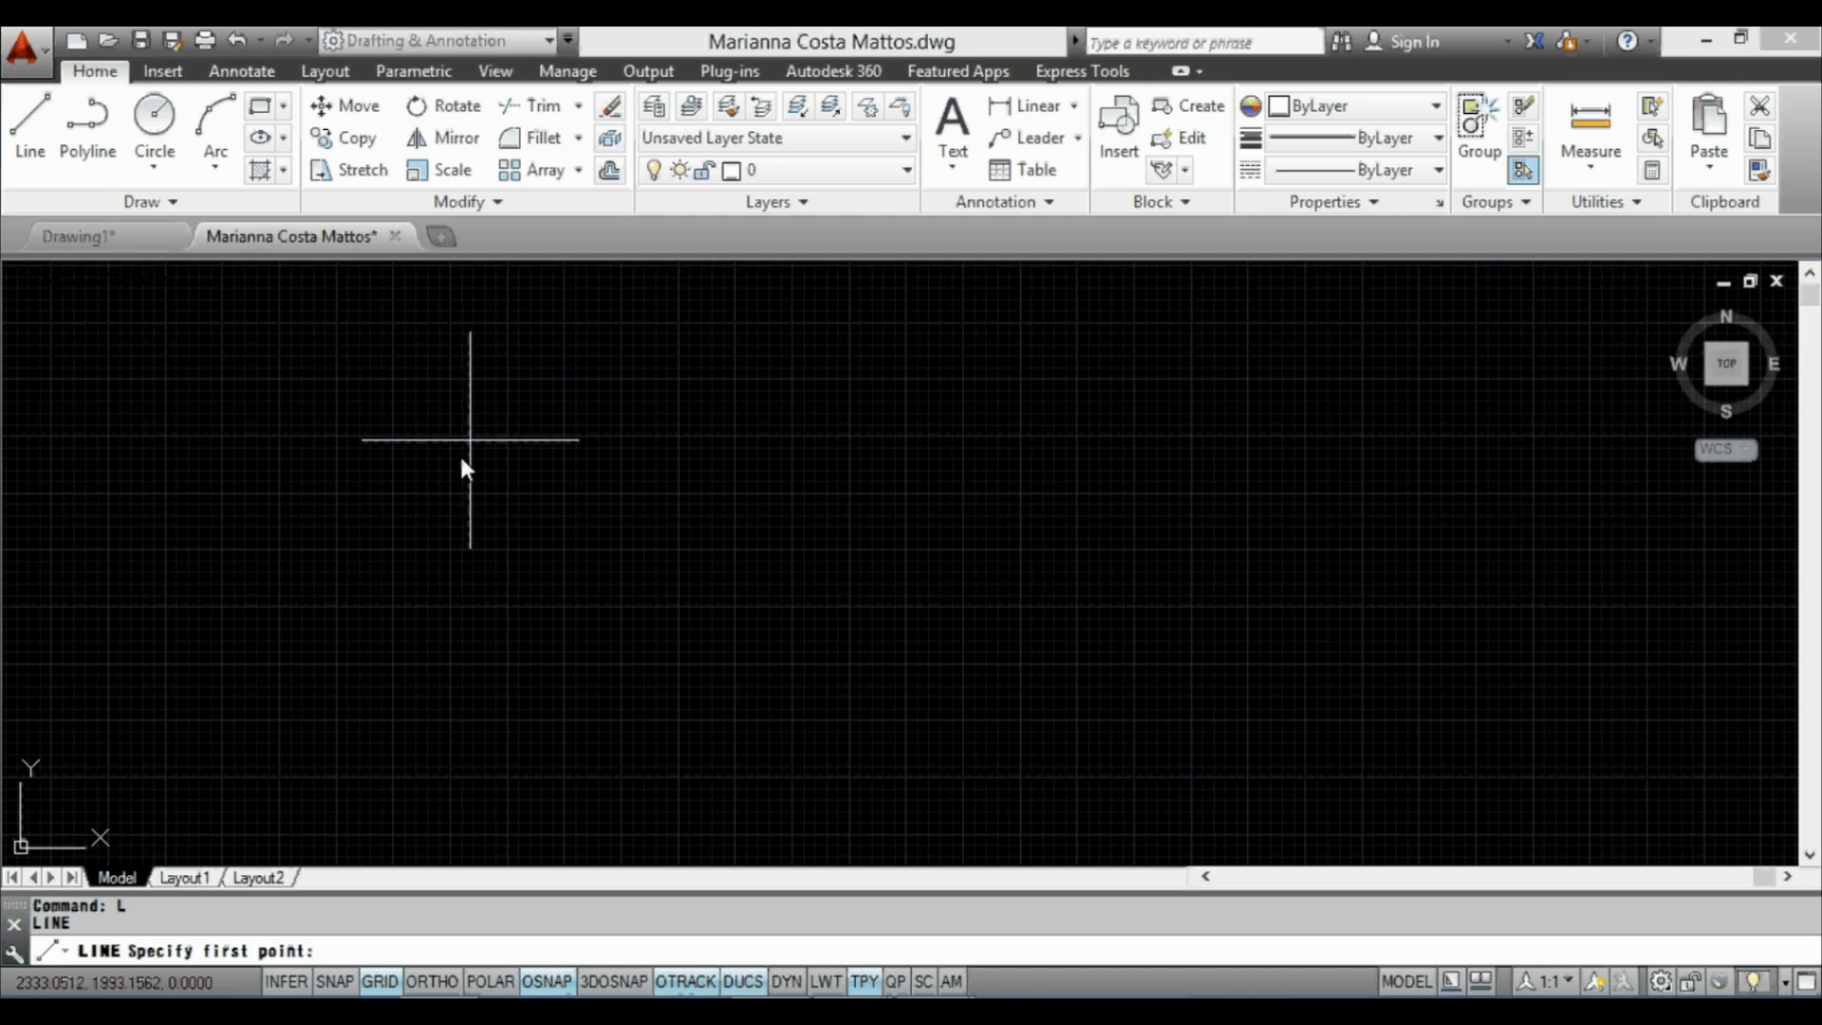
click(424, 431)
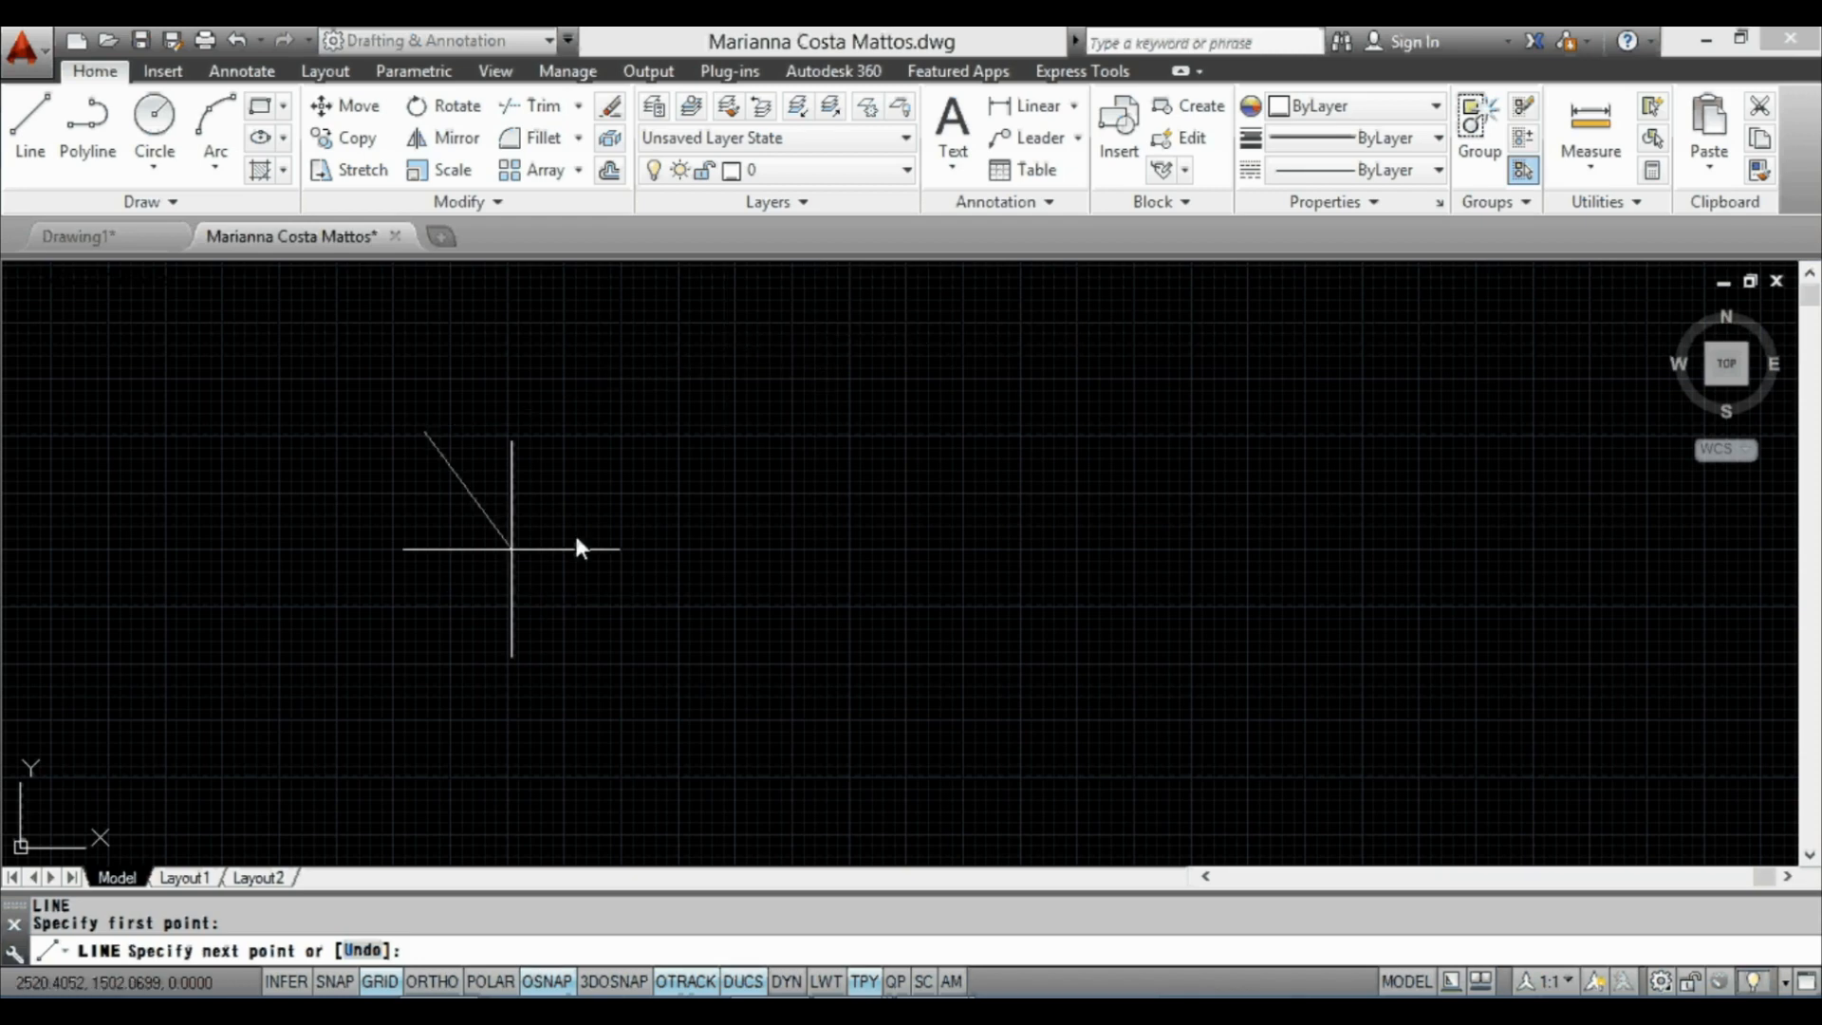
scroll(573, 531, down, 1)
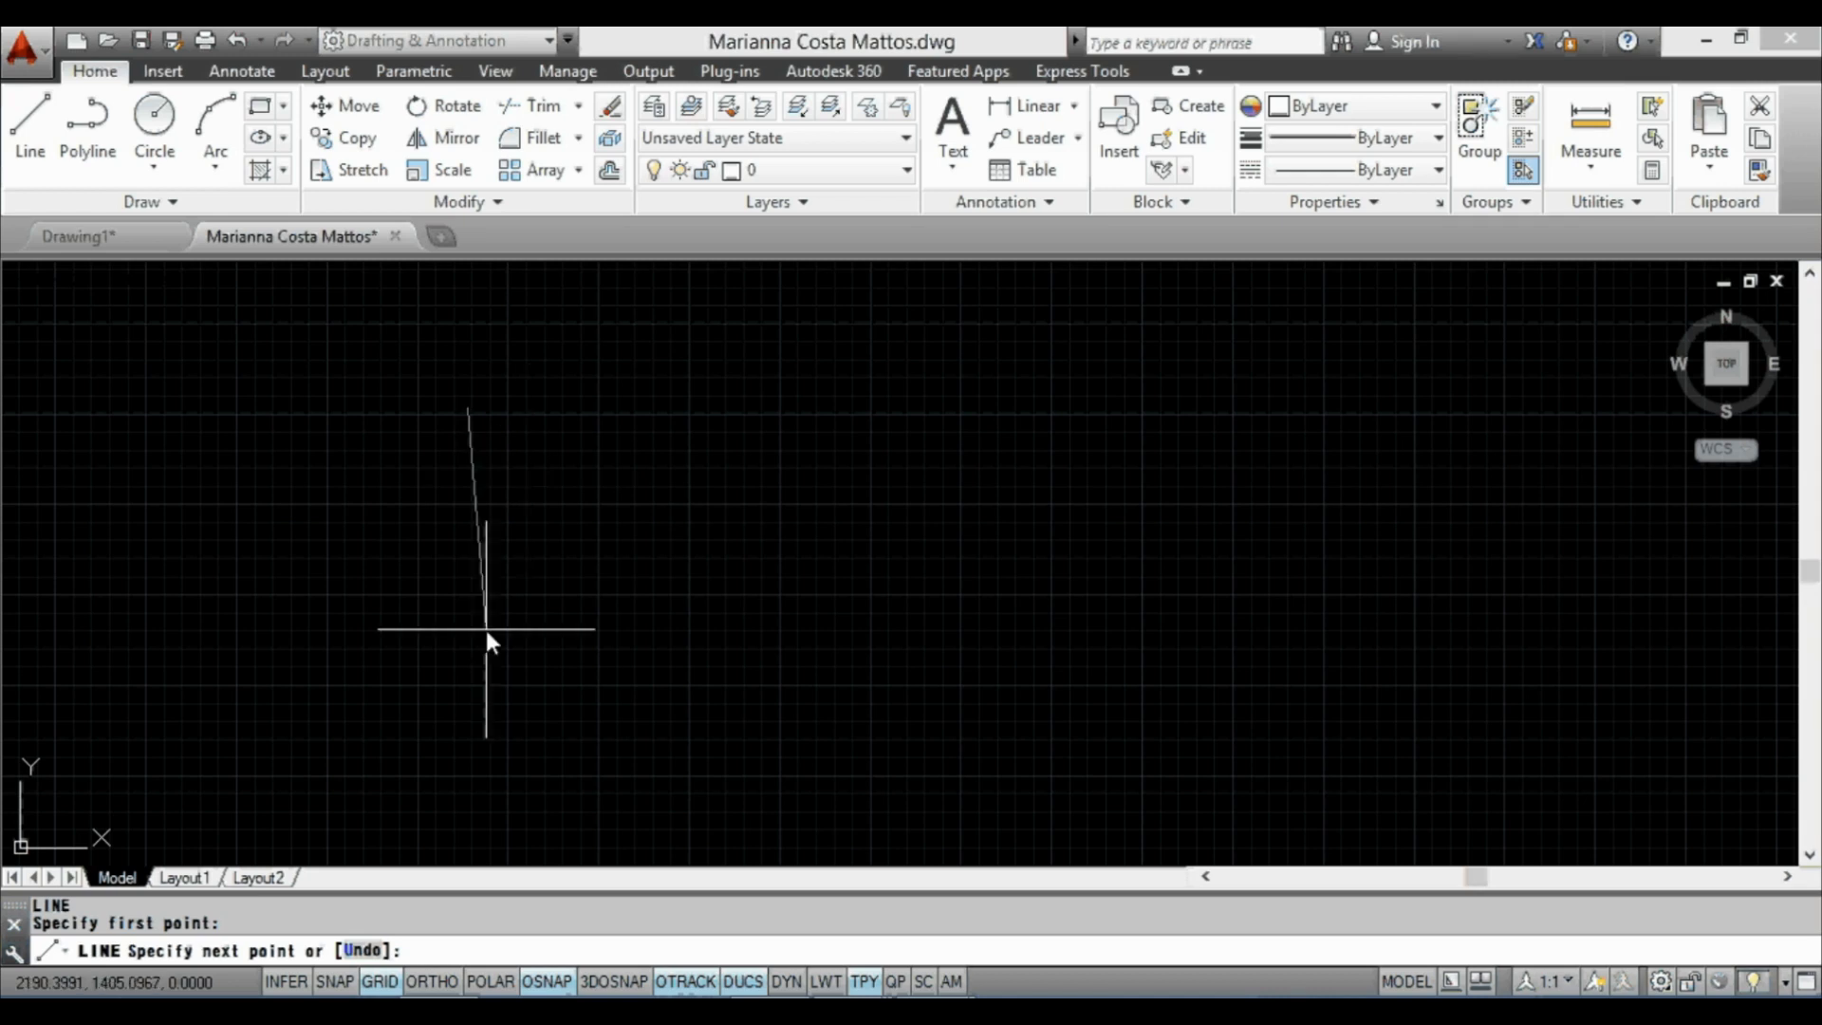
scroll(486, 630, down, 1)
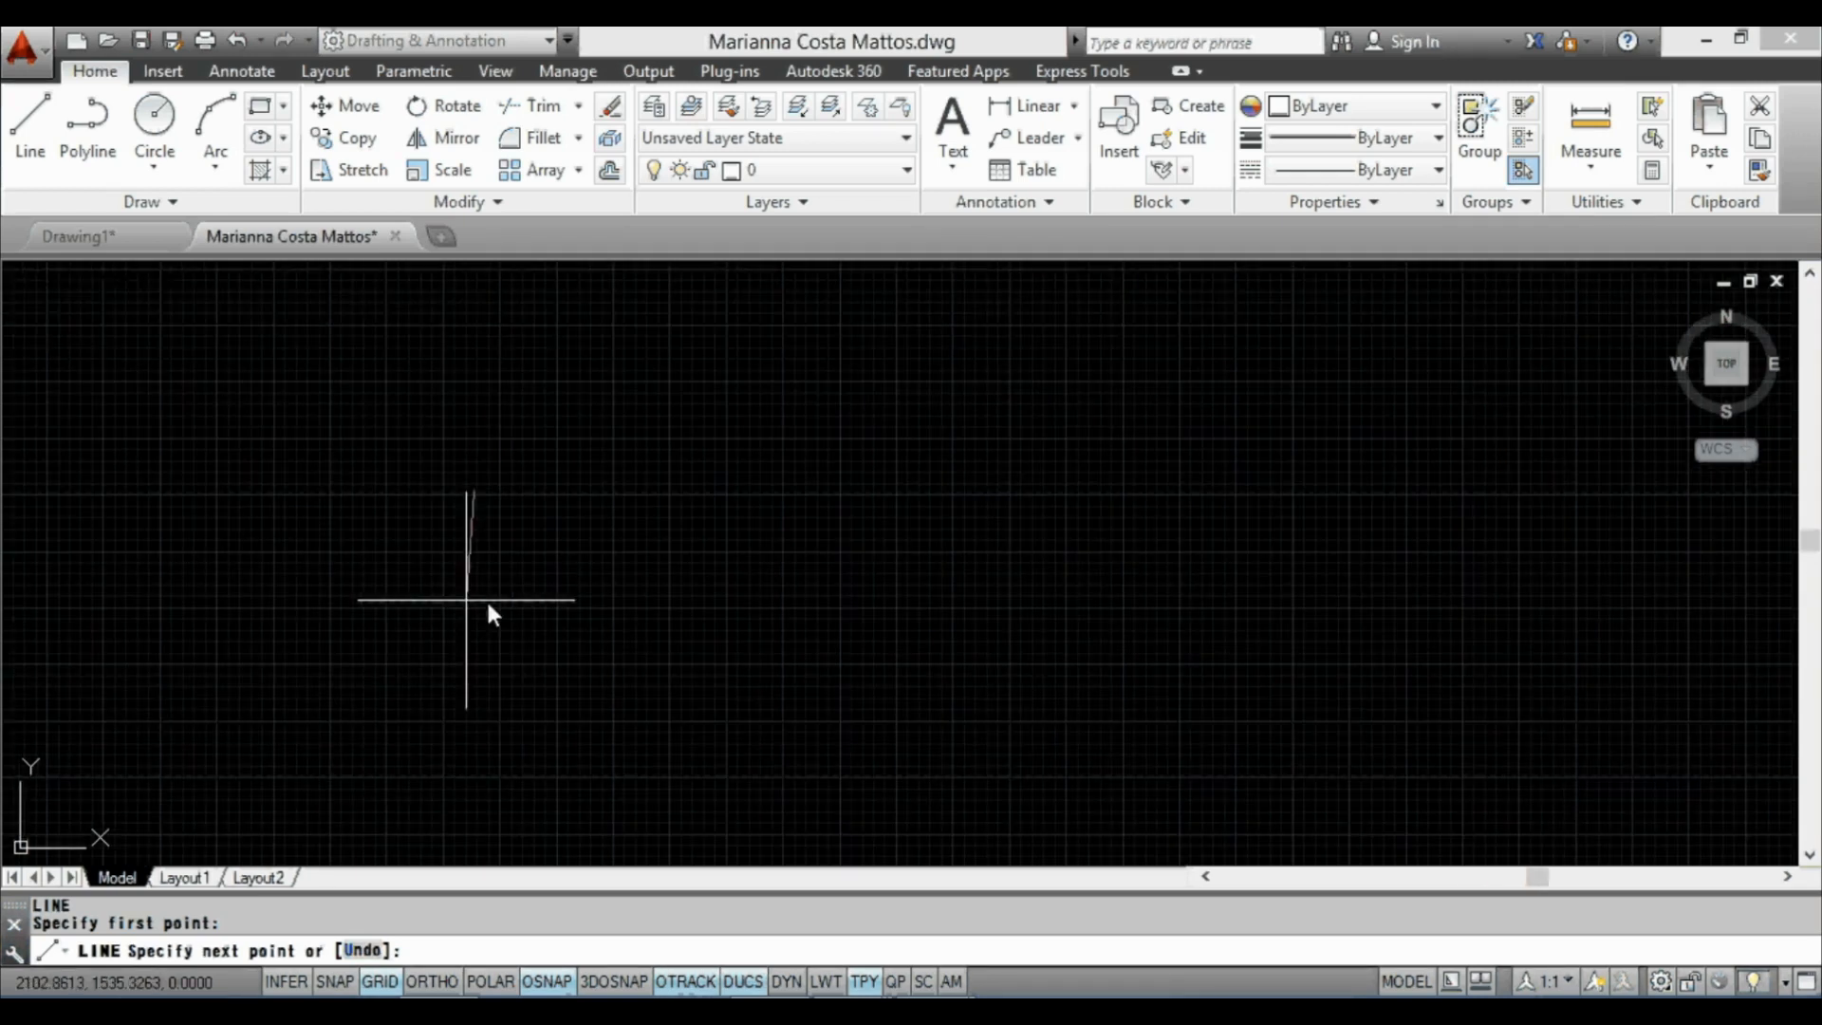
click(554, 381)
click(757, 488)
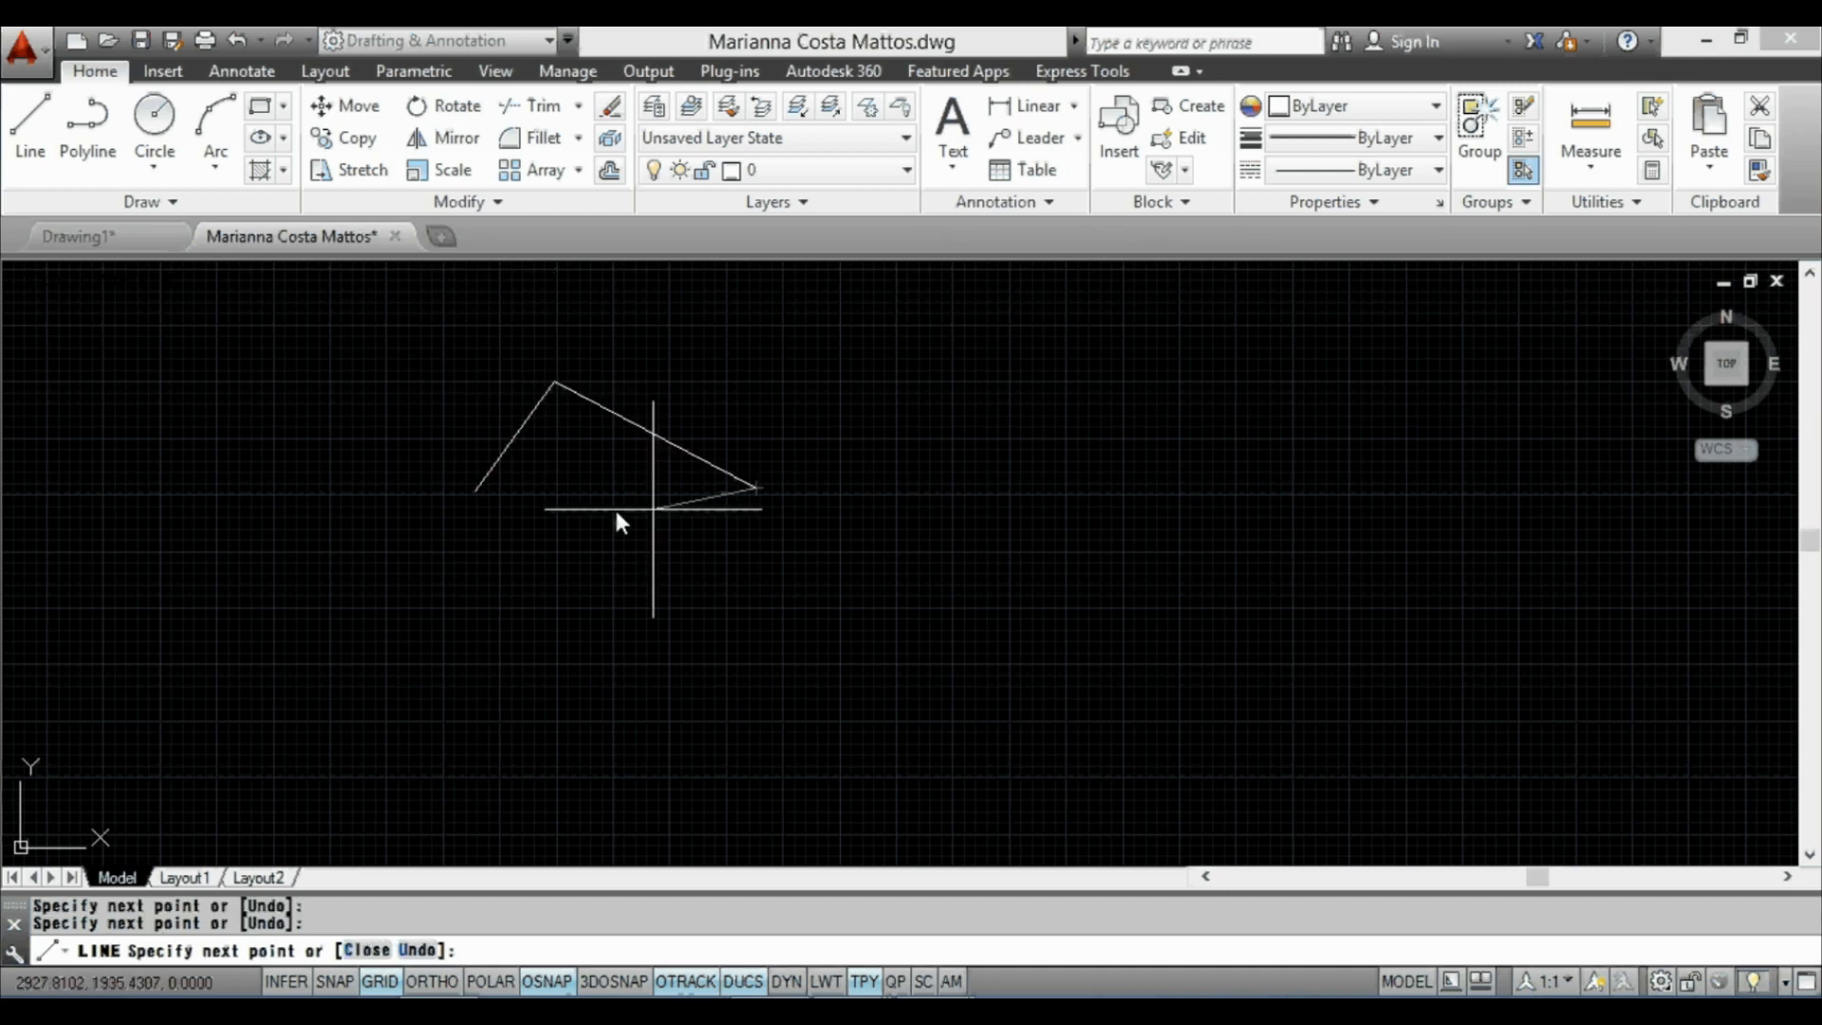
click(593, 505)
click(534, 666)
click(668, 666)
click(669, 574)
click(834, 574)
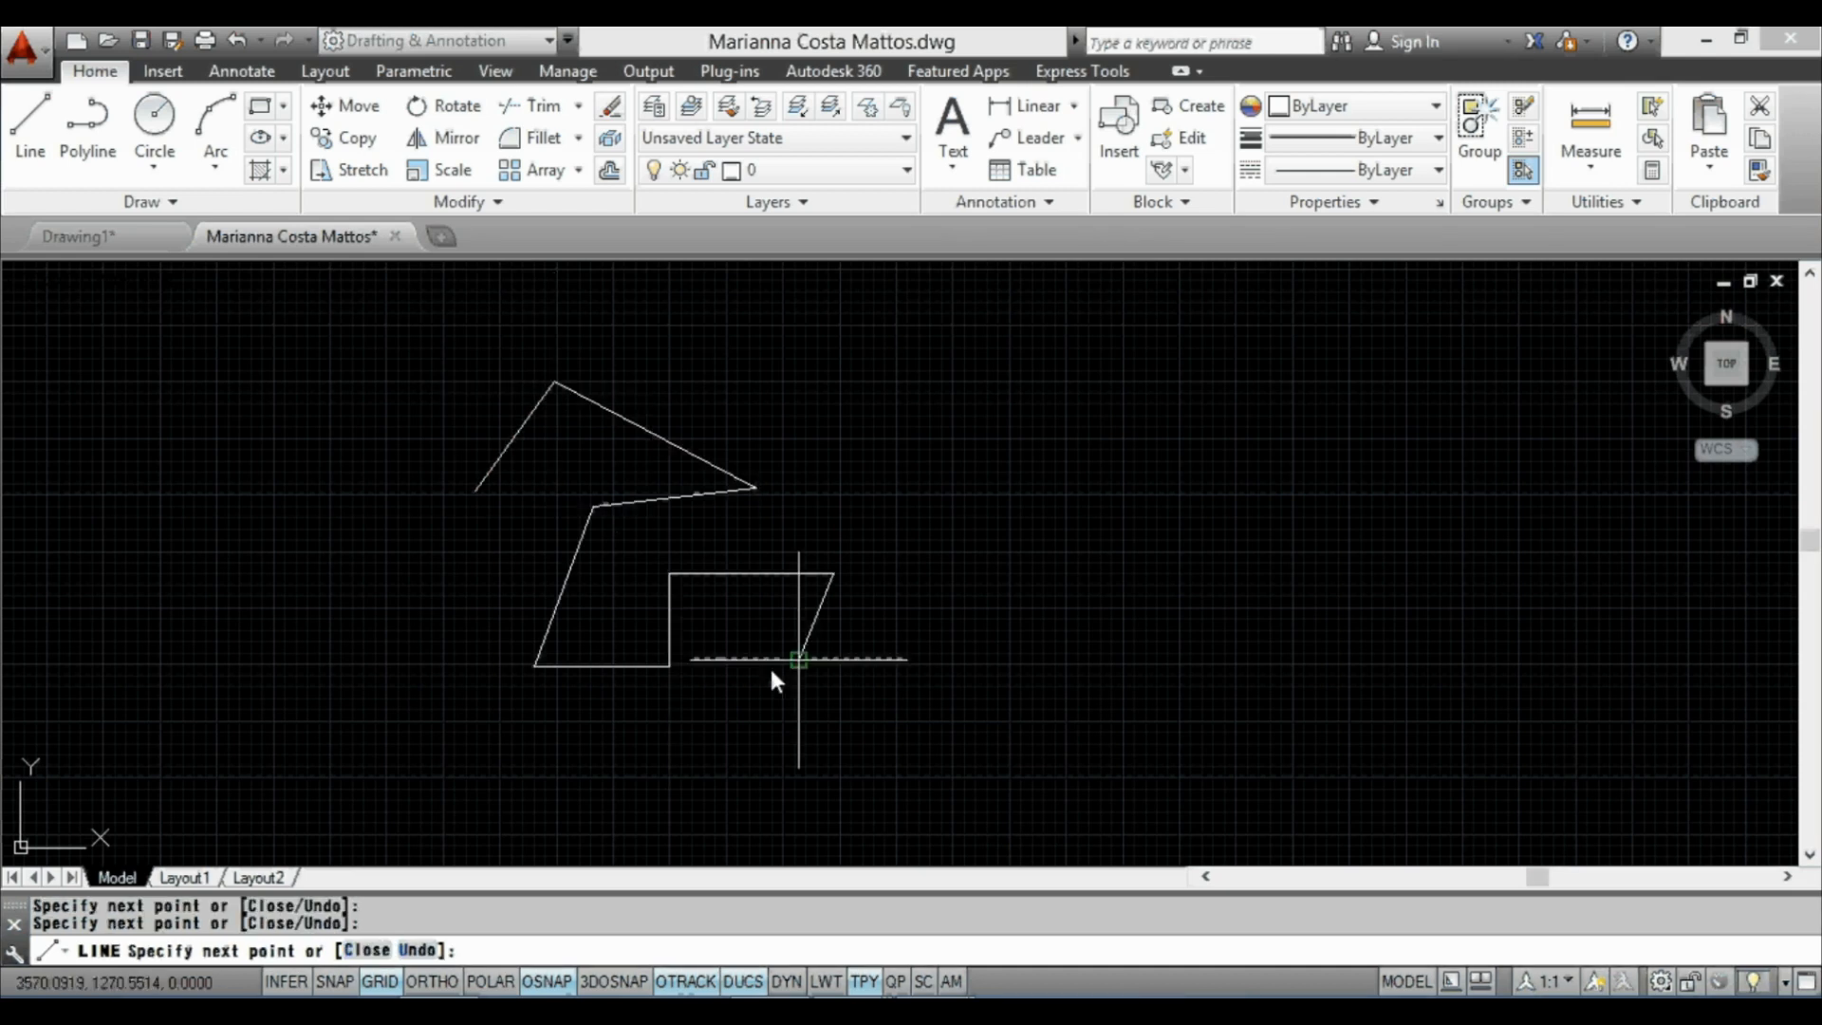
click(799, 660)
click(697, 713)
click(544, 714)
click(459, 761)
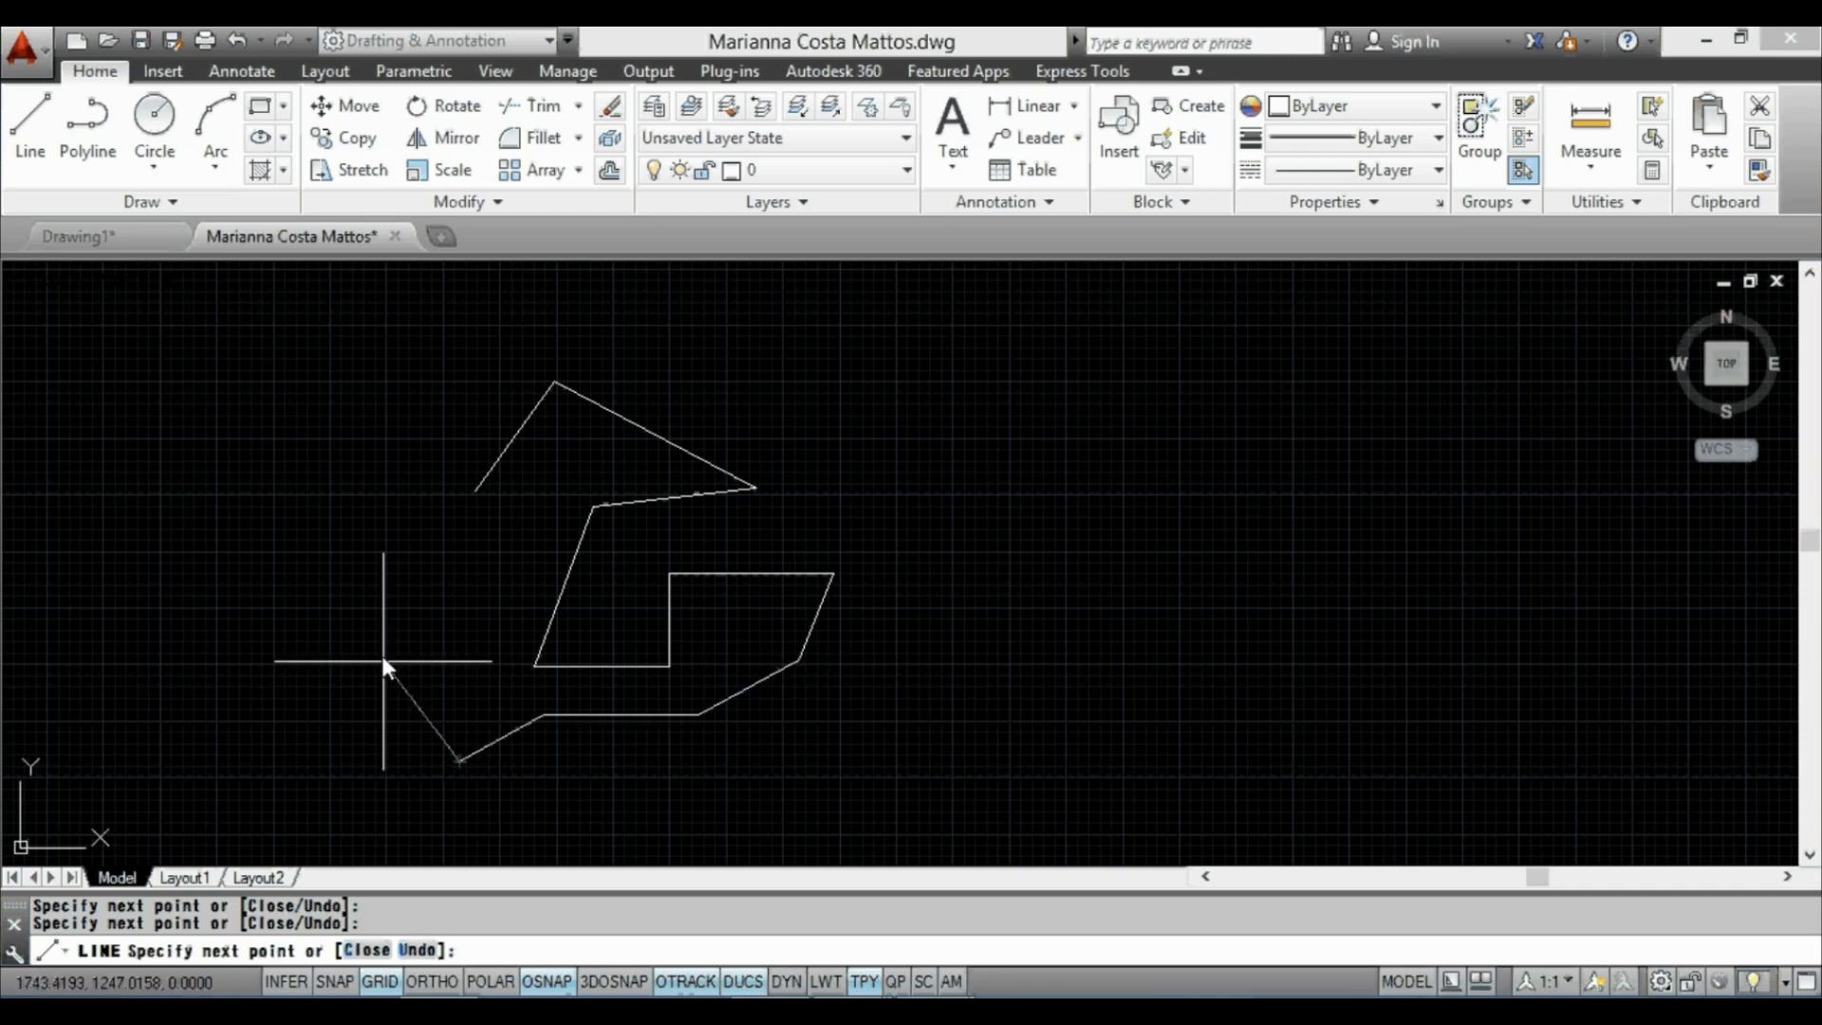
click(382, 652)
click(539, 581)
click(444, 521)
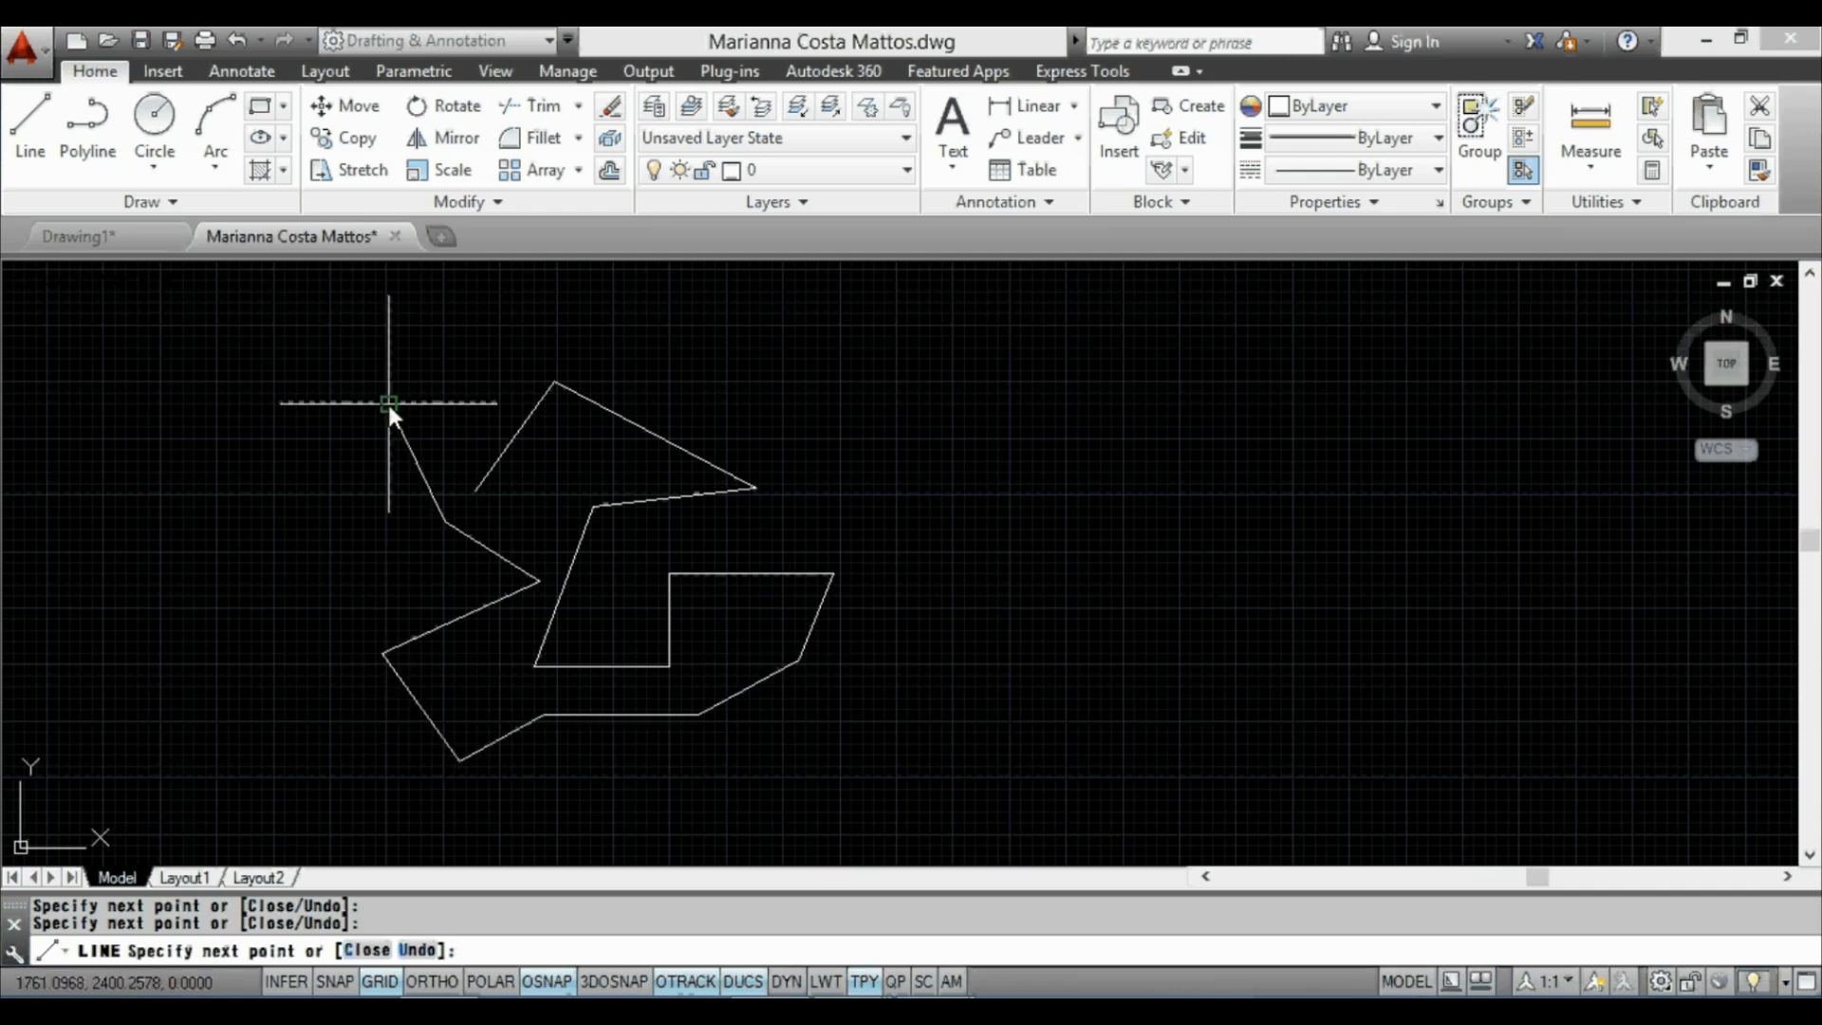
click(389, 404)
click(467, 366)
click(522, 304)
click(630, 351)
click(653, 408)
click(726, 379)
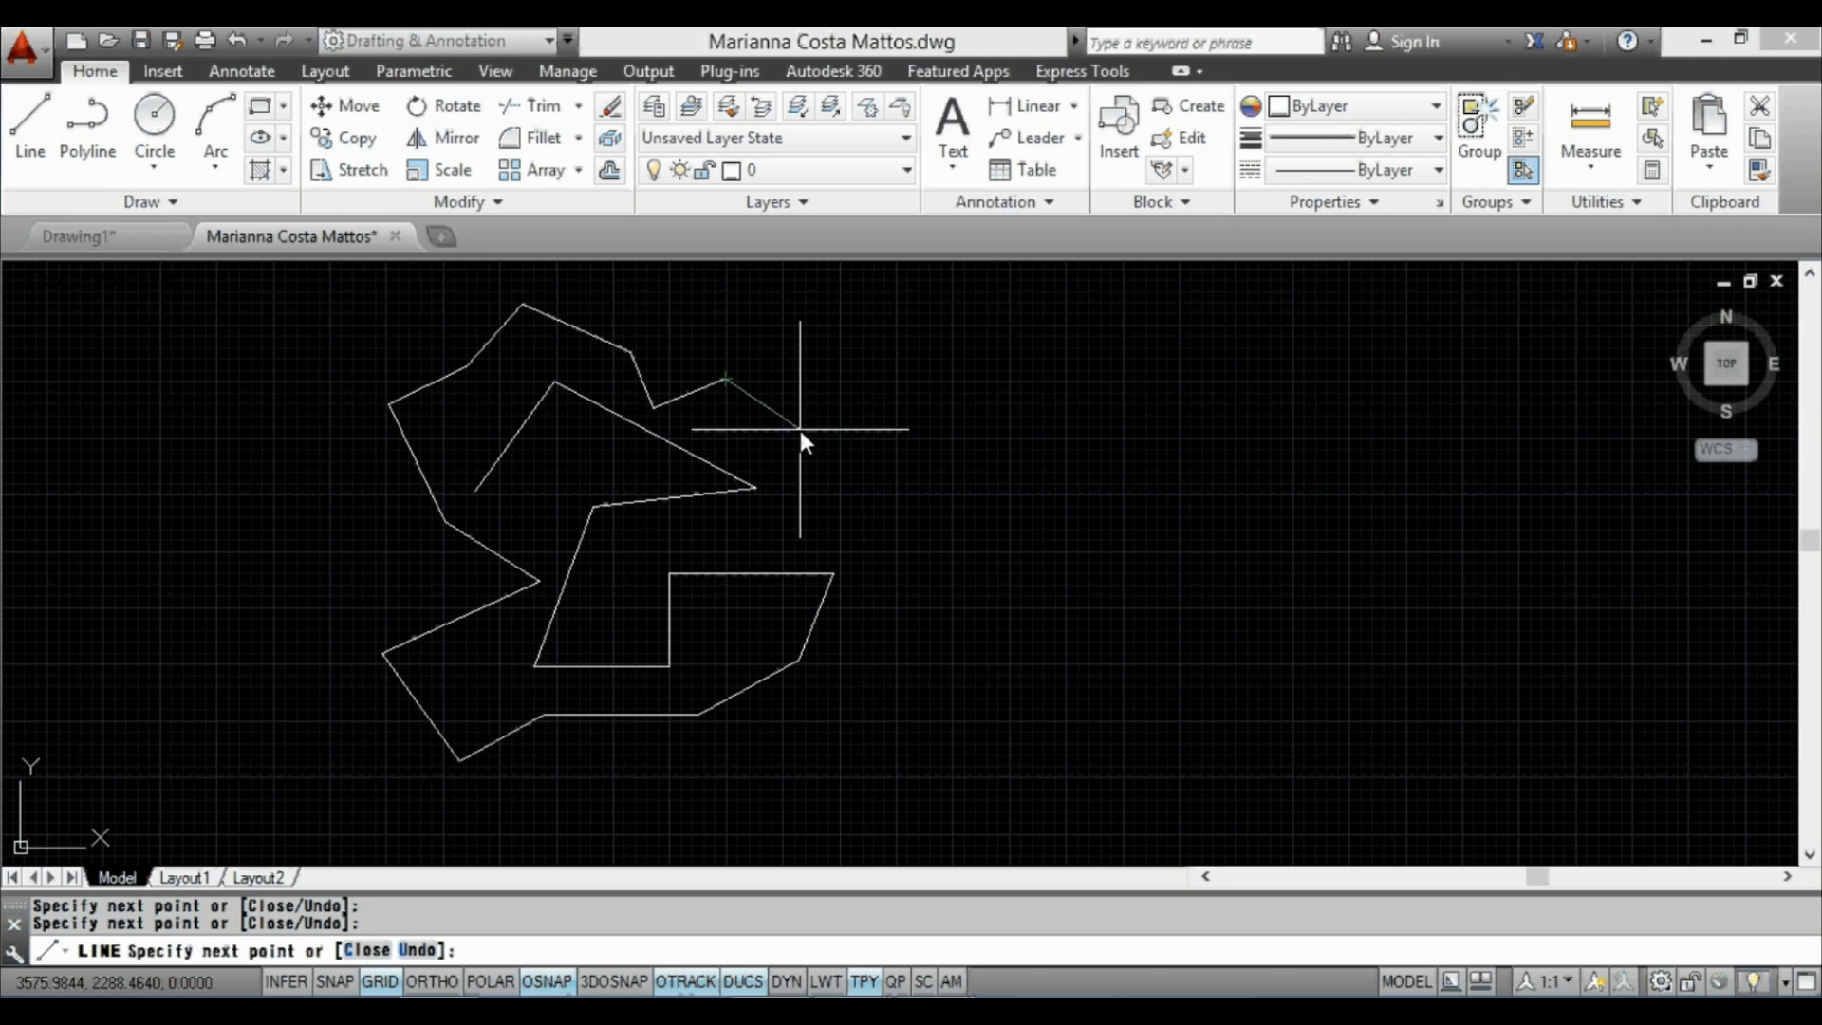
key(Escape)
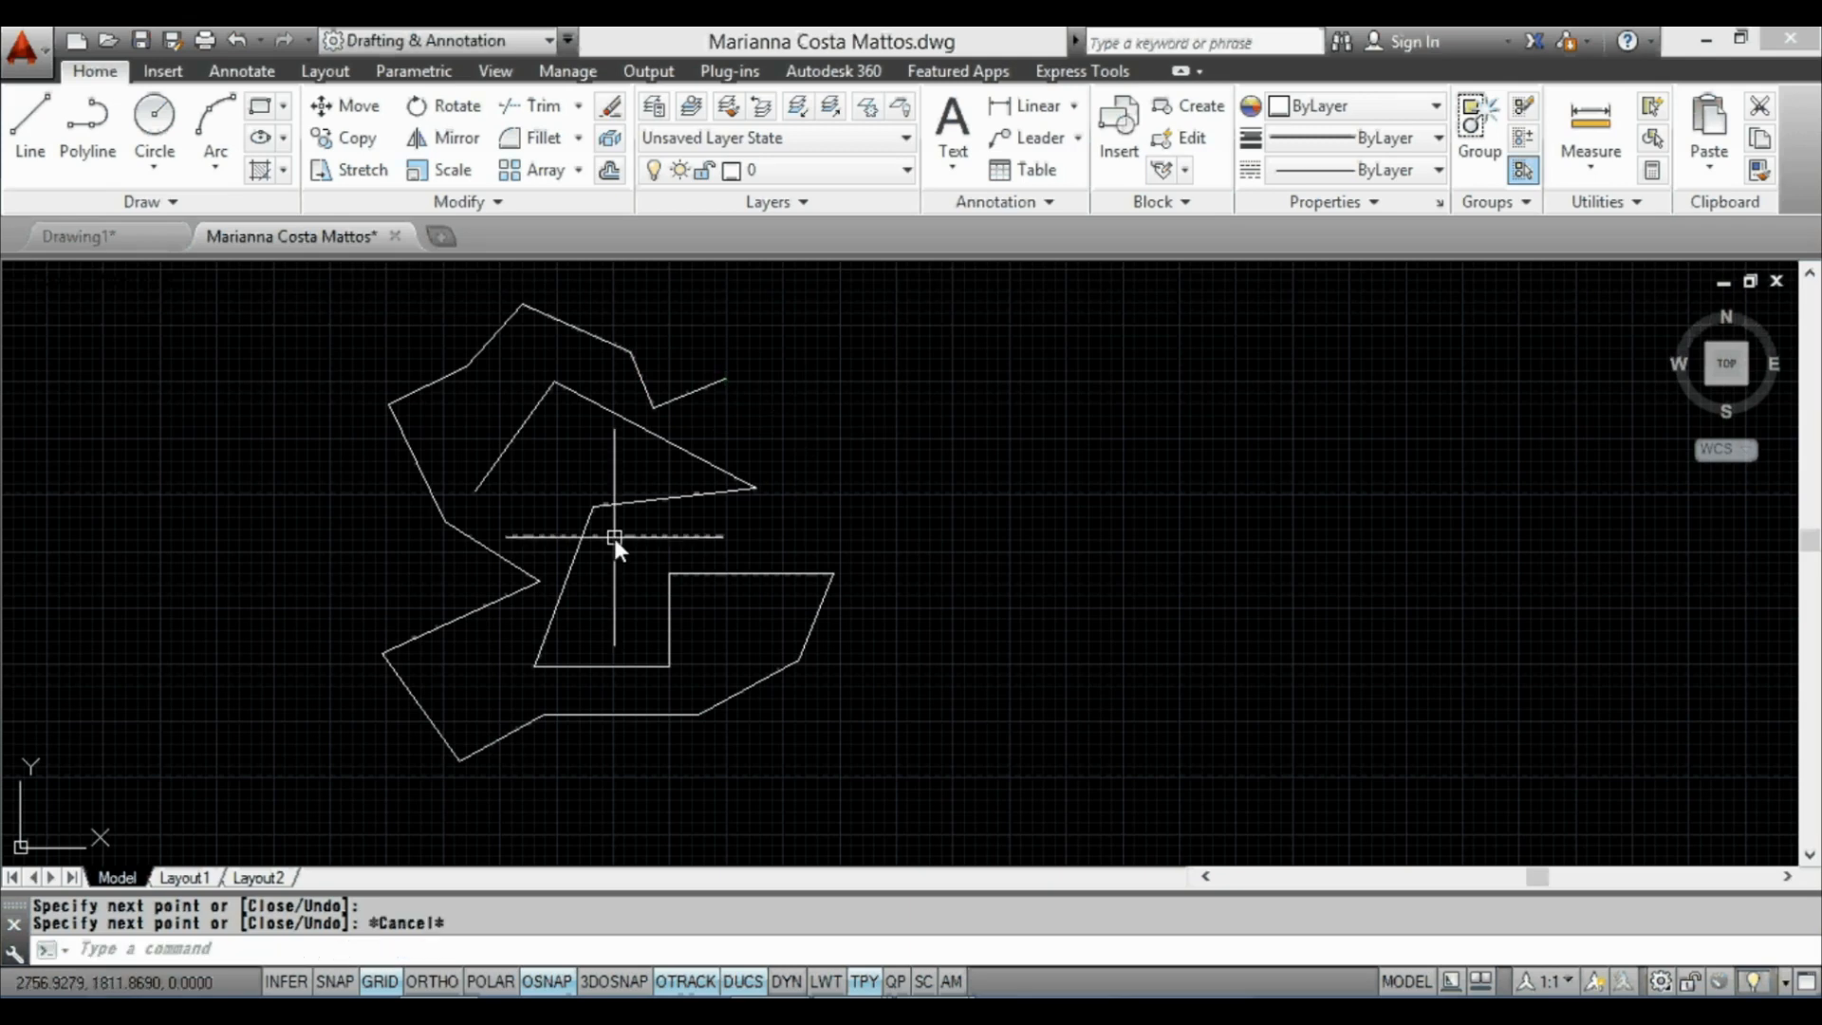
Step: Turn on Ortho and draw a horizontal line 500 units long towards the right in the empty area beside the zigzag shape
middle_drag(613, 537, 425, 532)
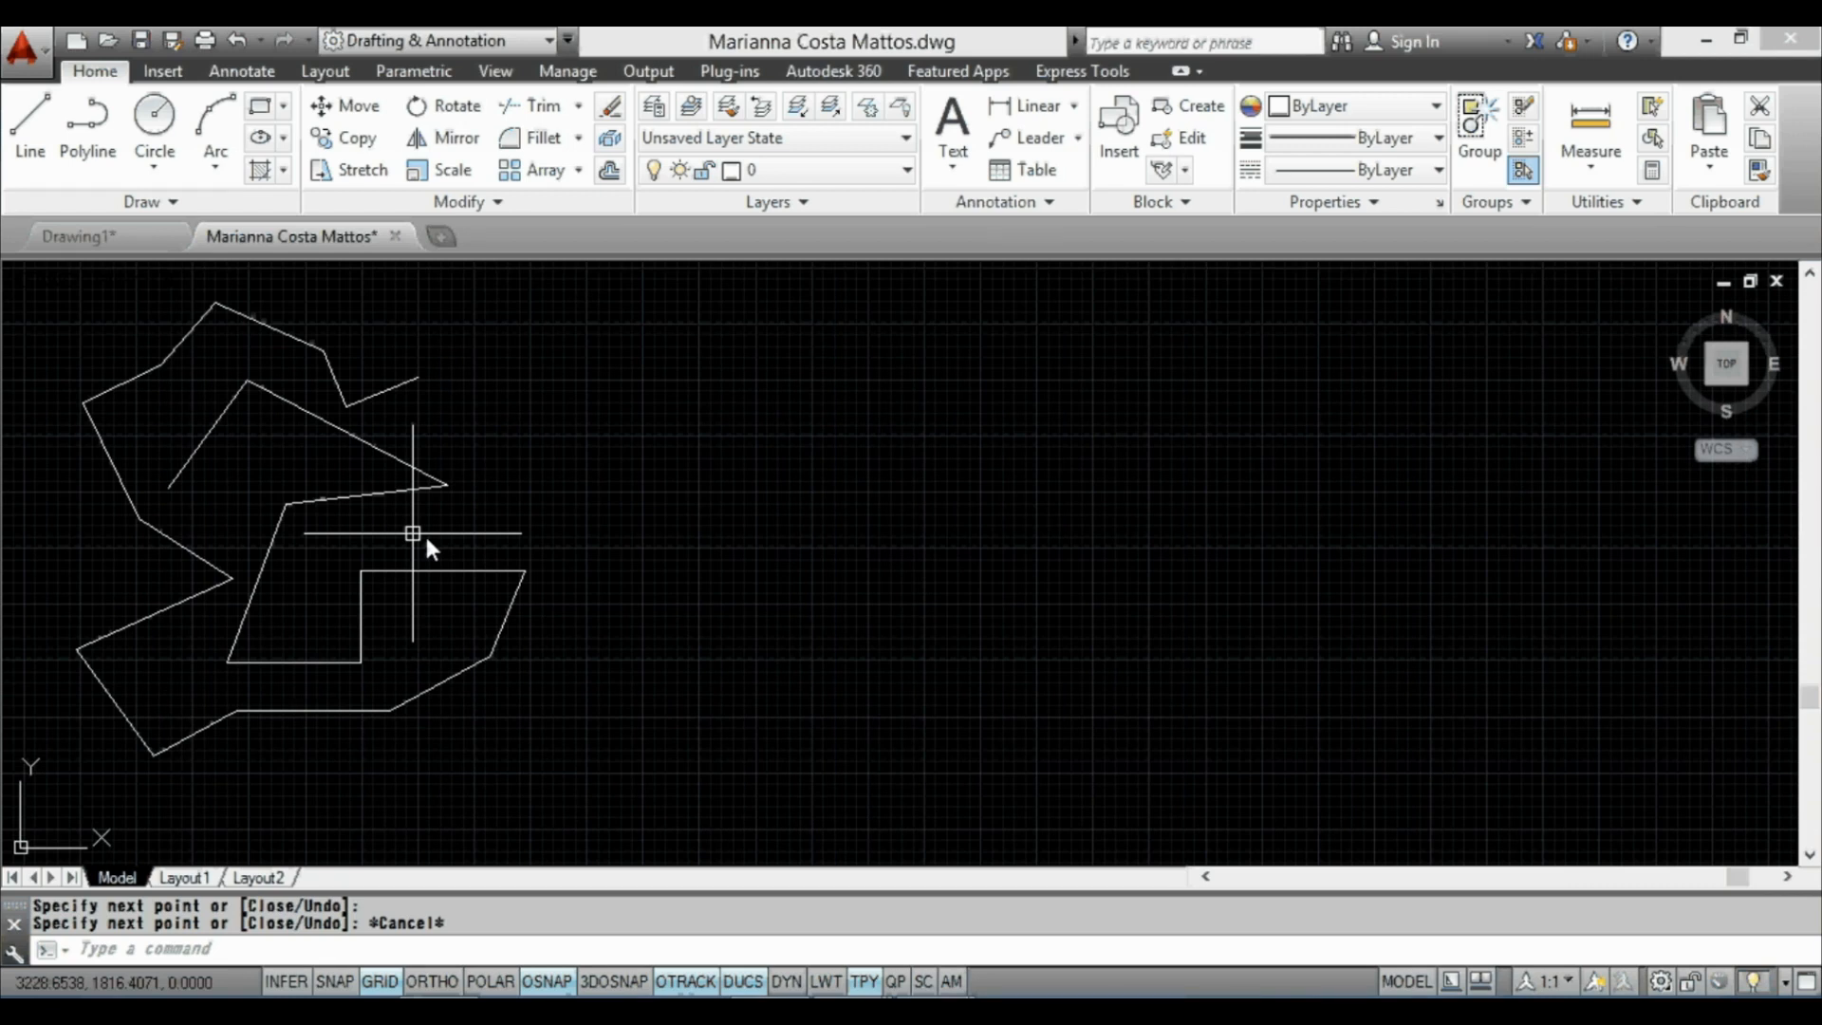
middle_drag(775, 360, 732, 408)
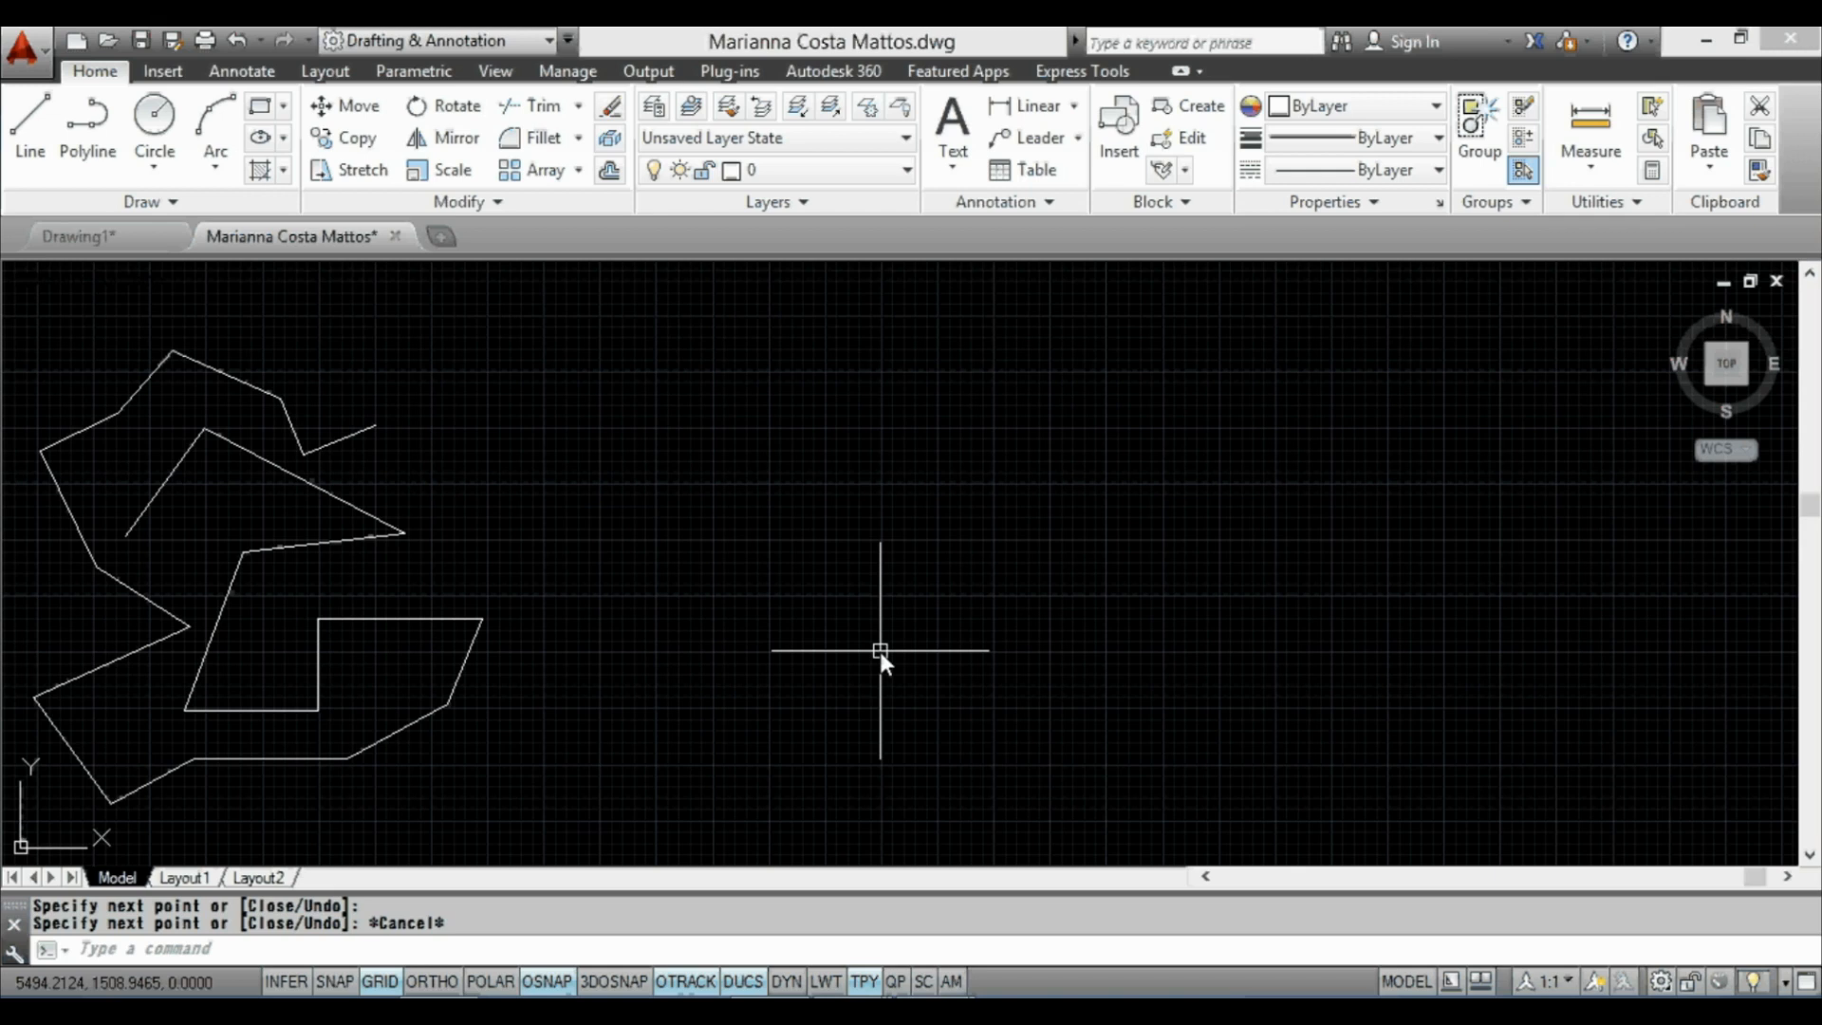
text(l)
key(Return)
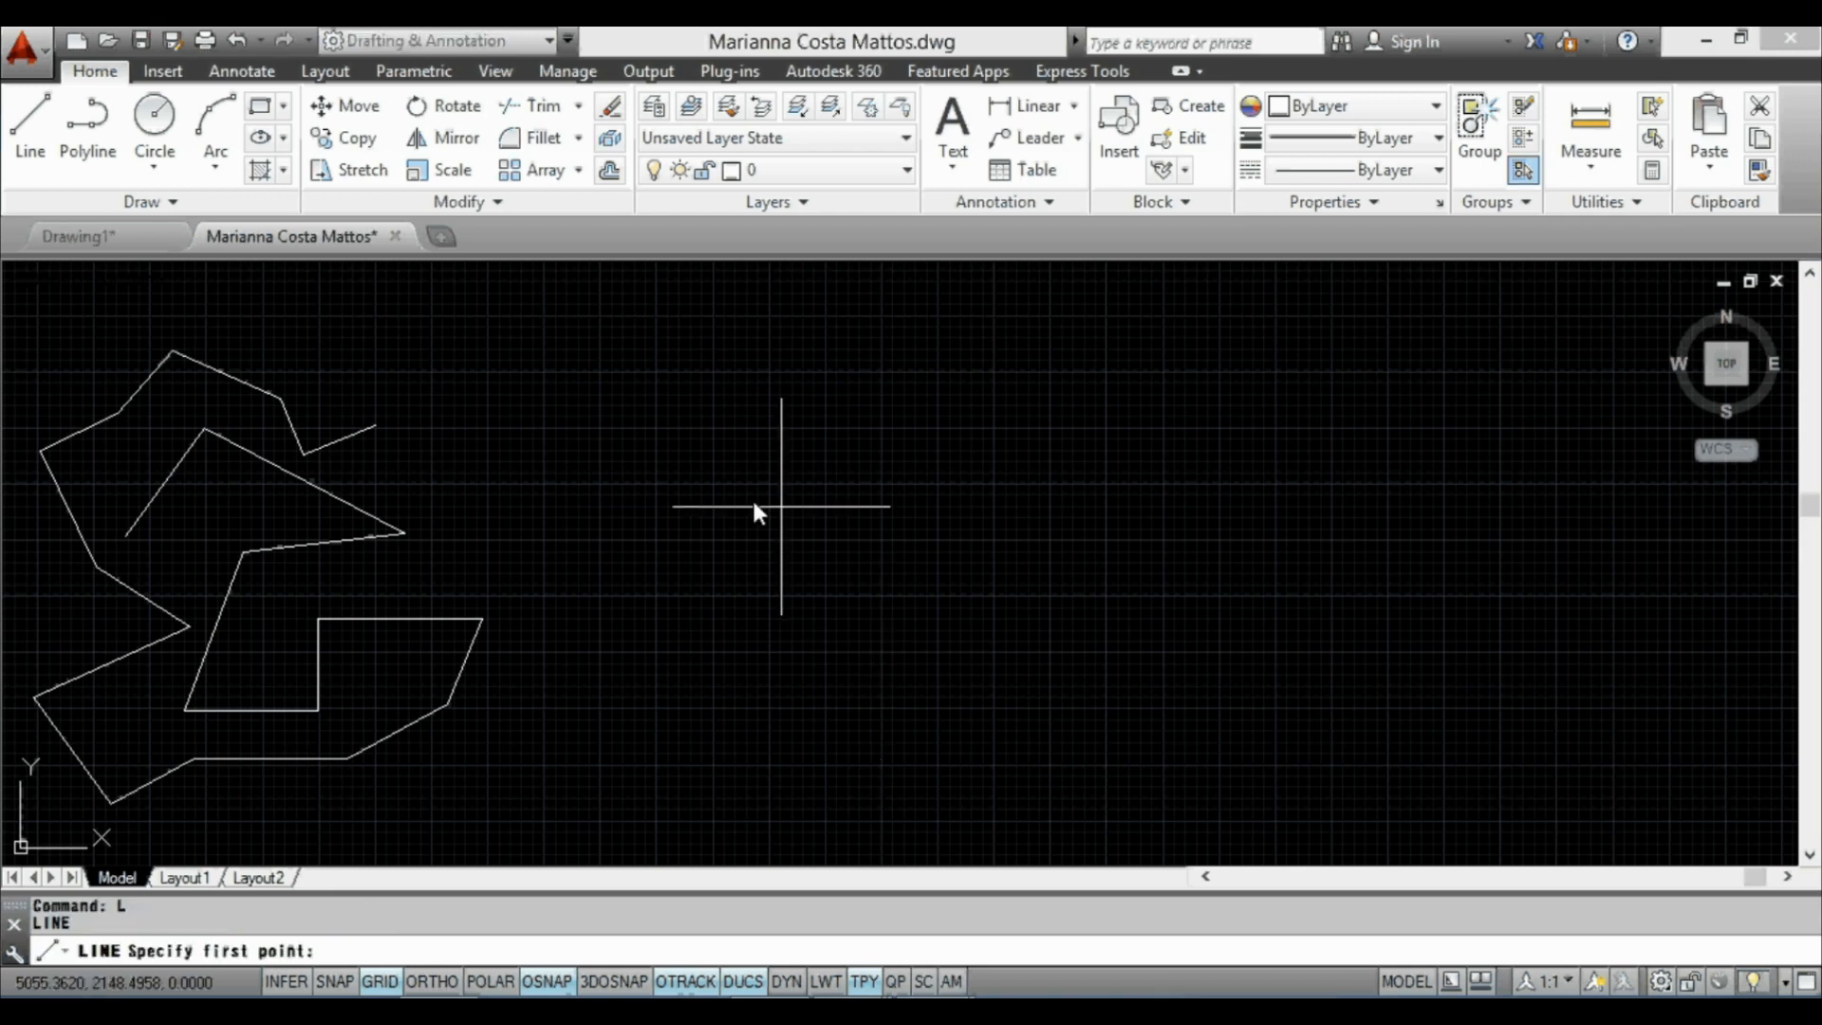
click(726, 456)
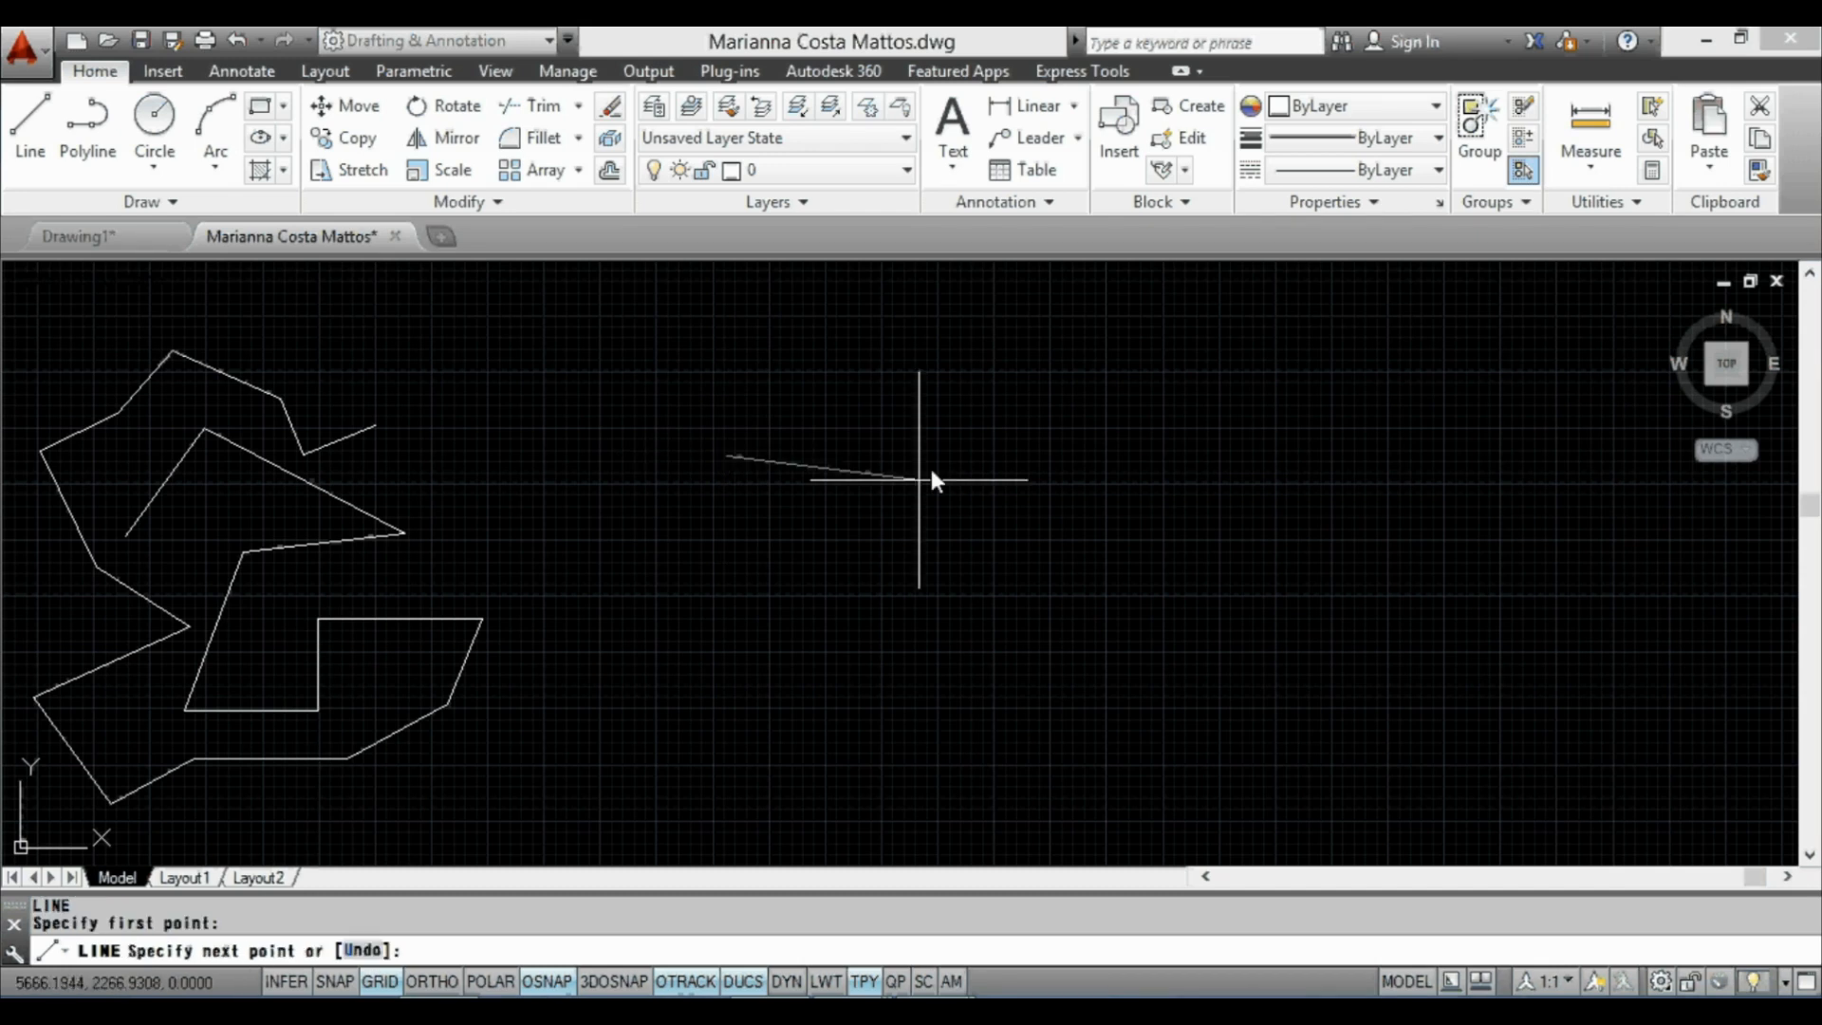
middle_drag(756, 501, 719, 504)
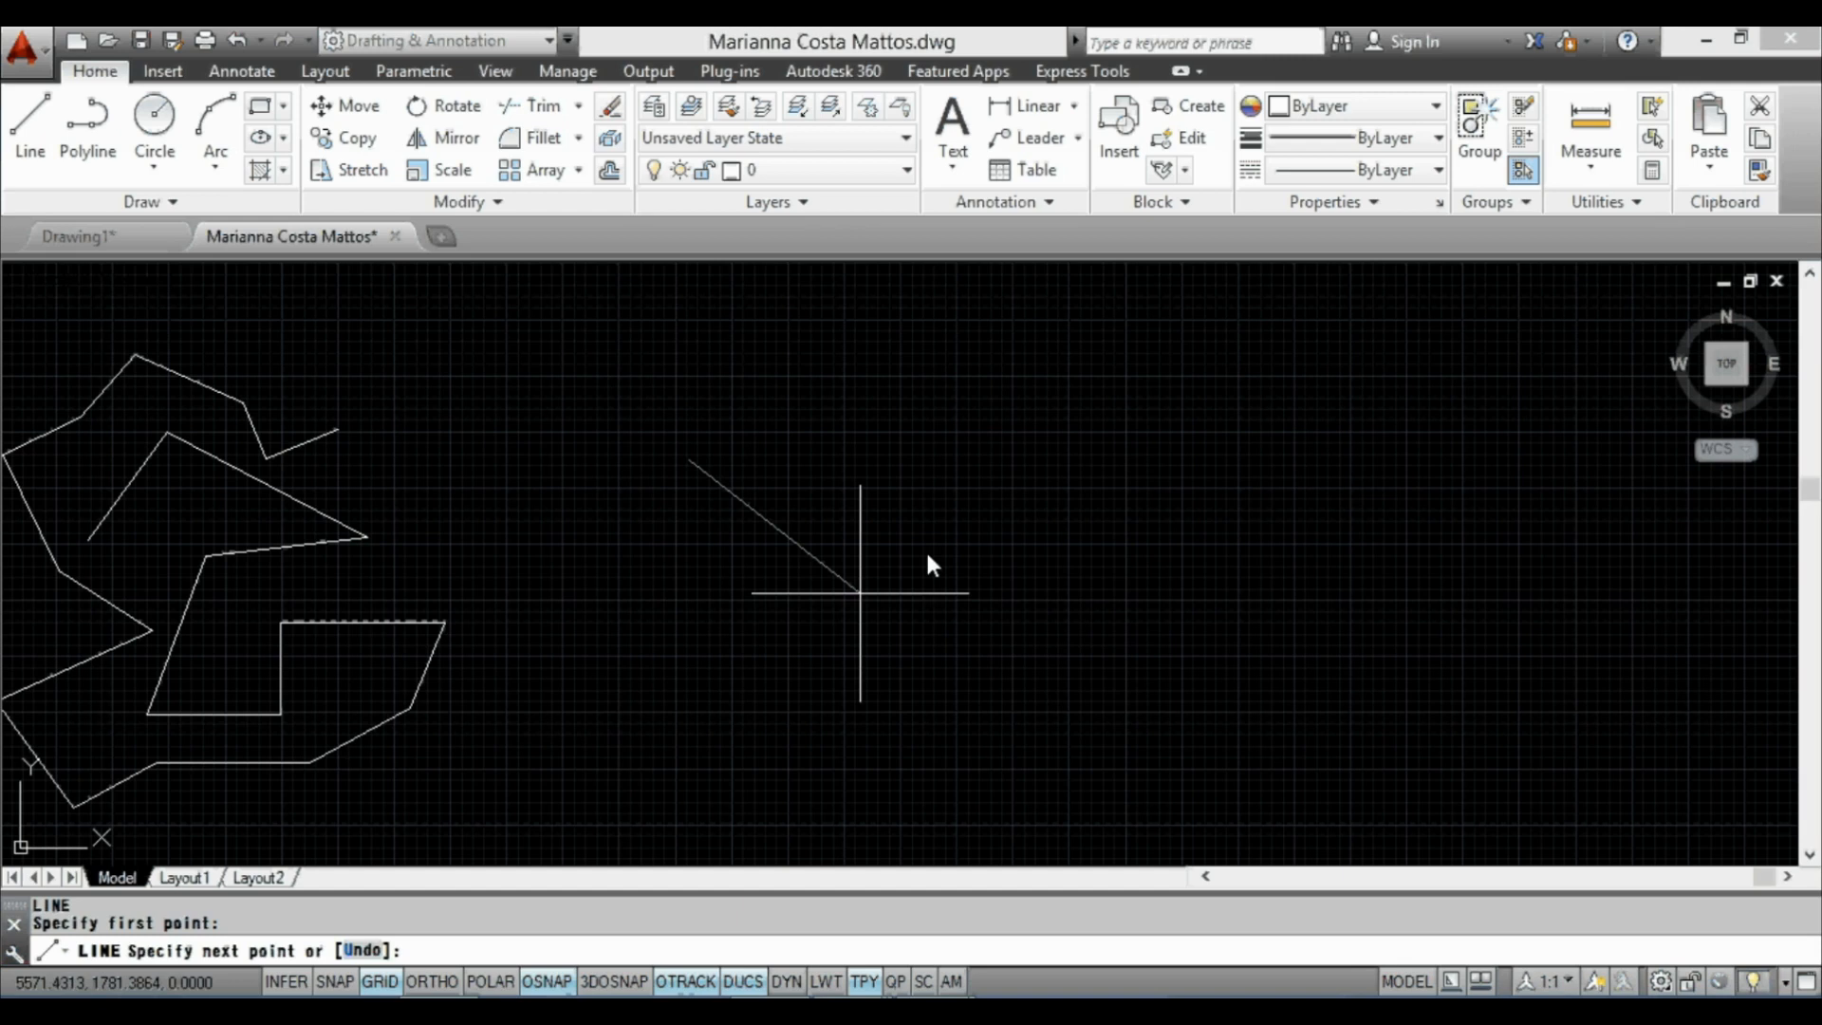
click(443, 987)
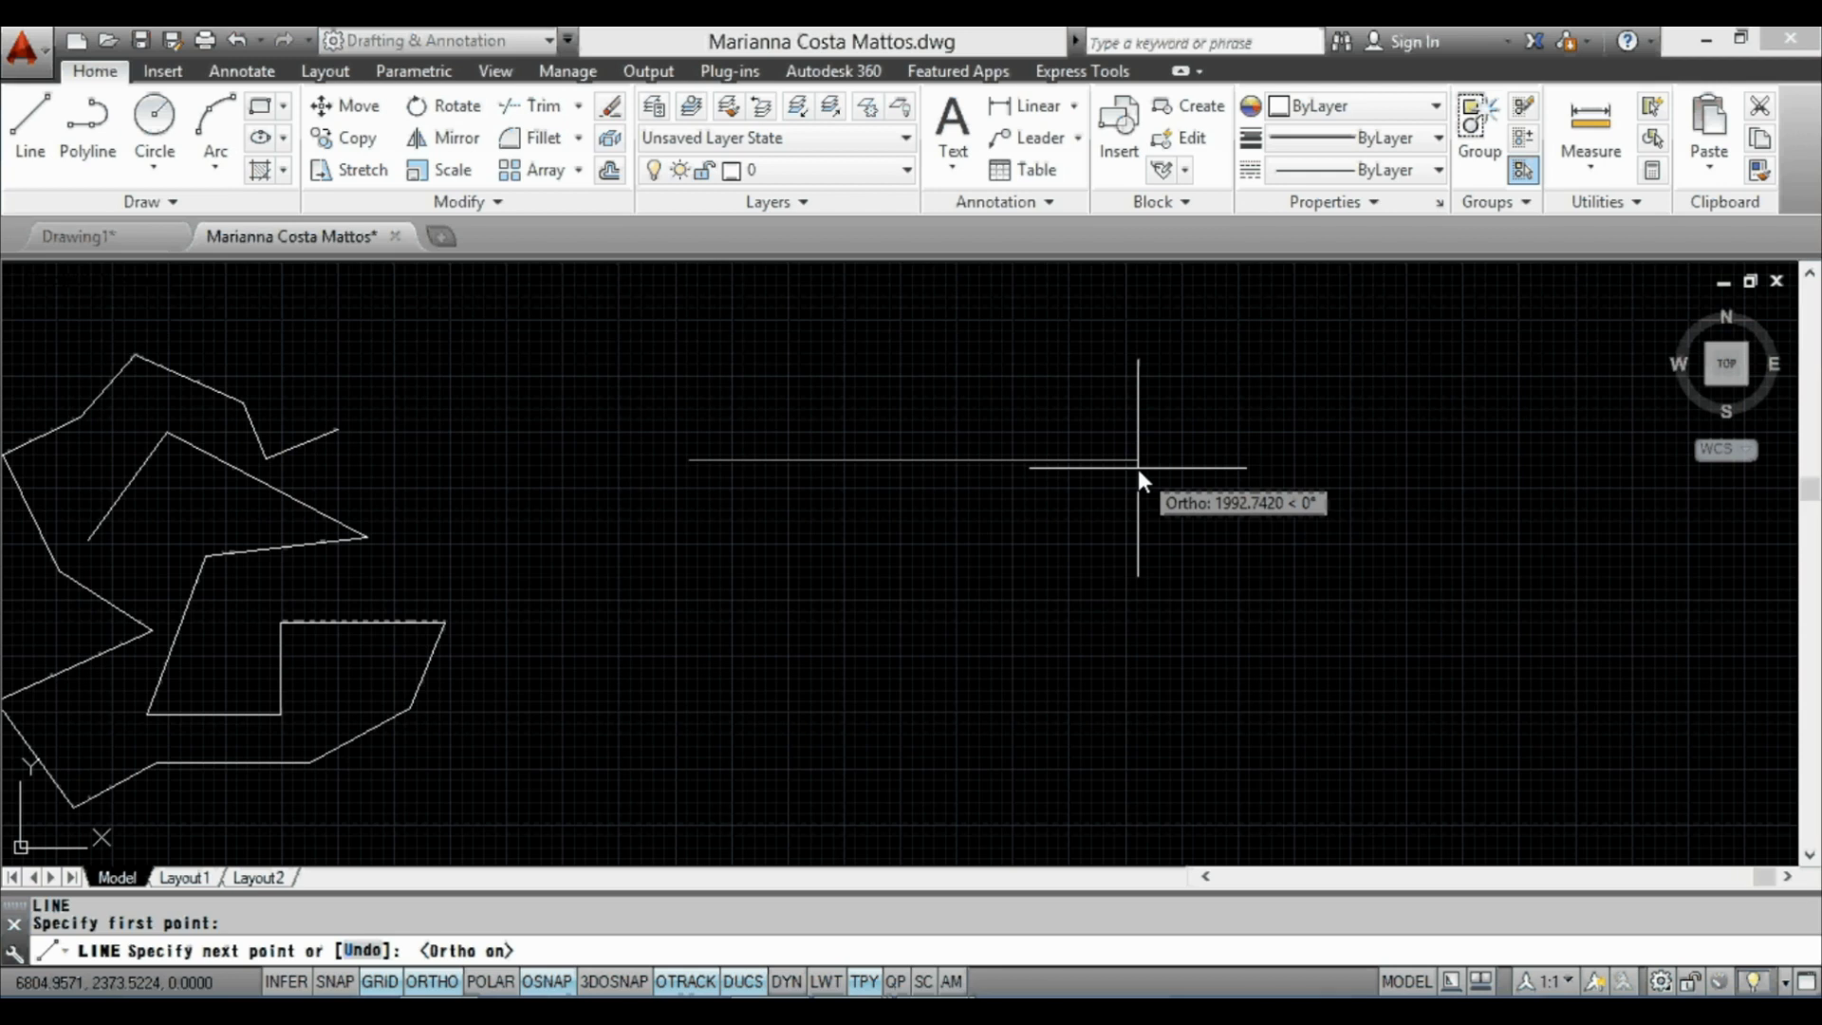
text(500)
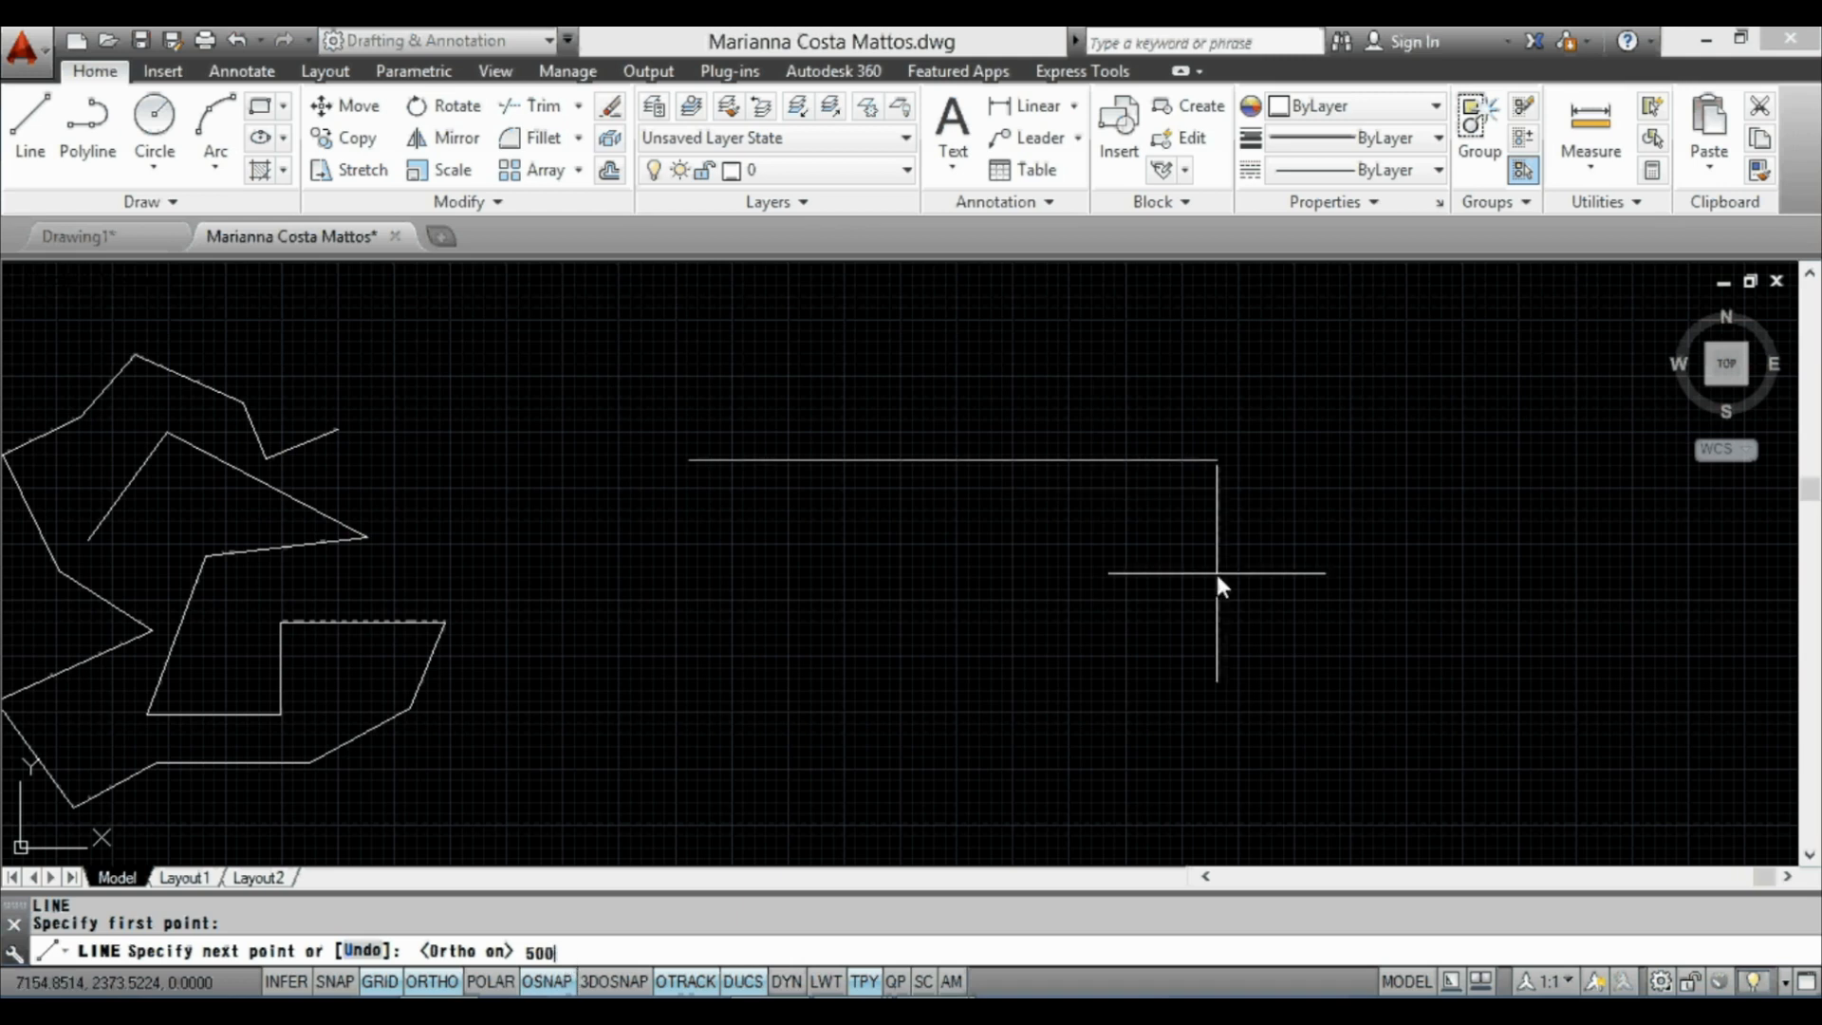
key(Return)
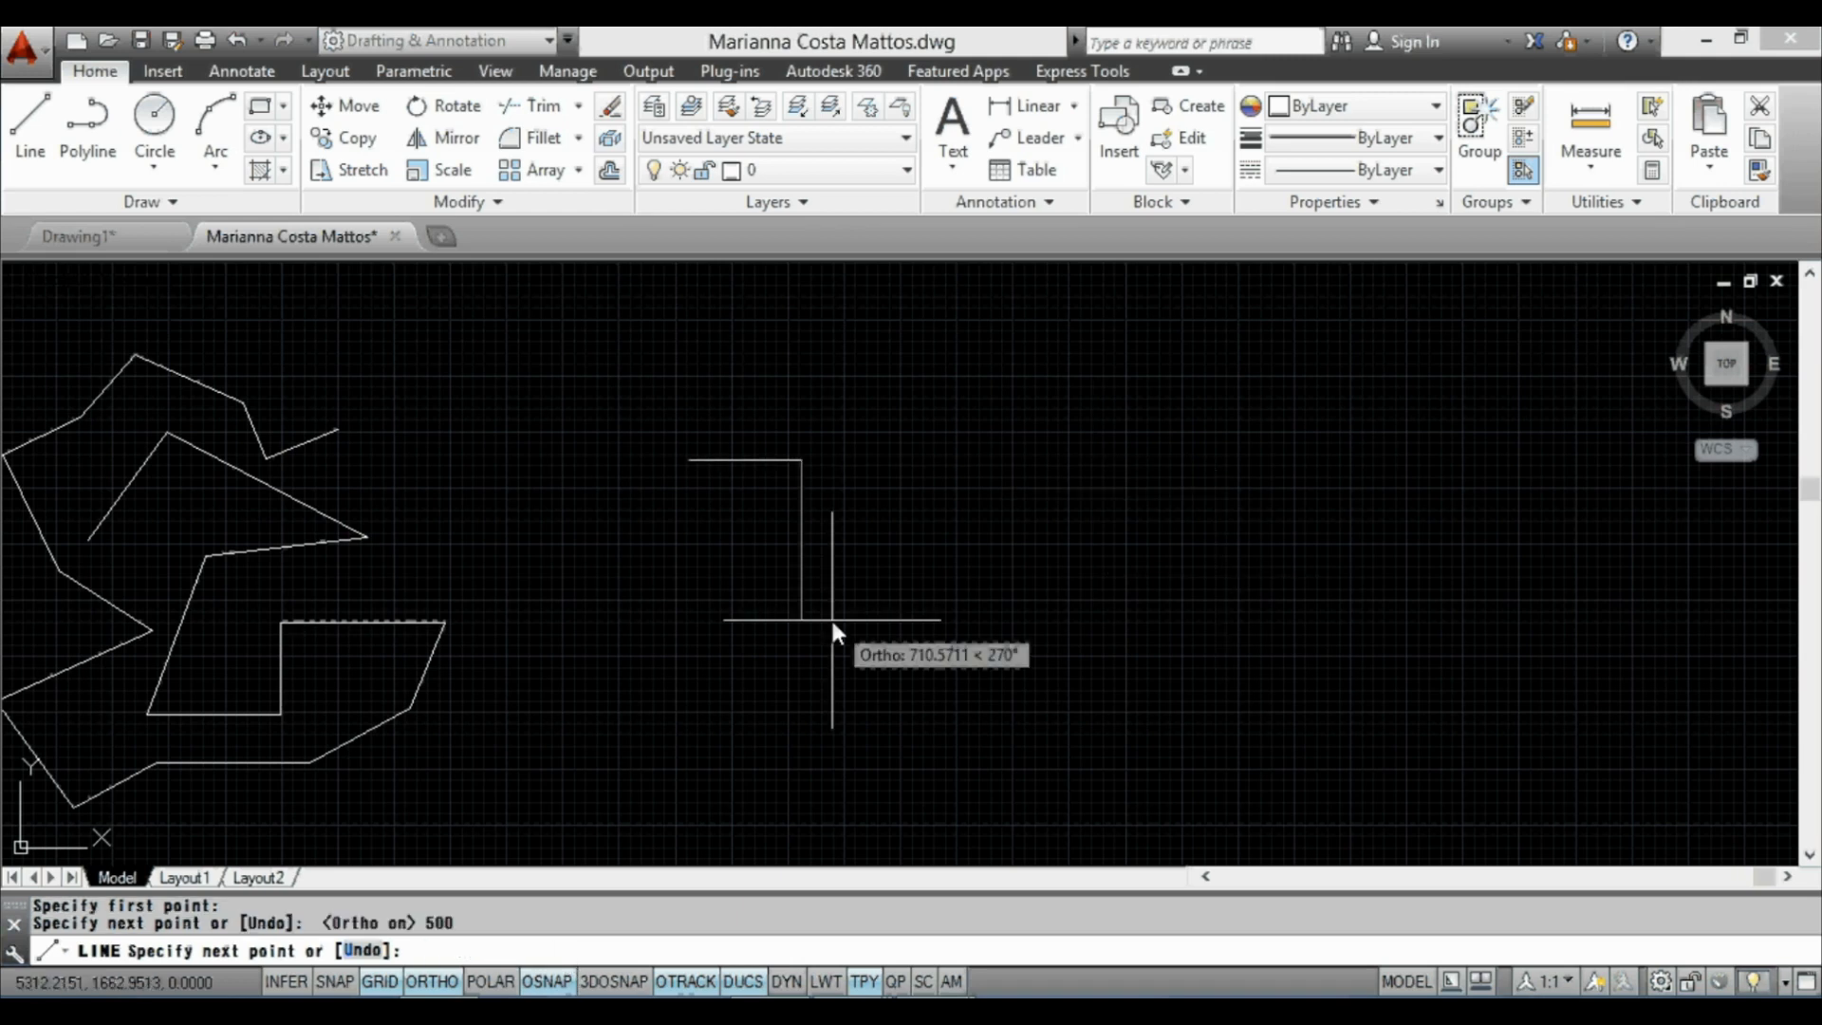
Step: Continue the line chain with a vertical segment 300 units long, going down from the right end of the horizontal line
scroll(744, 540, up, 4)
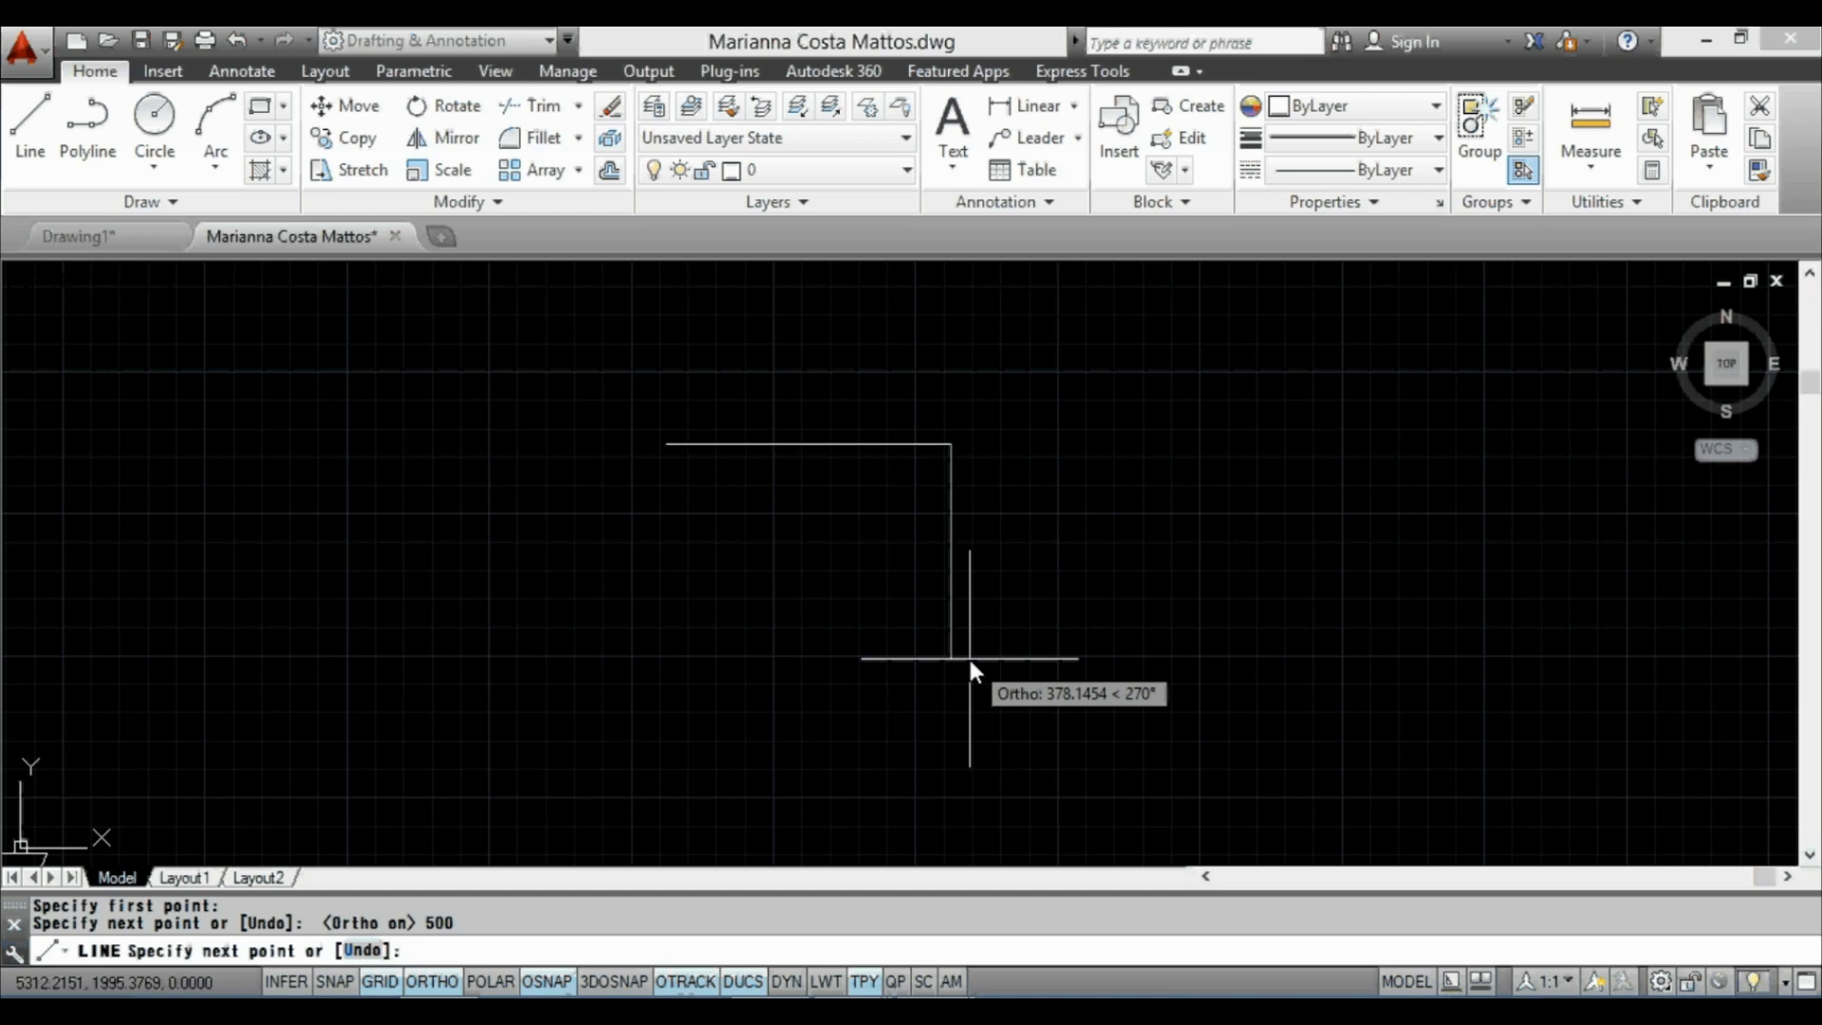
text(300)
key(Return)
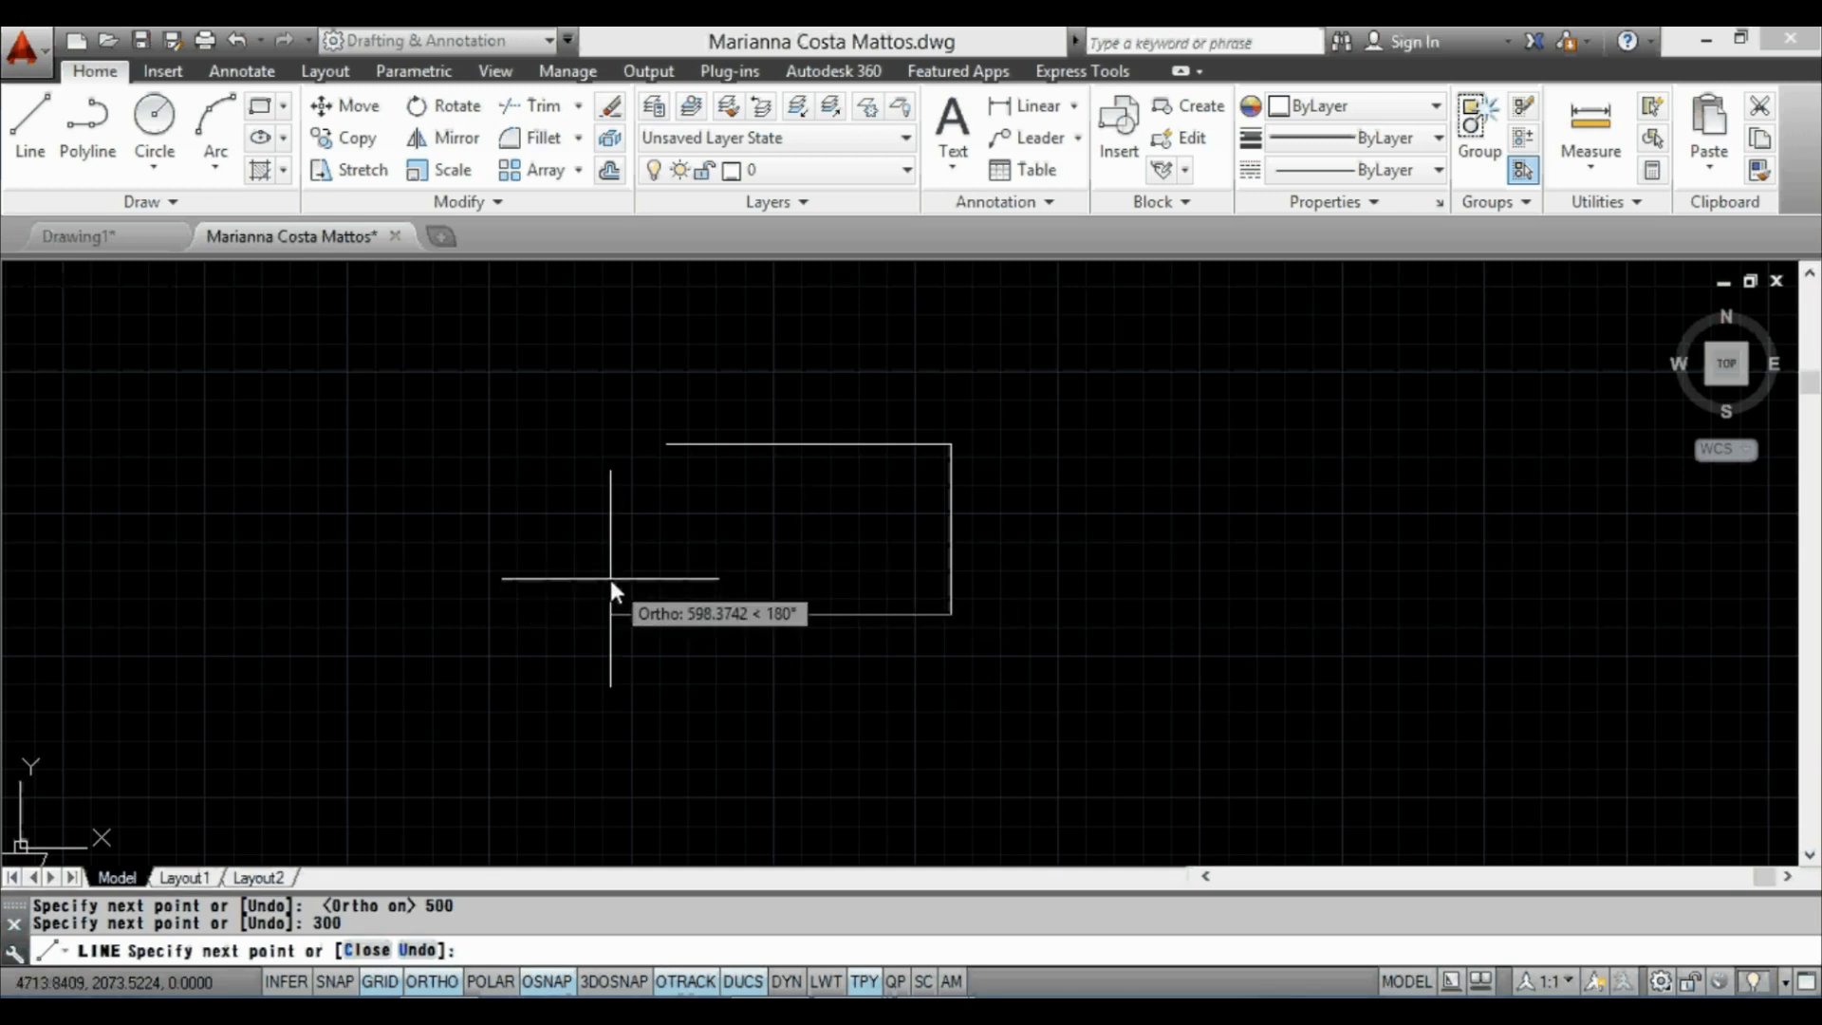
Step: Try a 500-unit and a 300-unit leftward segment from the lower corner, undoing each within the Line command
text(5)
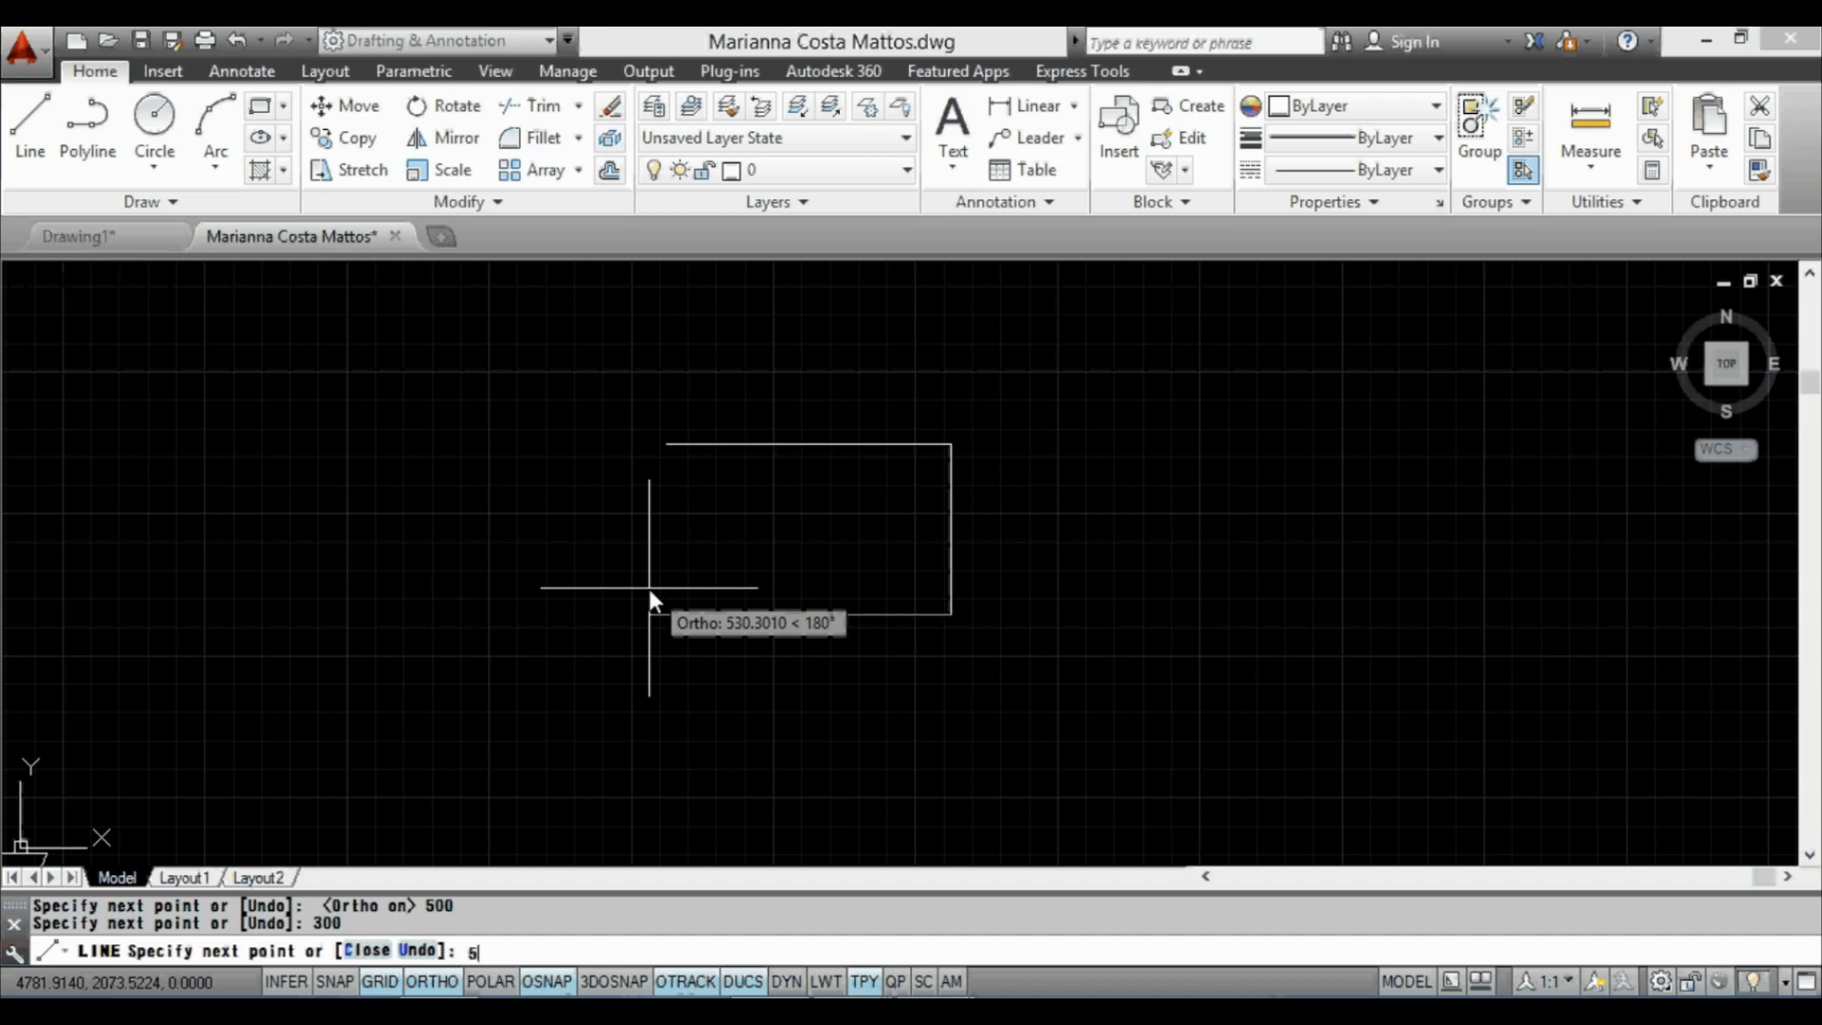
text(00)
key(Return)
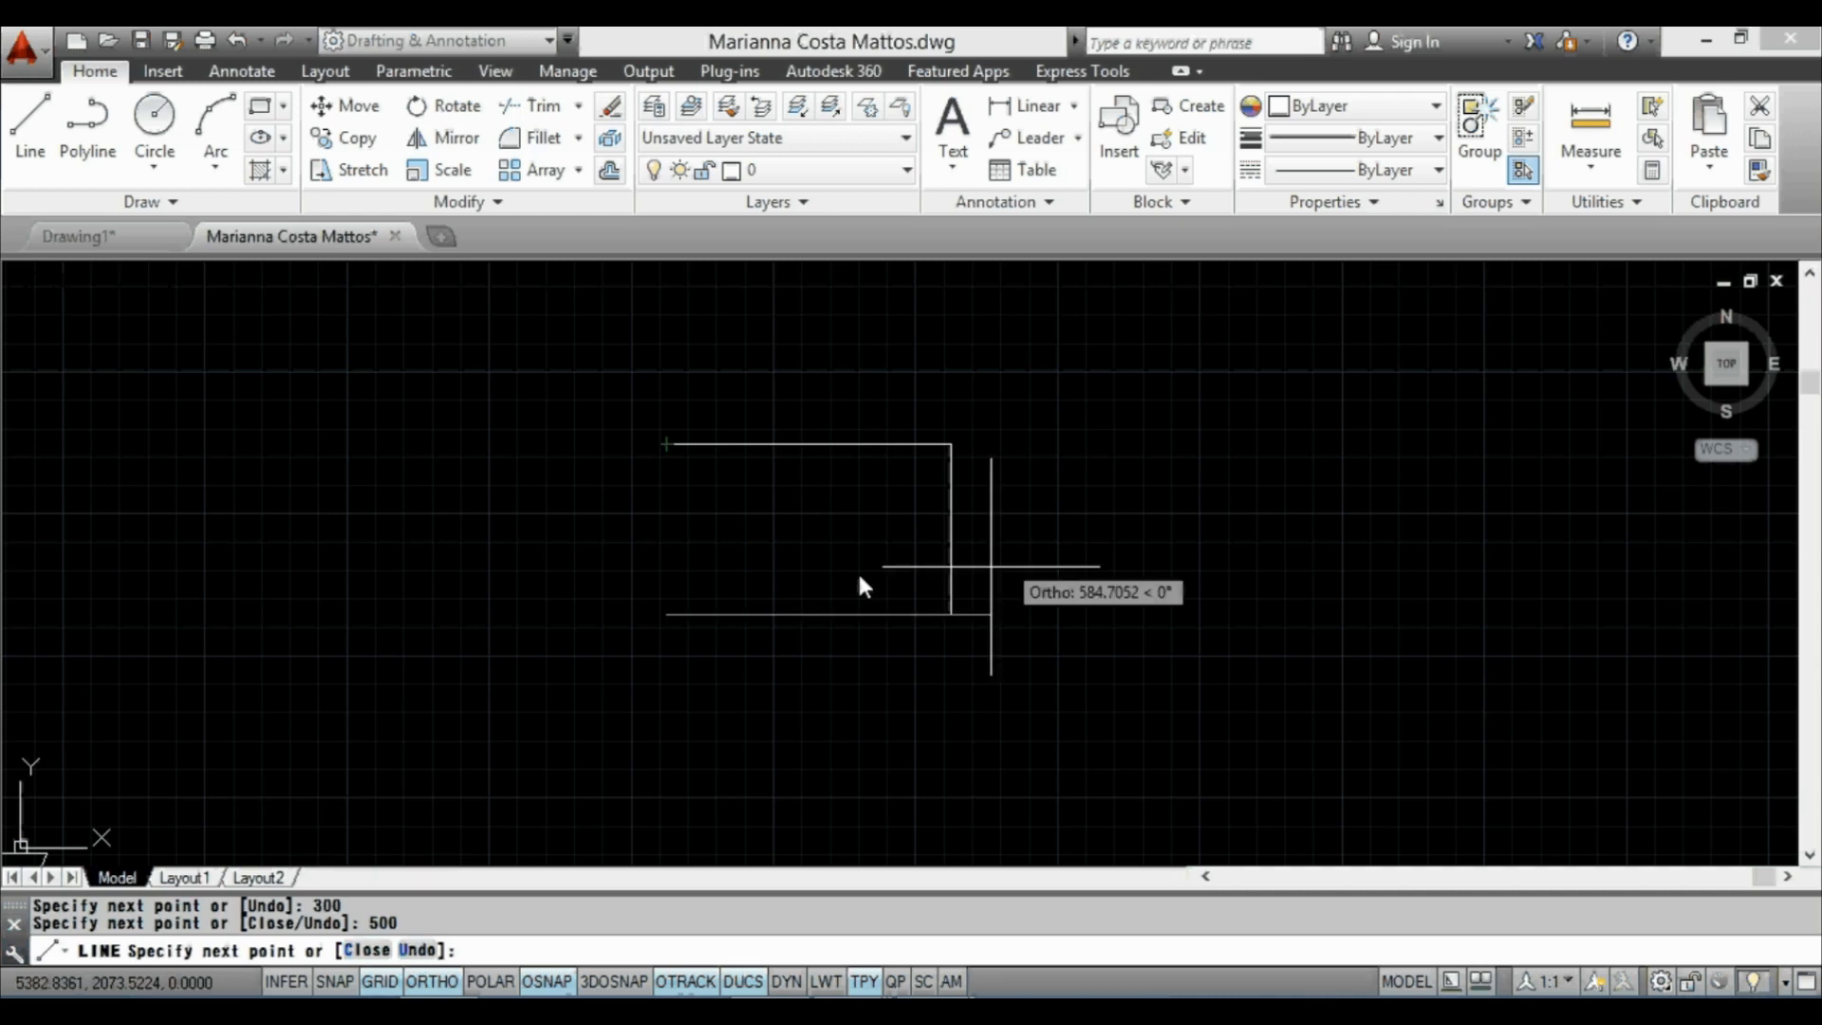
text(u)
key(Return)
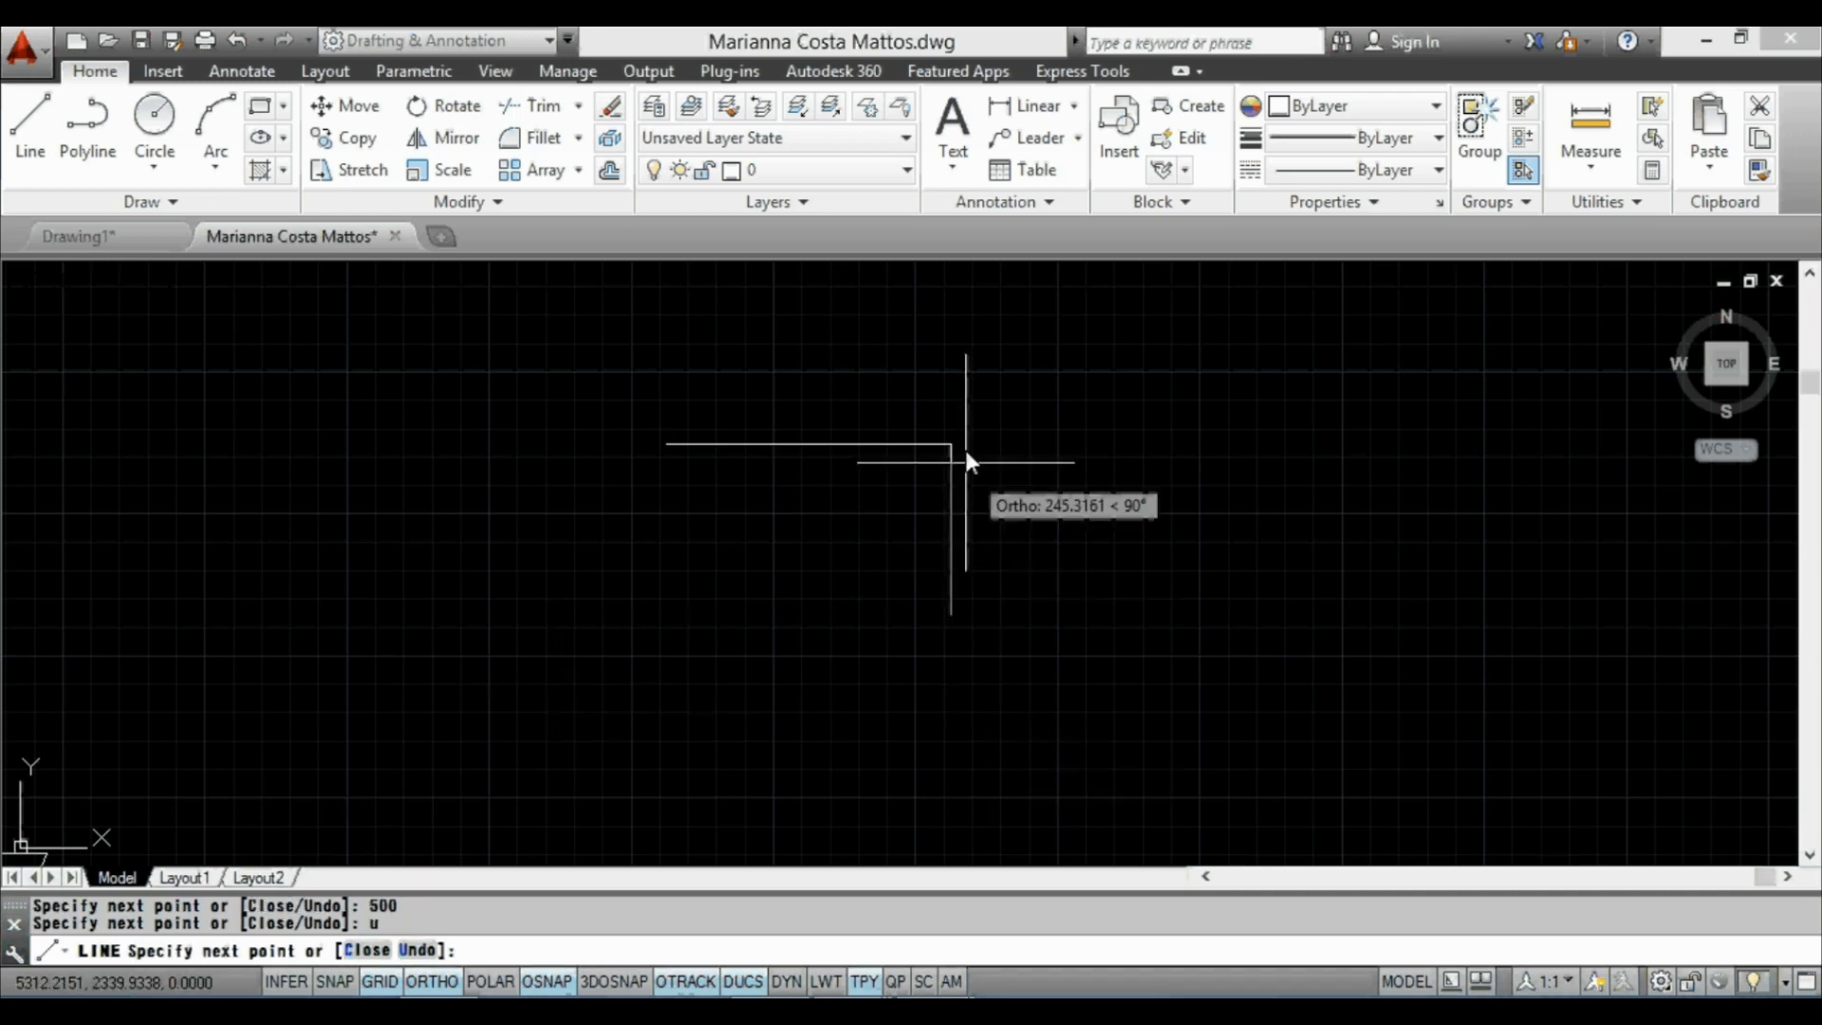
text(300)
key(Return)
text(u)
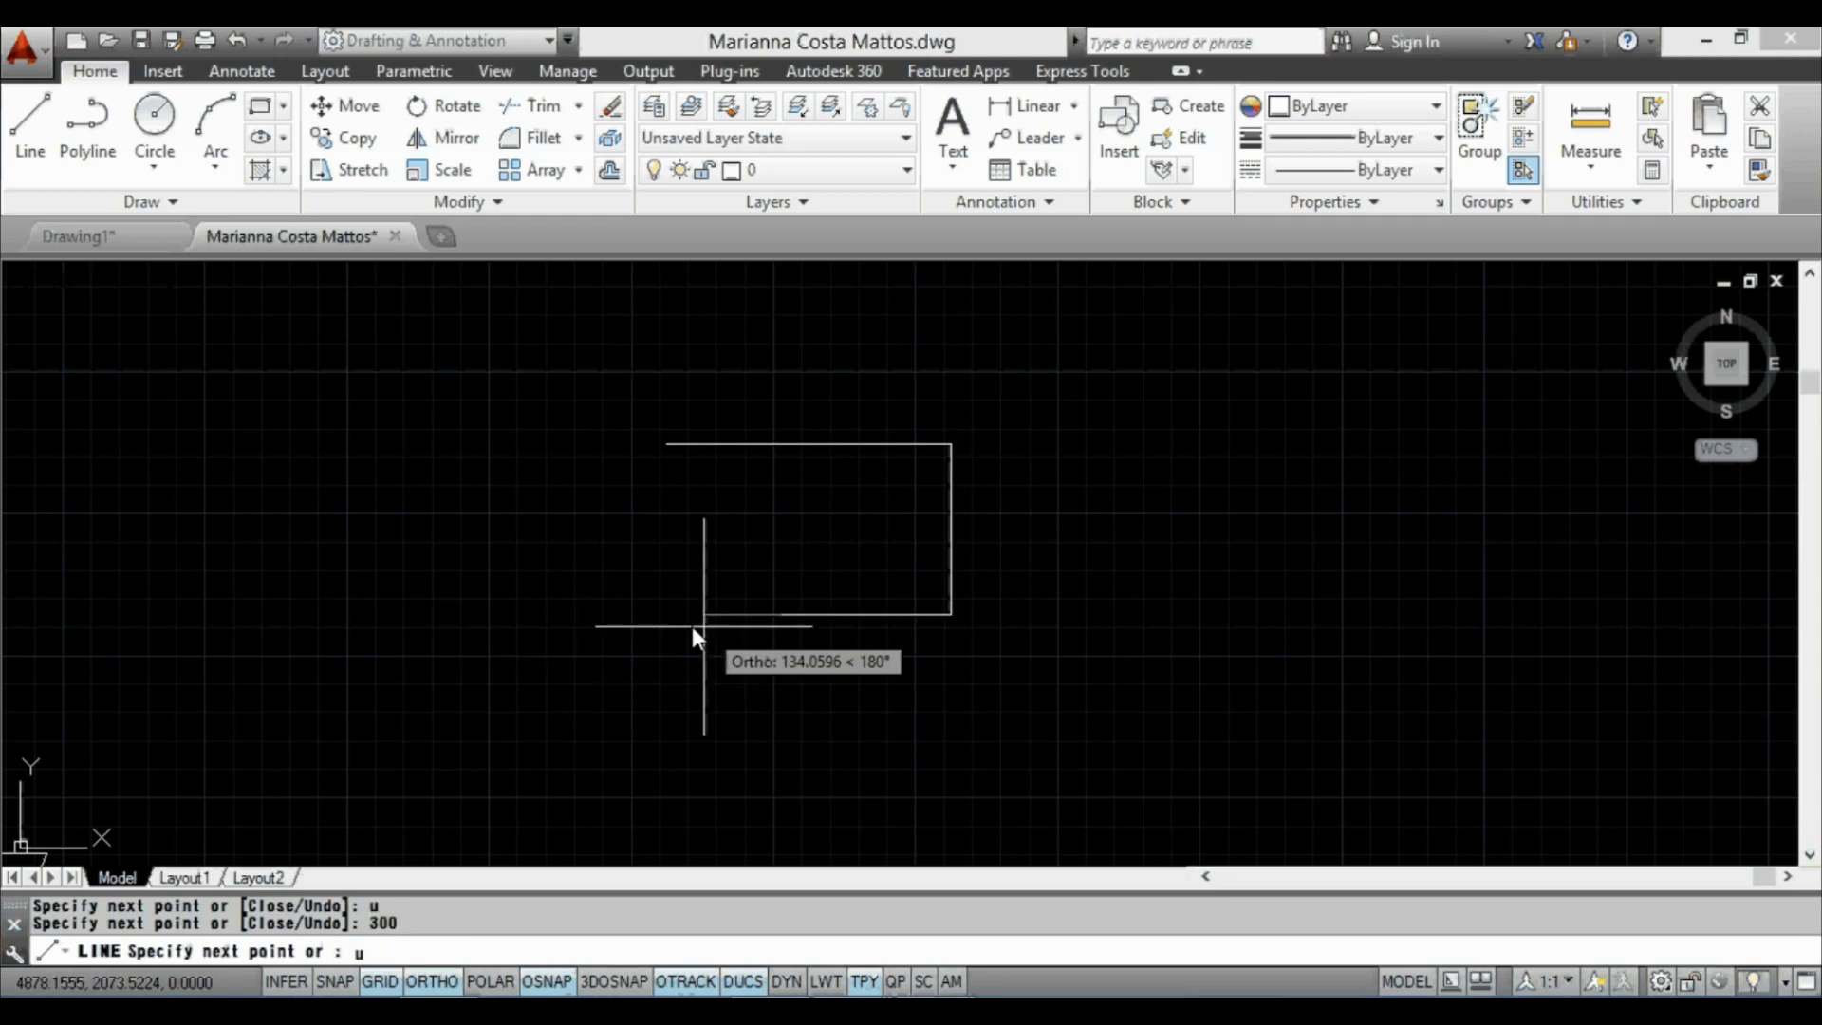
key(Return)
Step: Draw the 500-unit bottom segment towards the left and close the chain into a rectangle with the Close option
text(500)
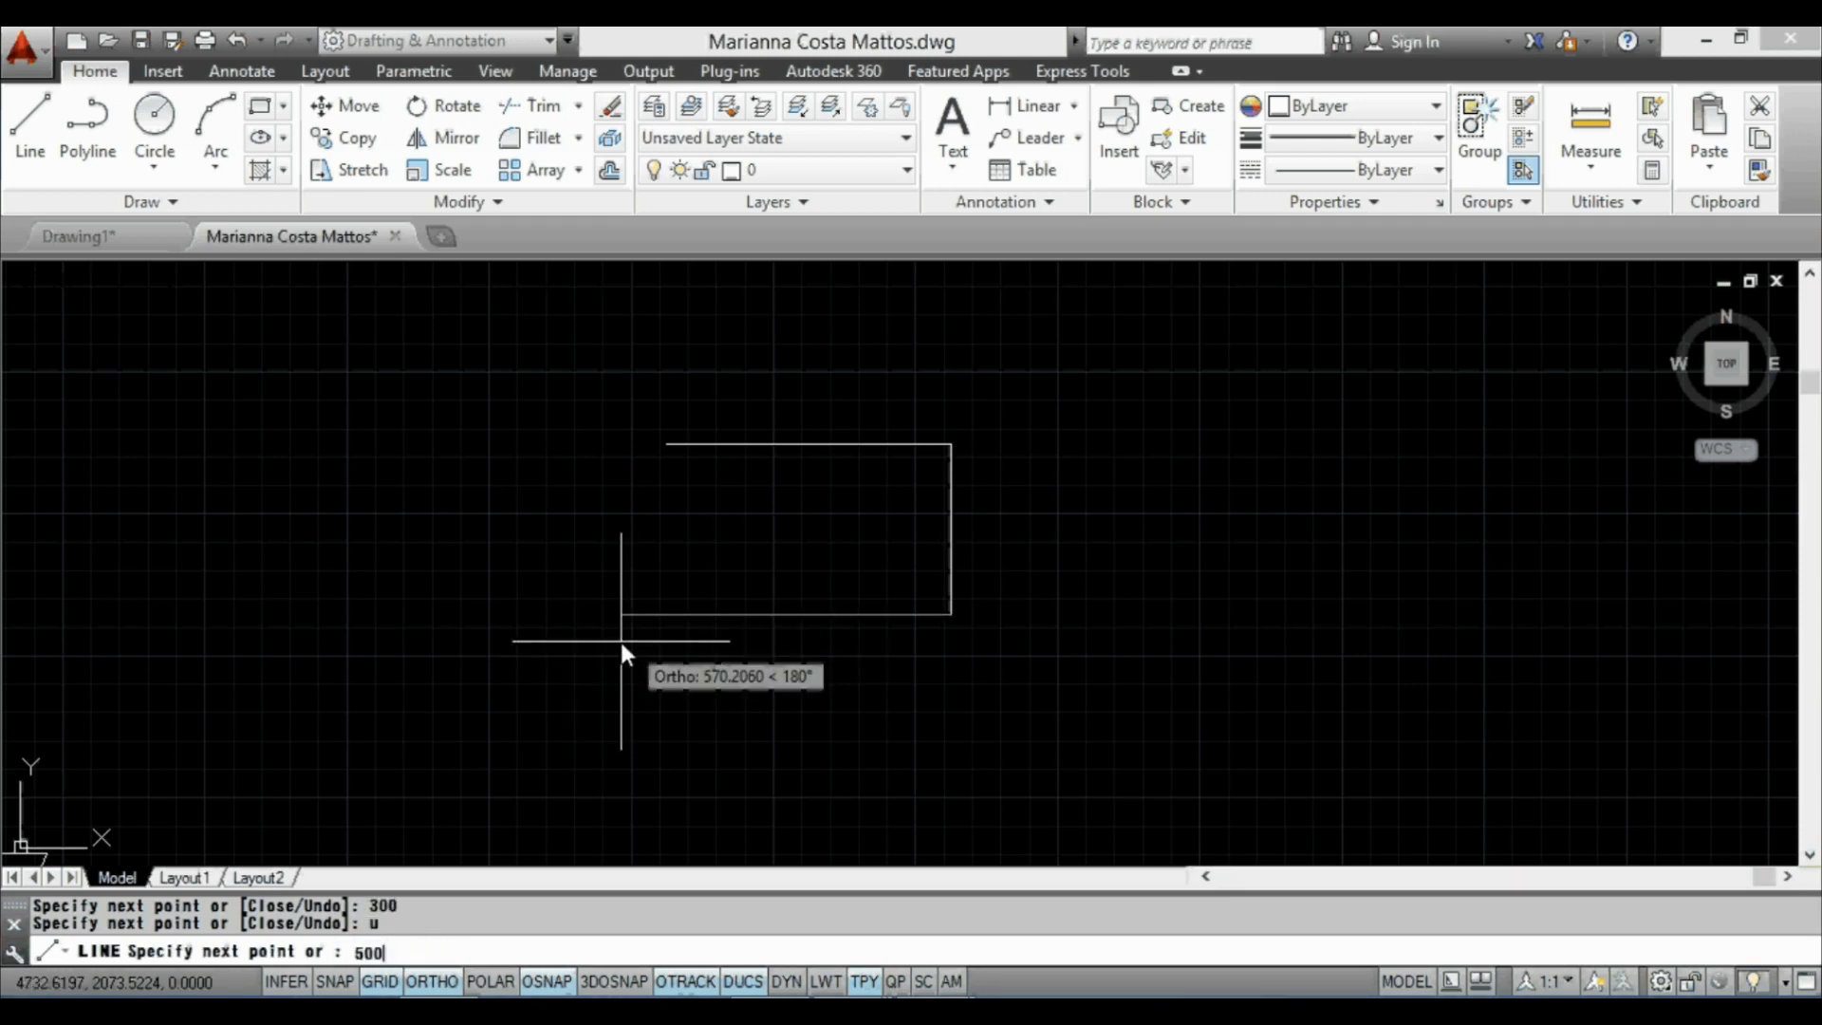
key(Return)
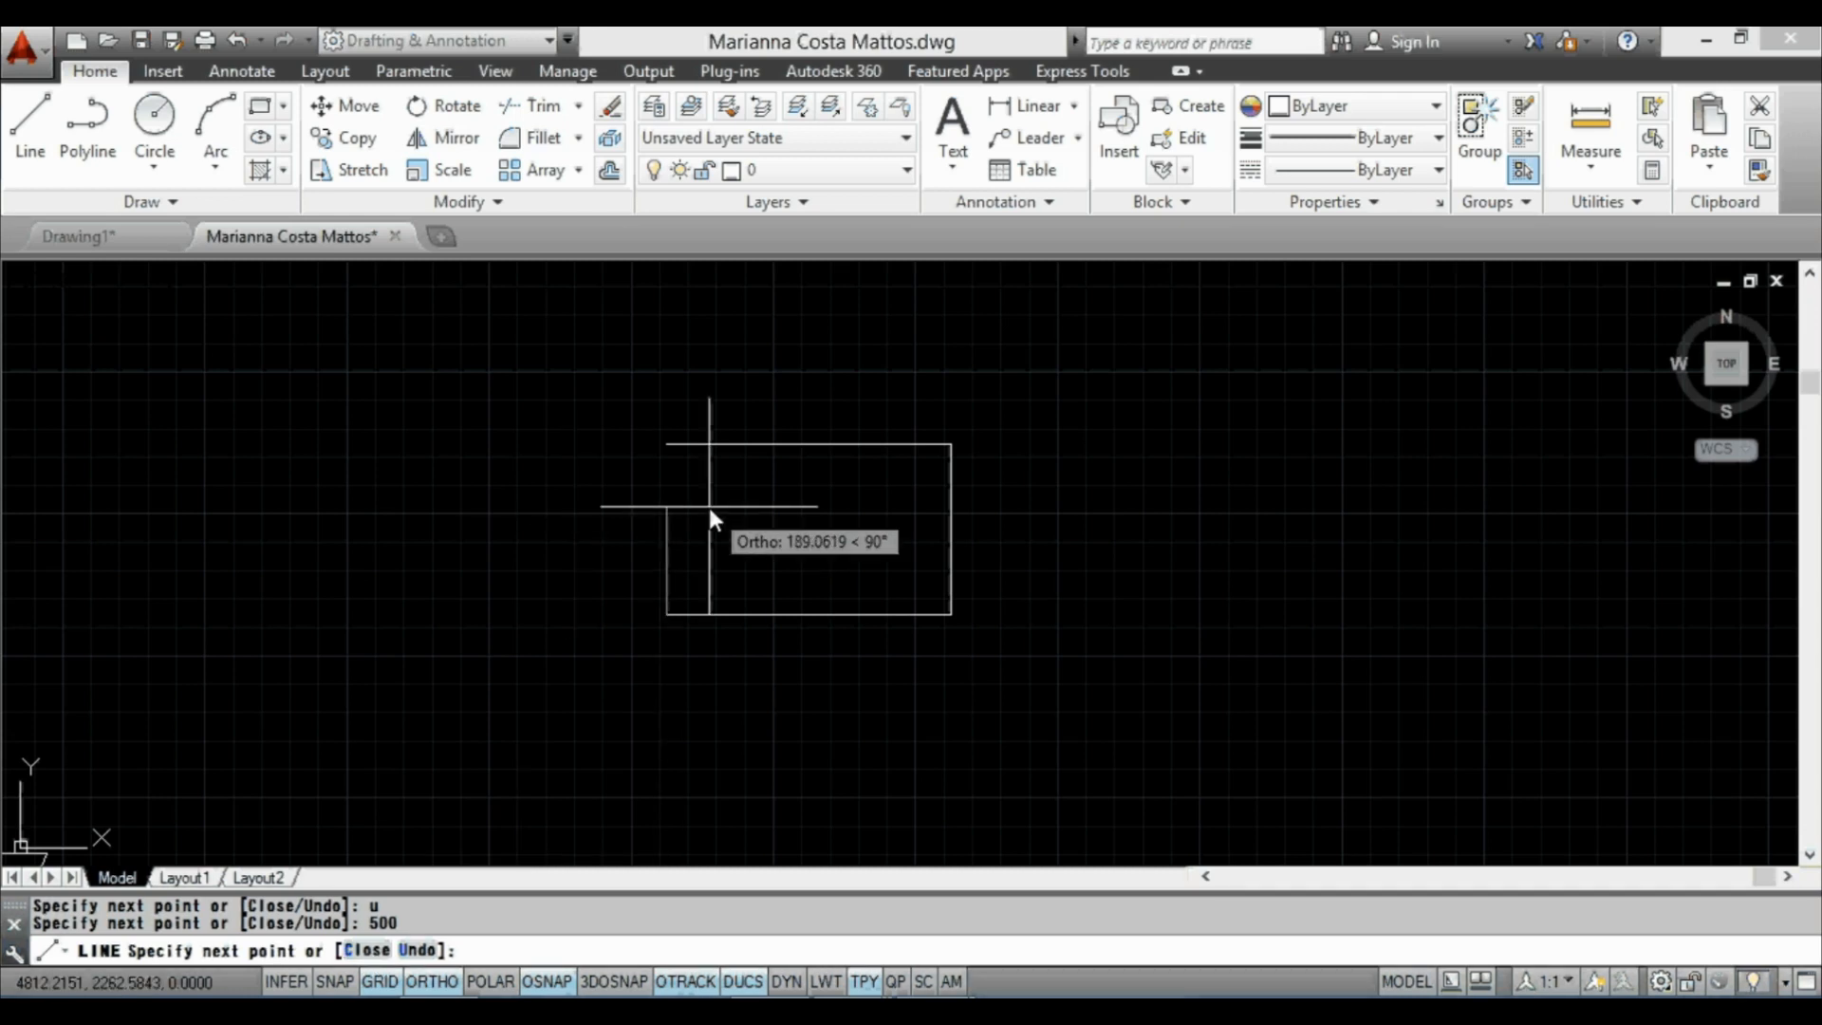
text(c)
key(Return)
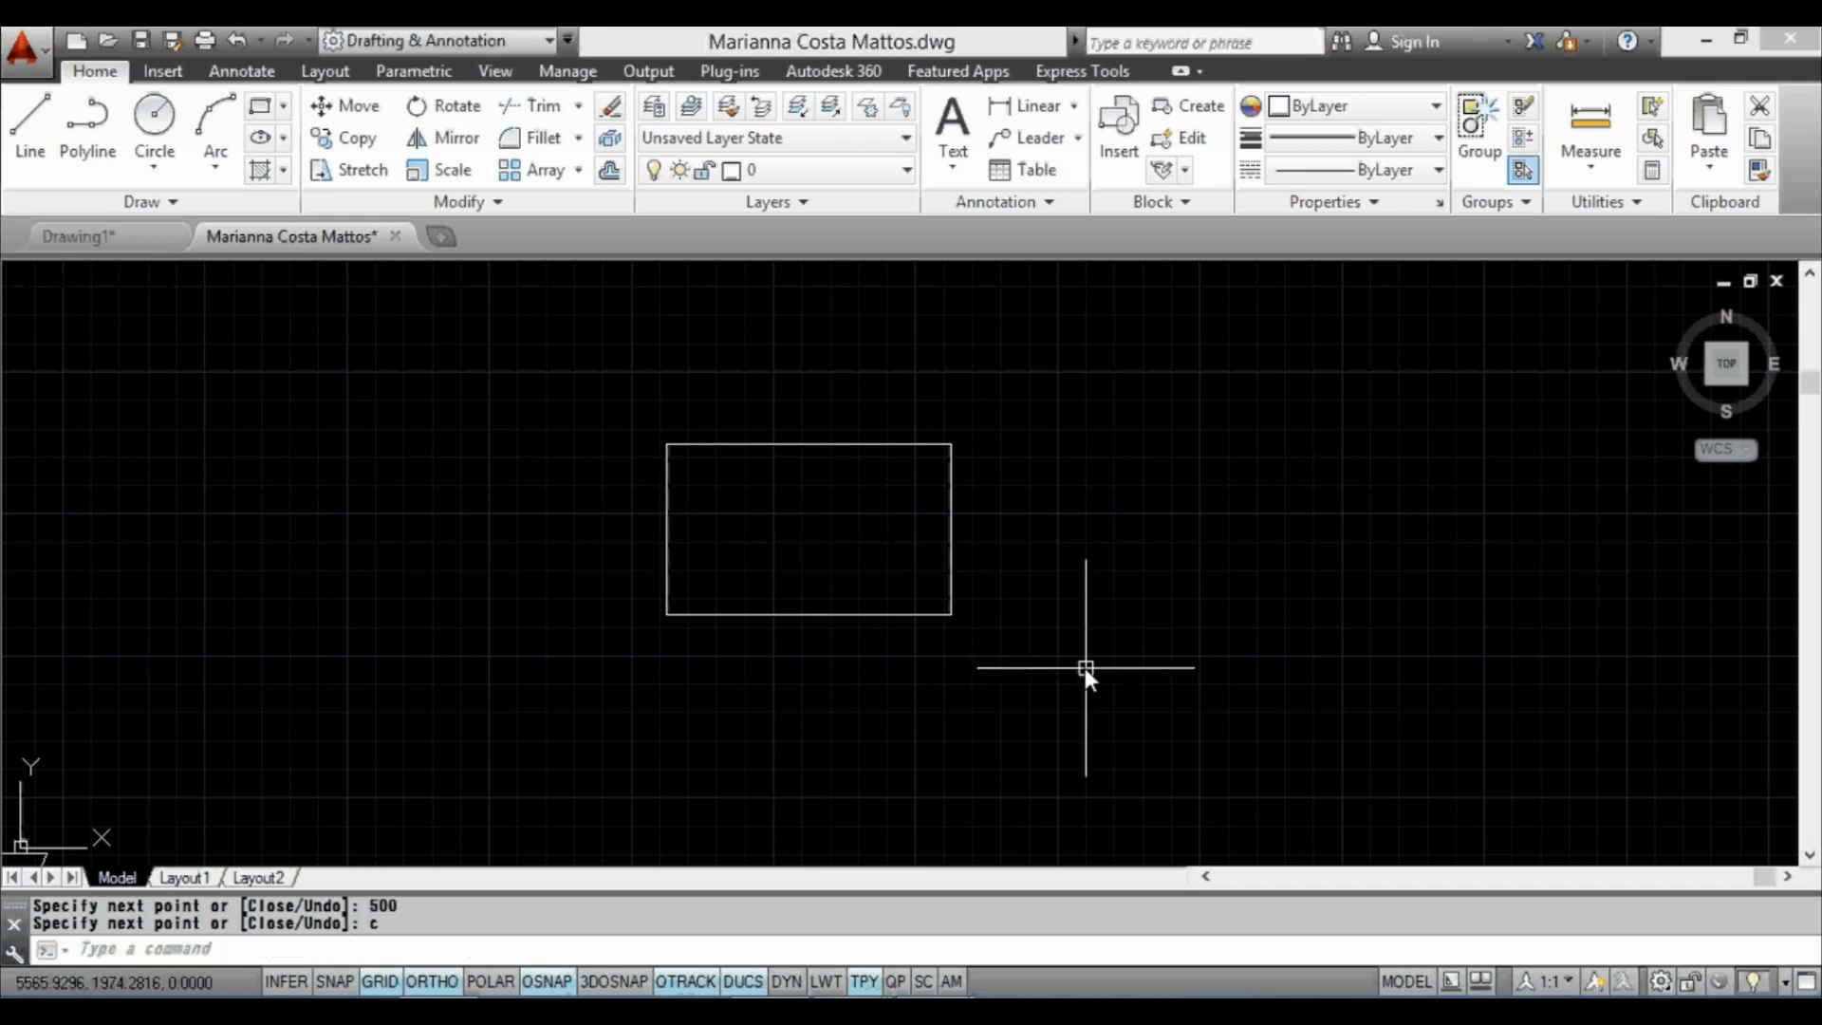
Step: Start a new line chain in the empty area beside the rectangle with a horizontal segment 500 units long towards the right
middle_drag(1084, 668, 772, 639)
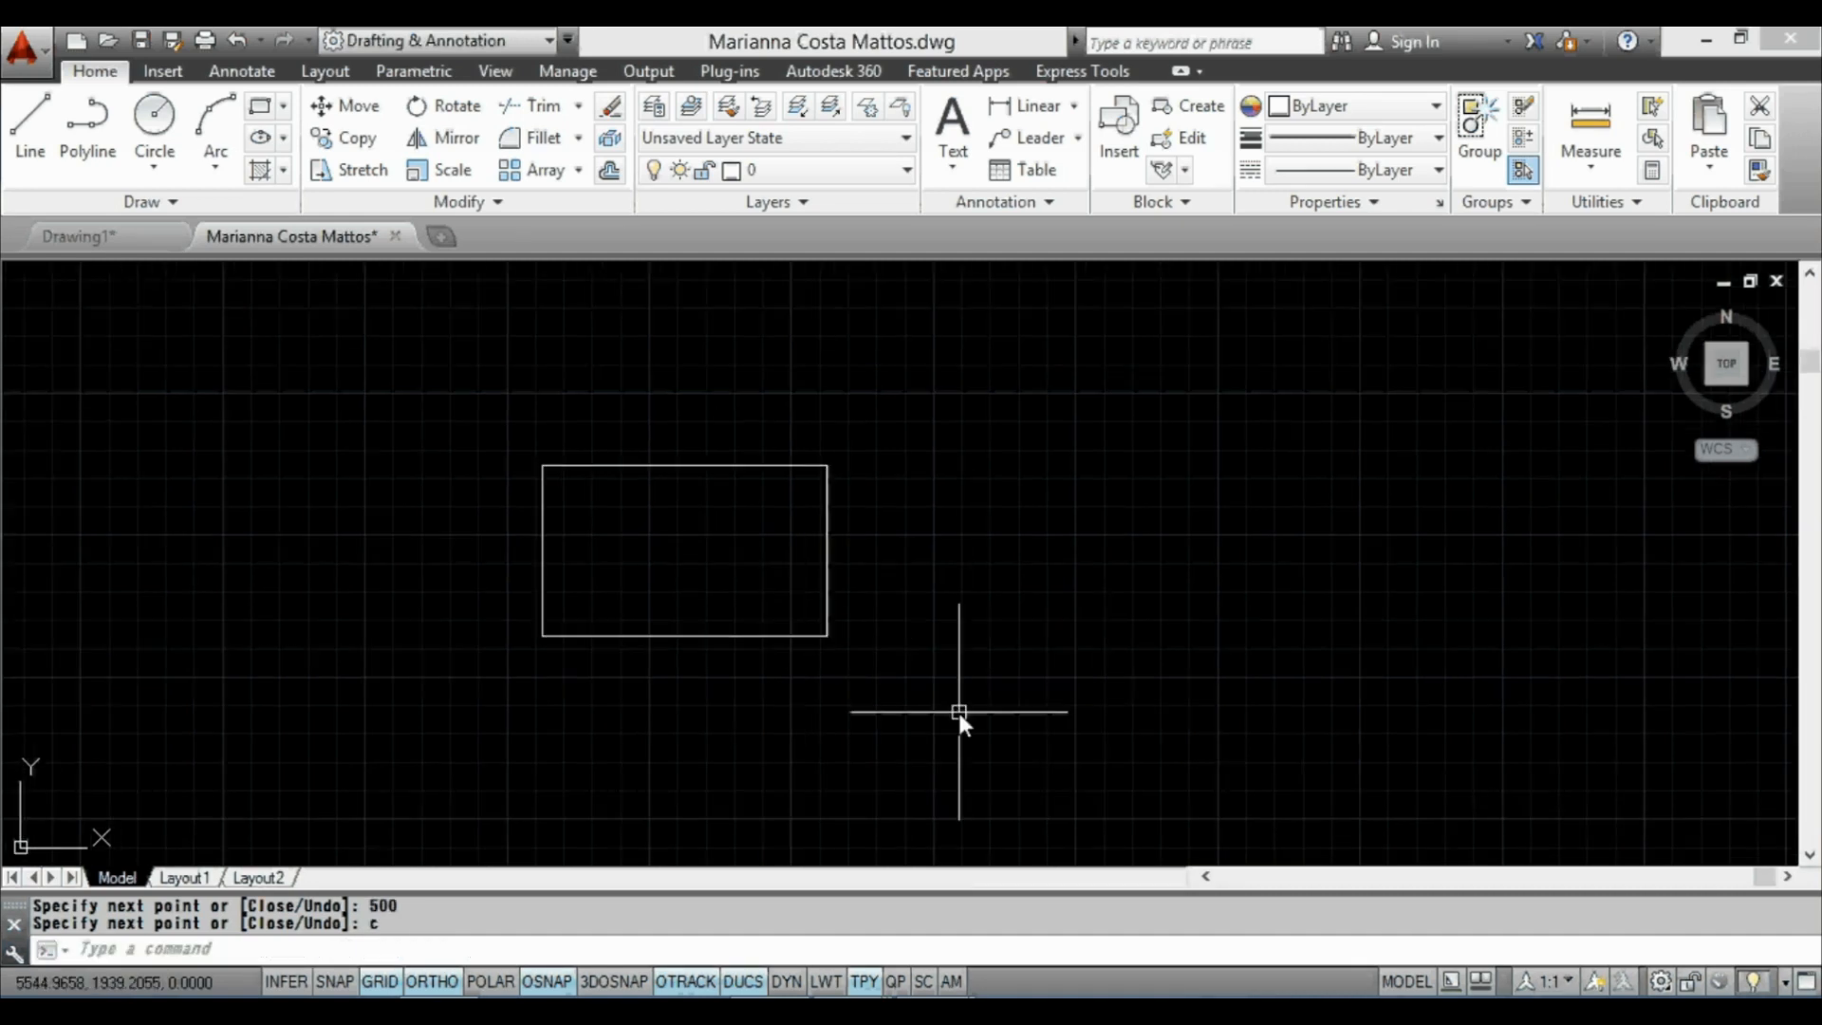
middle_drag(958, 714, 913, 693)
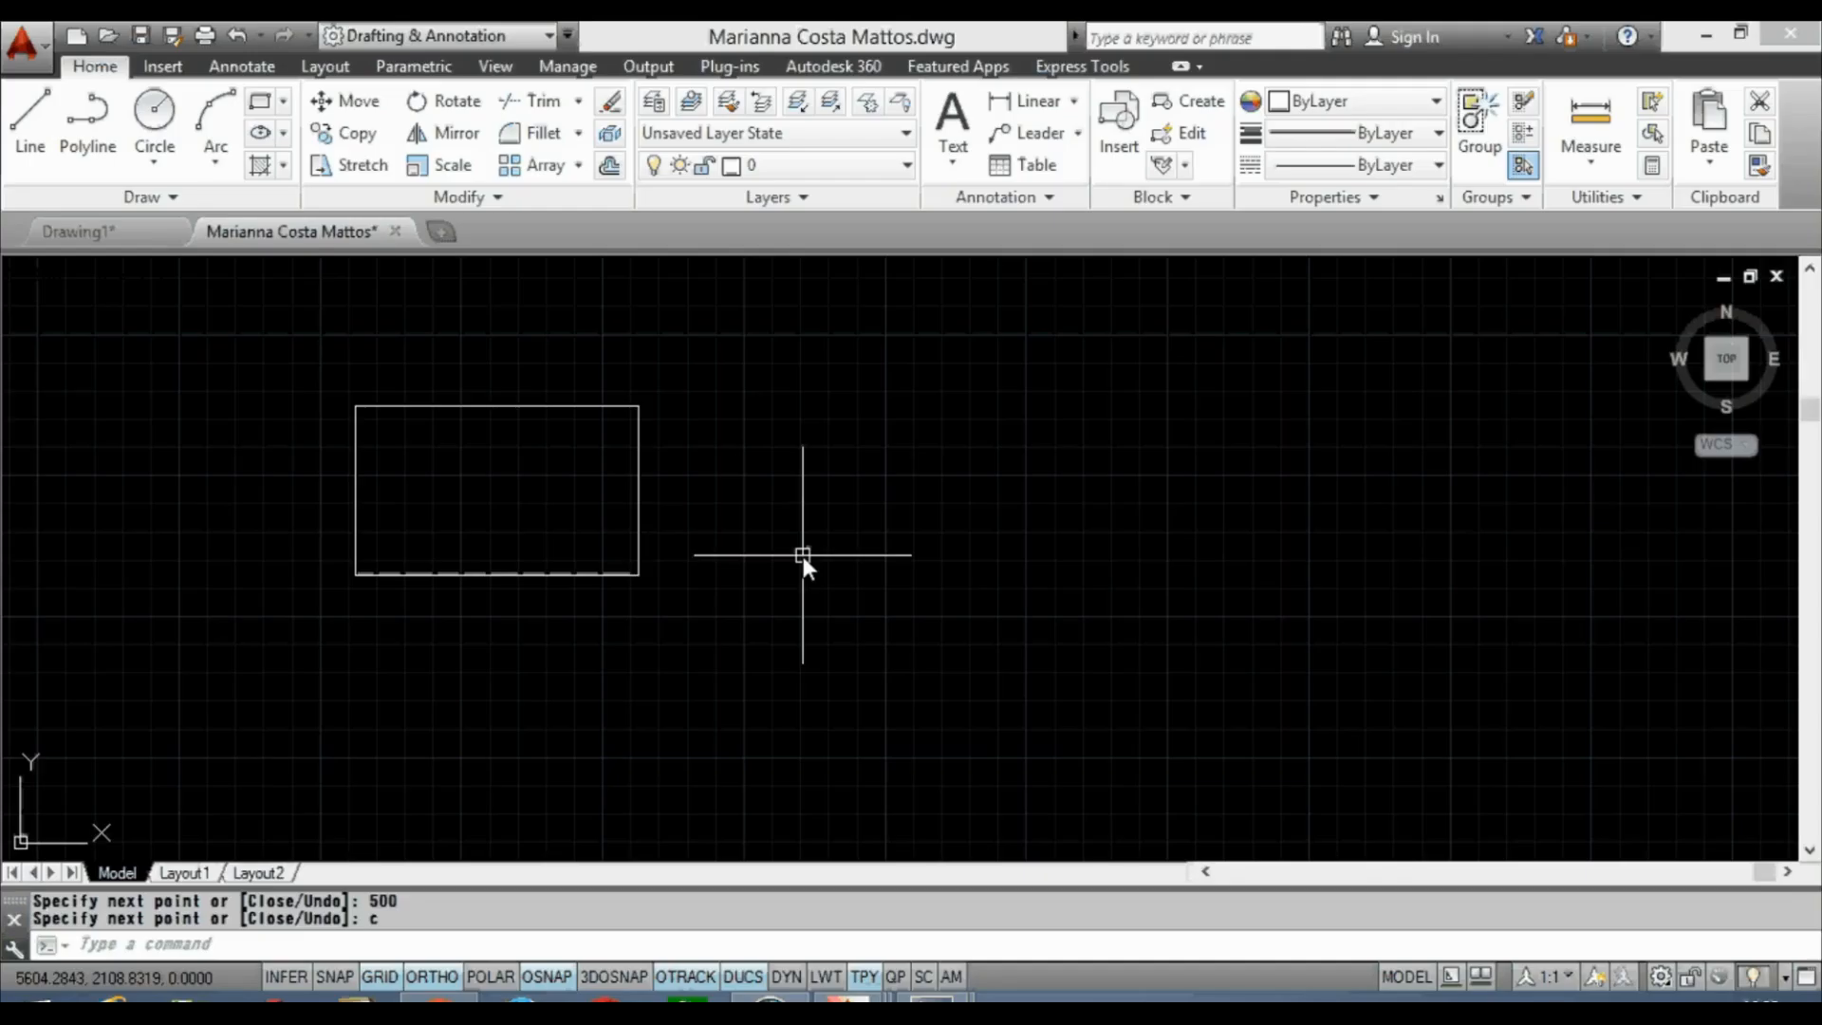
middle_drag(784, 606, 739, 617)
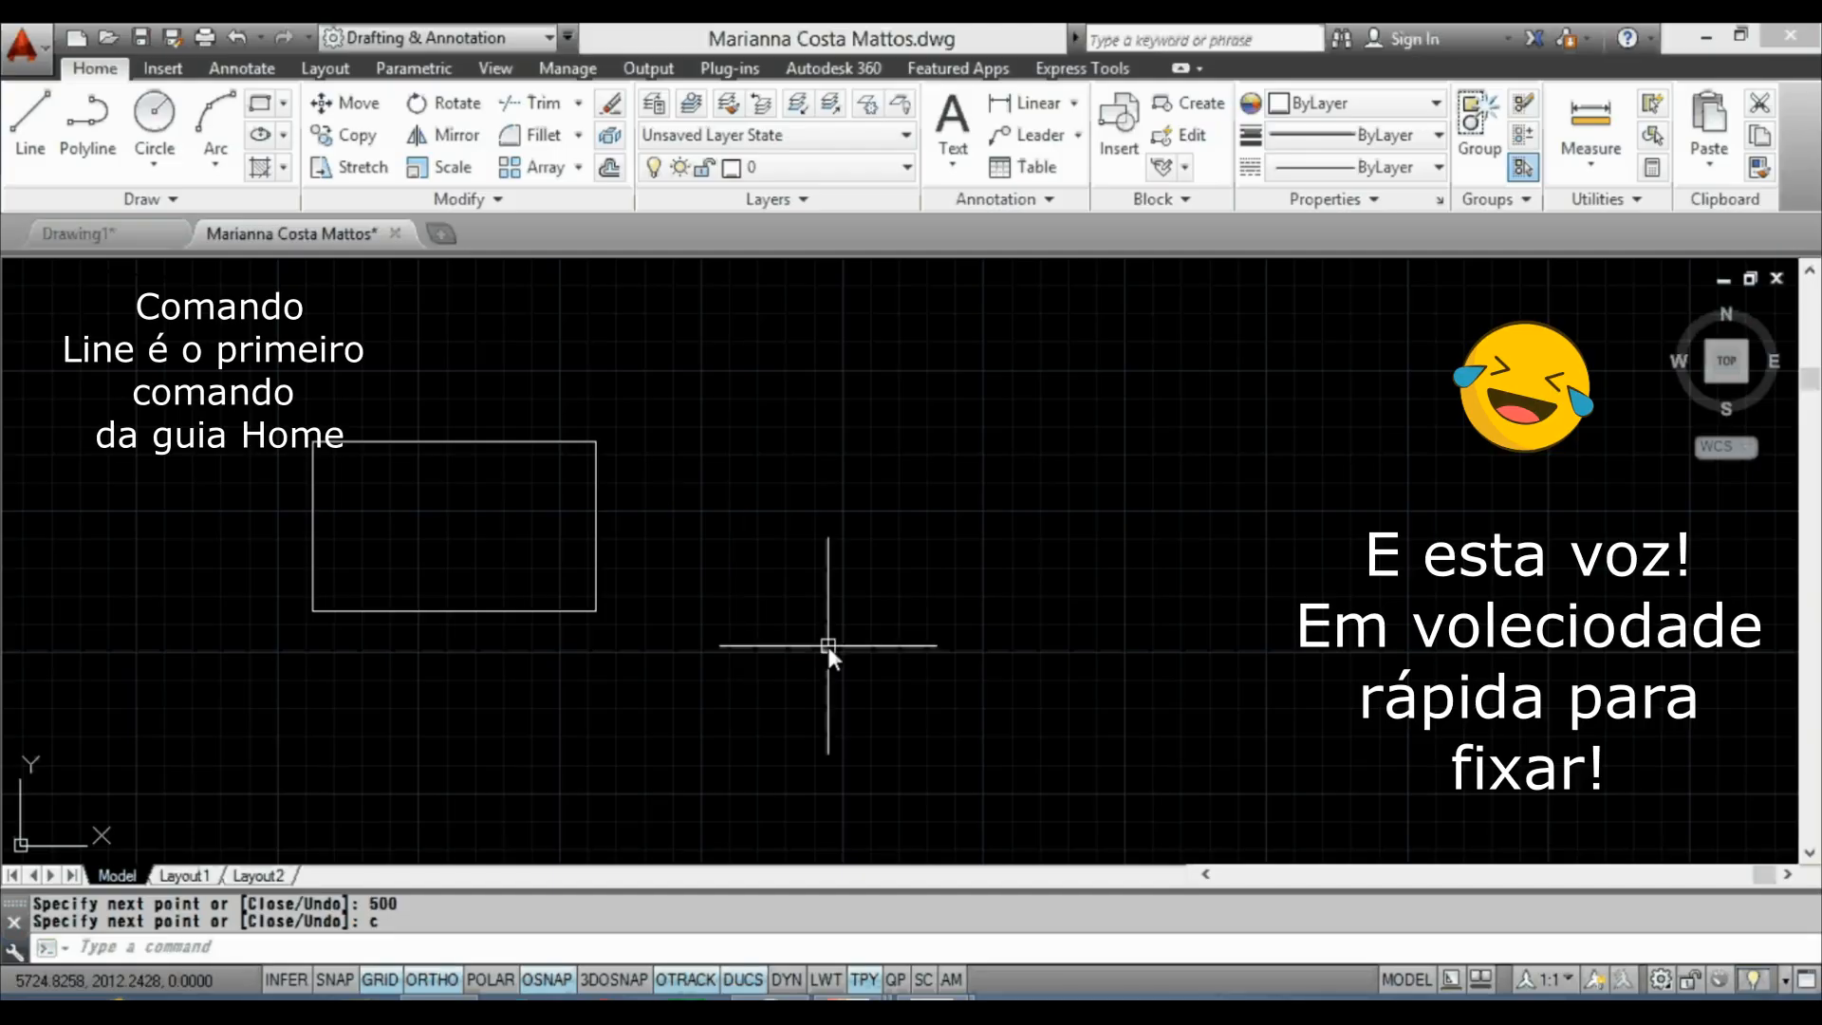
text(l)
key(Return)
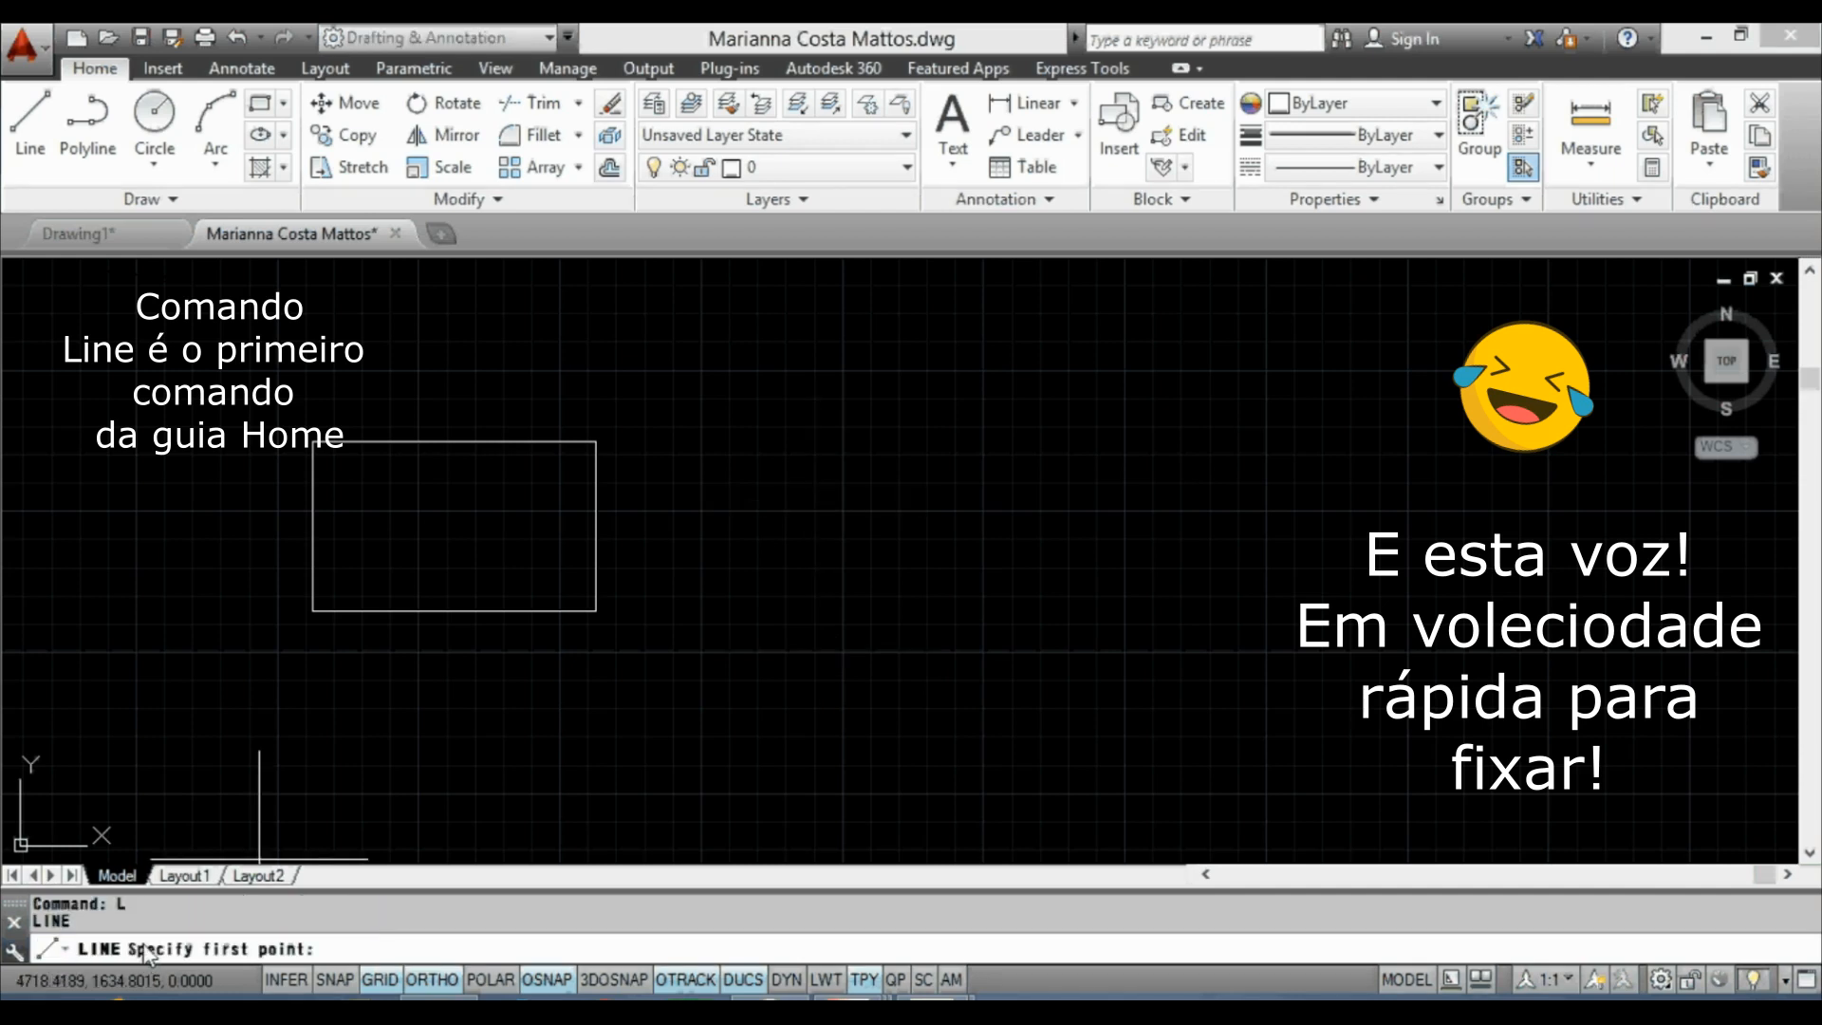
click(818, 442)
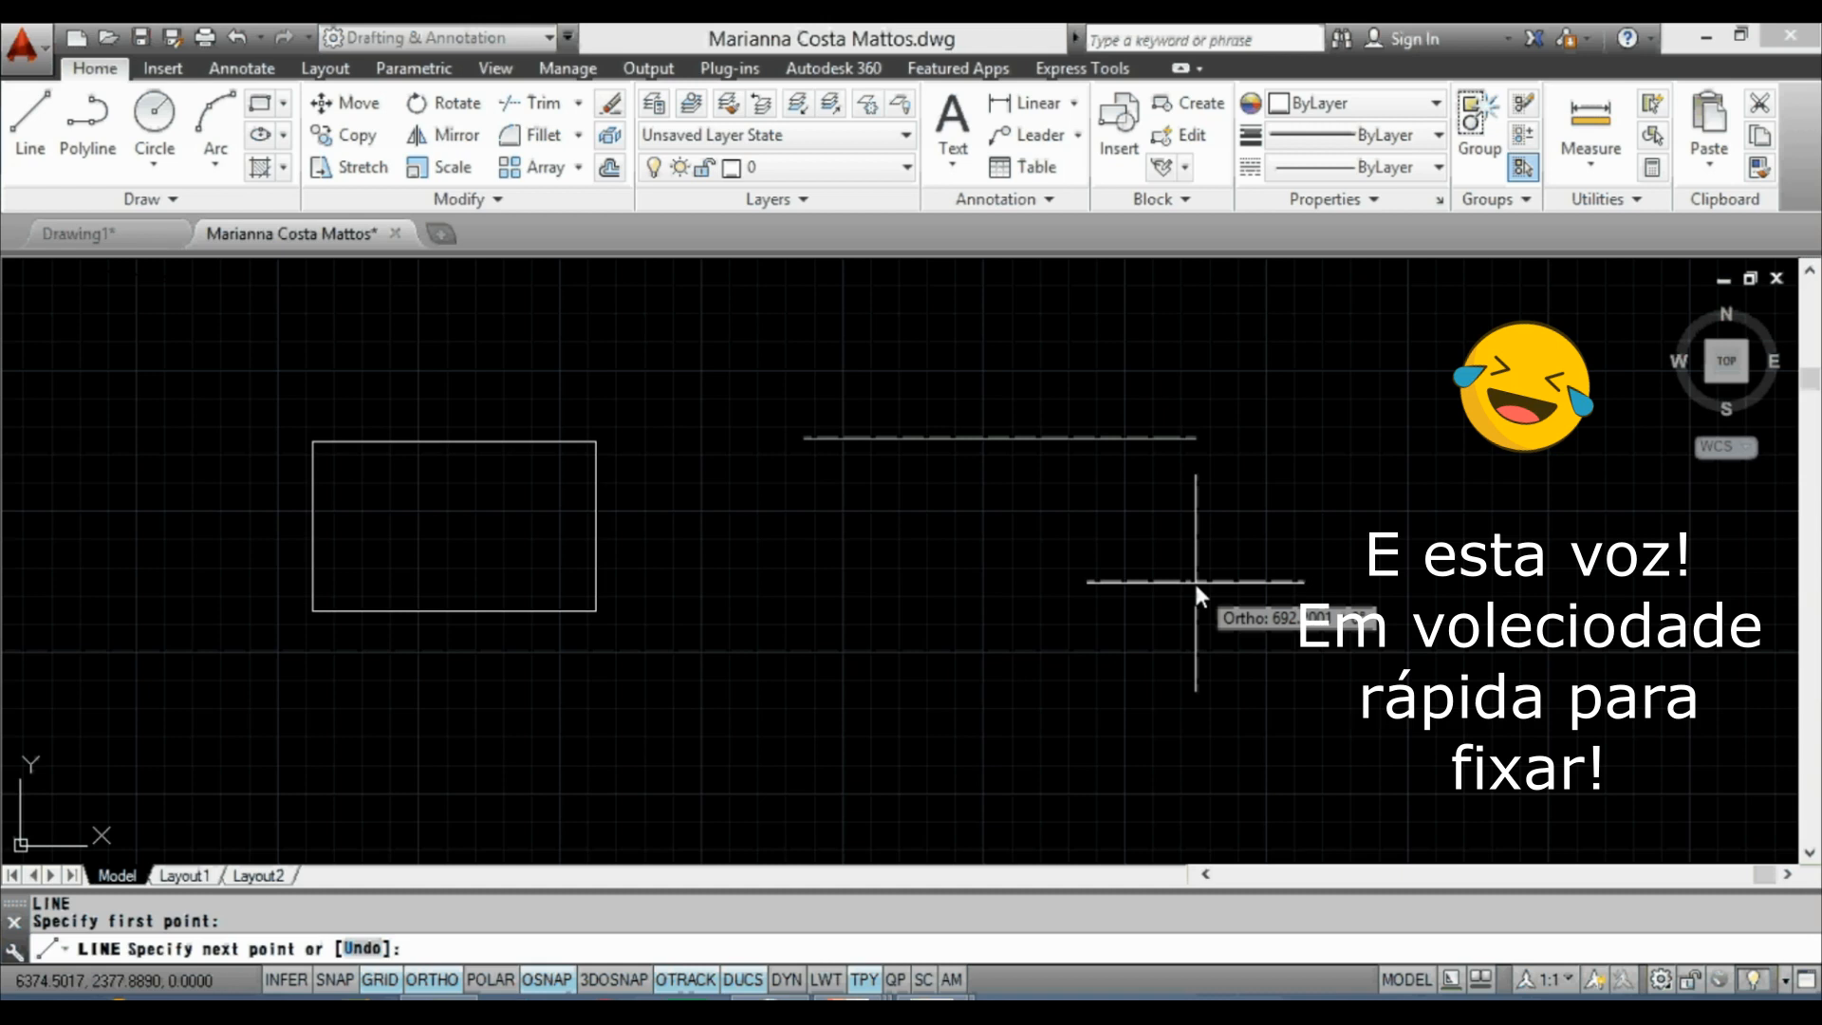
text(500)
key(Return)
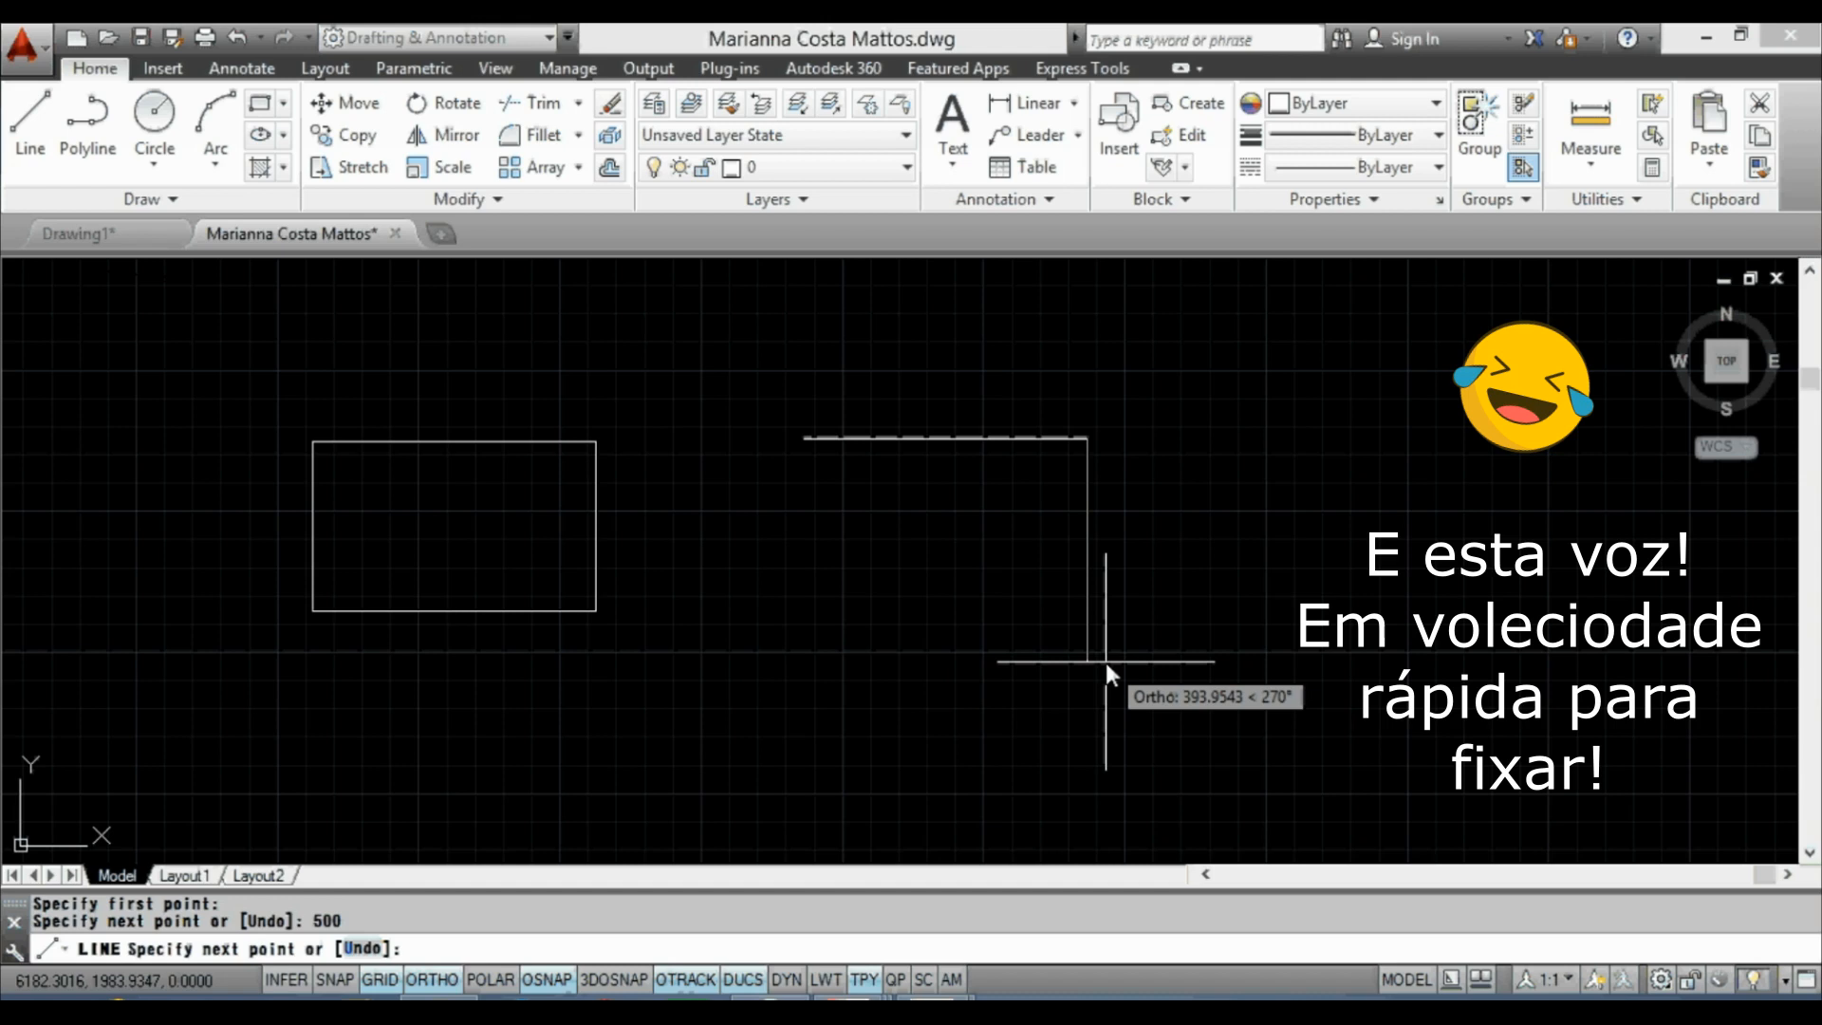
Step: Continue the line chain with 300 units down and 500 units to the left, closing it into a rectangle with the Close option
text(300)
key(Return)
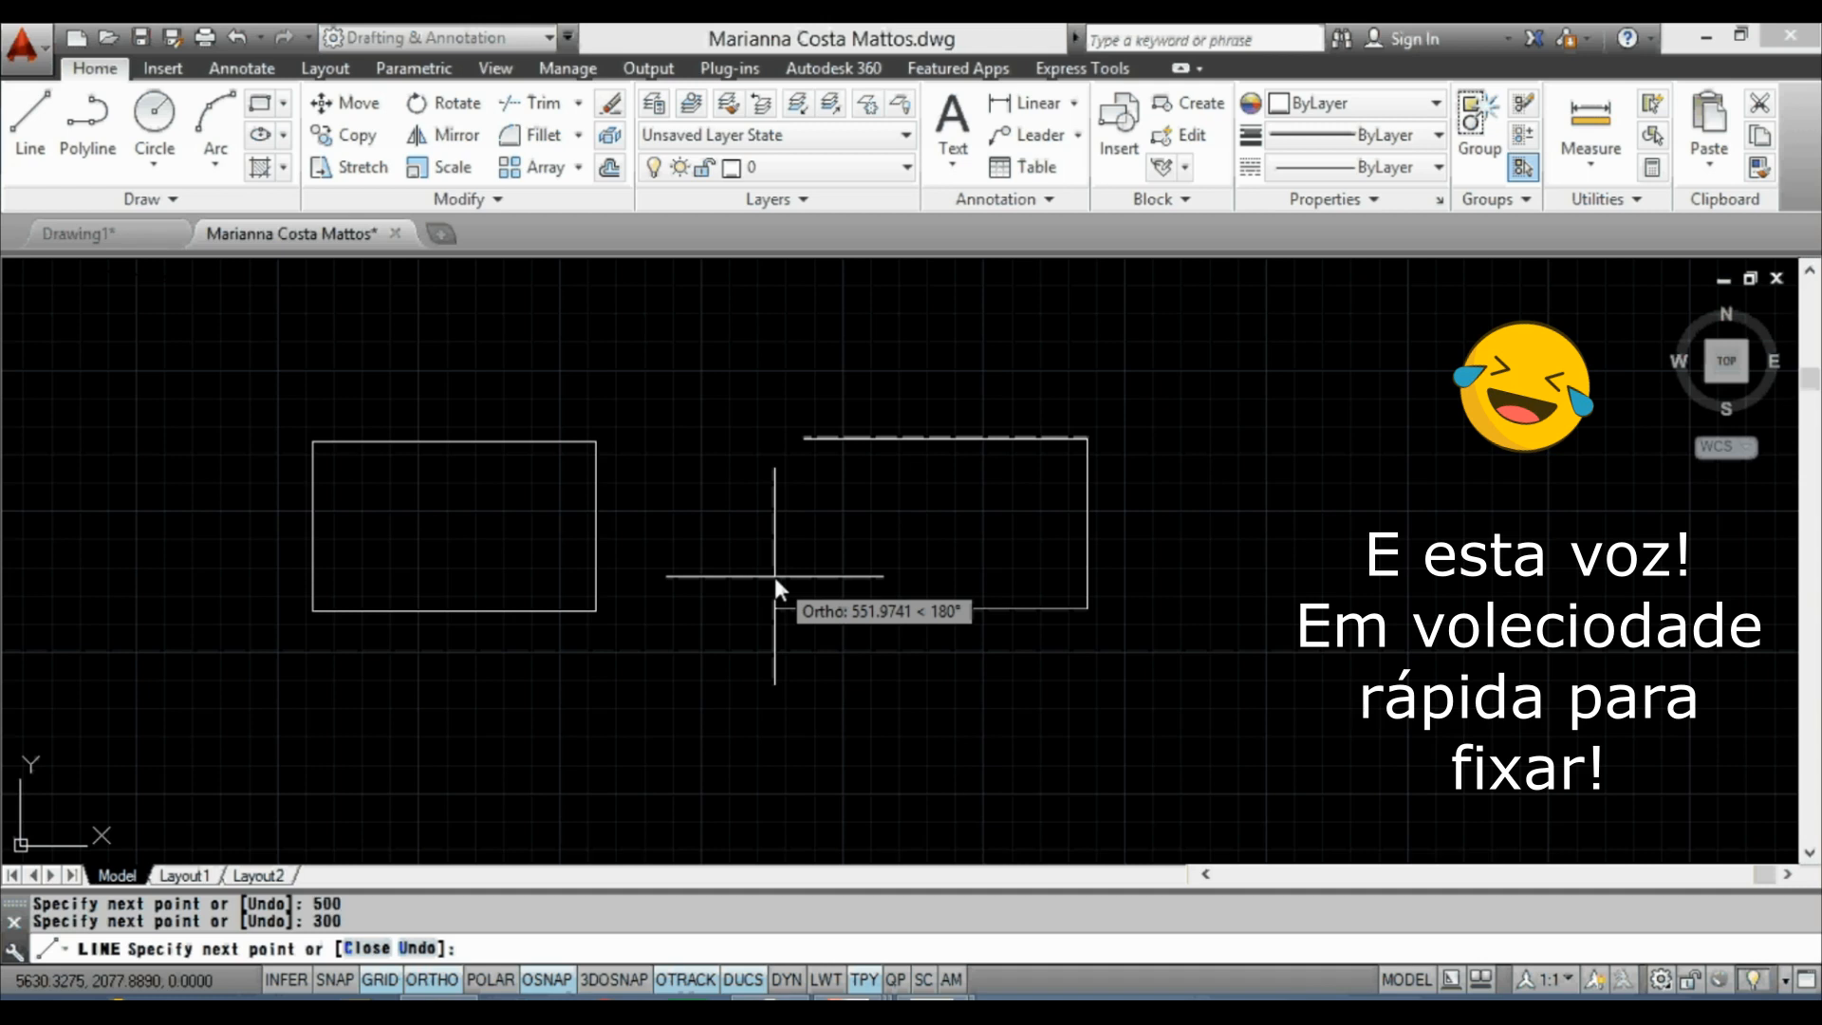
text(500)
key(Return)
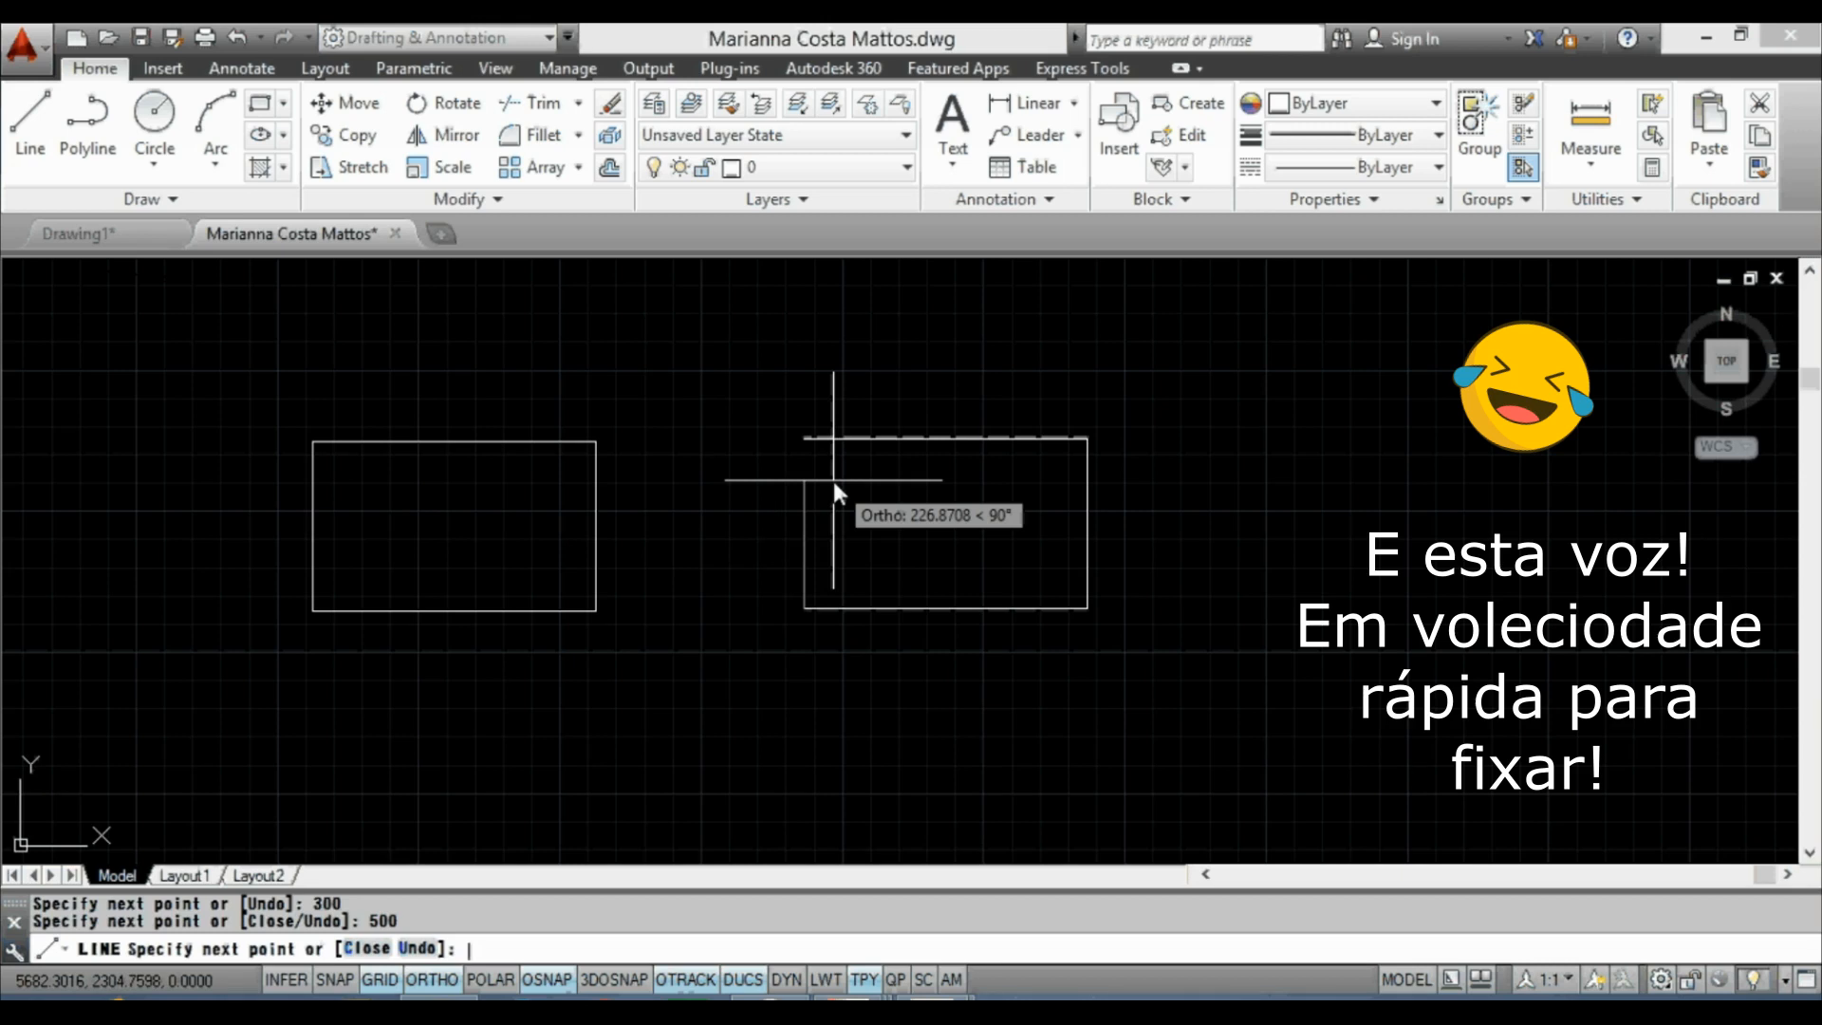
text(c)
key(Return)
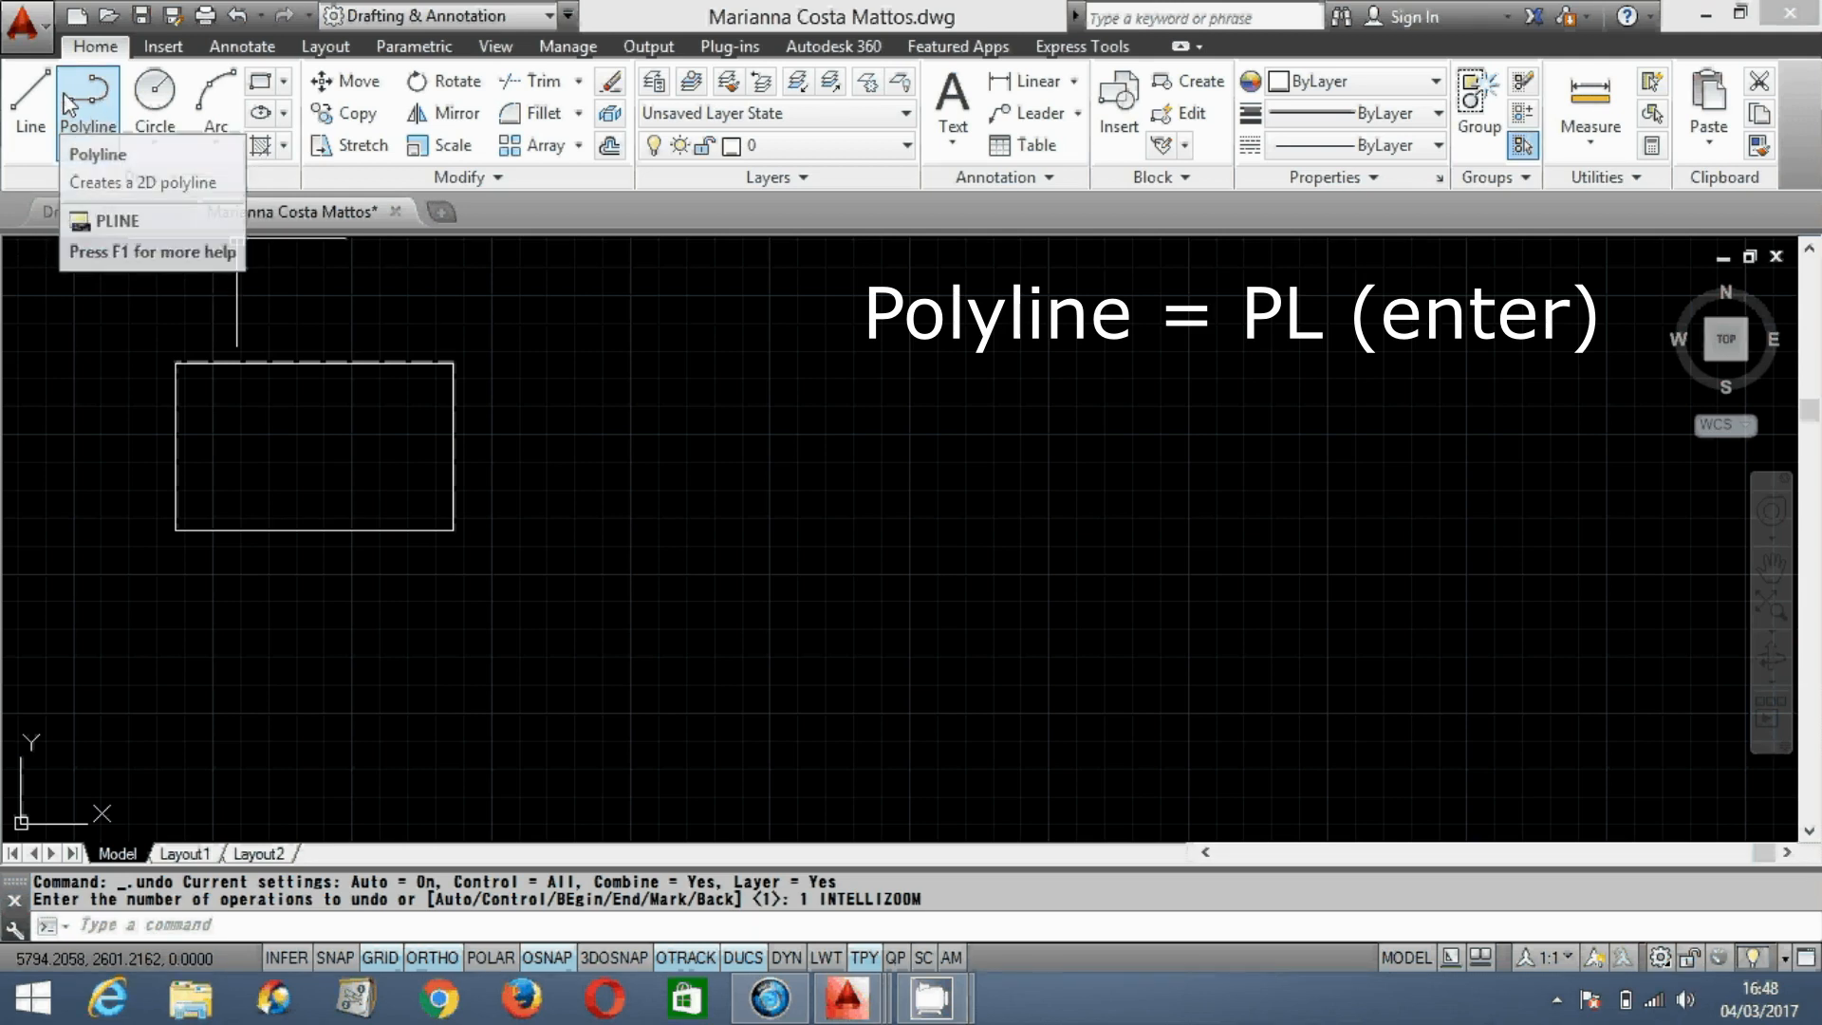
Step: Start a polyline in the empty area to the right of the rectangle with a horizontal segment 500 units long towards the right
mouse_move(614, 506)
middle_down()
mouse_move(580, 537)
mouse_move(621, 542)
middle_up()
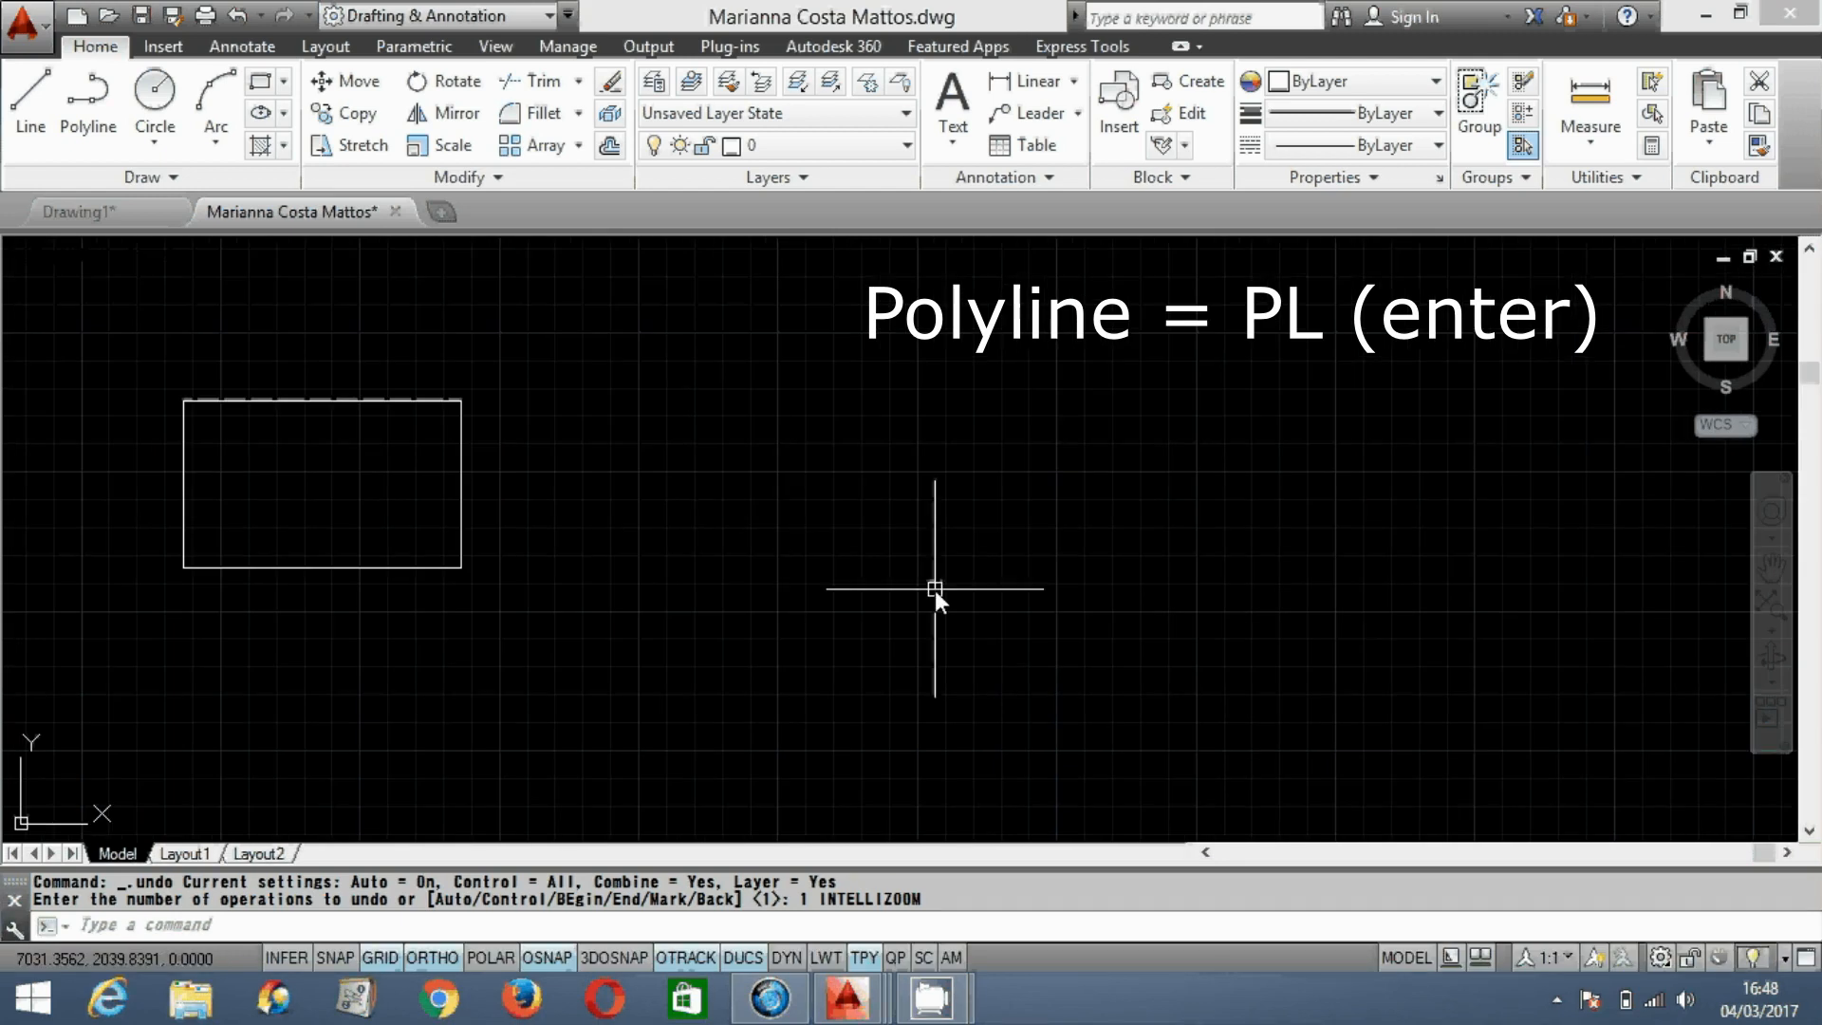
text(pl)
key(Return)
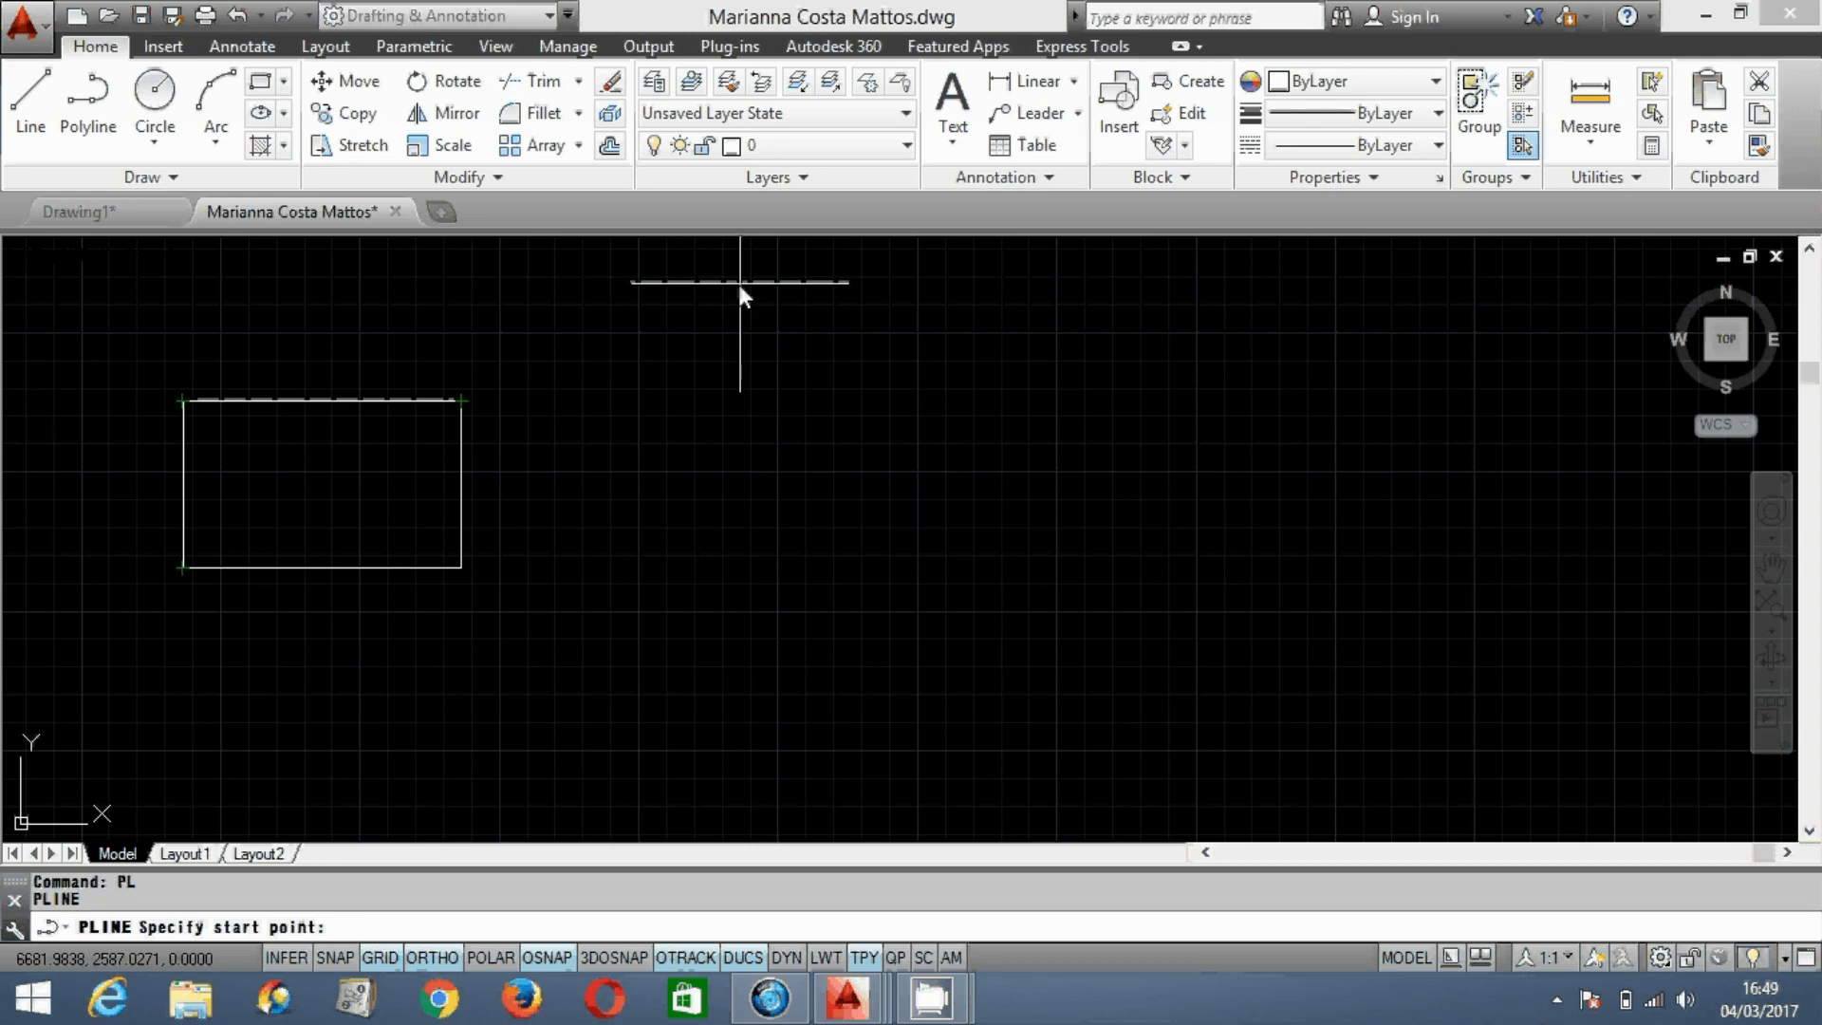
click(666, 399)
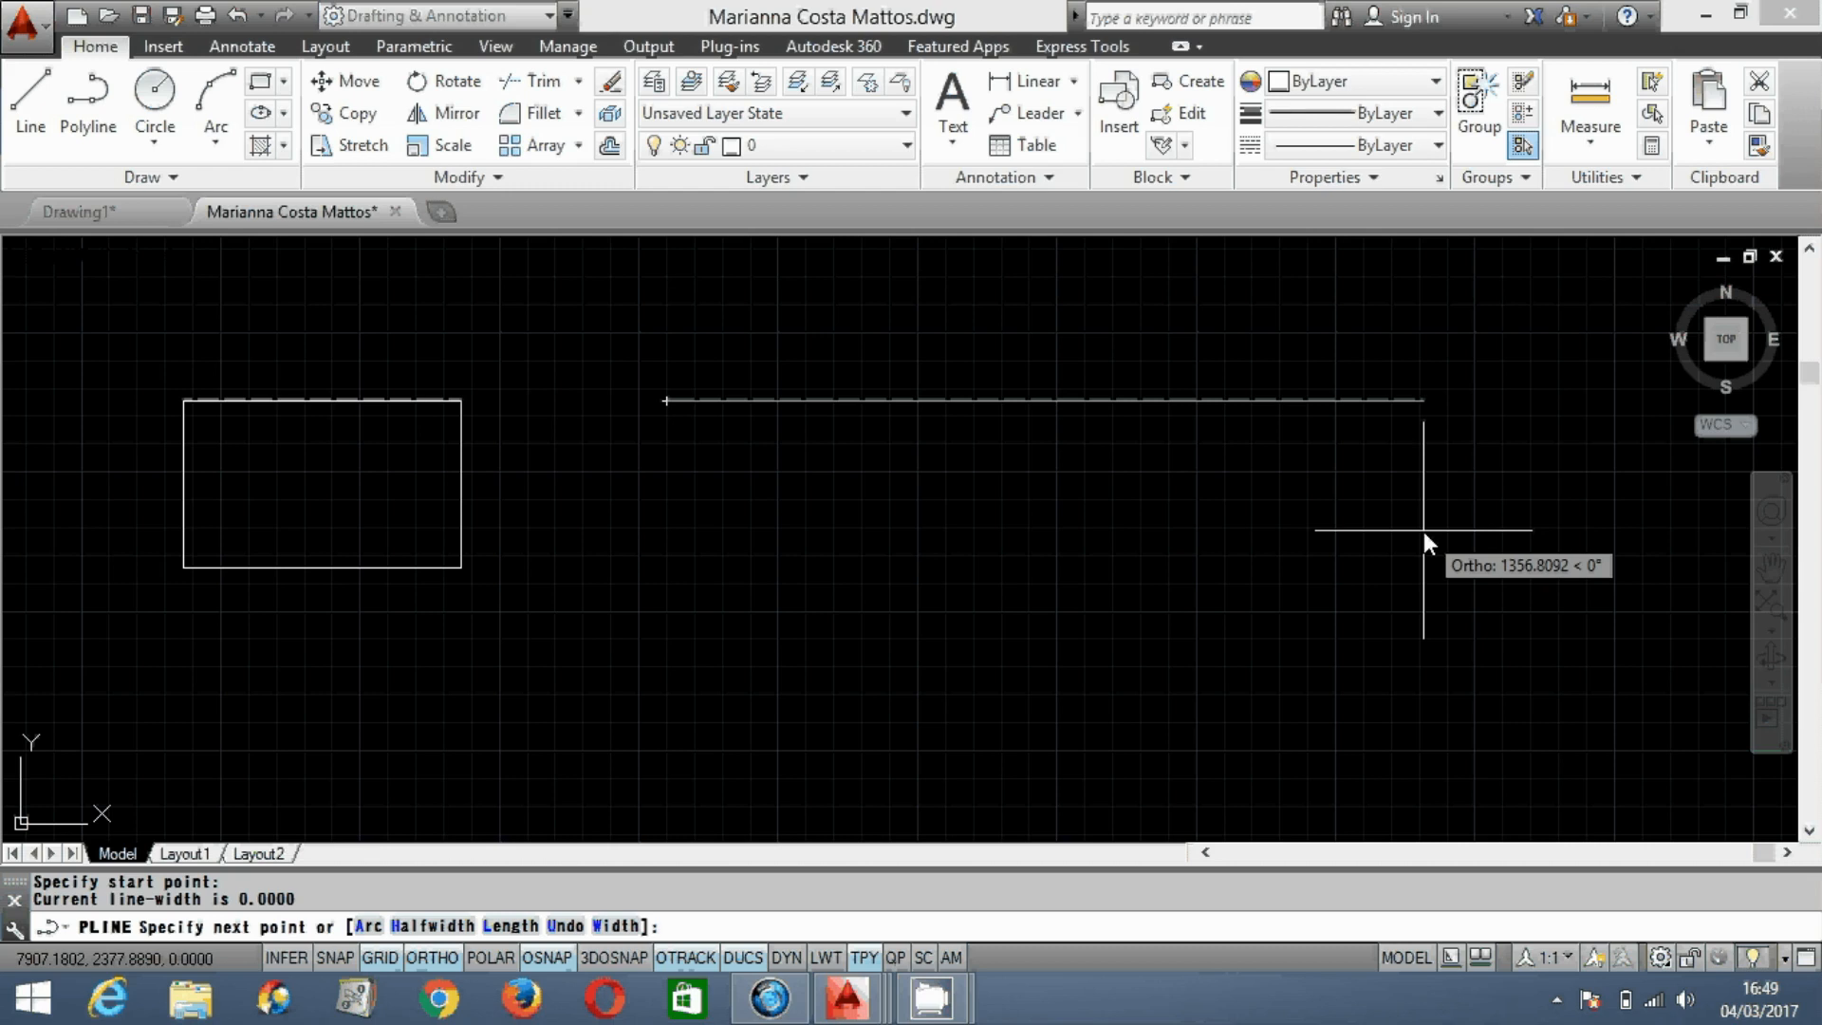
text(500)
key(Return)
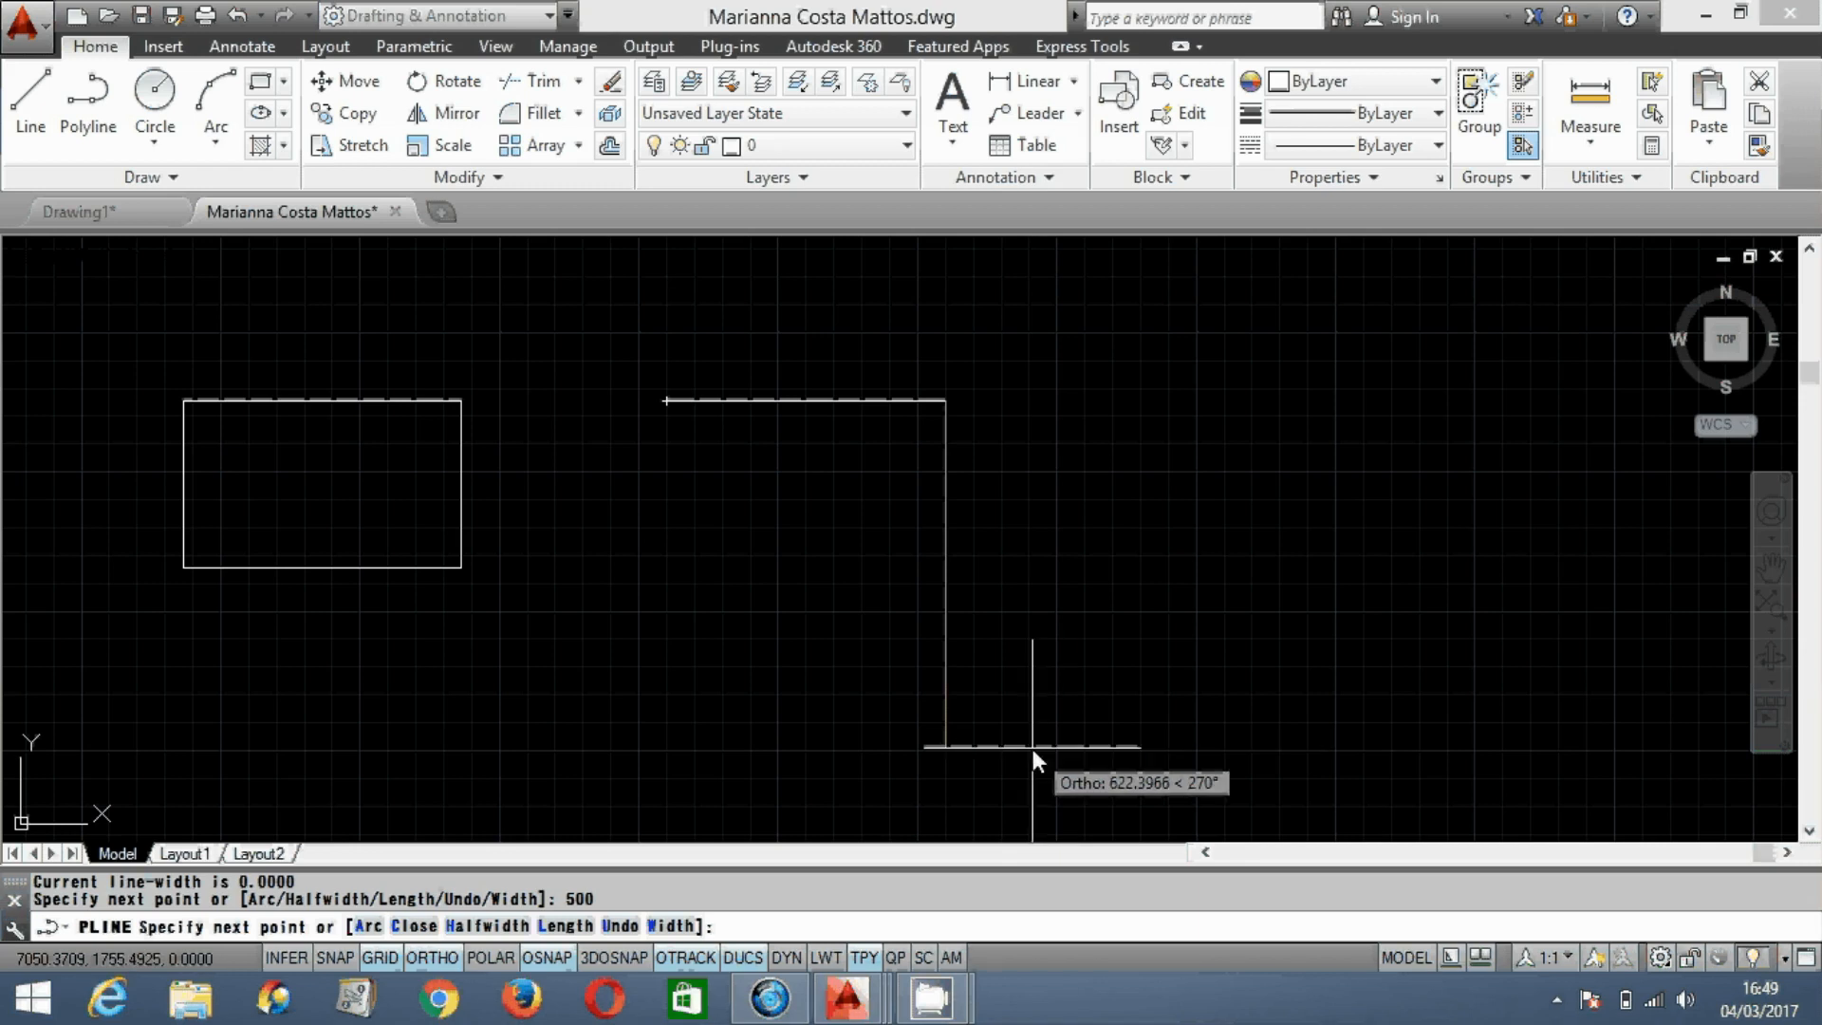
Step: Continue the polyline with 300 units down and 500 units to the left, closing it into a rectangle with the Close option
text(300)
key(Return)
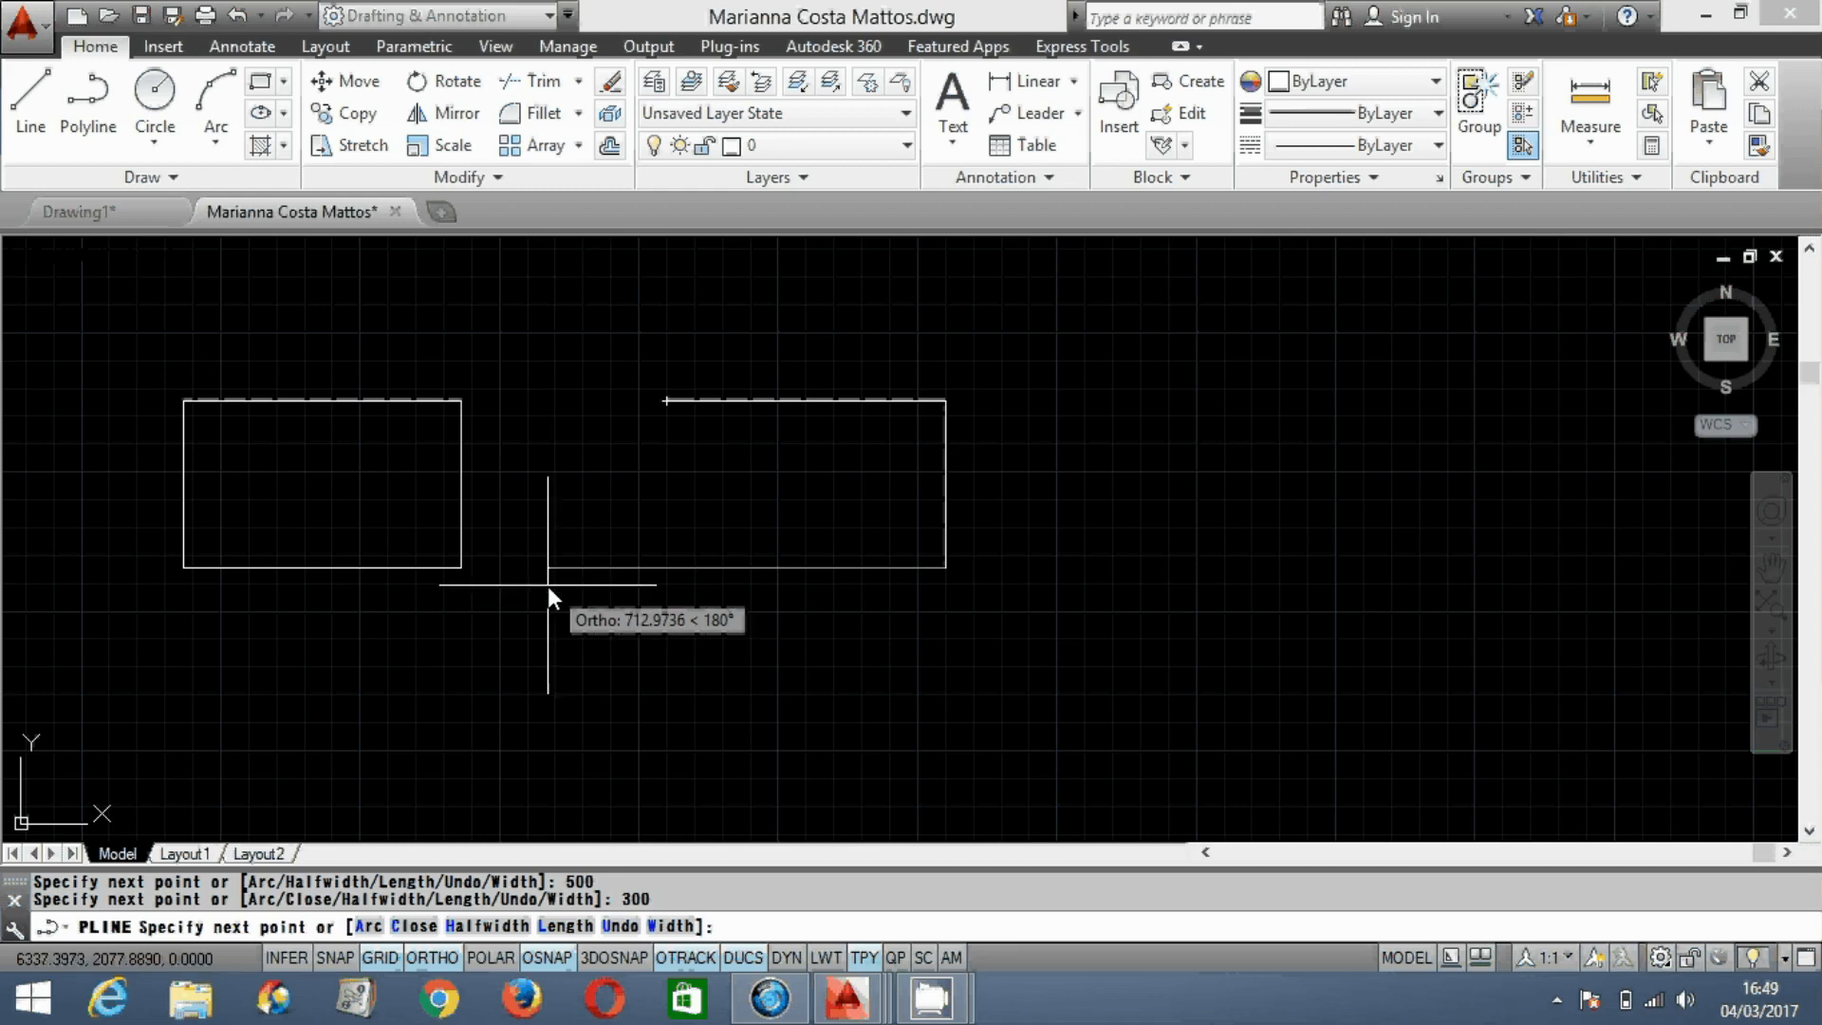
text(500)
key(Return)
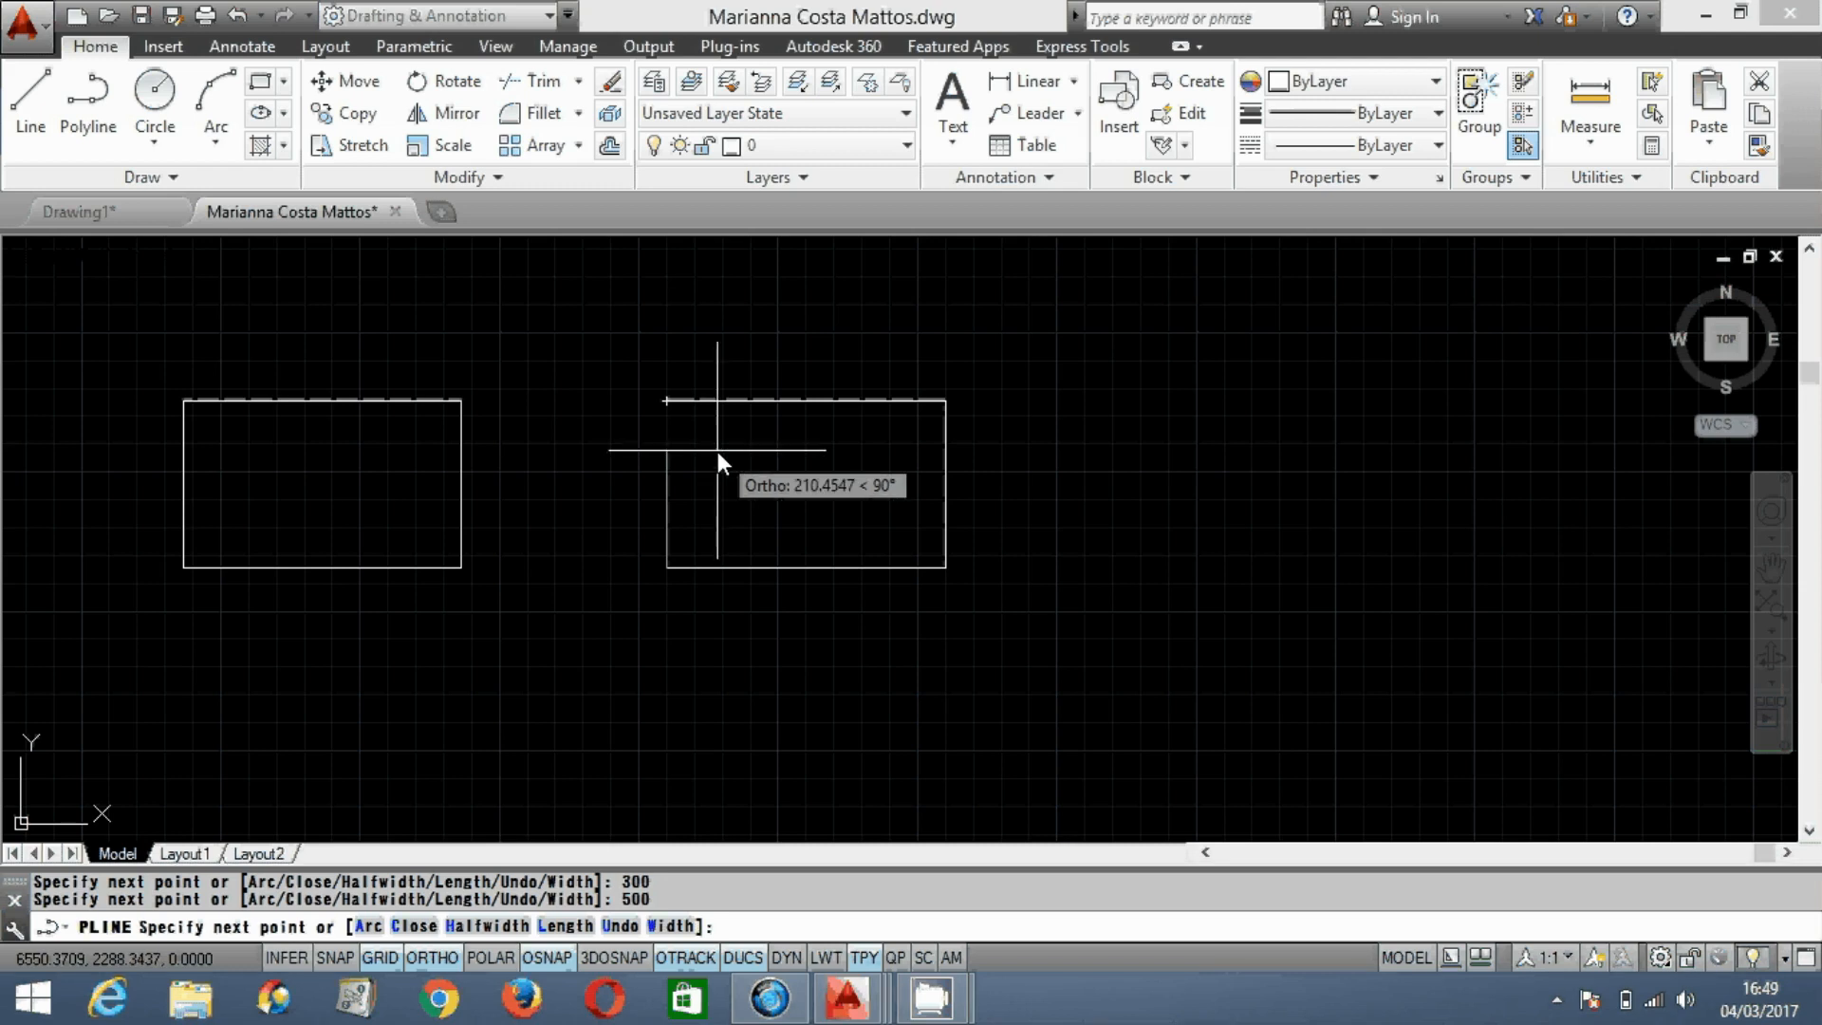
text(c)
key(Return)
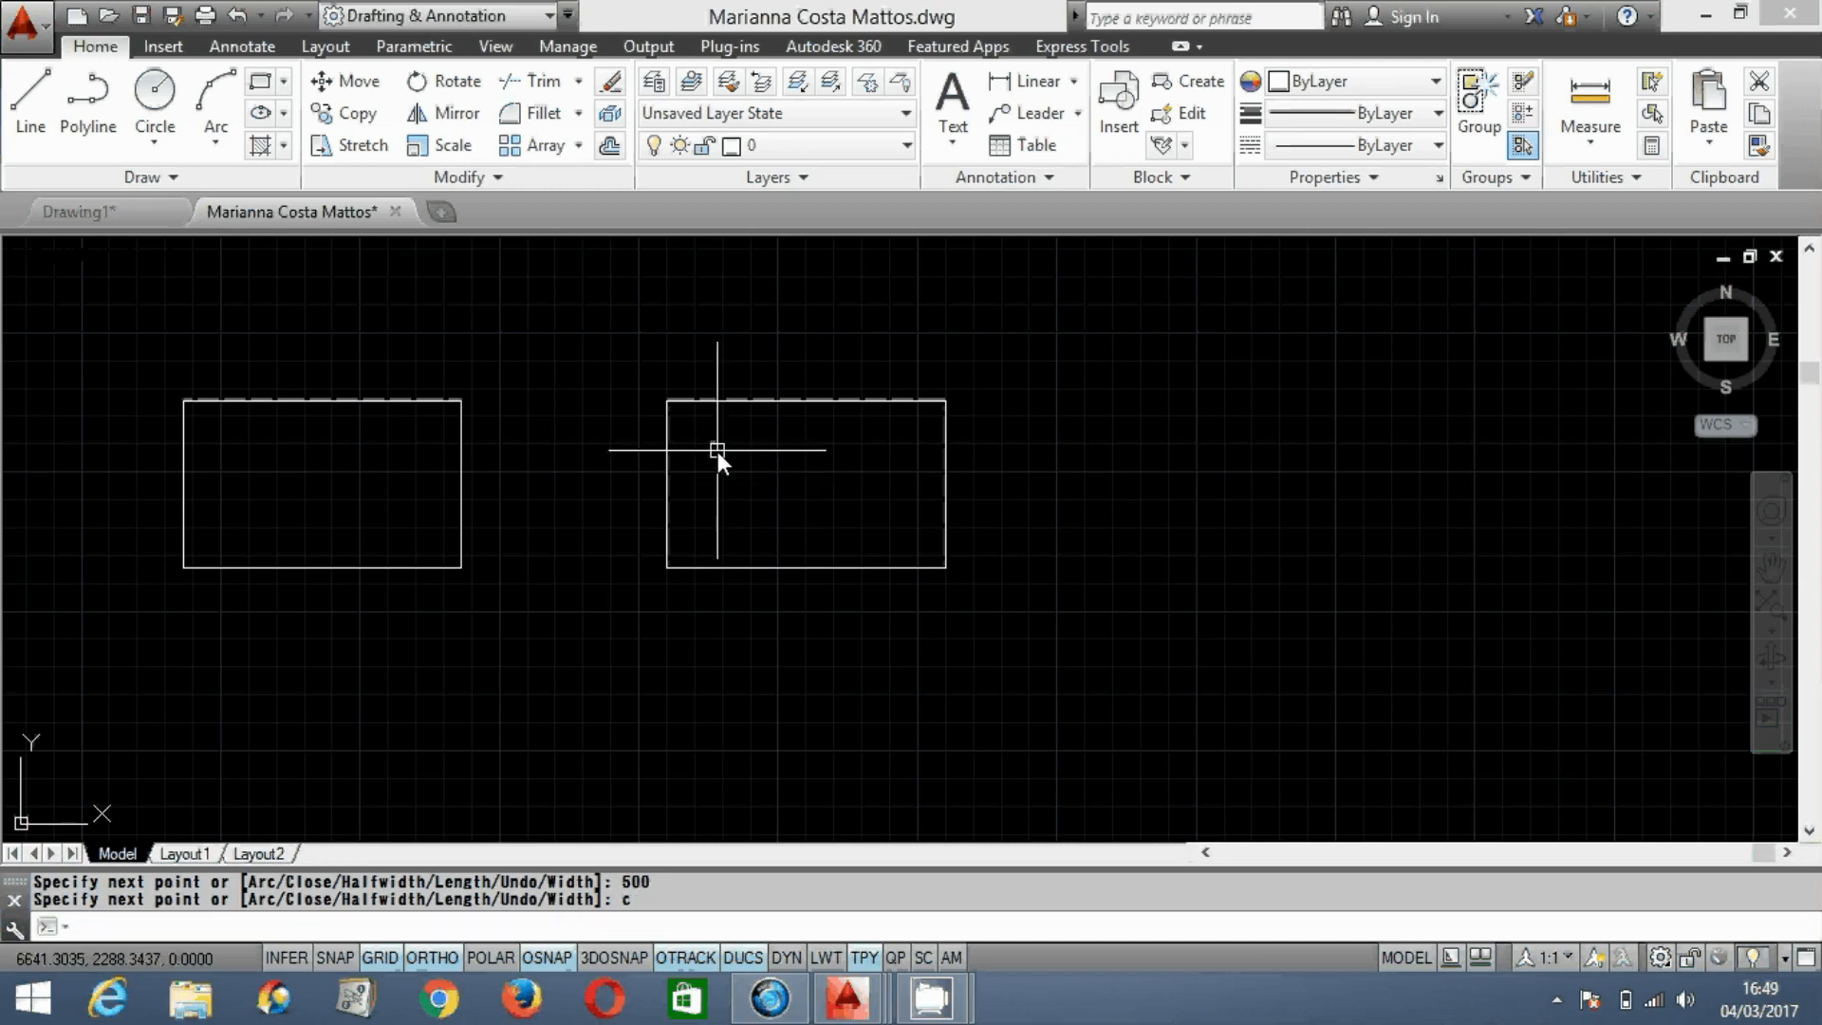
Step: Select the four sides of the Line-drawn rectangle one after another to examine them as separate objects, and clear the selection
middle_drag(897, 611, 1101, 609)
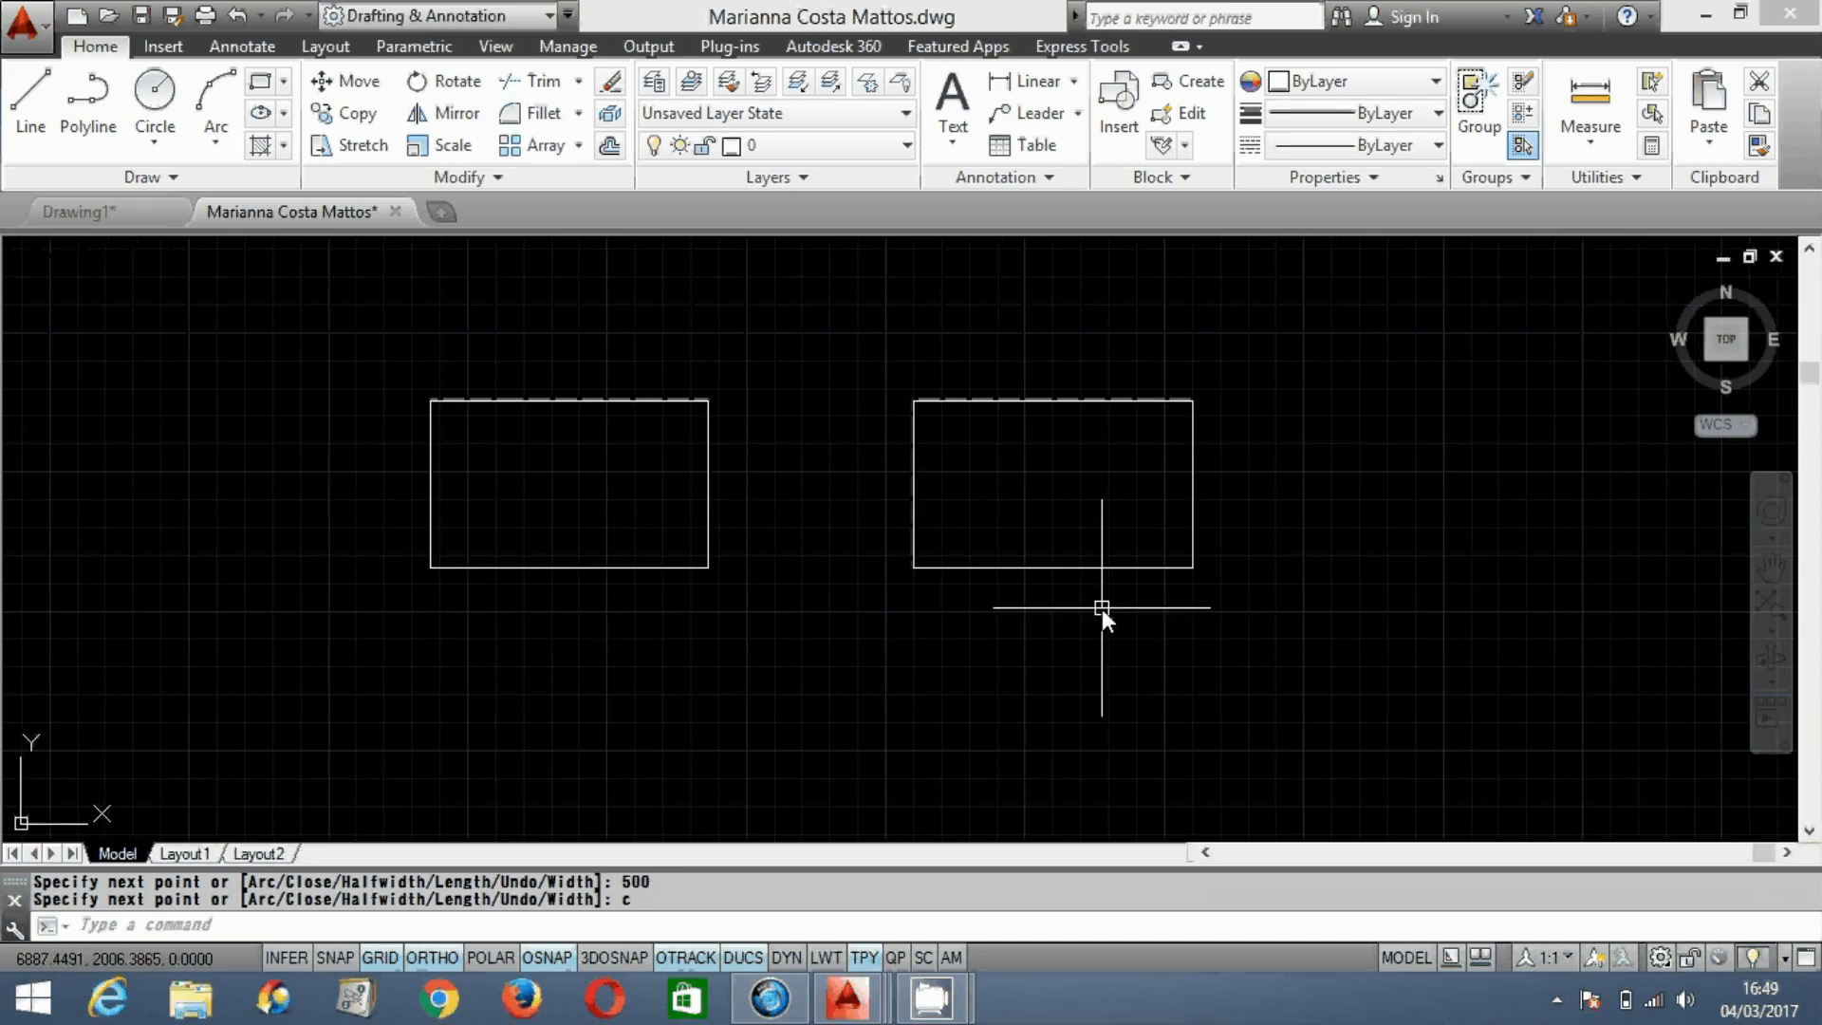
mouse_move(971, 620)
middle_down()
mouse_move(919, 612)
mouse_move(928, 649)
middle_up()
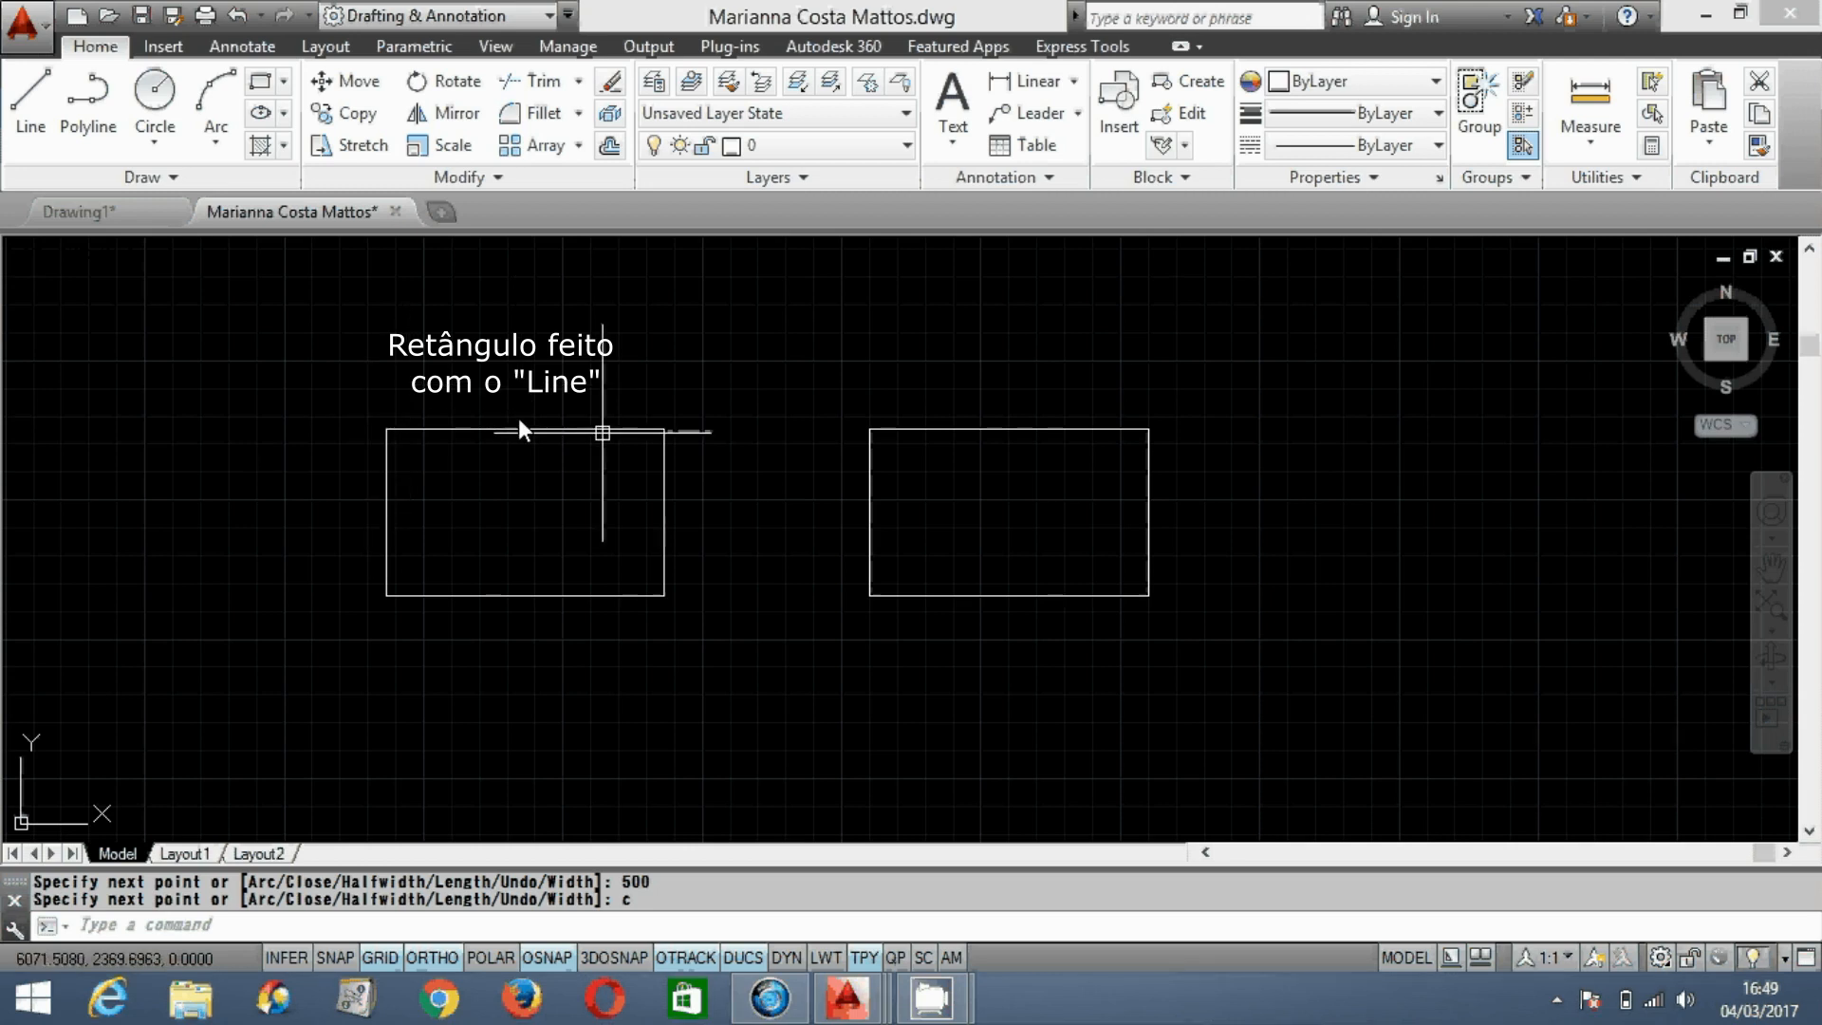
click(541, 410)
click(520, 463)
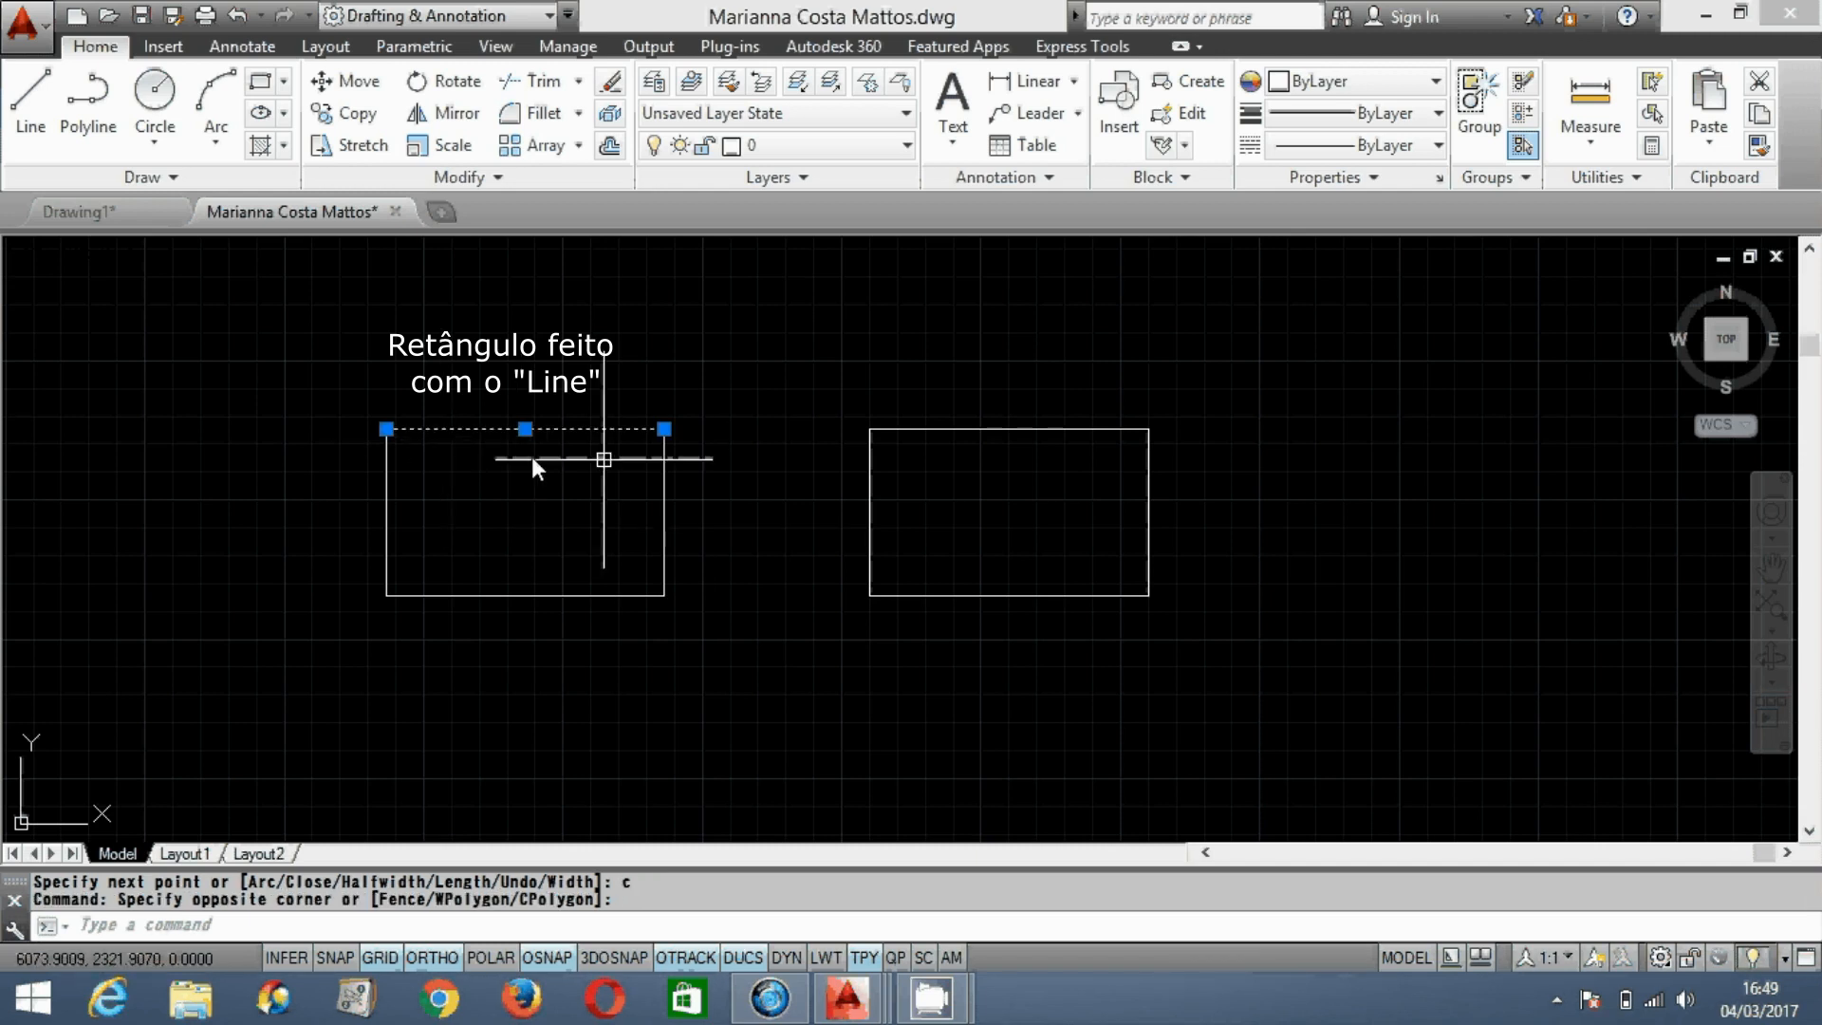
click(687, 513)
click(563, 577)
click(544, 596)
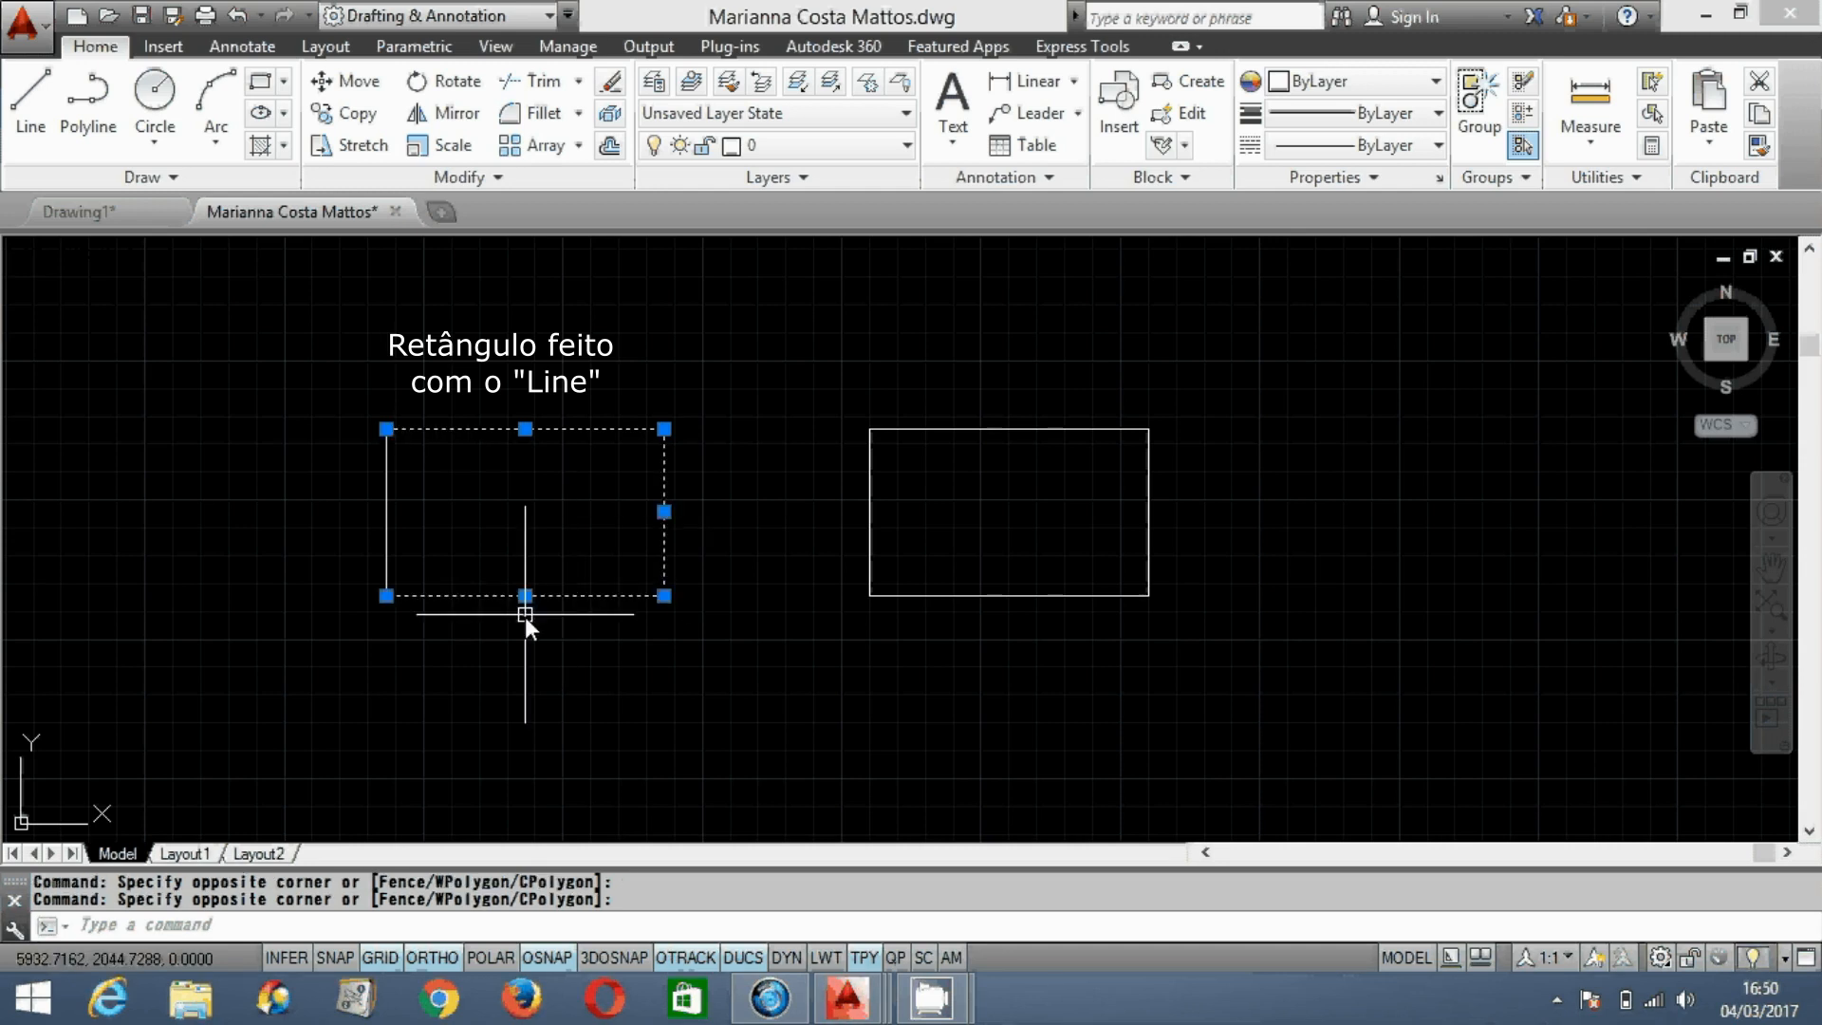
click(386, 526)
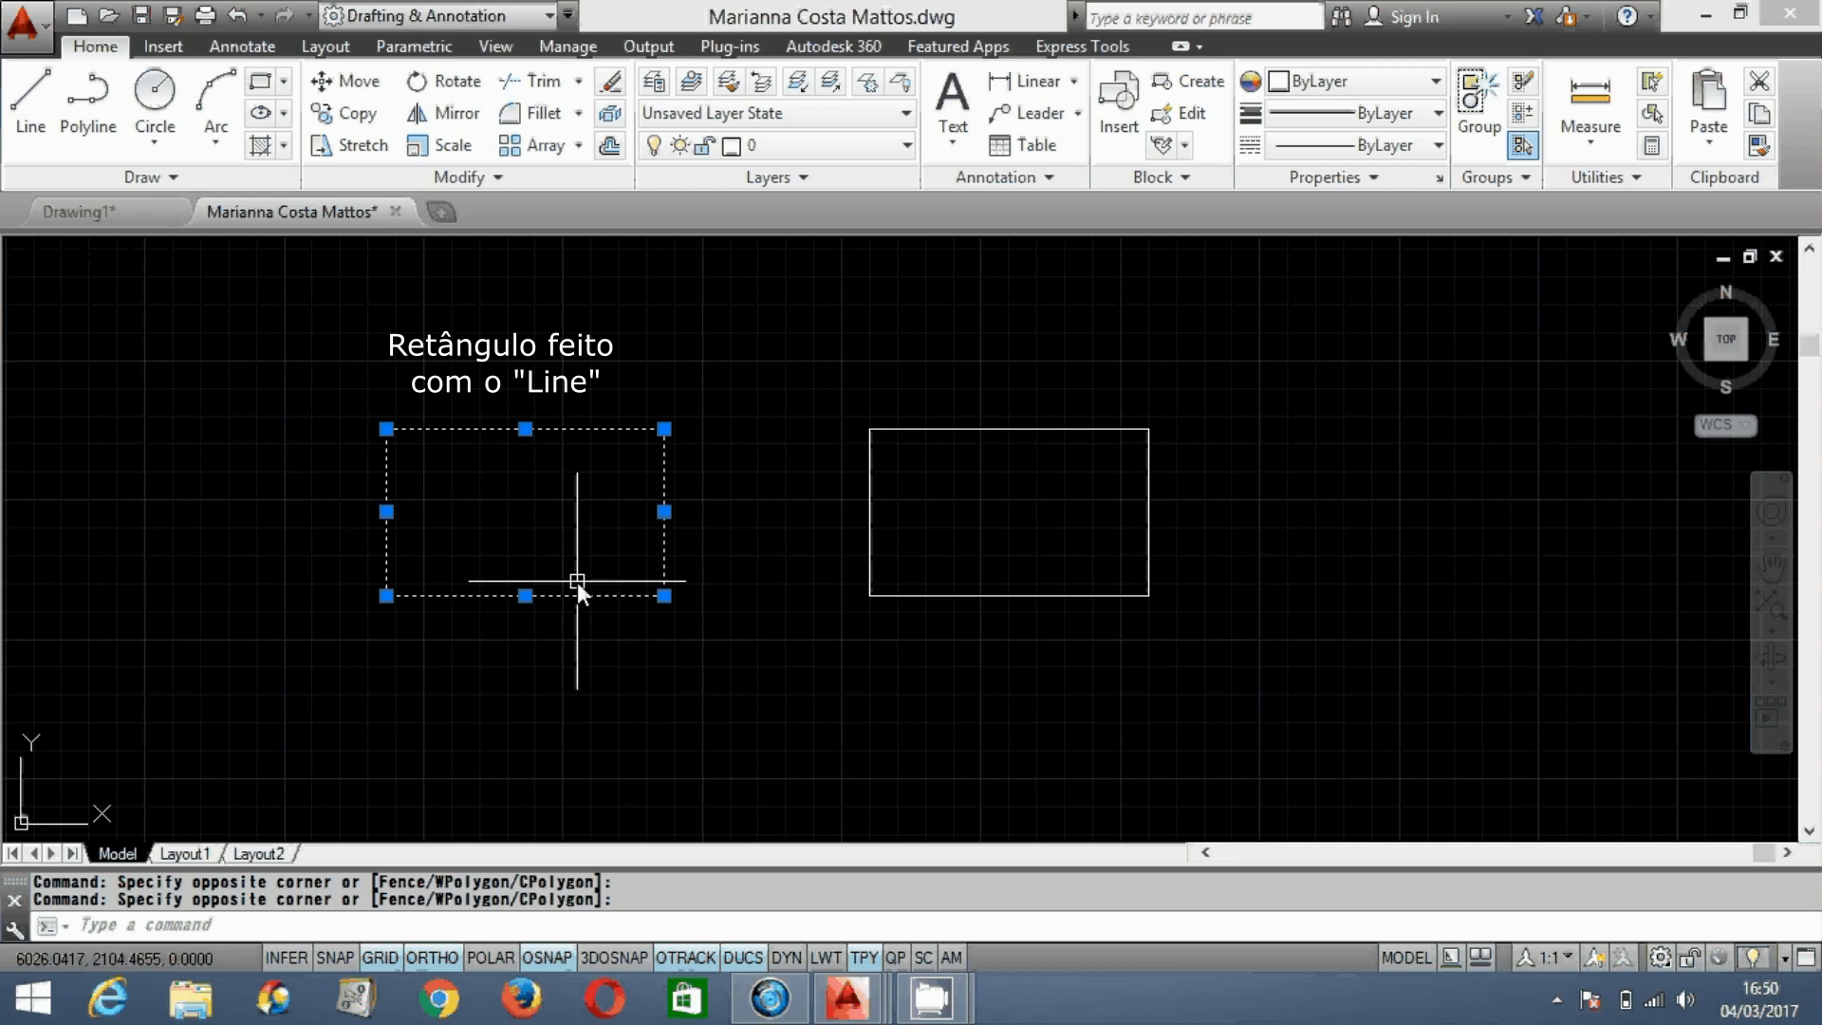
key(Escape)
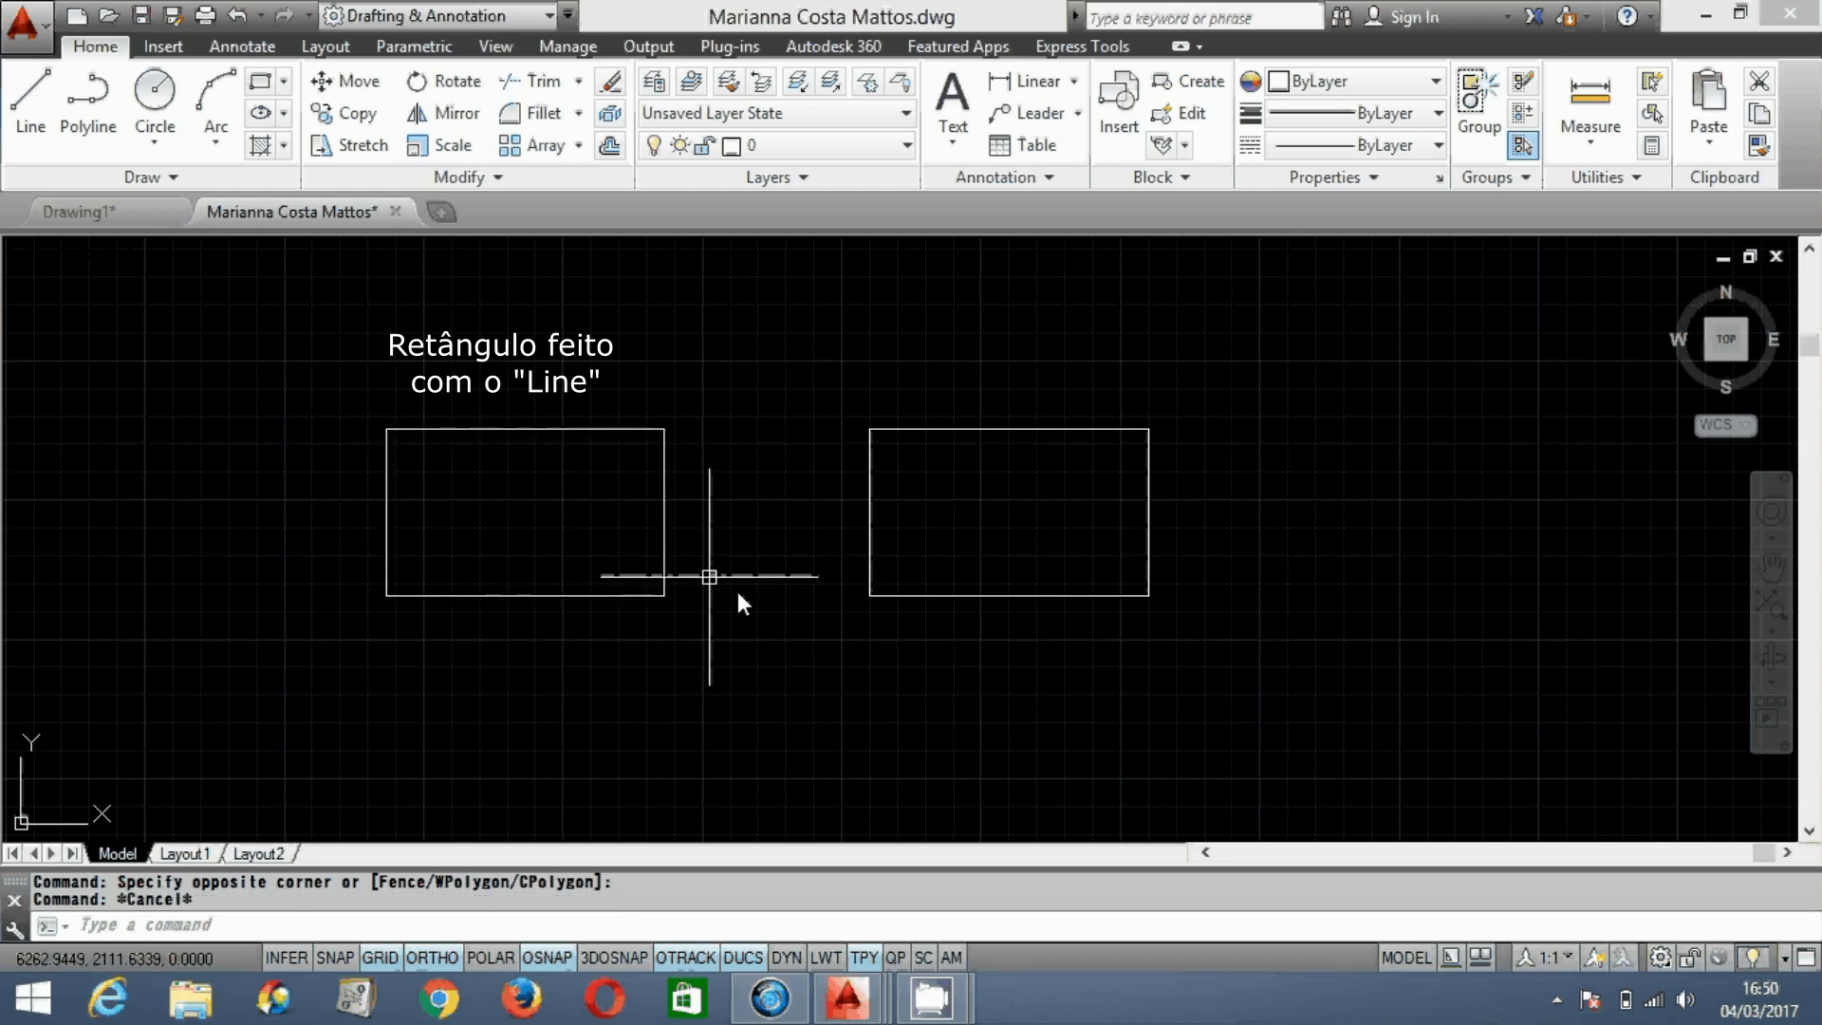
Step: Select the Polyline-drawn rectangle by its top edge to examine how it is selected as an object
middle_drag(949, 463, 867, 454)
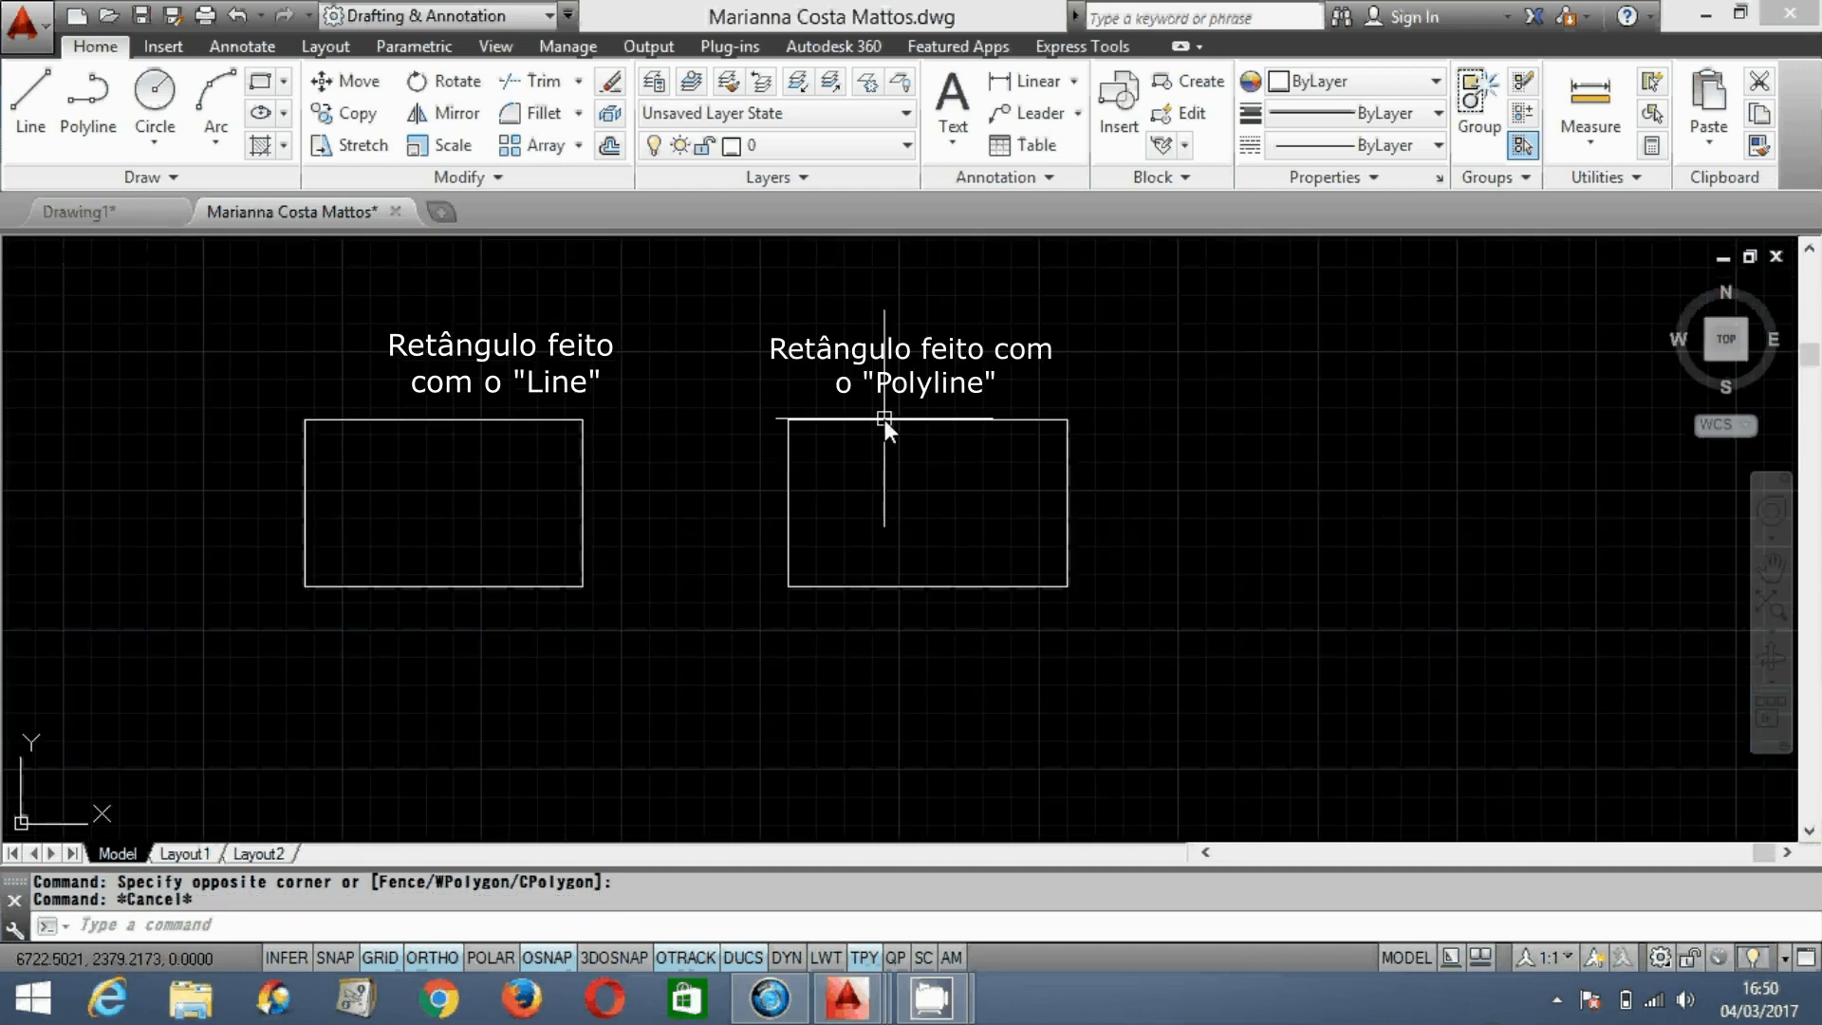
click(890, 419)
click(903, 446)
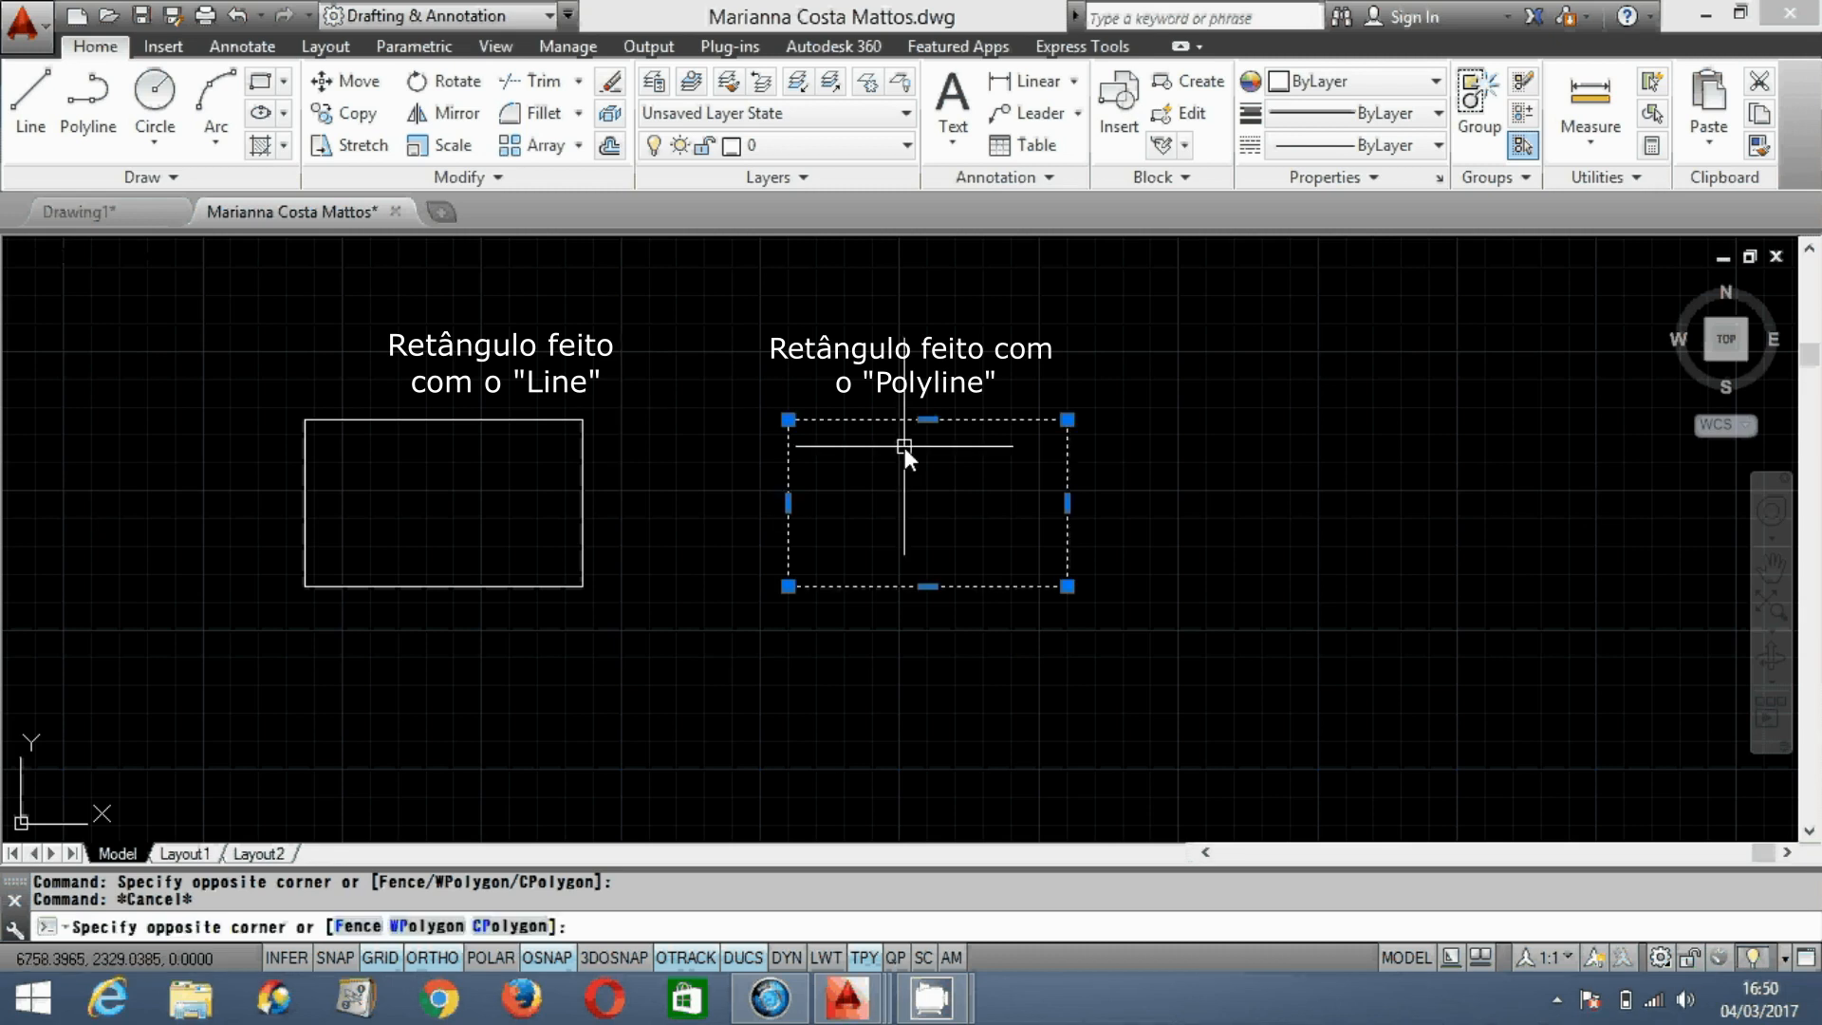
click(802, 554)
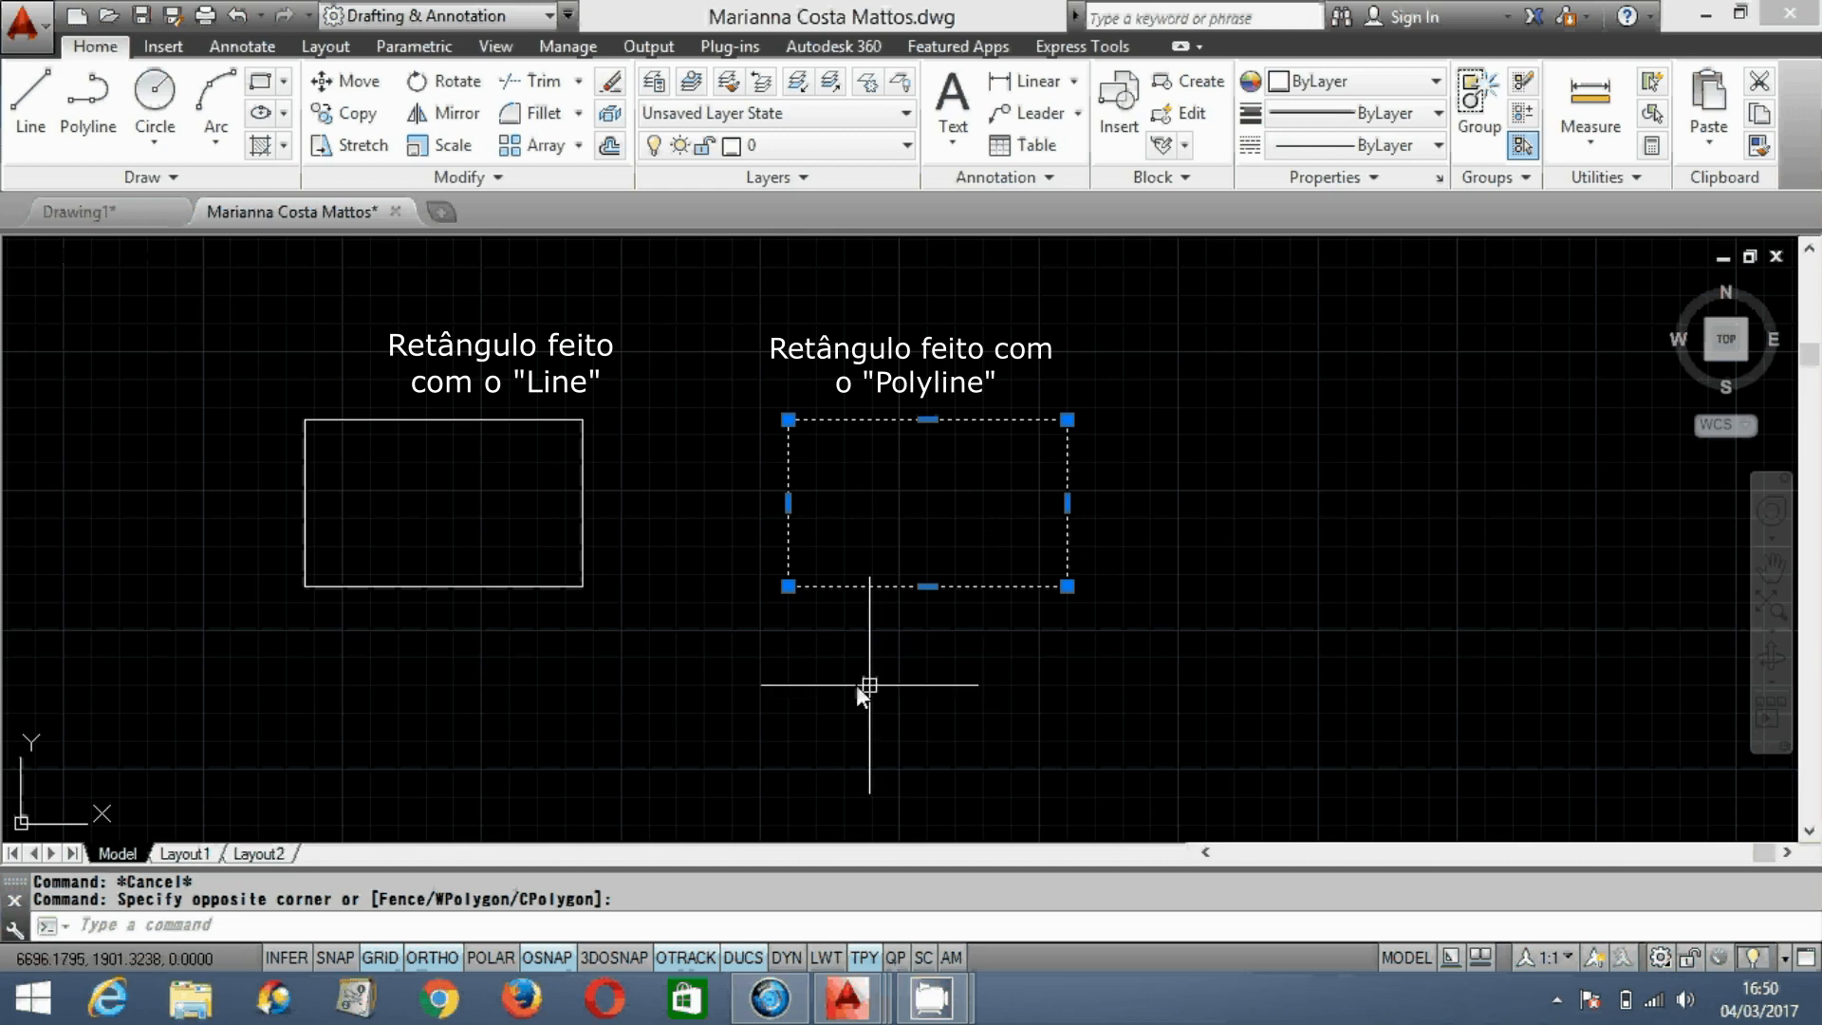
Step: Compare selecting the top and right sides of the Line-drawn rectangle individually with selecting the polyline rectangle, clearing each selection
middle_drag(856, 685, 891, 674)
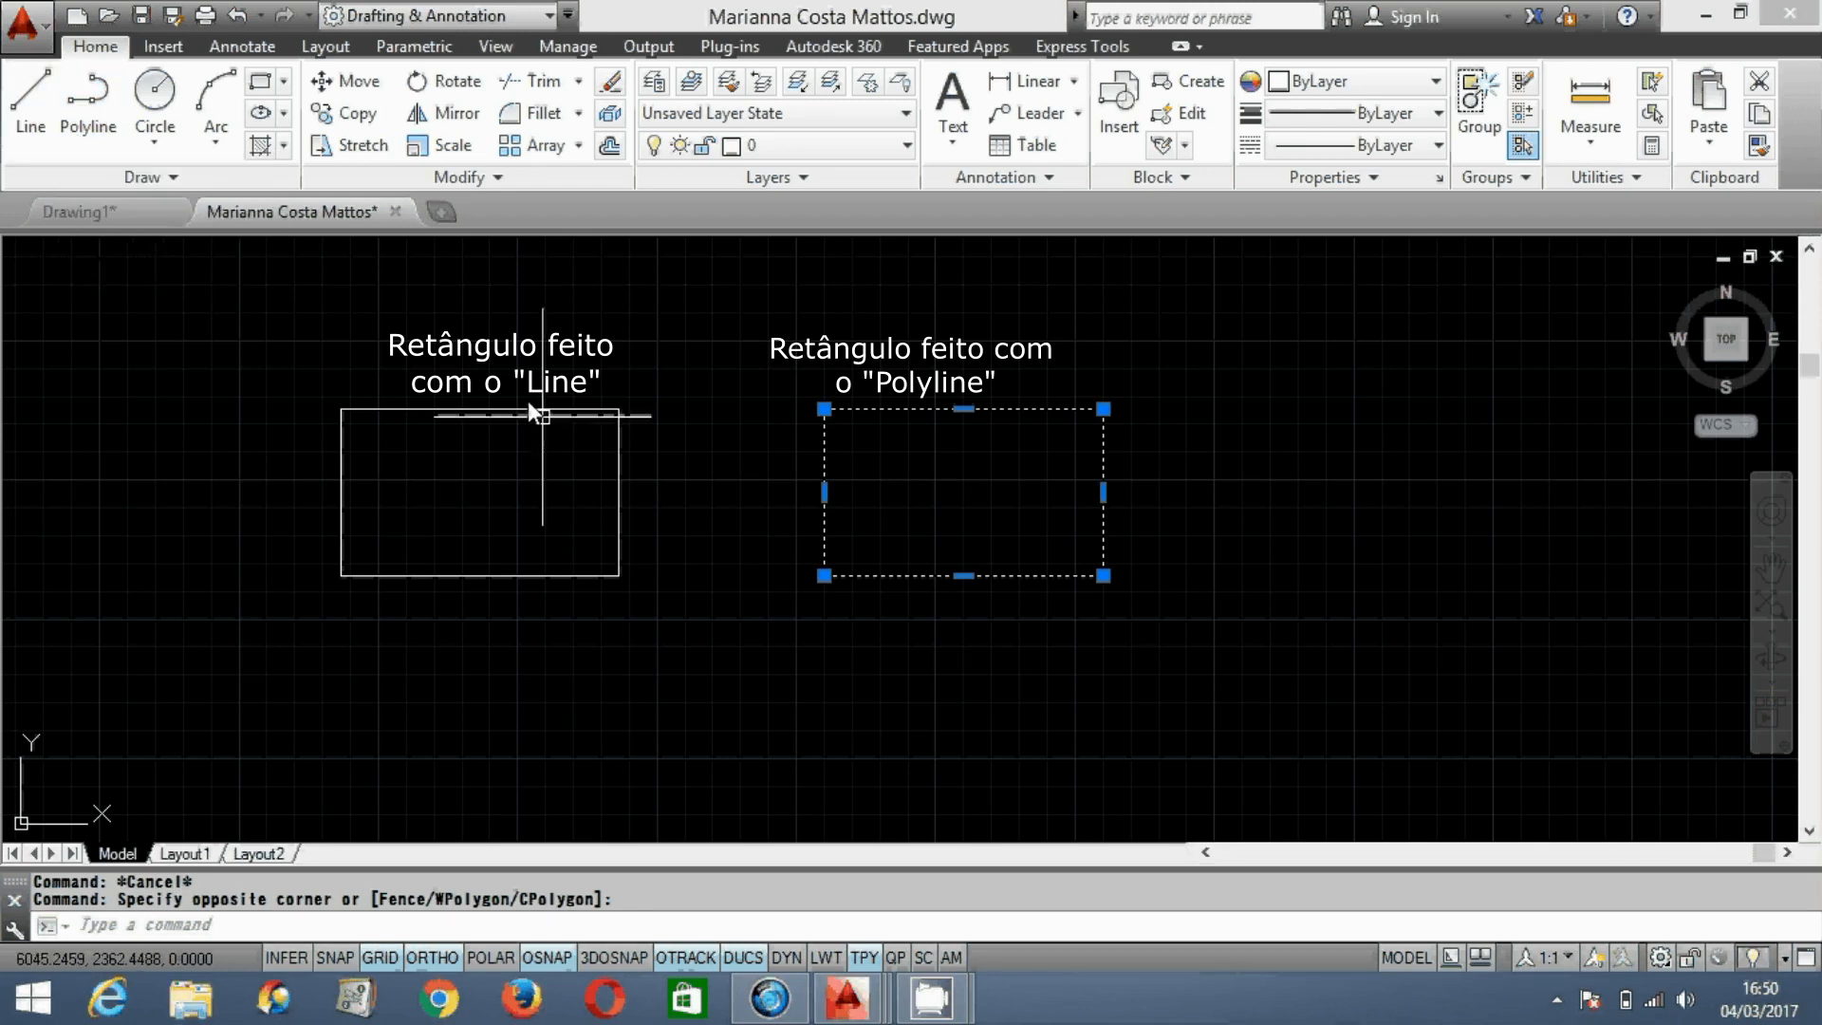
click(480, 409)
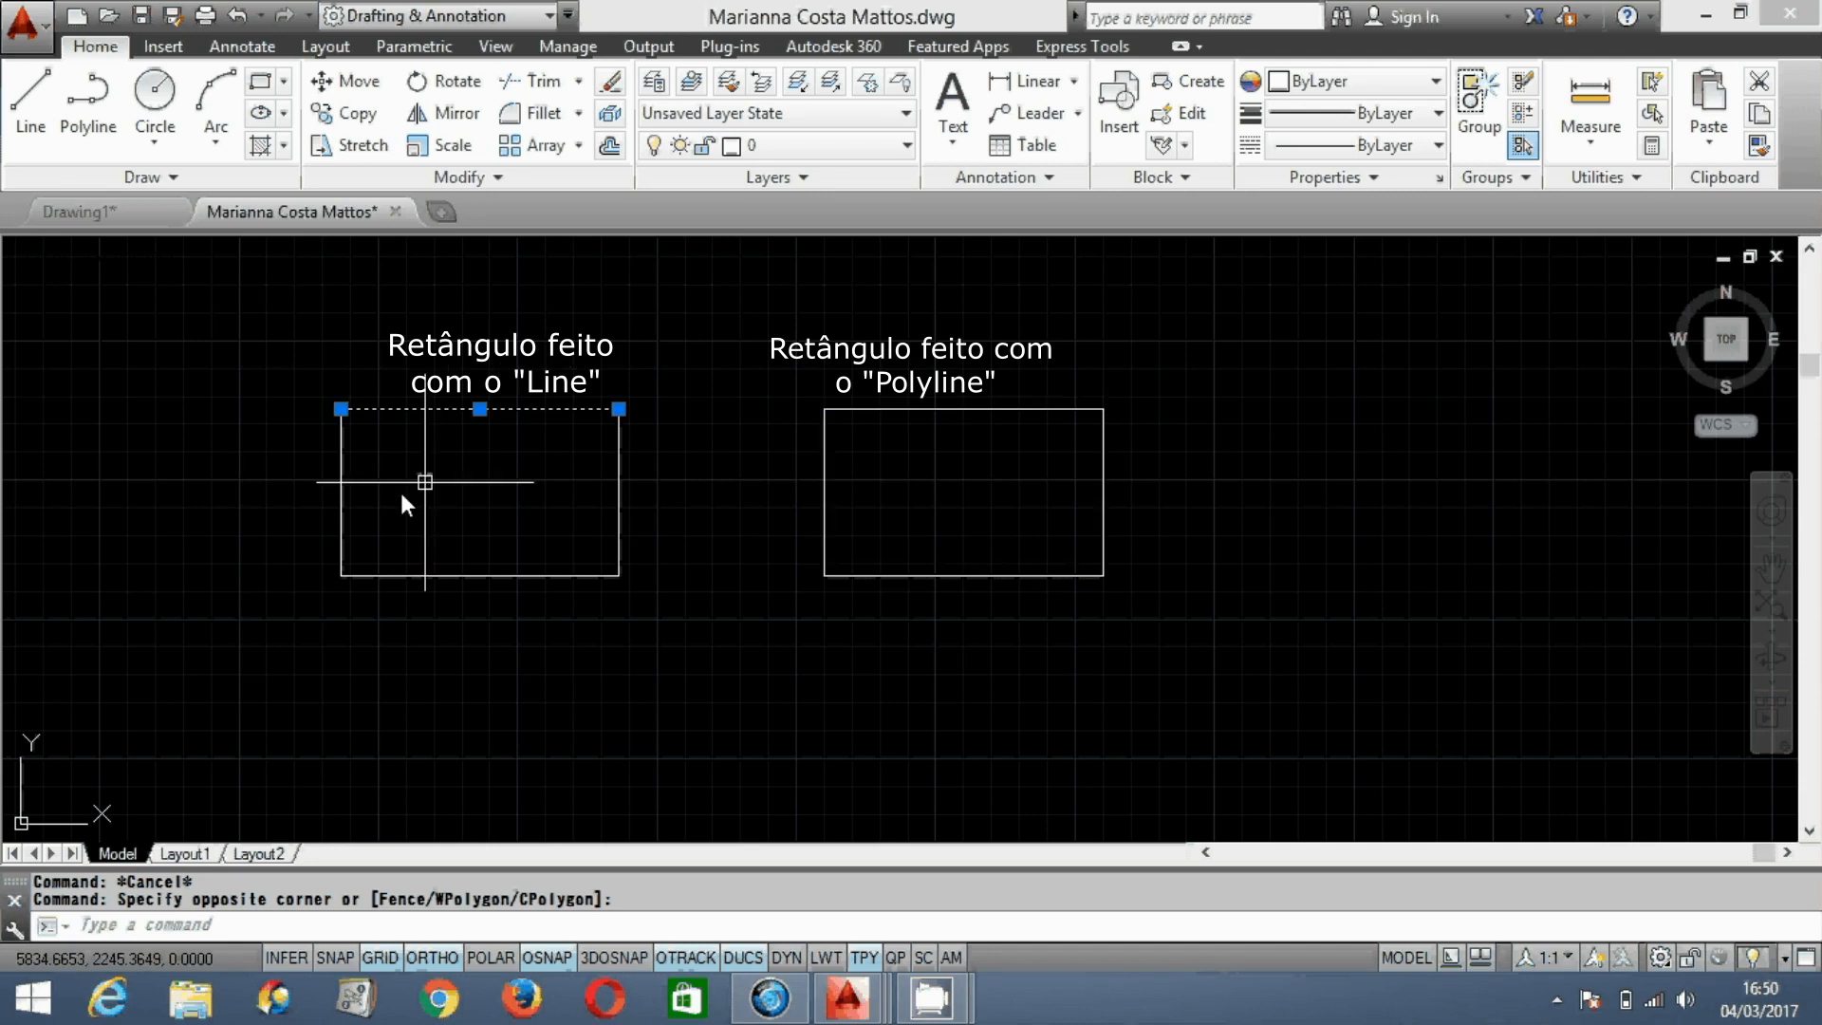
key(Escape)
click(617, 491)
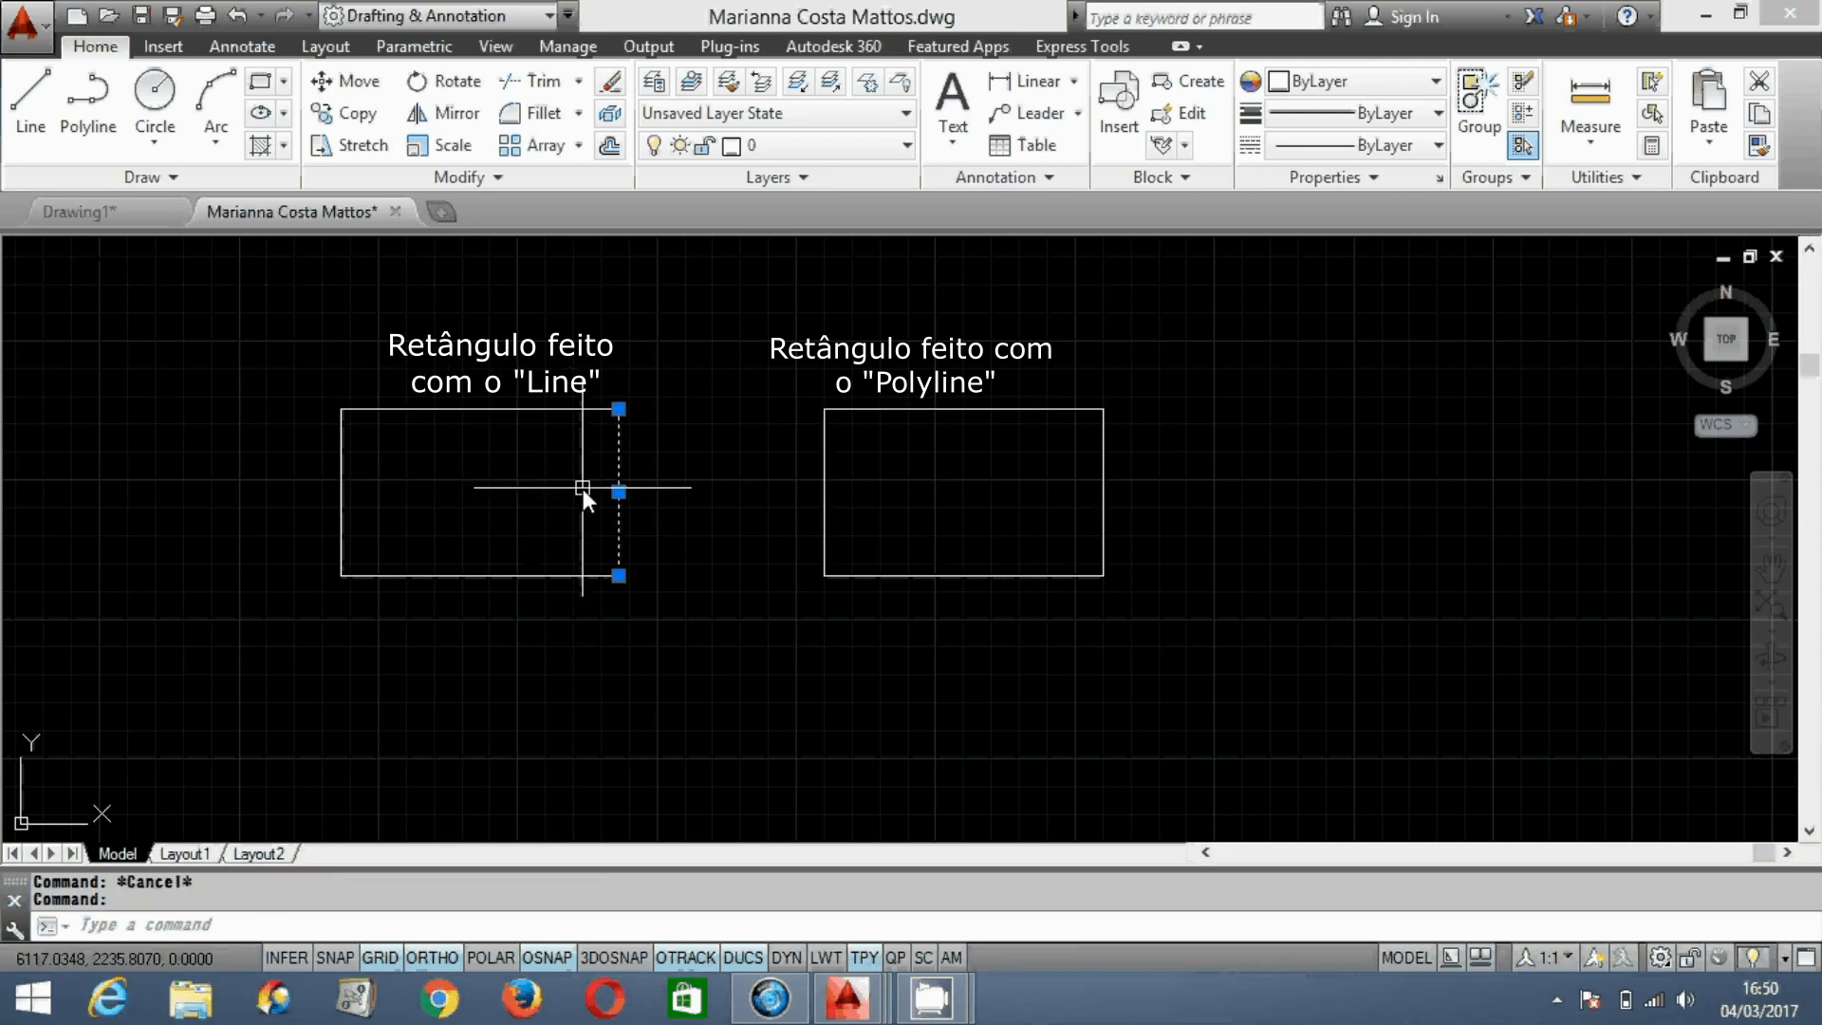
key(Escape)
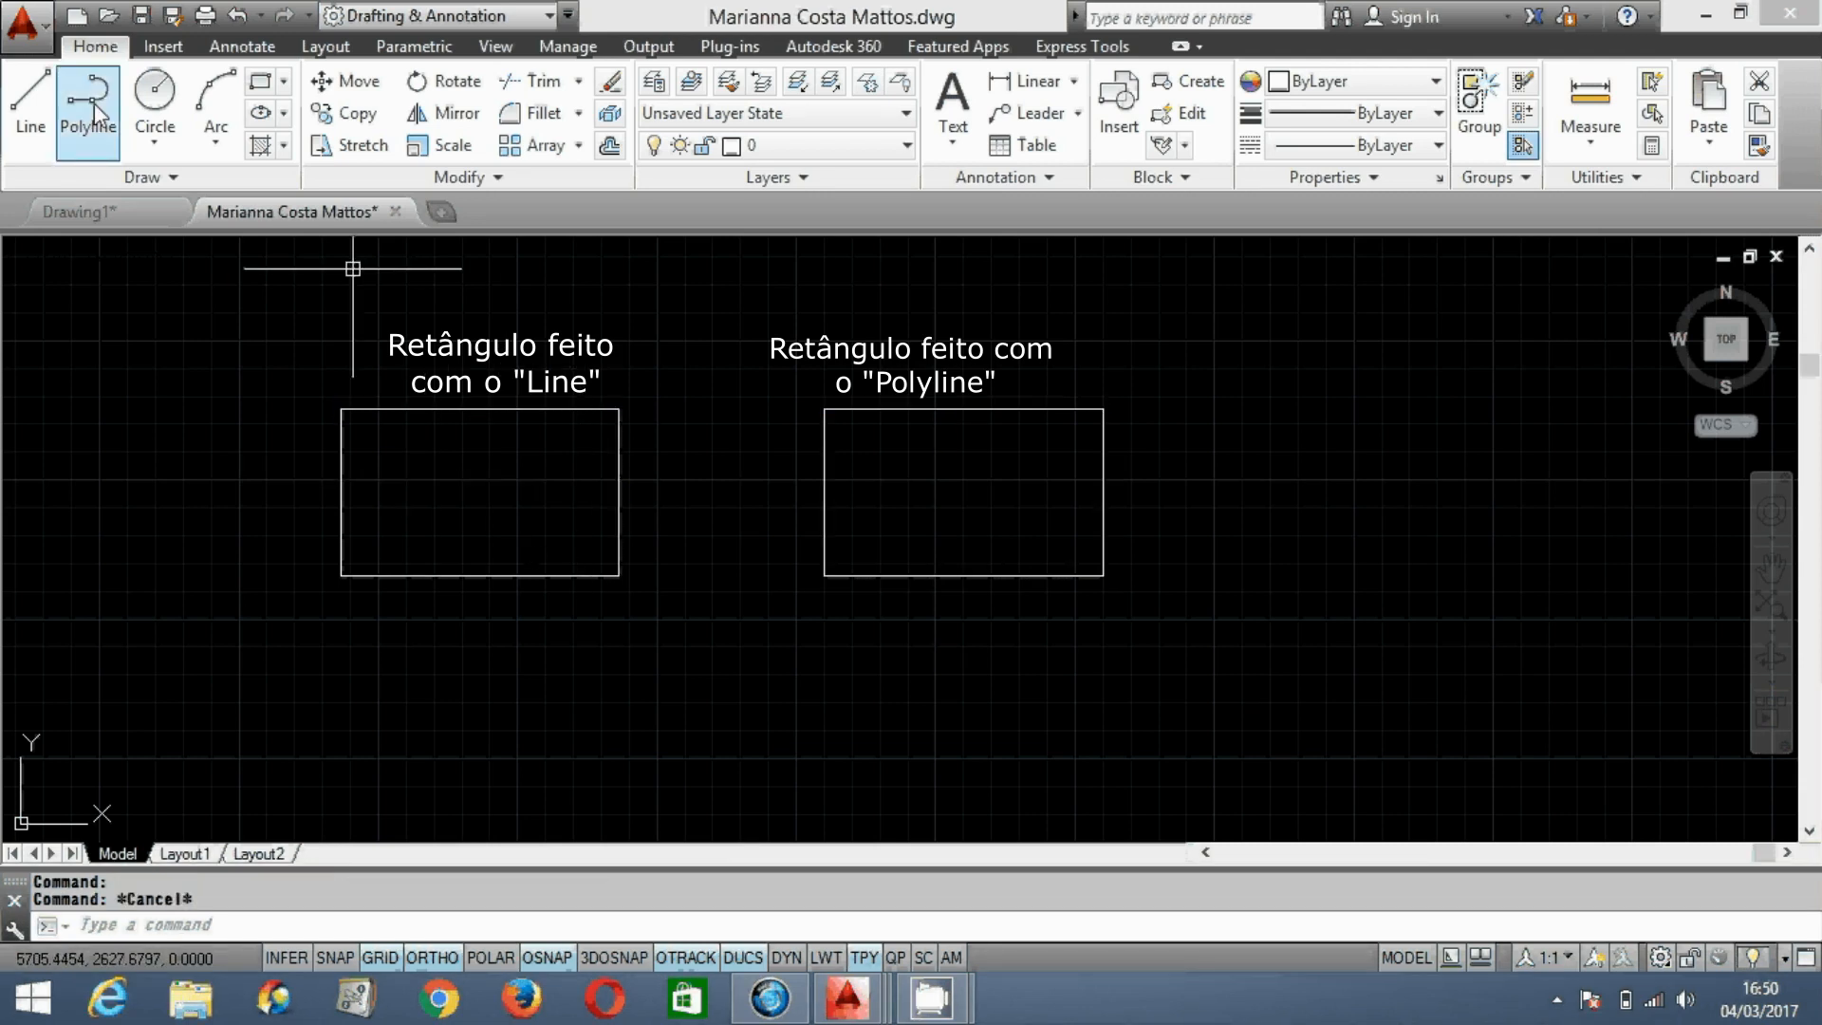
click(824, 410)
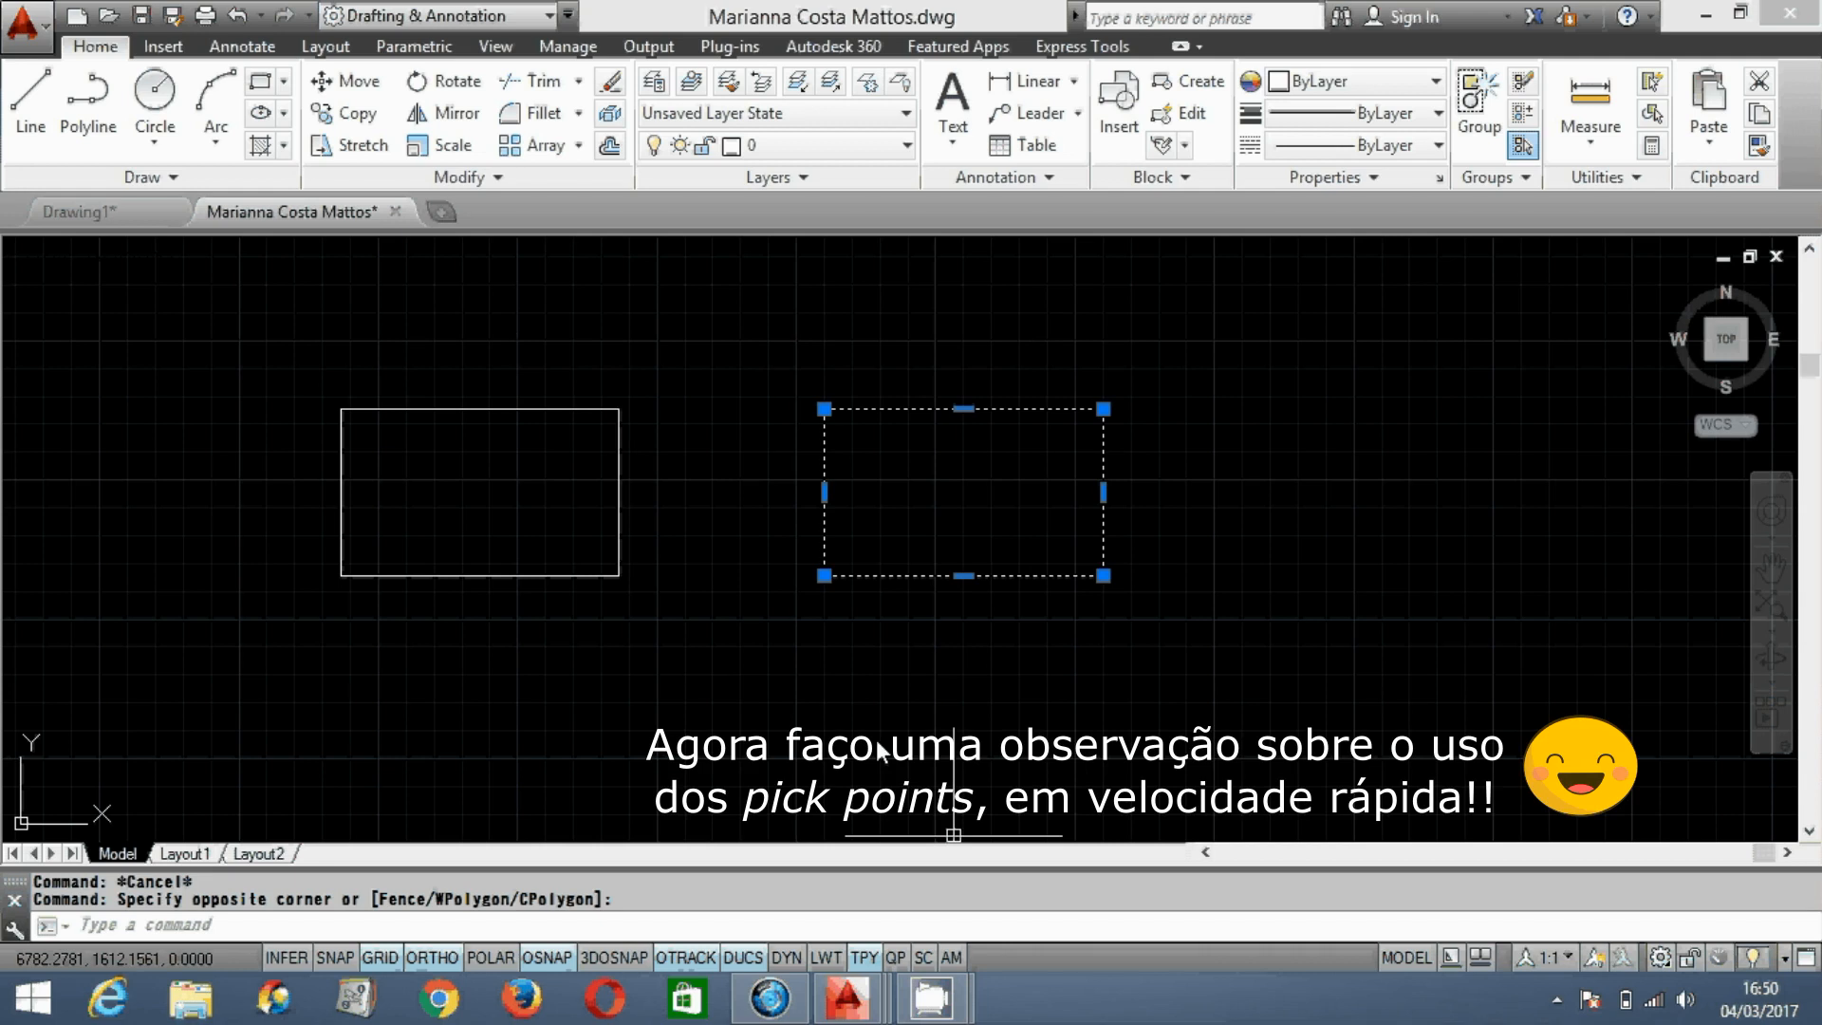
key(Escape)
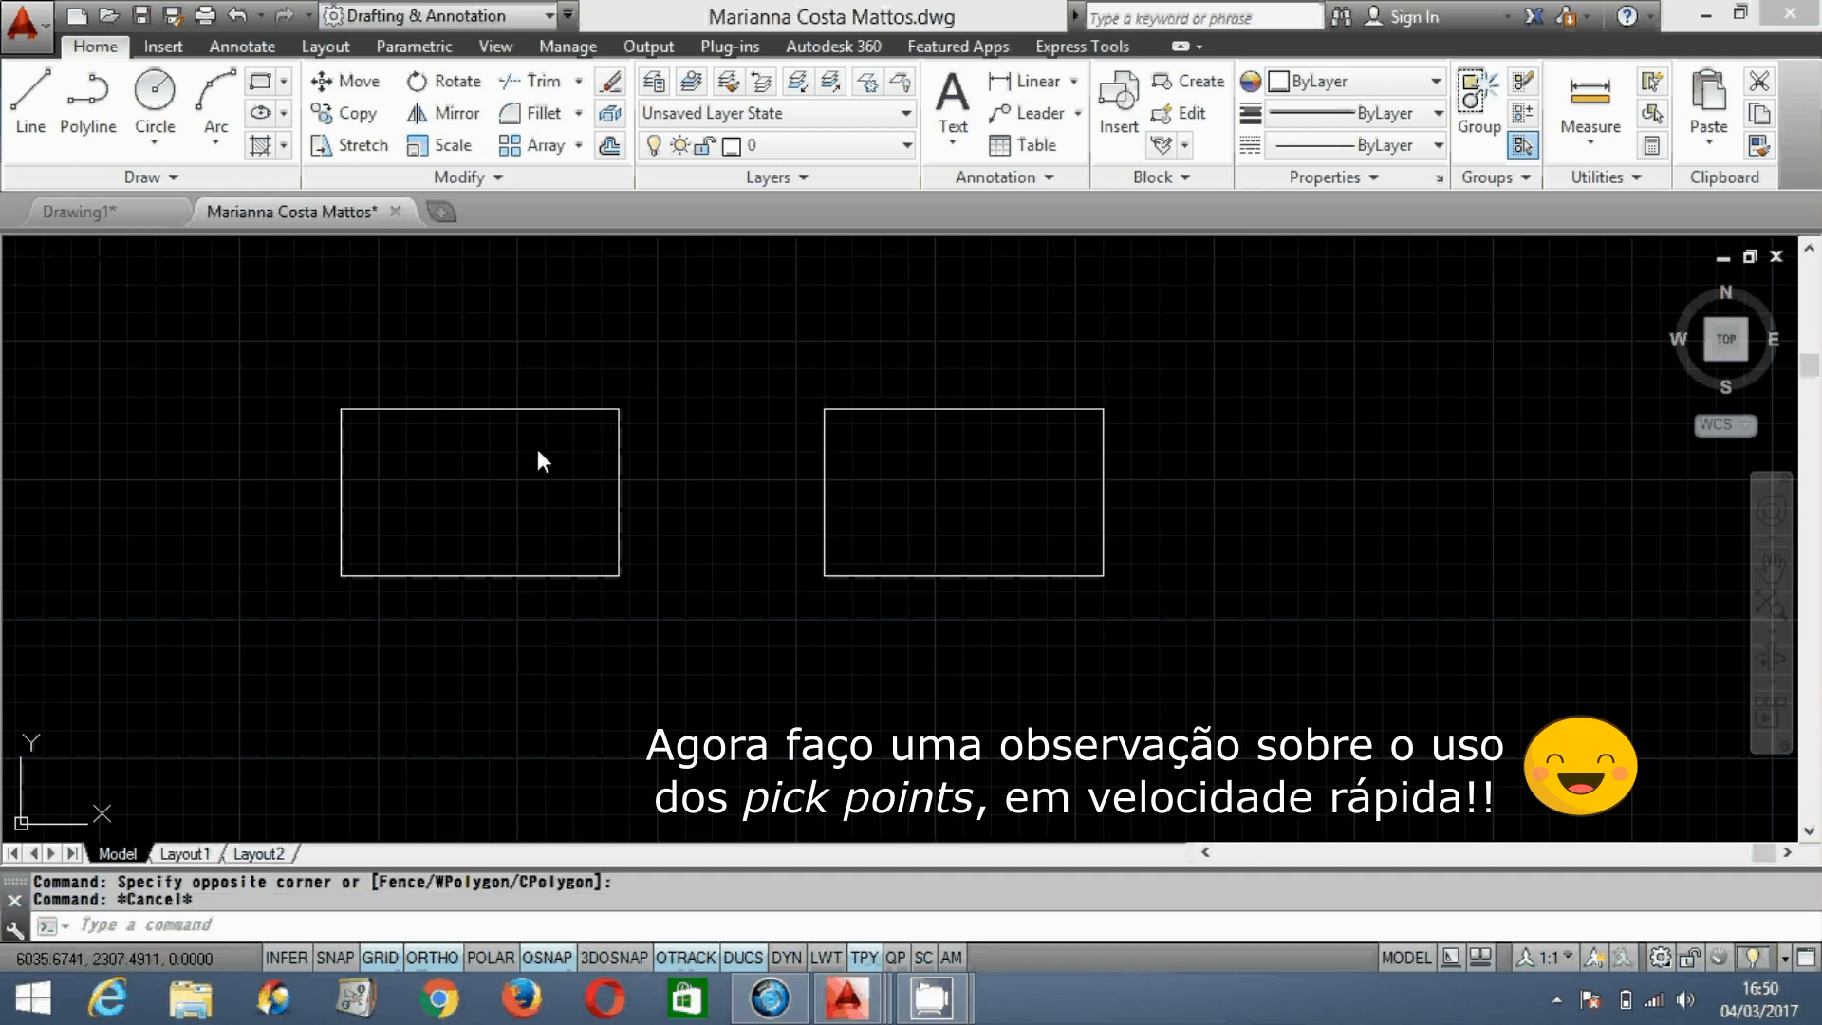
Step: Select the top side of the Line-drawn rectangle and move it up, away from the other sides, using its midpoint grip
click(535, 444)
click(503, 380)
middle_drag(547, 561, 591, 584)
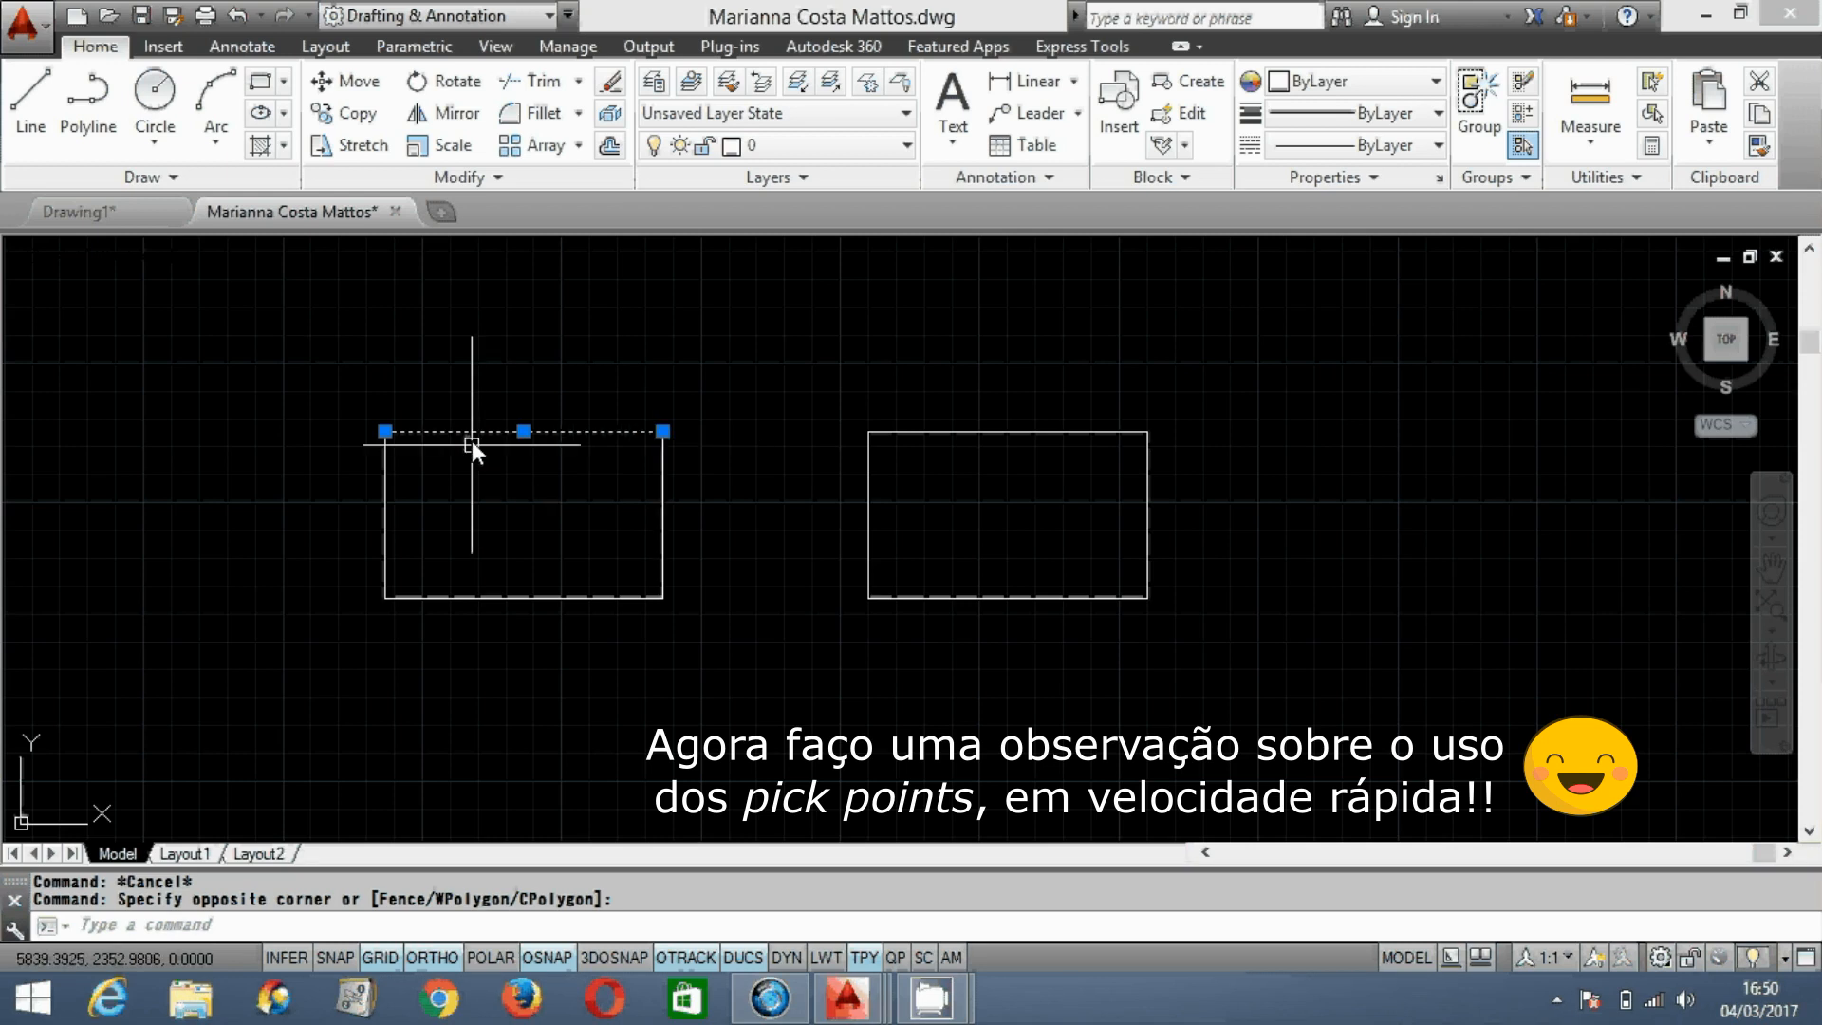
click(524, 431)
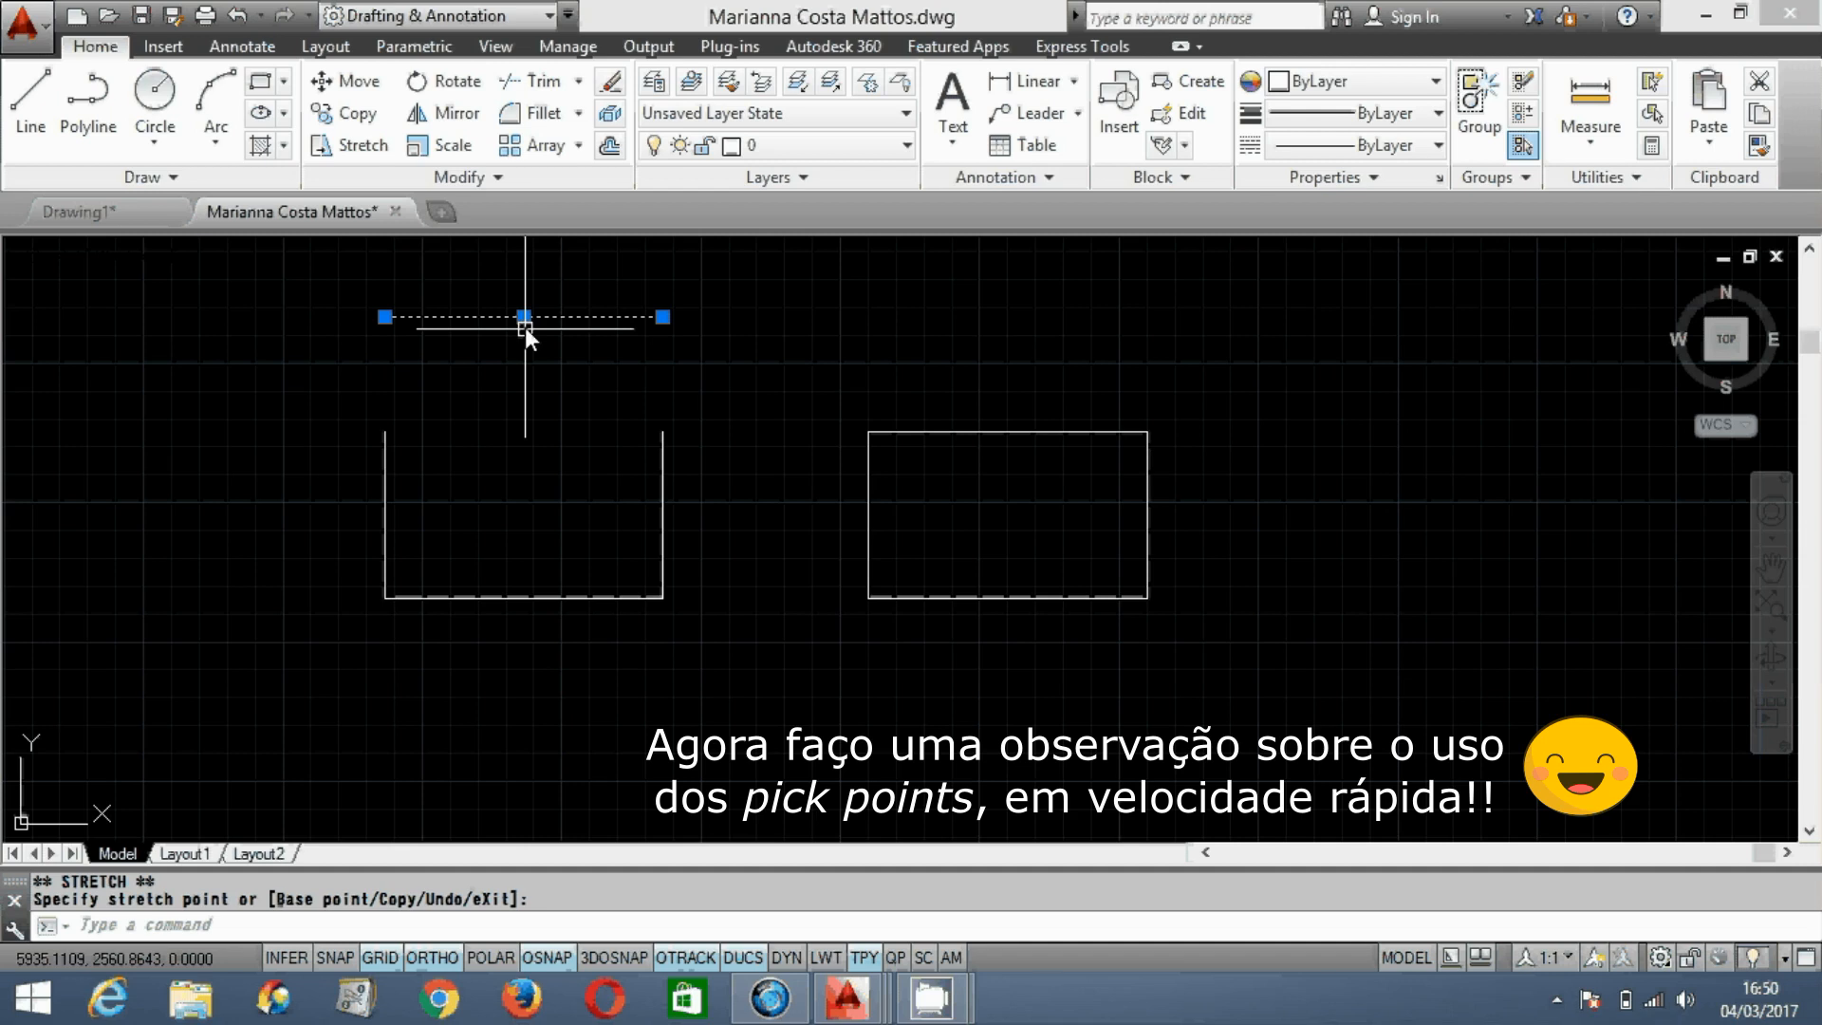
click(524, 317)
click(525, 377)
click(524, 378)
click(524, 314)
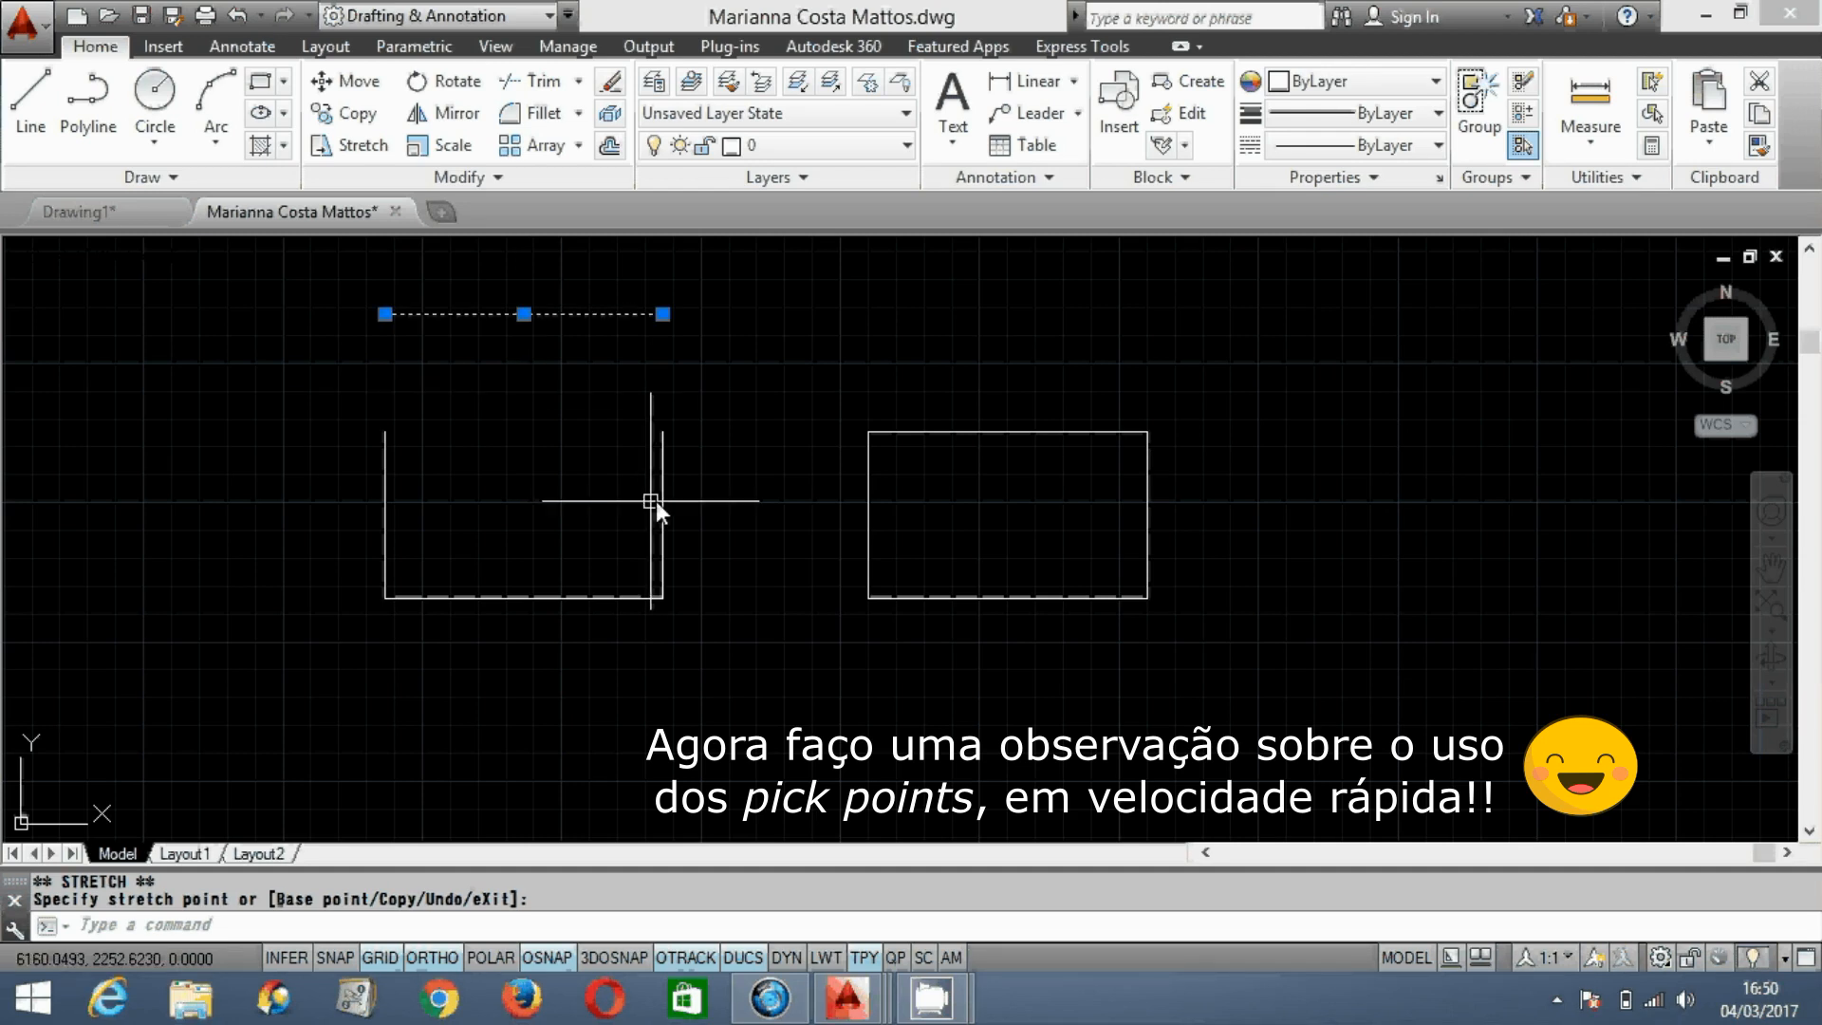
Step: Stretch the detached top line by its endpoint grips, lowering both ends so that it slopes down towards the right
click(385, 314)
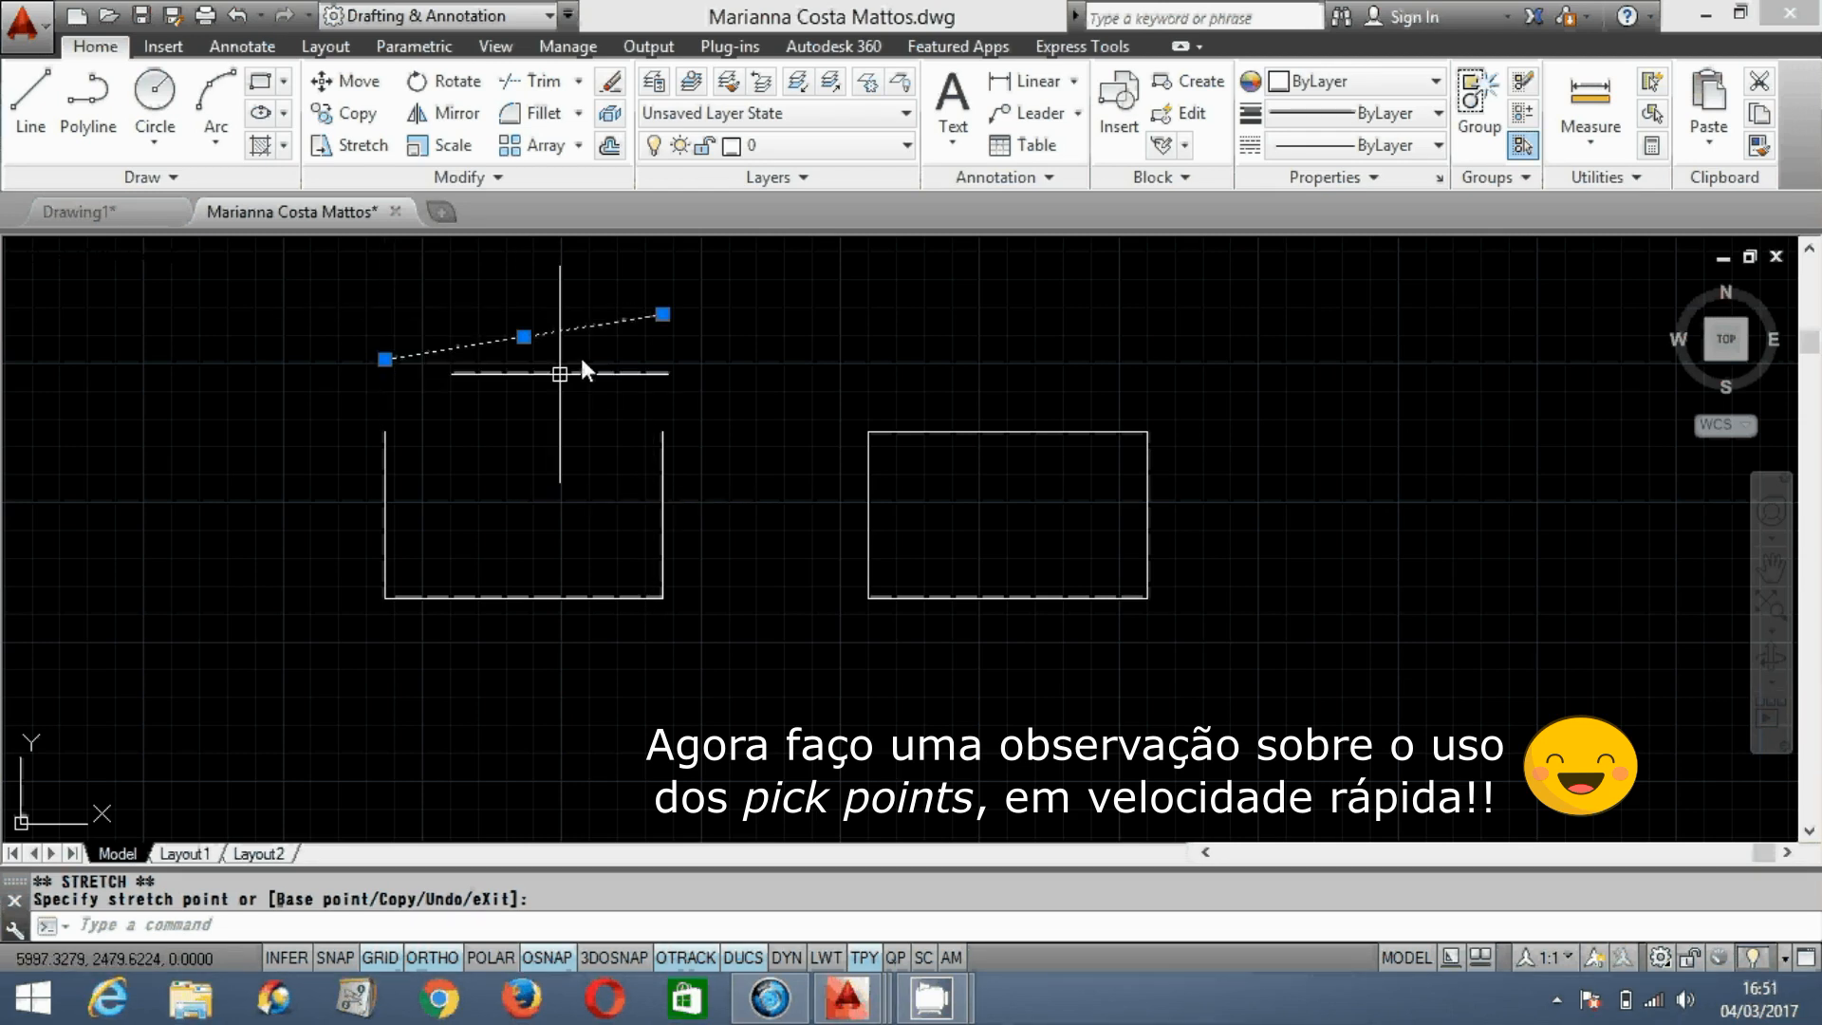
click(581, 356)
click(663, 313)
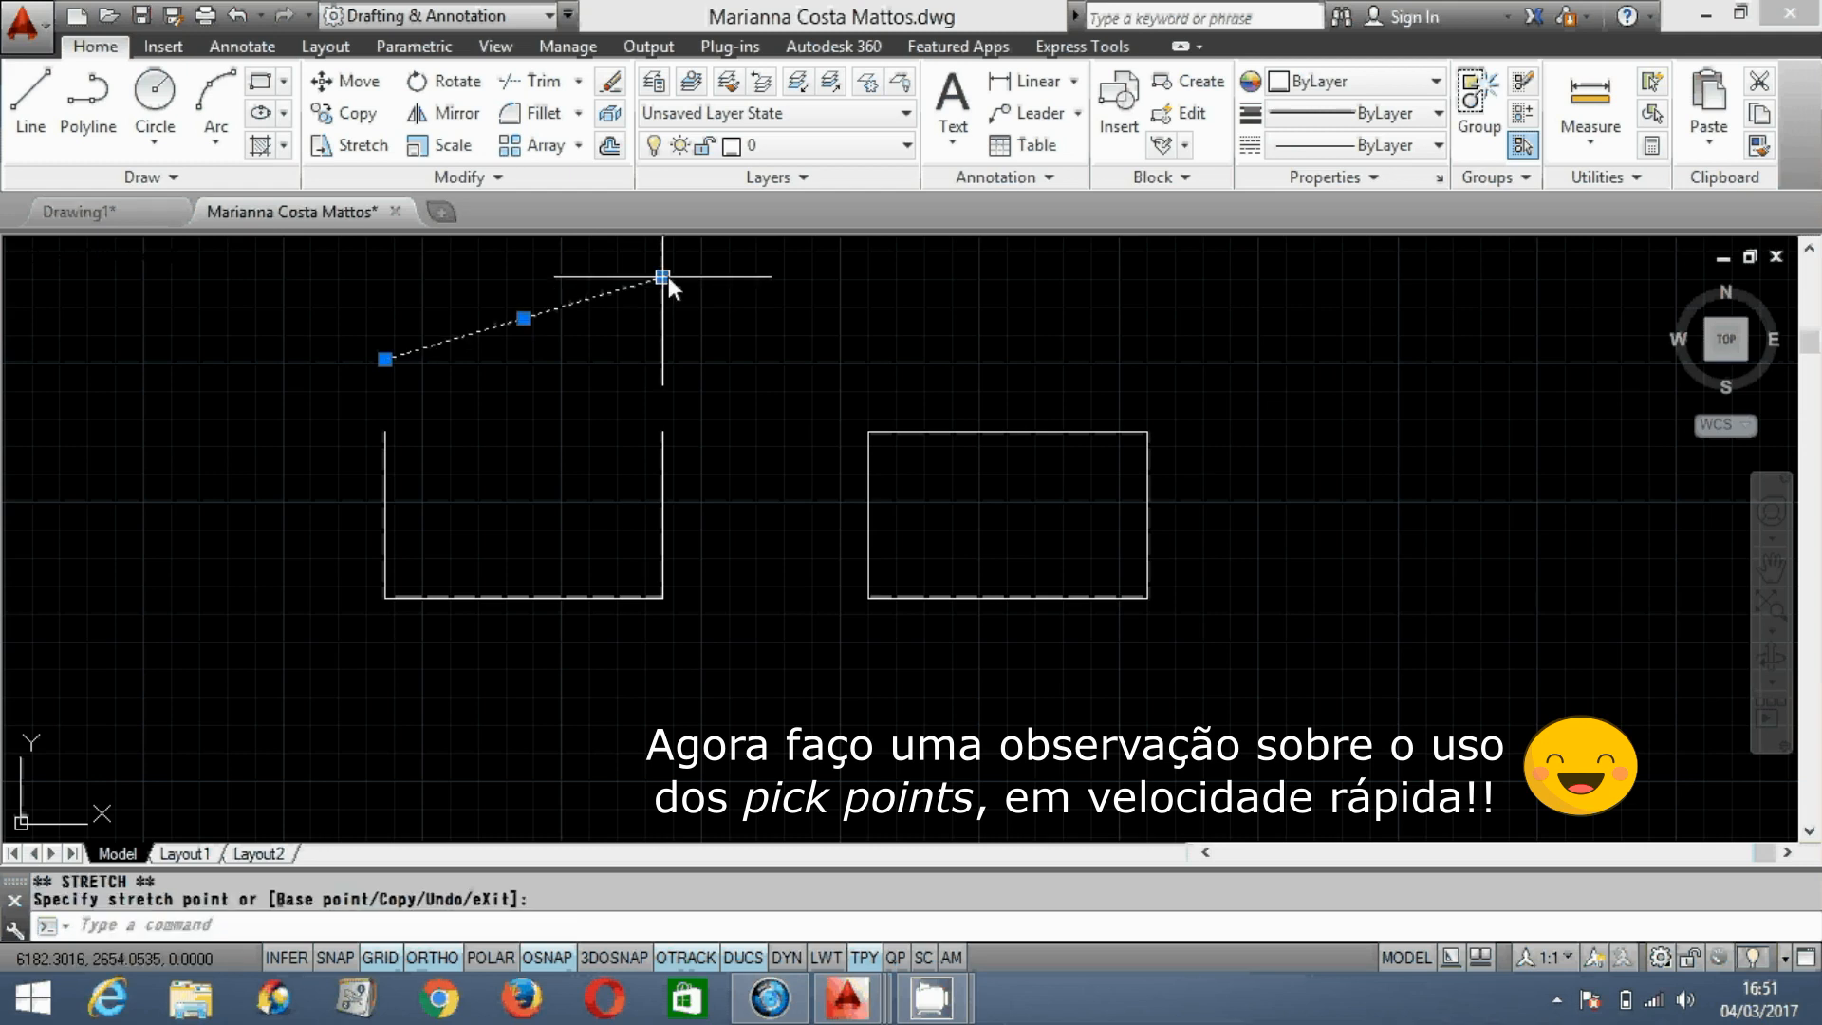
click(663, 358)
click(662, 358)
click(662, 387)
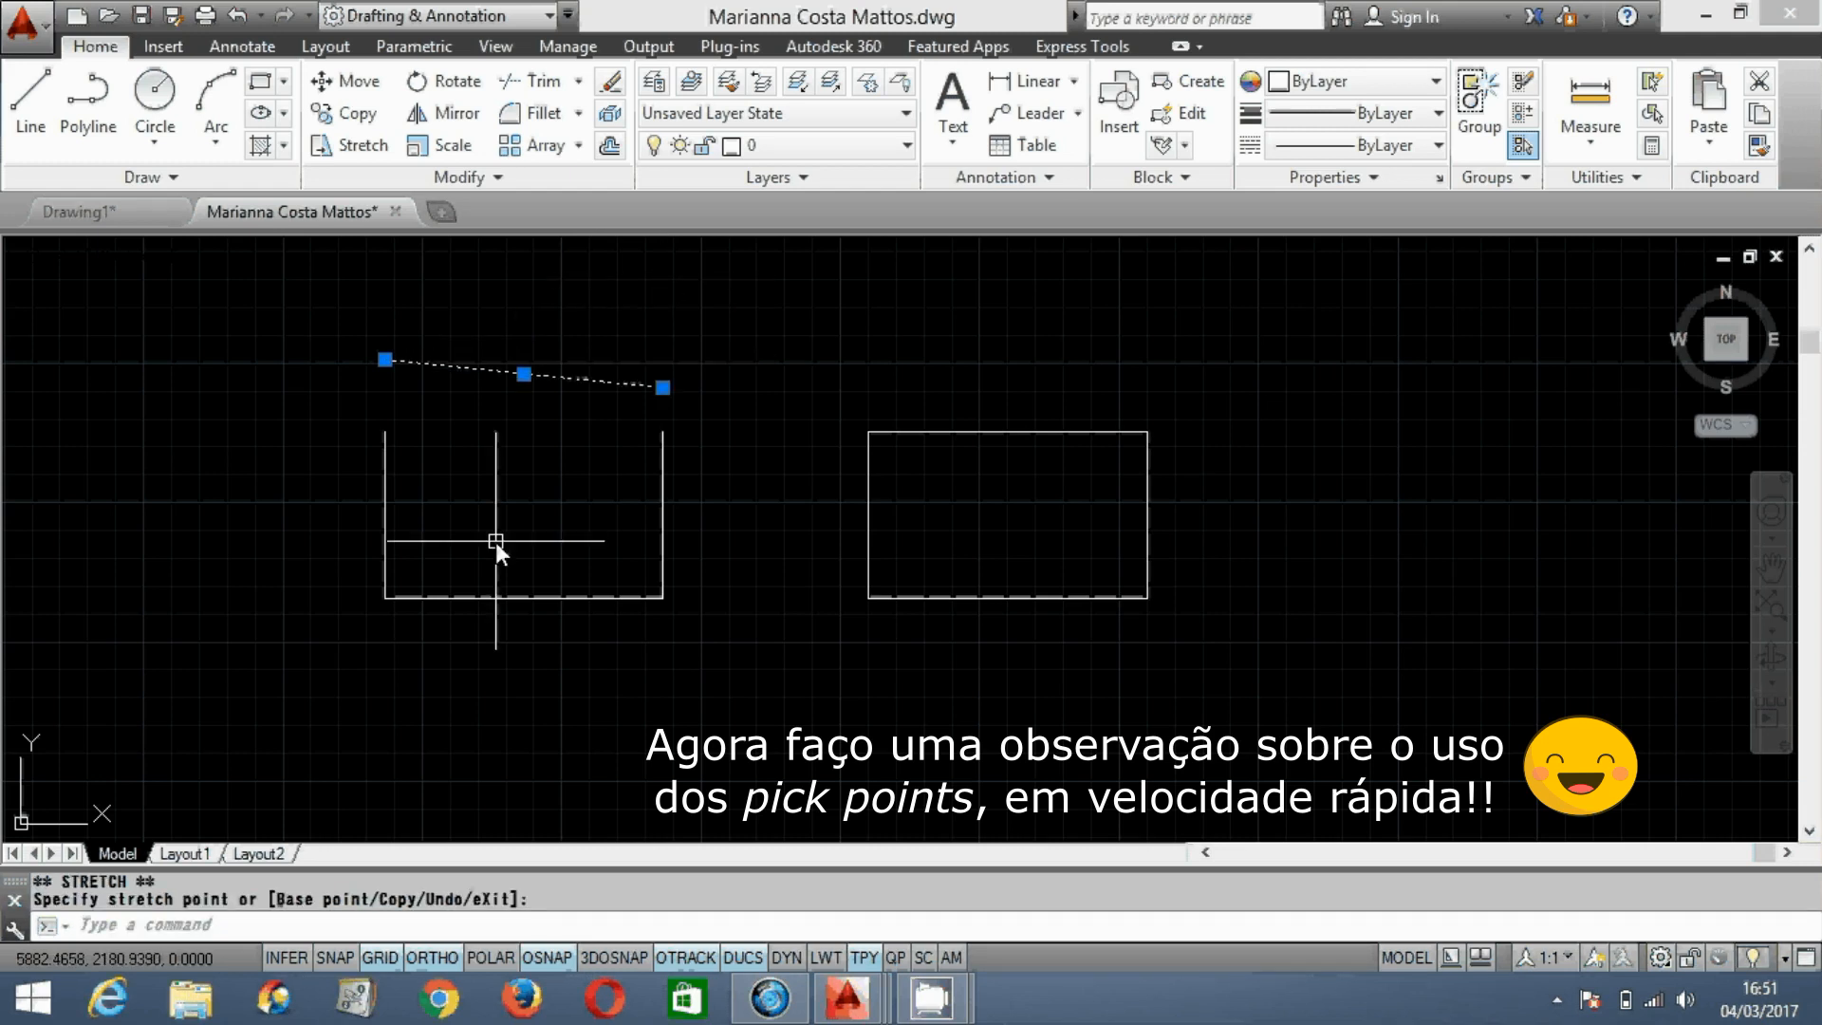
Step: Select the three remaining sides and use their midpoint grips to move the bottom line down and both vertical lines slightly right
click(496, 542)
click(465, 615)
click(524, 599)
click(524, 656)
click(384, 565)
click(384, 516)
click(410, 515)
click(662, 551)
click(663, 516)
click(681, 515)
key(Escape)
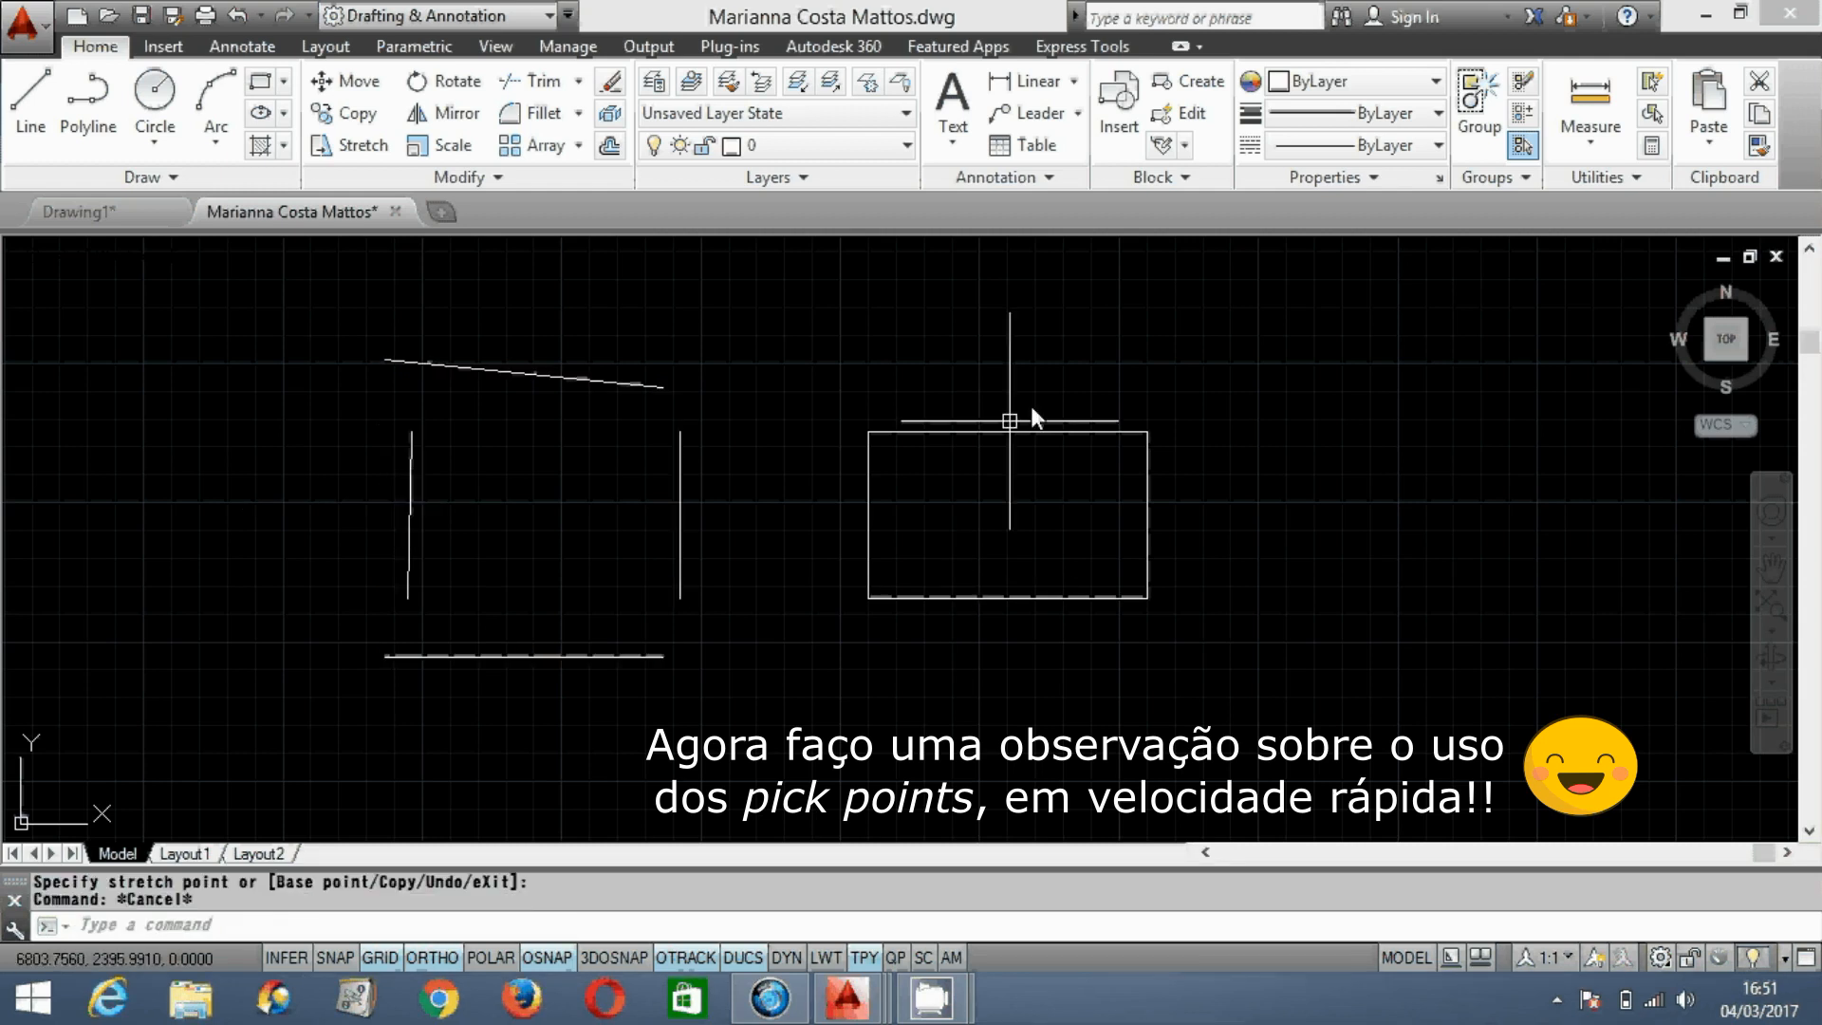
Step: Select the polyline rectangle and stretch its top edge upward using that edge's midpoint grip
click(1030, 406)
click(981, 459)
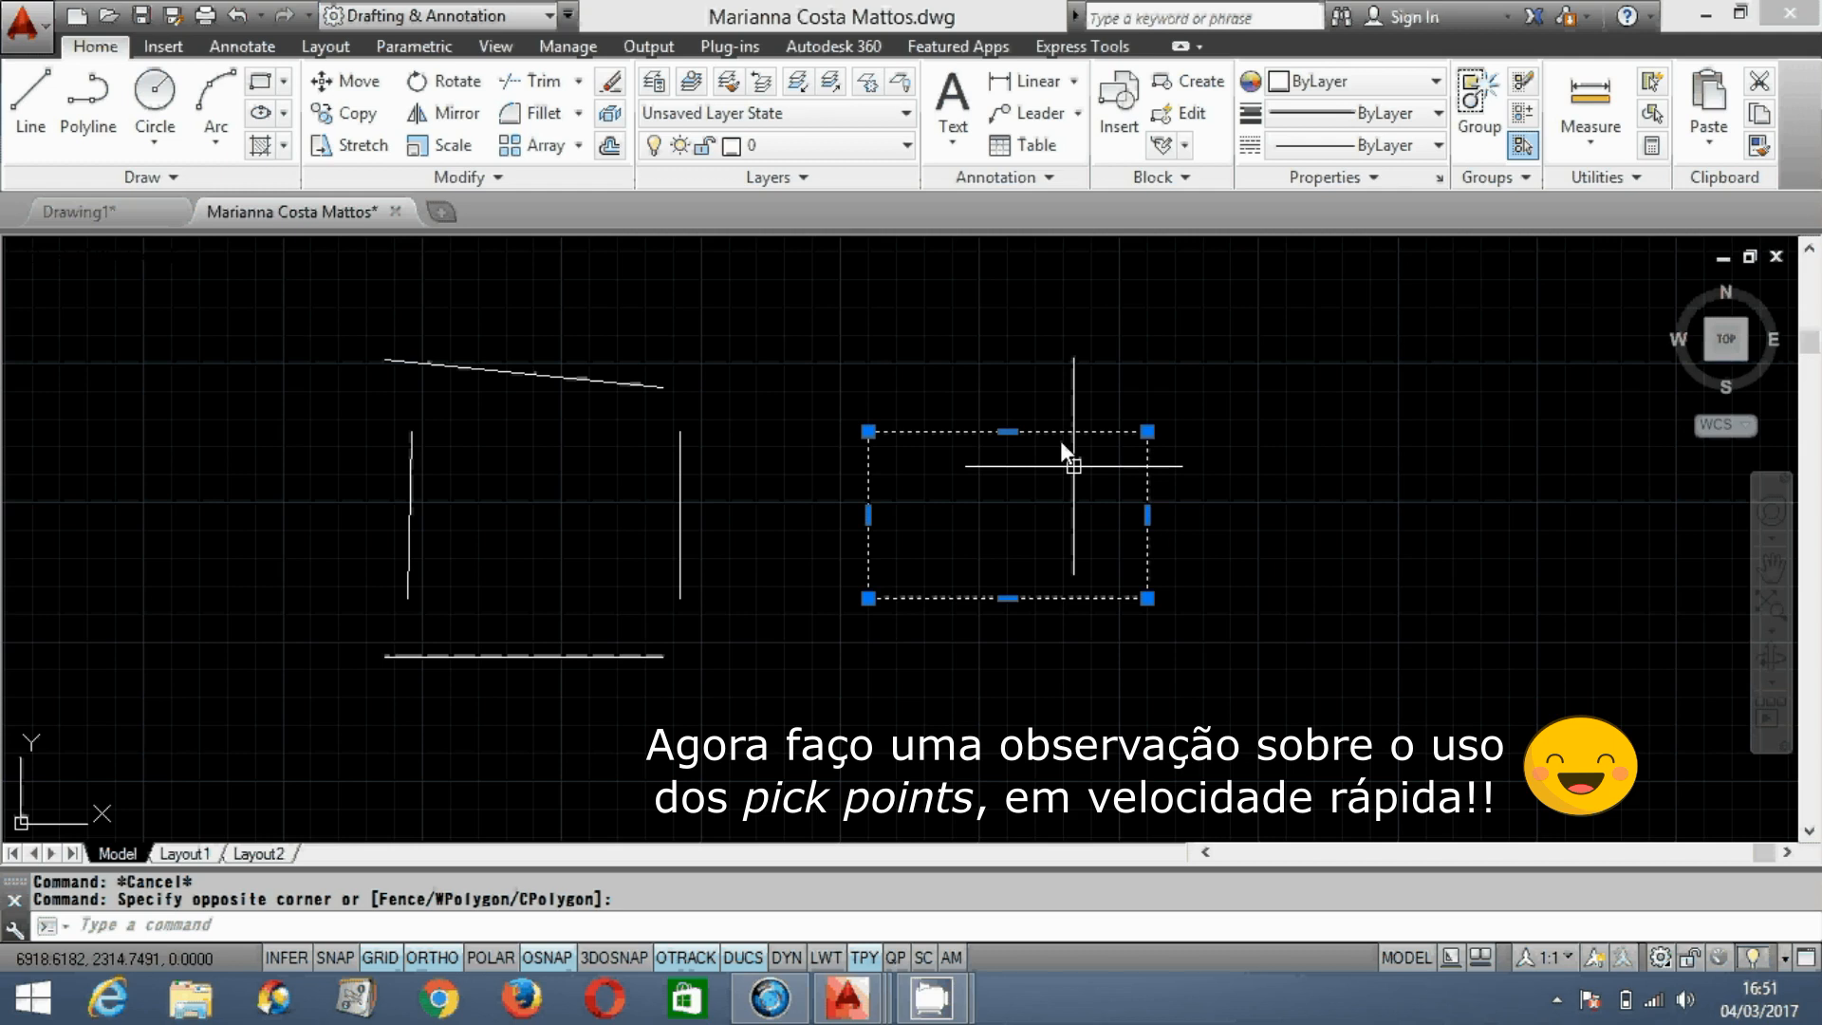
click(1006, 430)
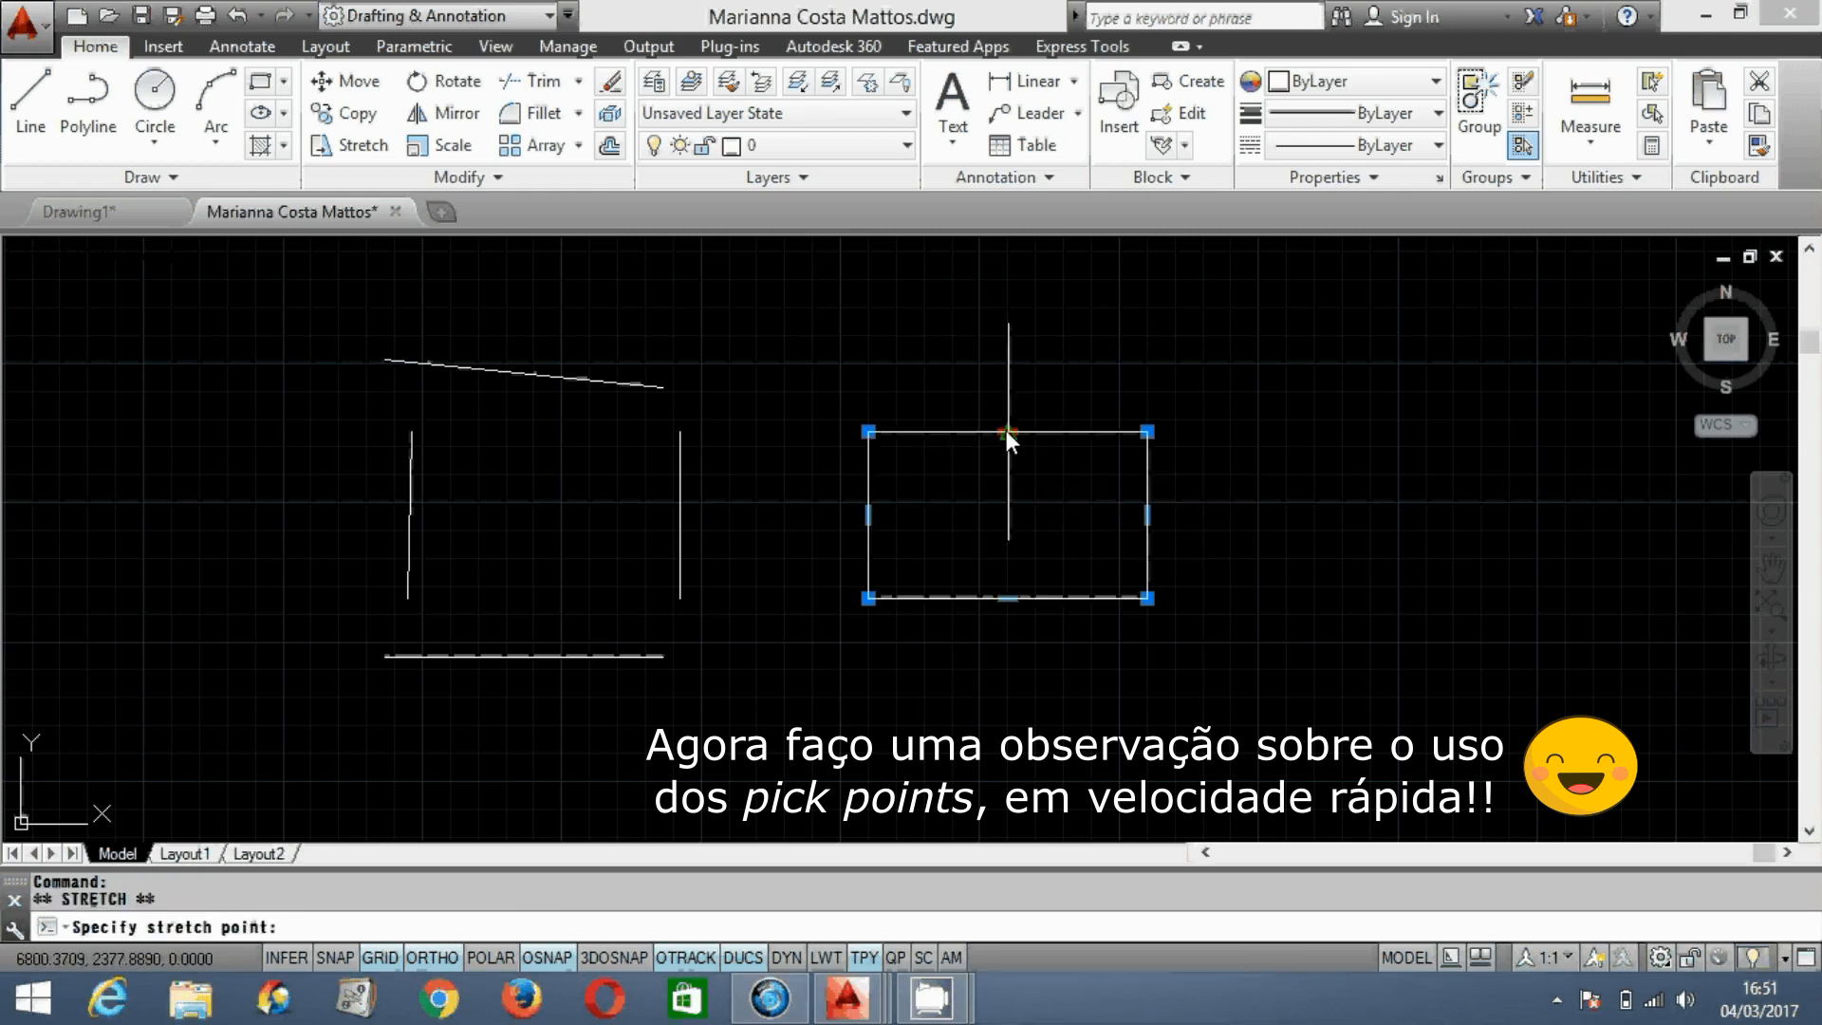
click(1015, 299)
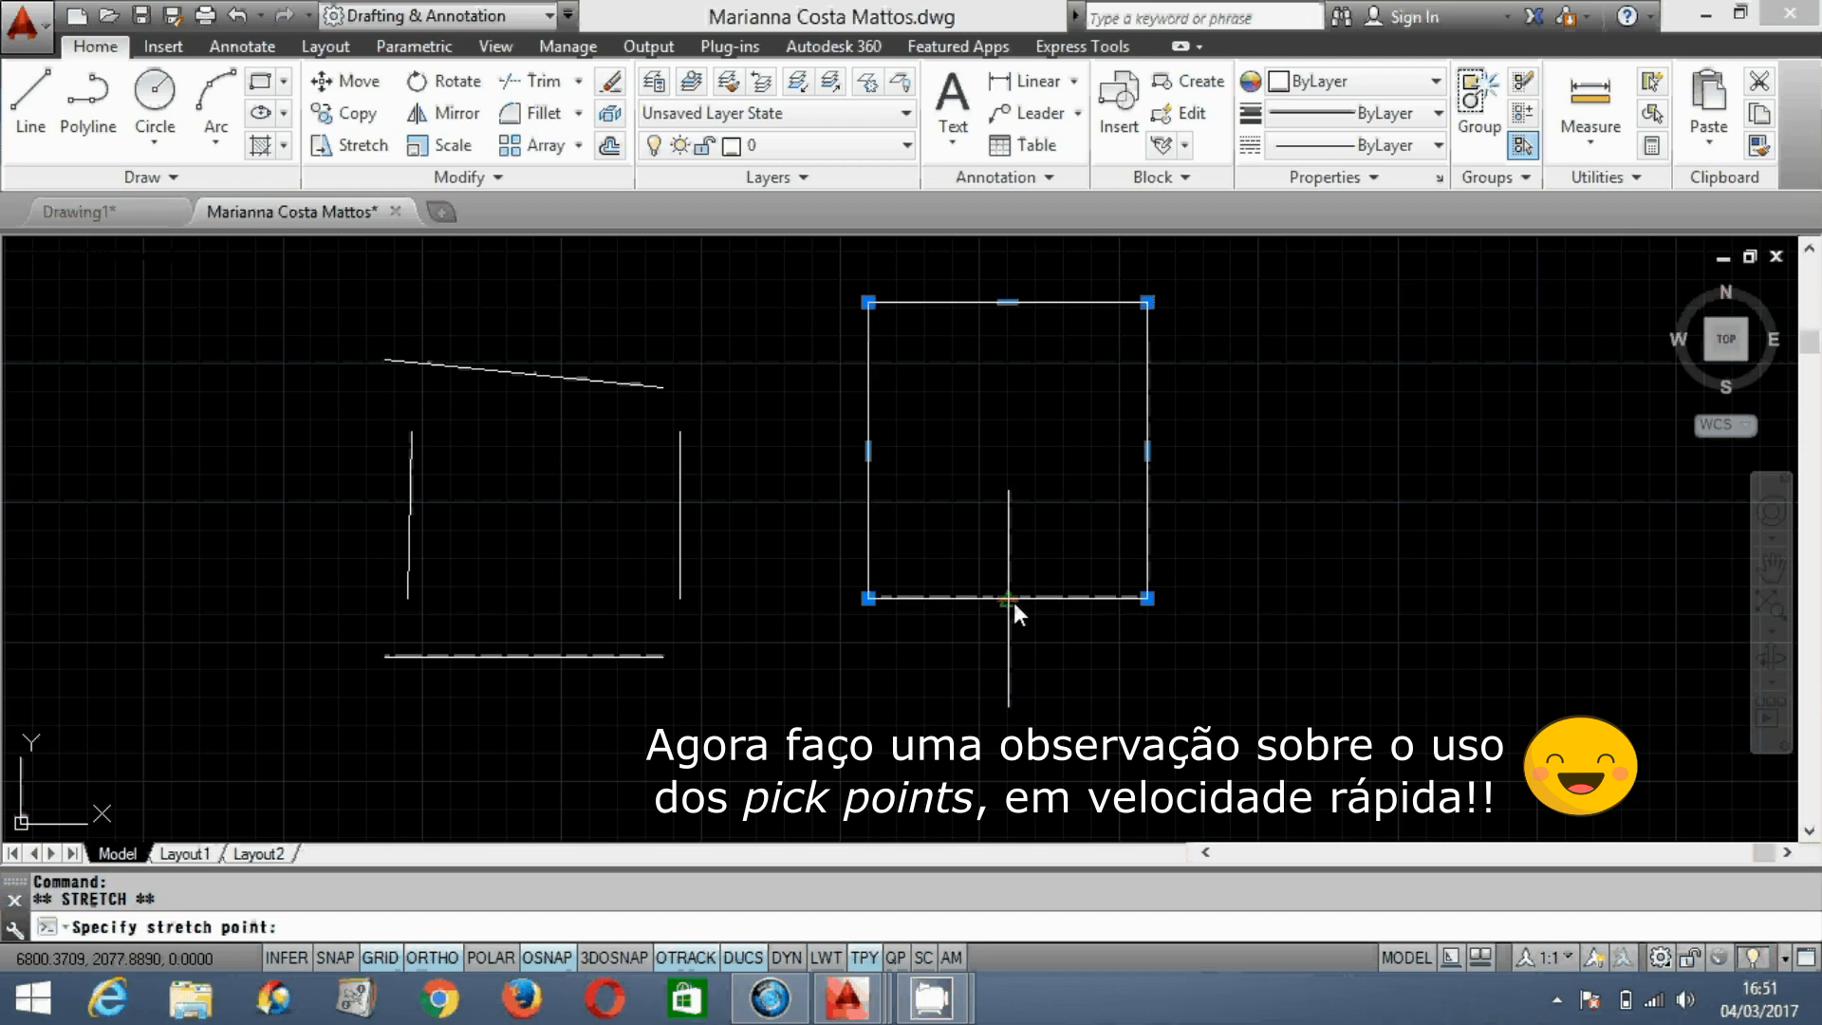
Step: Use the polyline rectangle's midpoint grips to stretch its bottom edge down and both its right and left edges to the right
click(1007, 598)
click(1010, 674)
click(1143, 484)
click(1226, 489)
click(867, 489)
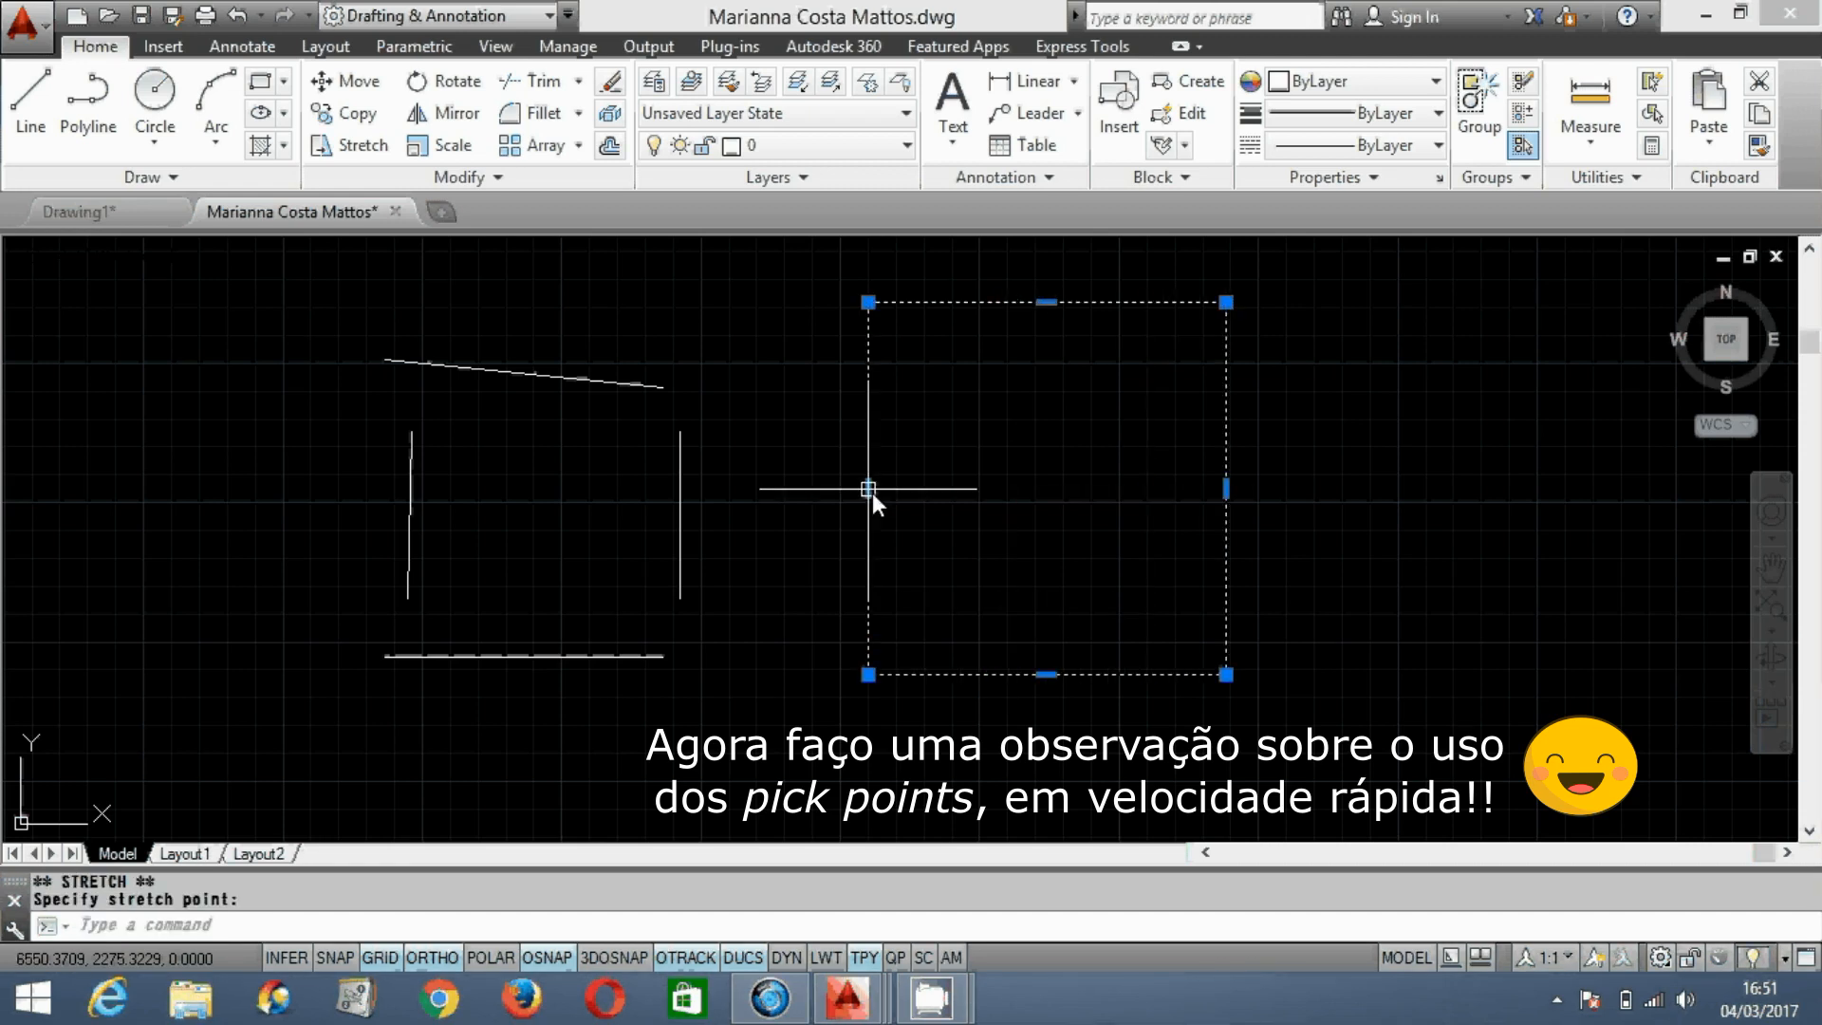
click(965, 488)
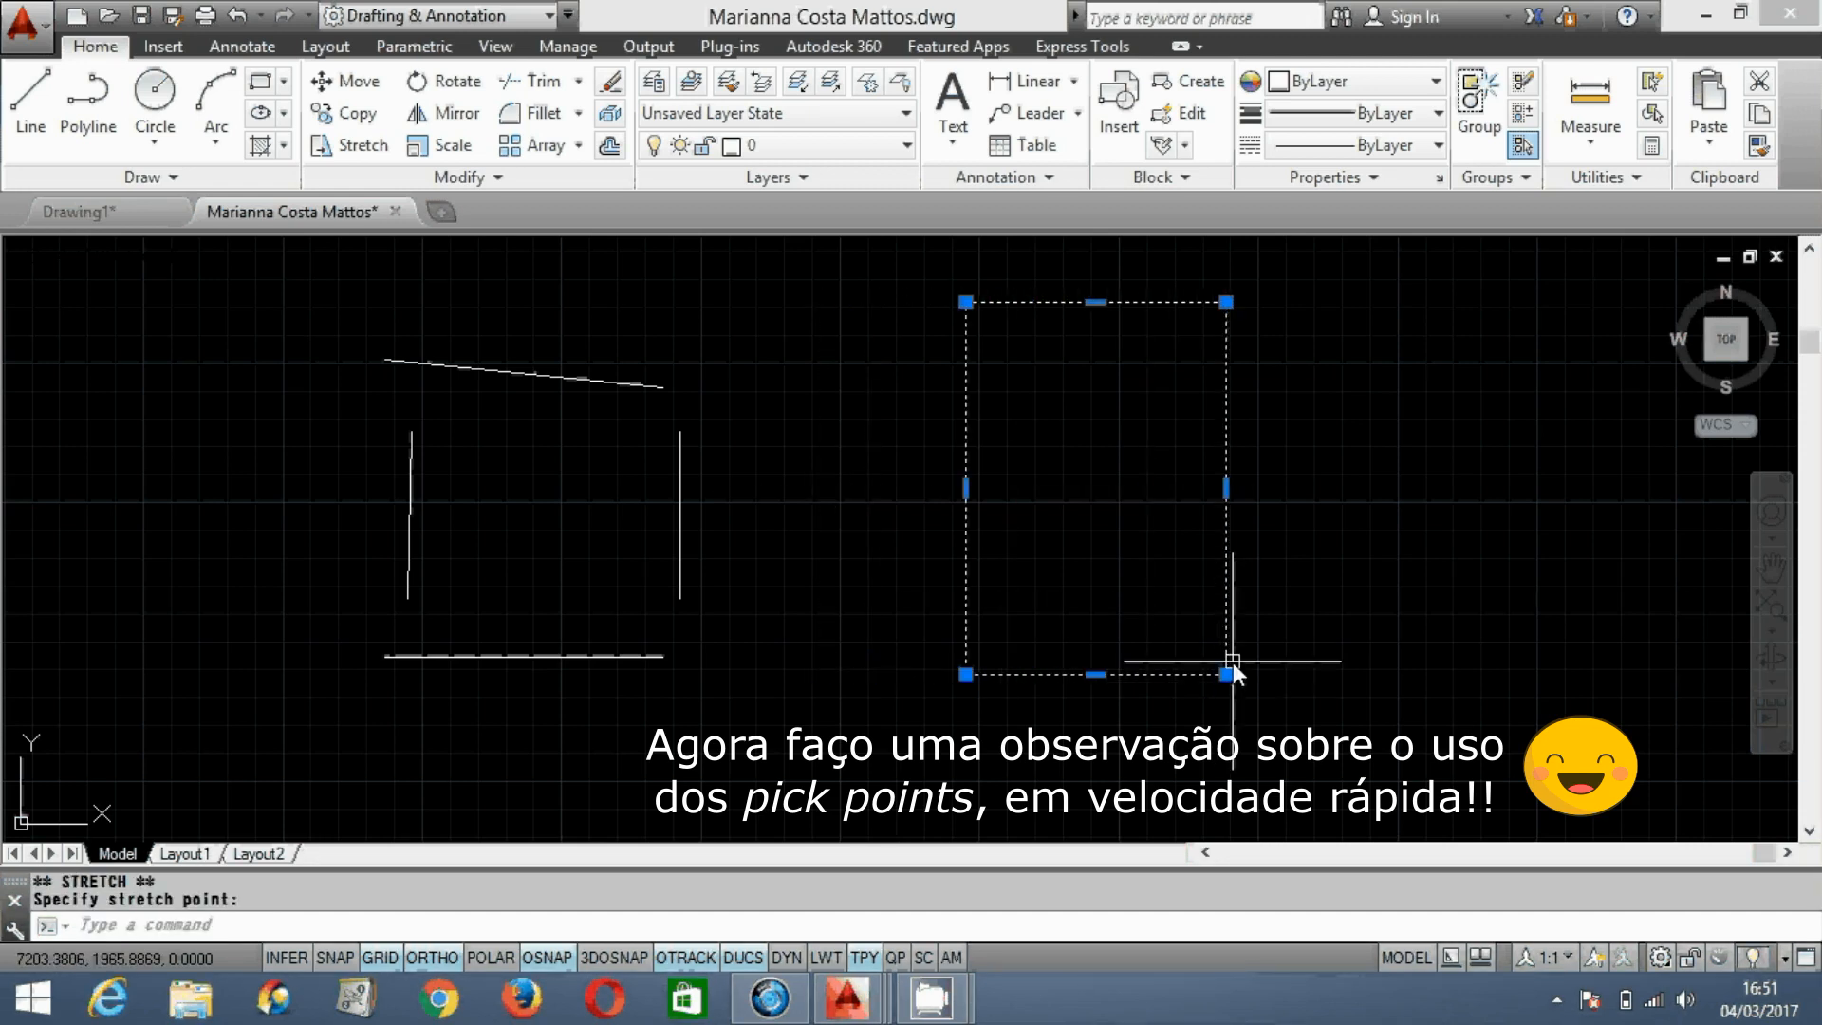
Step: Stretch the polyline's corner grips, moving the two bottom corners outward and the two top corners down
click(1230, 666)
click(1366, 721)
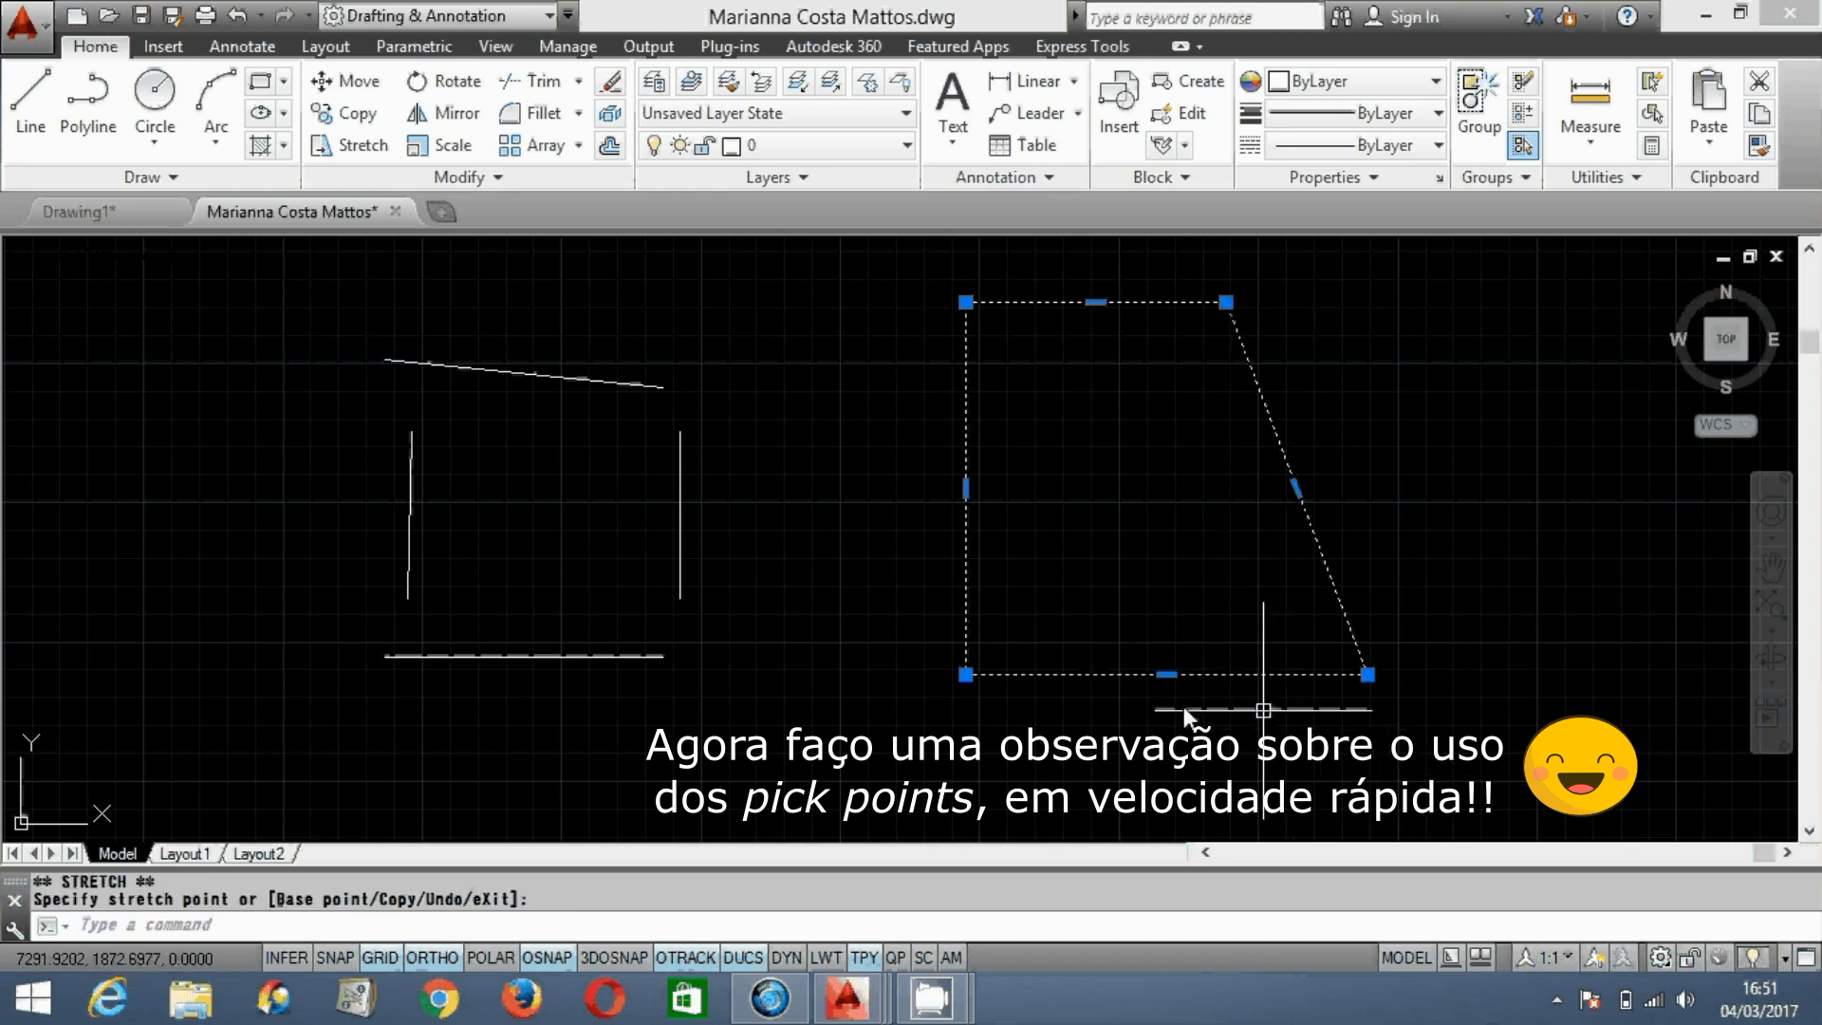
click(965, 674)
click(898, 684)
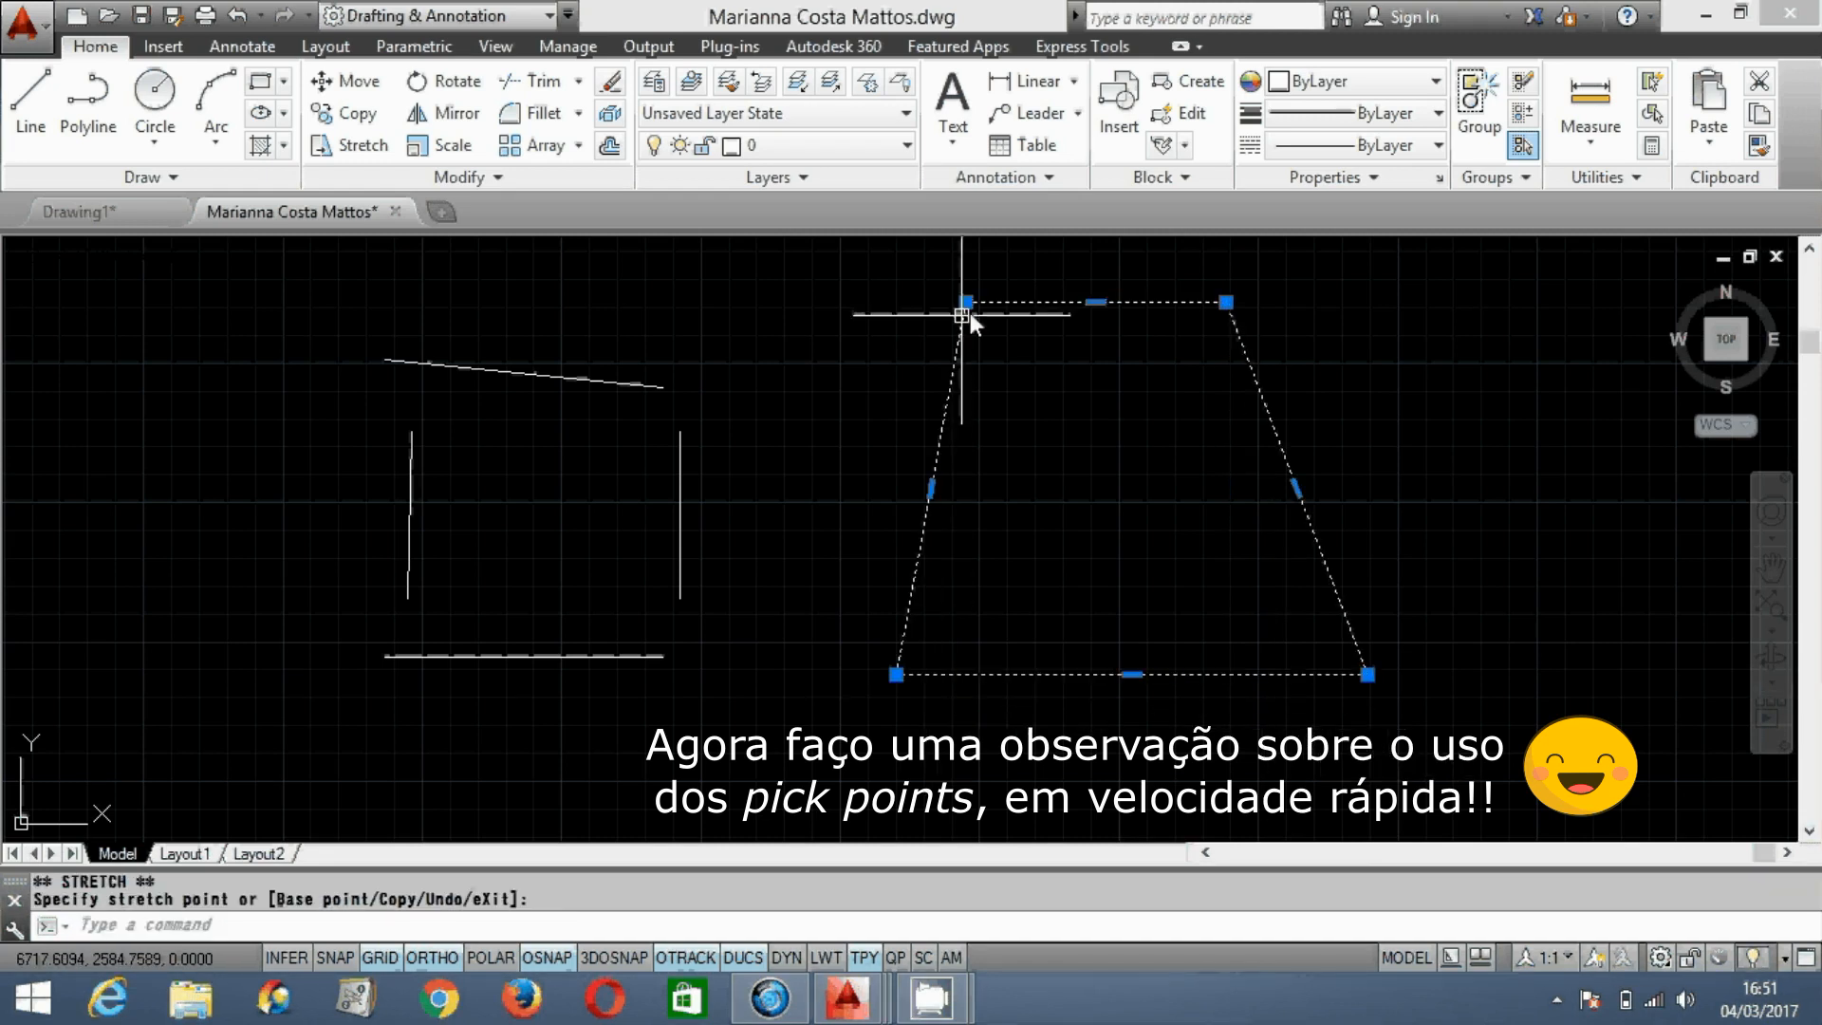
click(966, 302)
click(964, 402)
click(1226, 302)
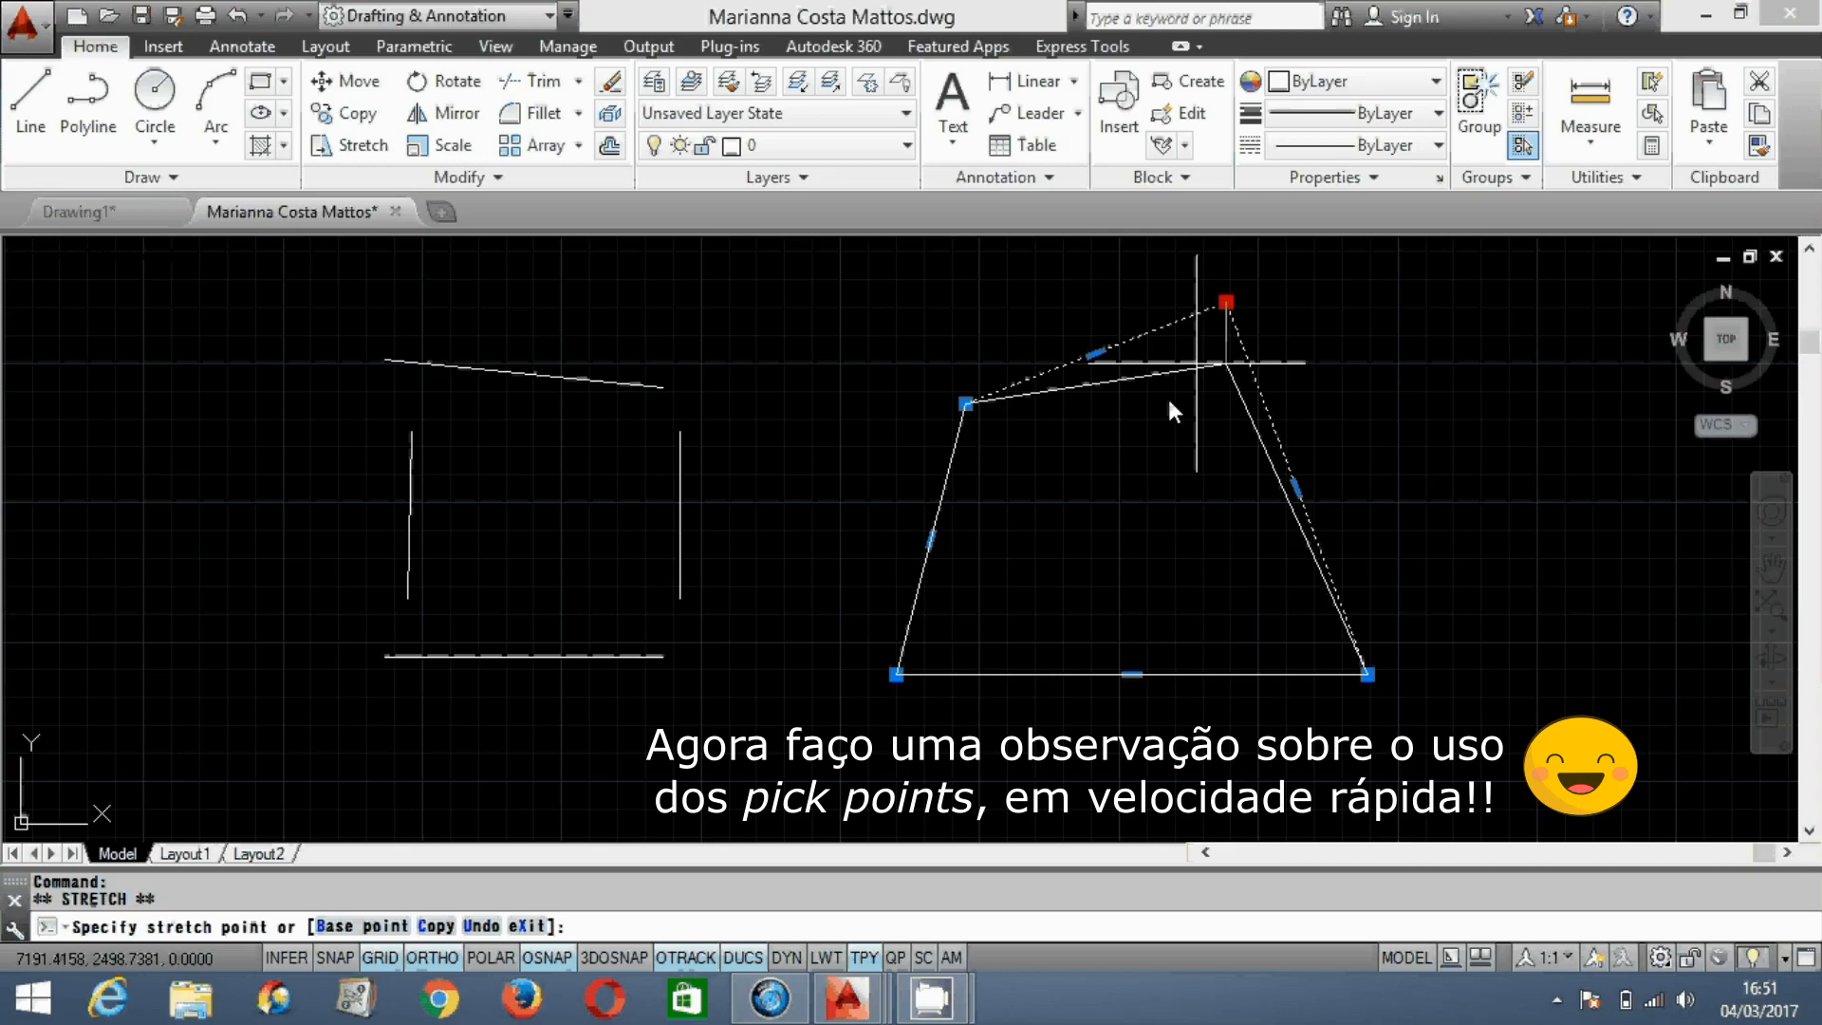
click(1231, 402)
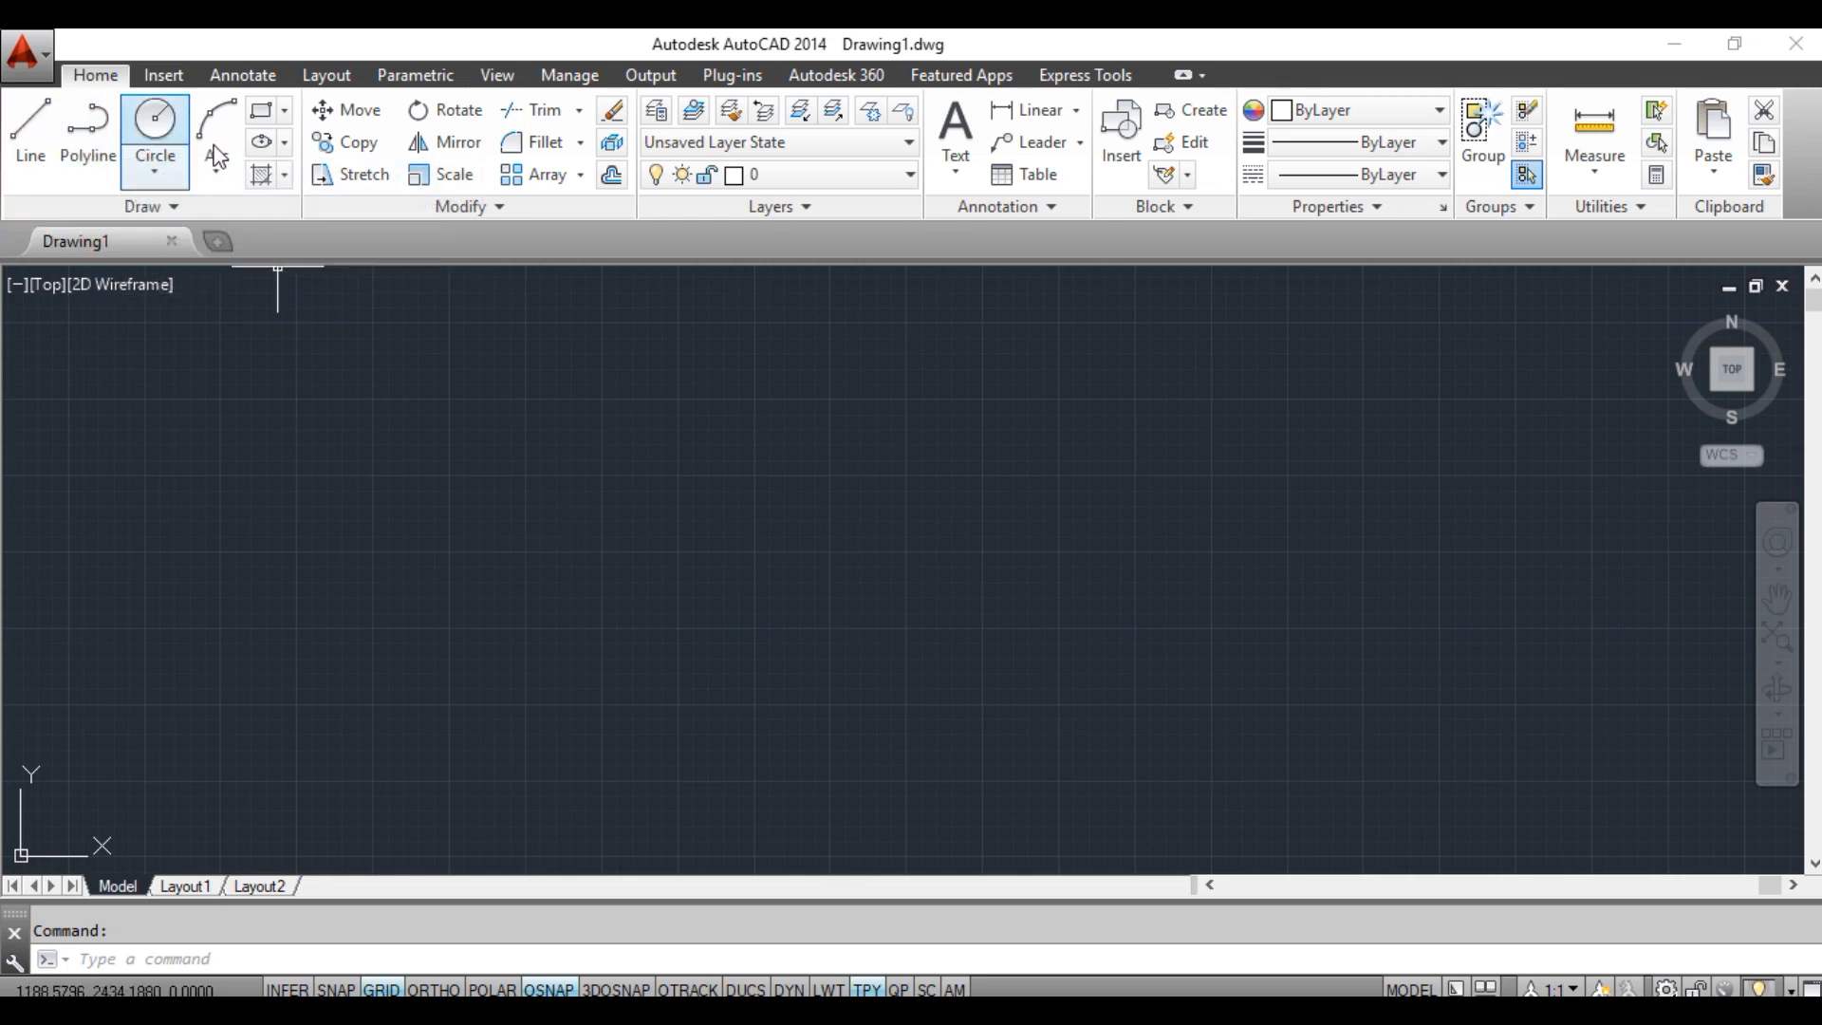
Step: Draw a circle by centre point with a radius of 250 in the empty drawing
click(156, 177)
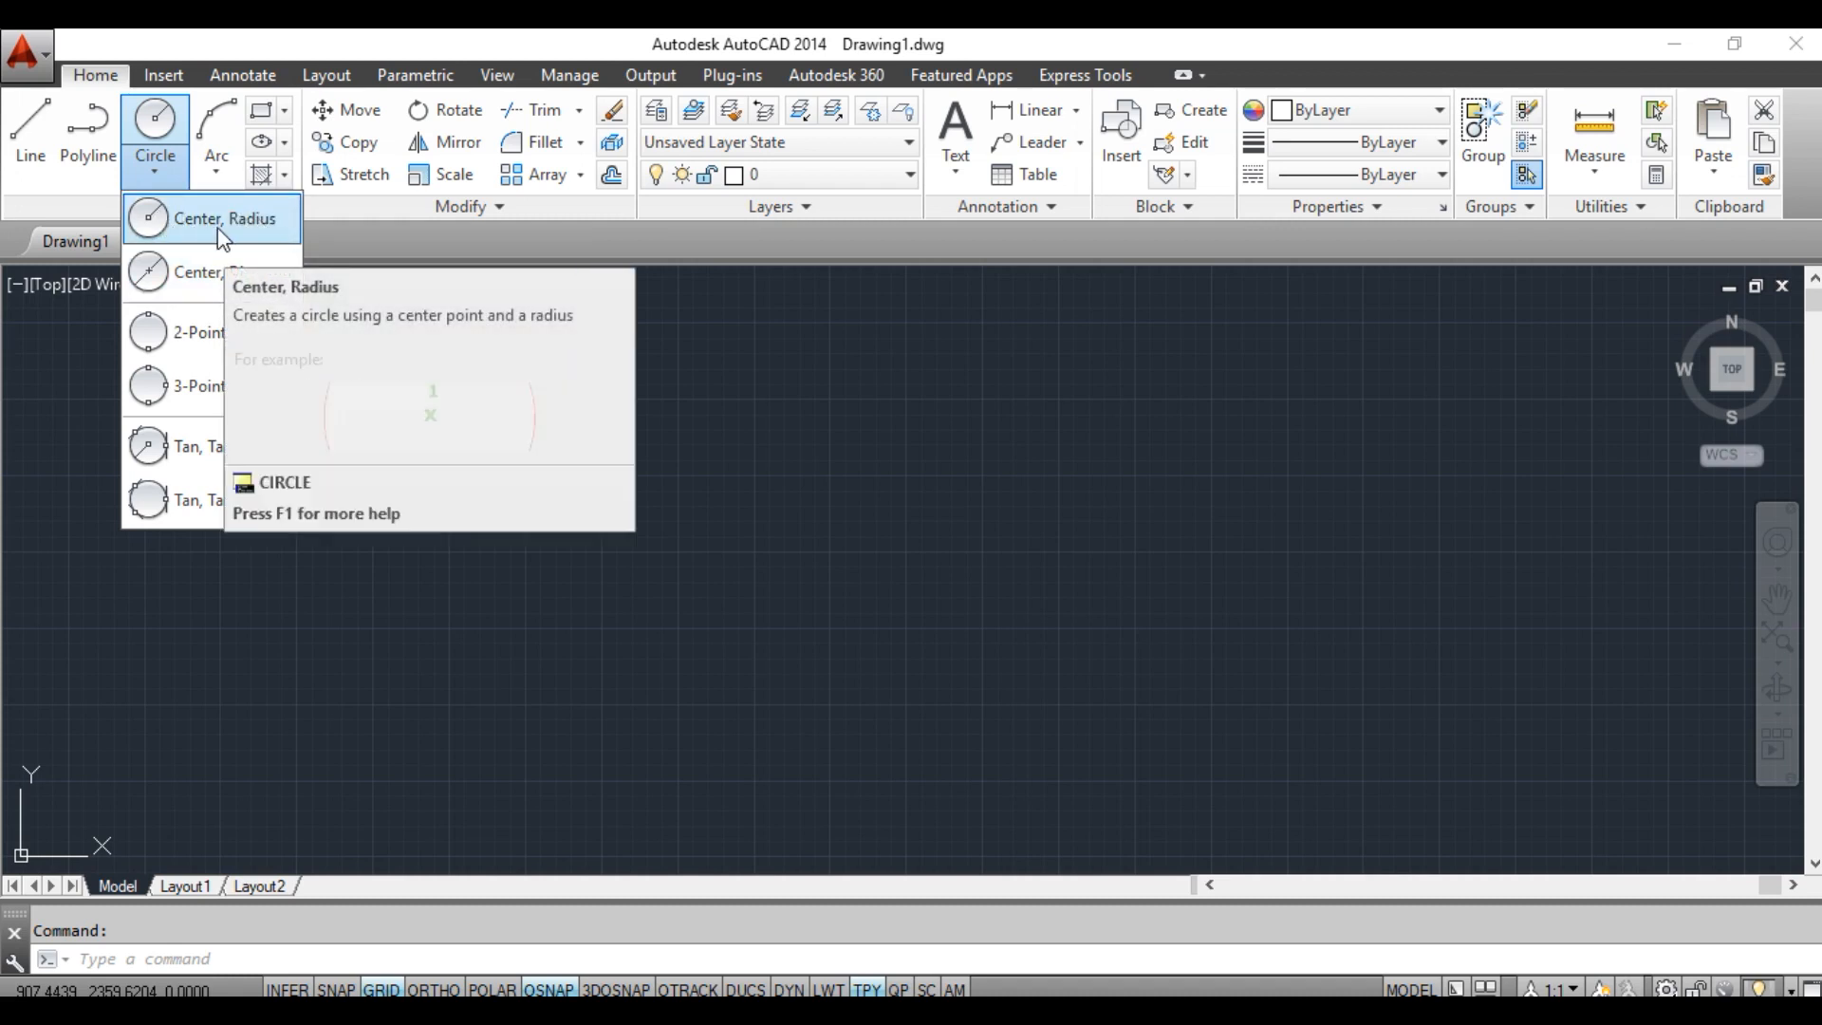
click(396, 427)
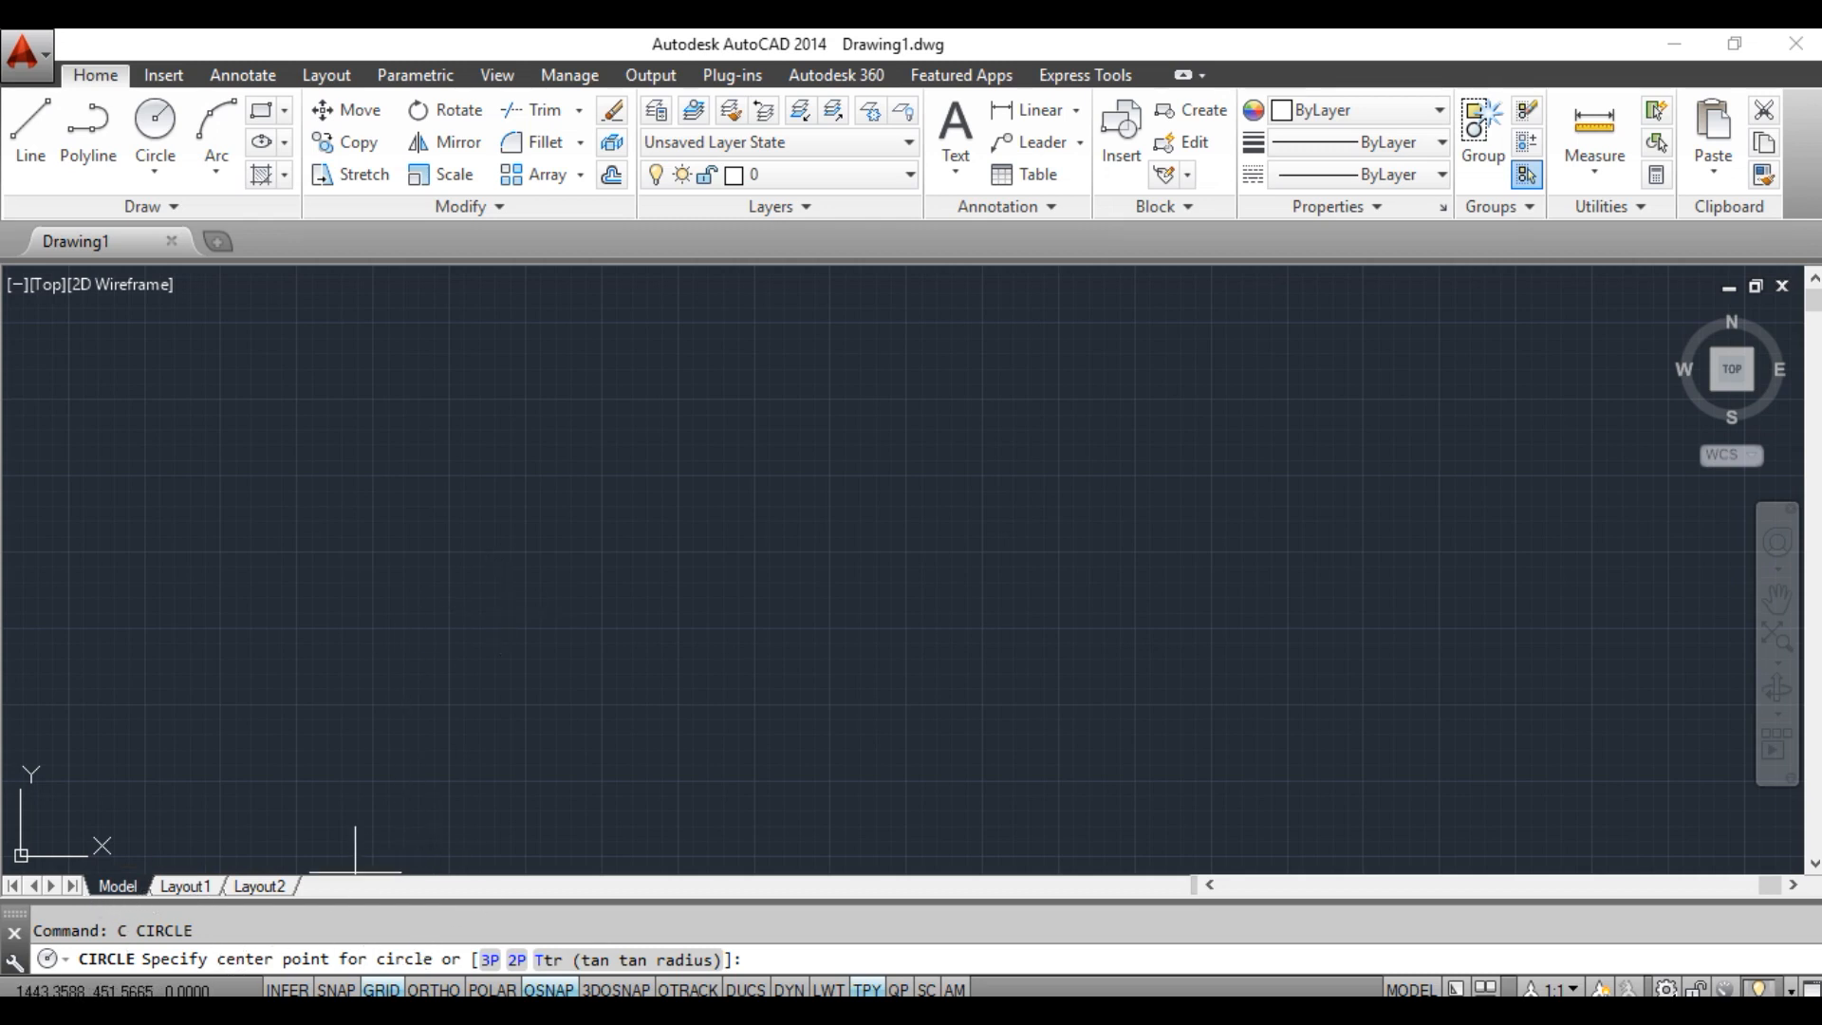
click(577, 485)
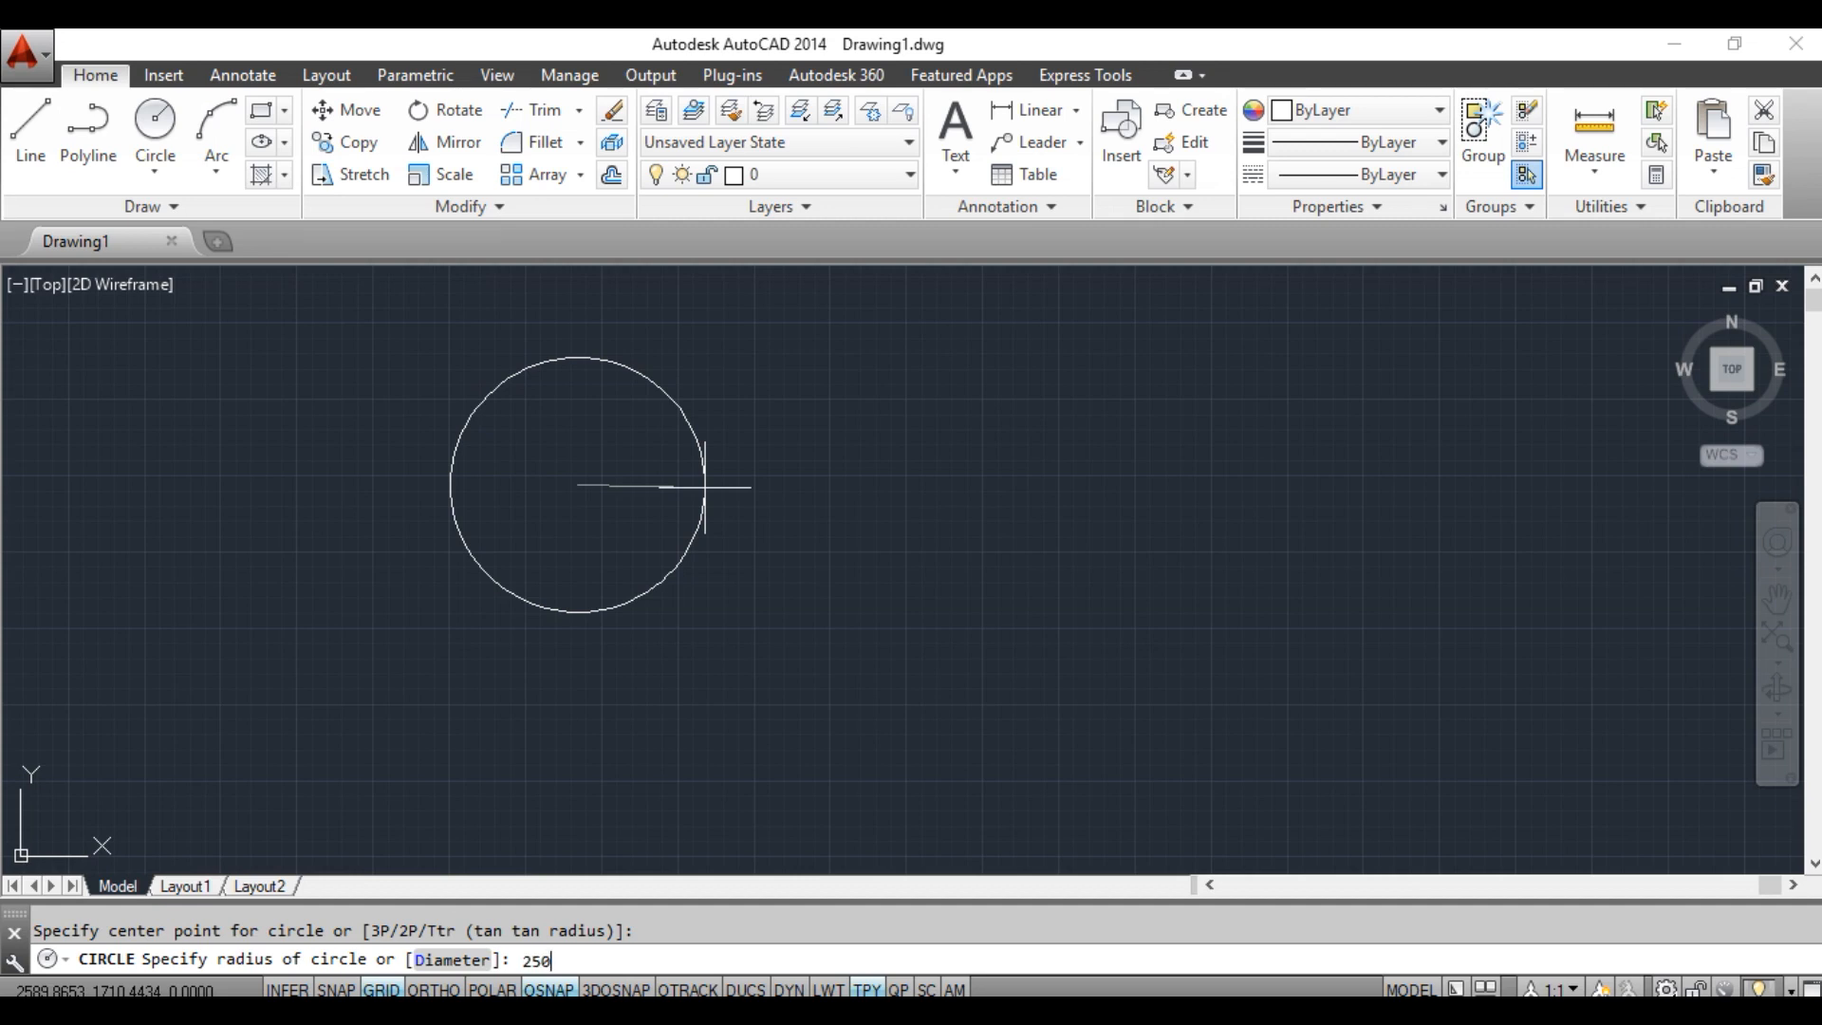
key(Return)
middle_drag(691, 513, 692, 579)
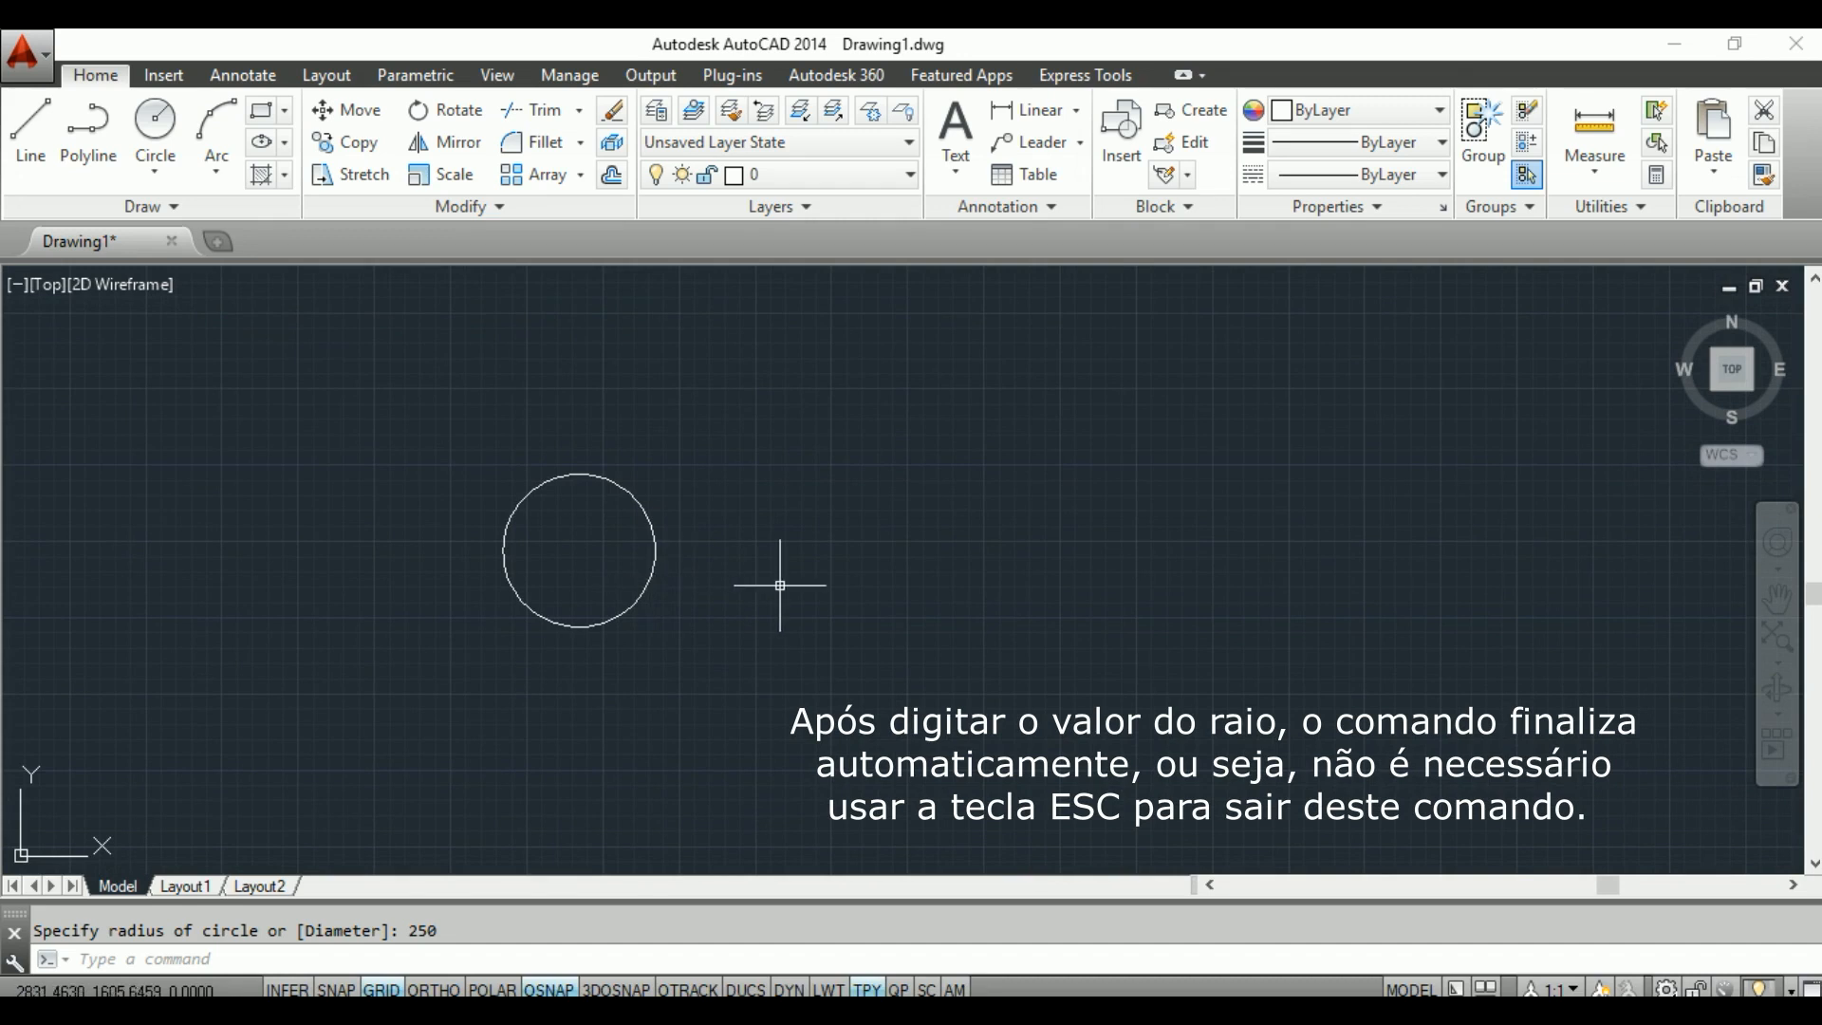
middle_drag(802, 623, 712, 651)
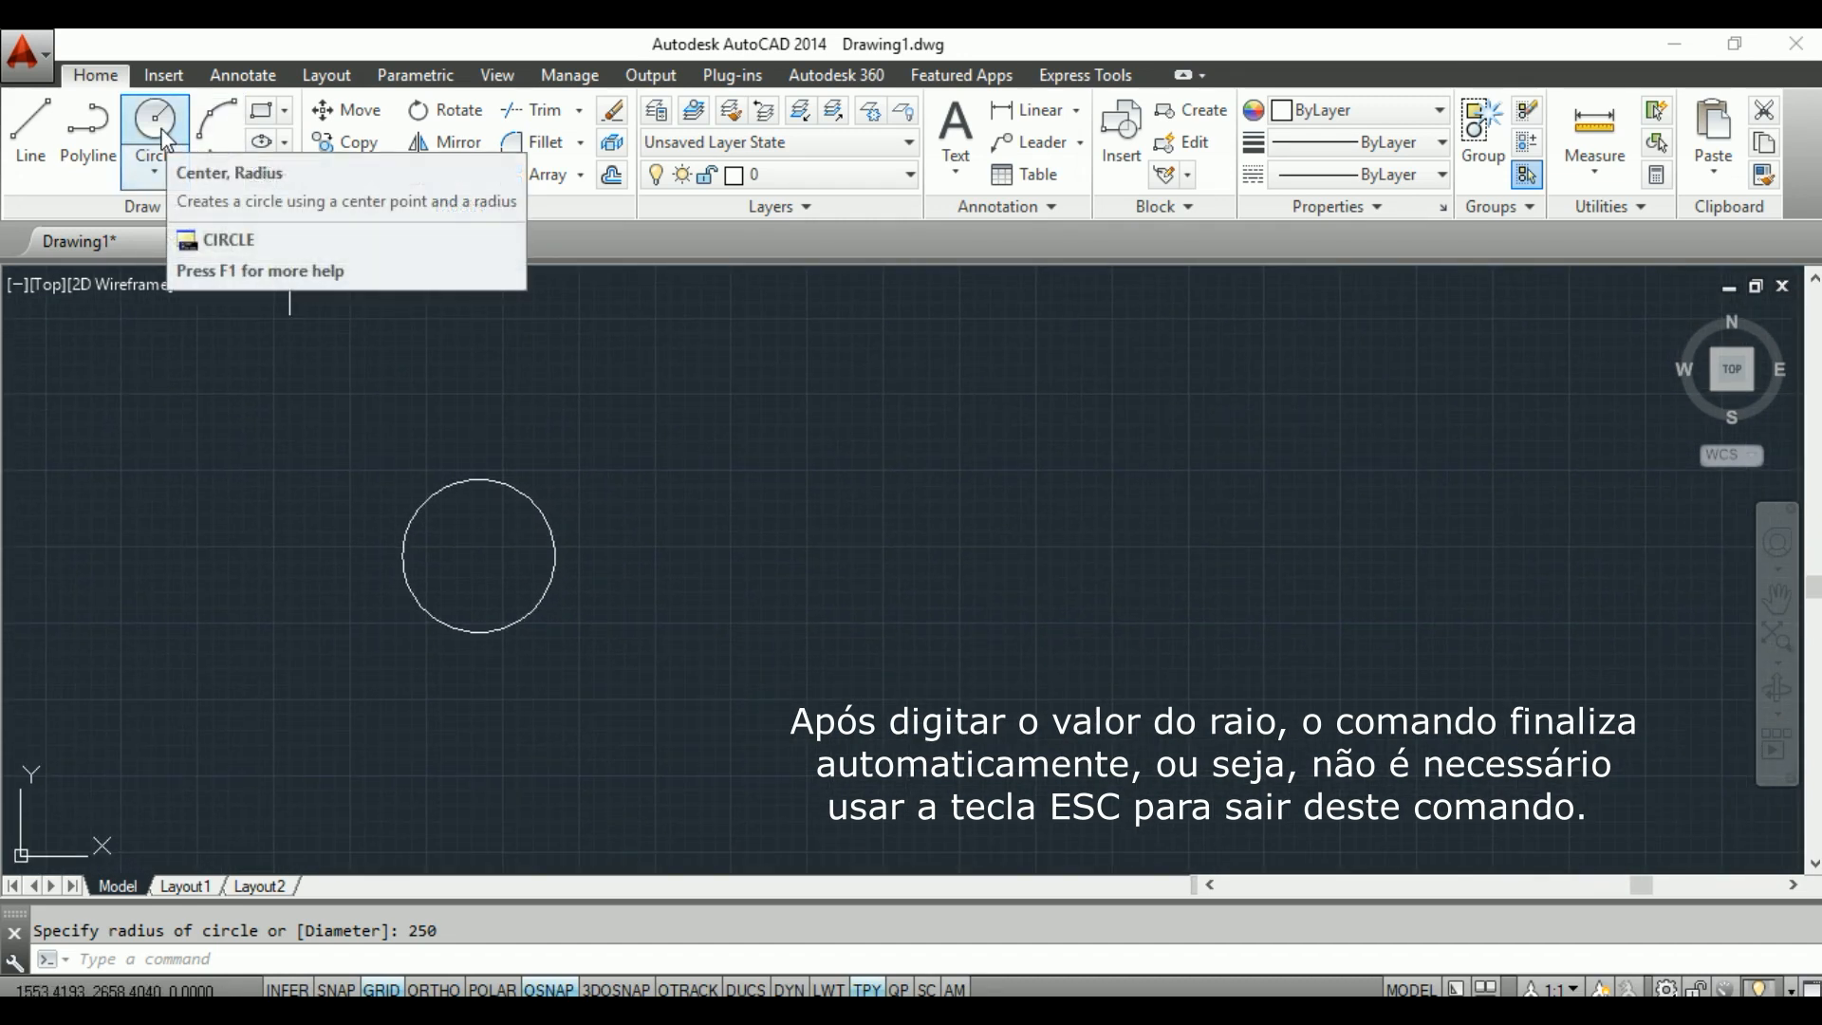
Step: Draw a second circle to the right of the first, using the Diameter option with a value of 250
click(184, 143)
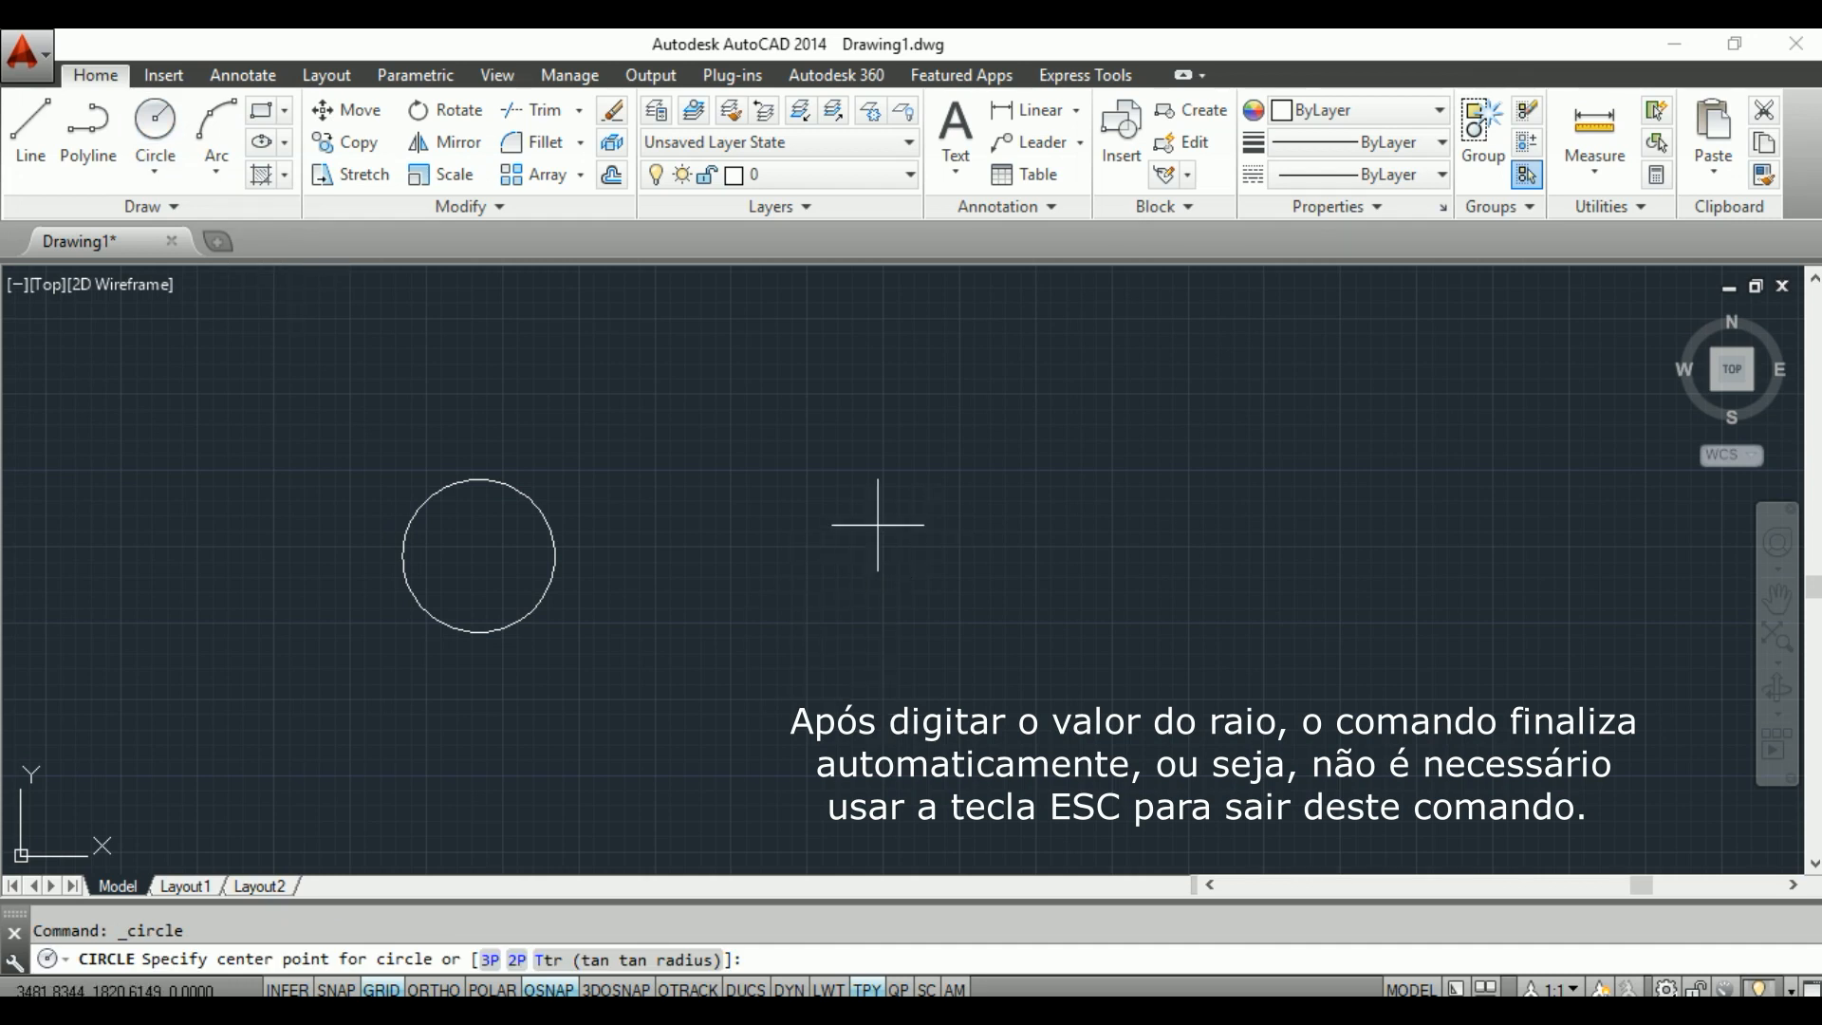
click(847, 572)
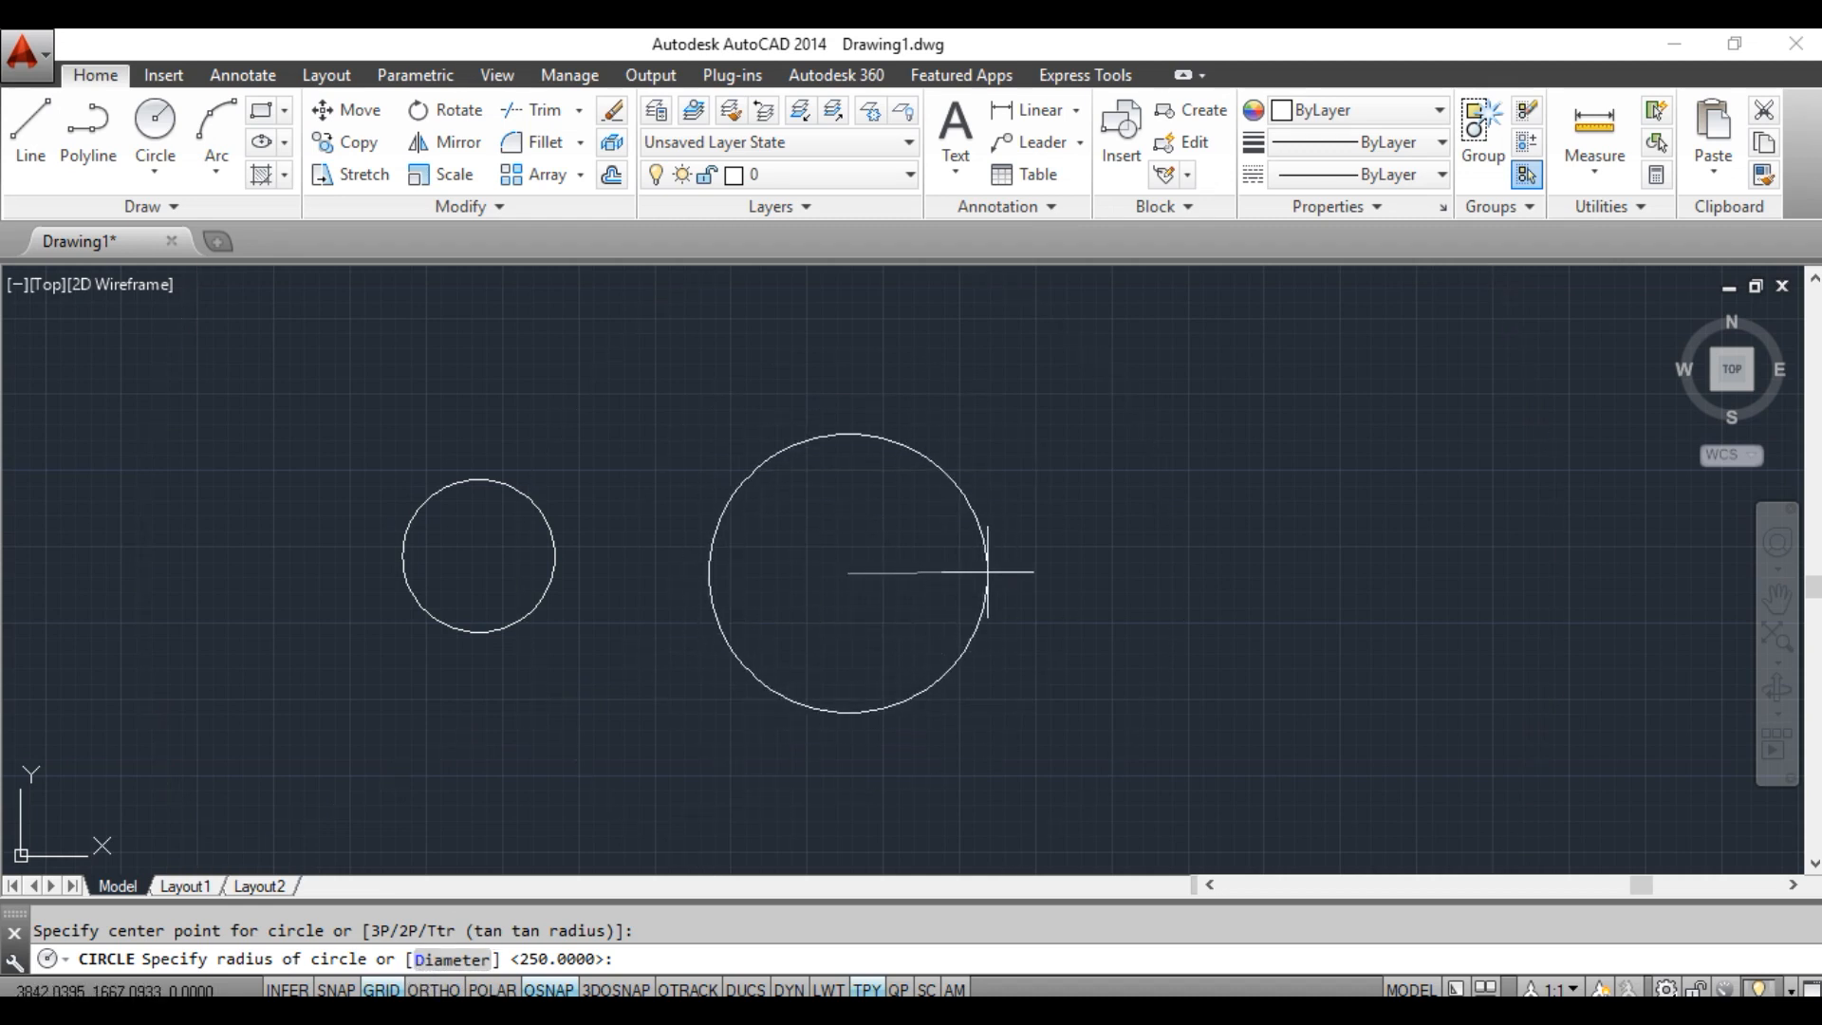
key(Return)
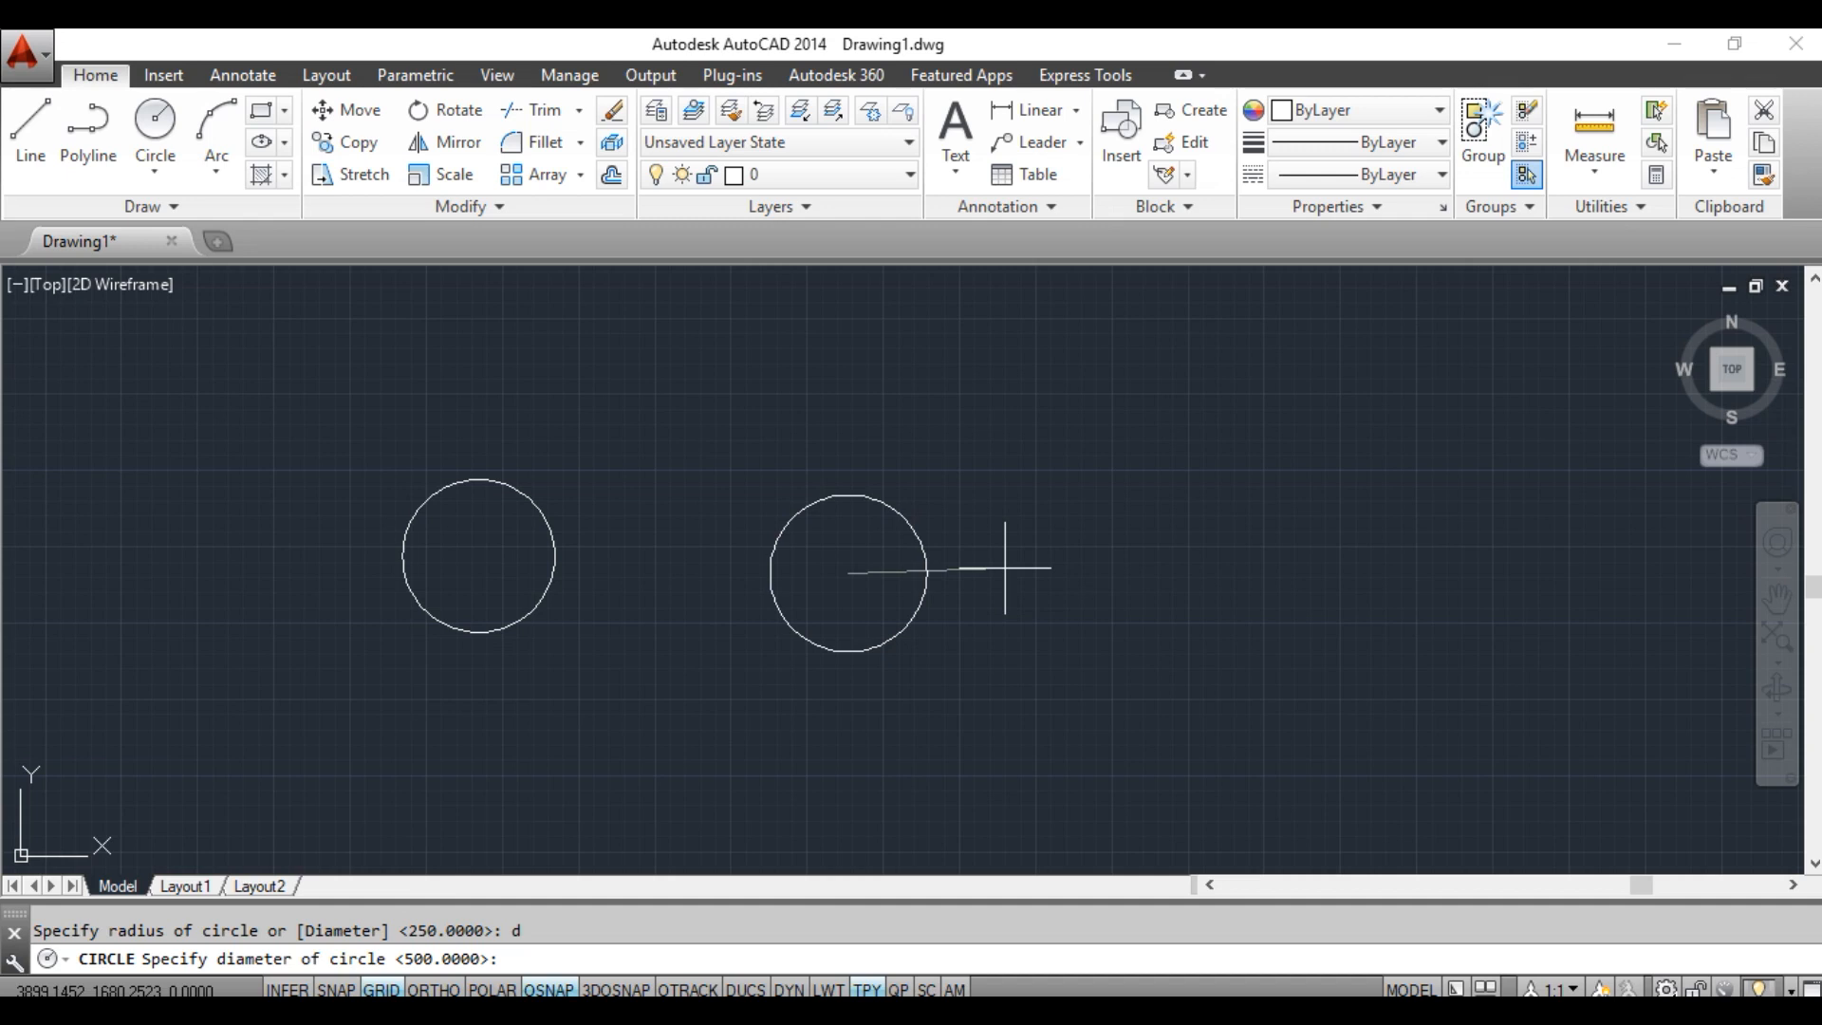
key(Return)
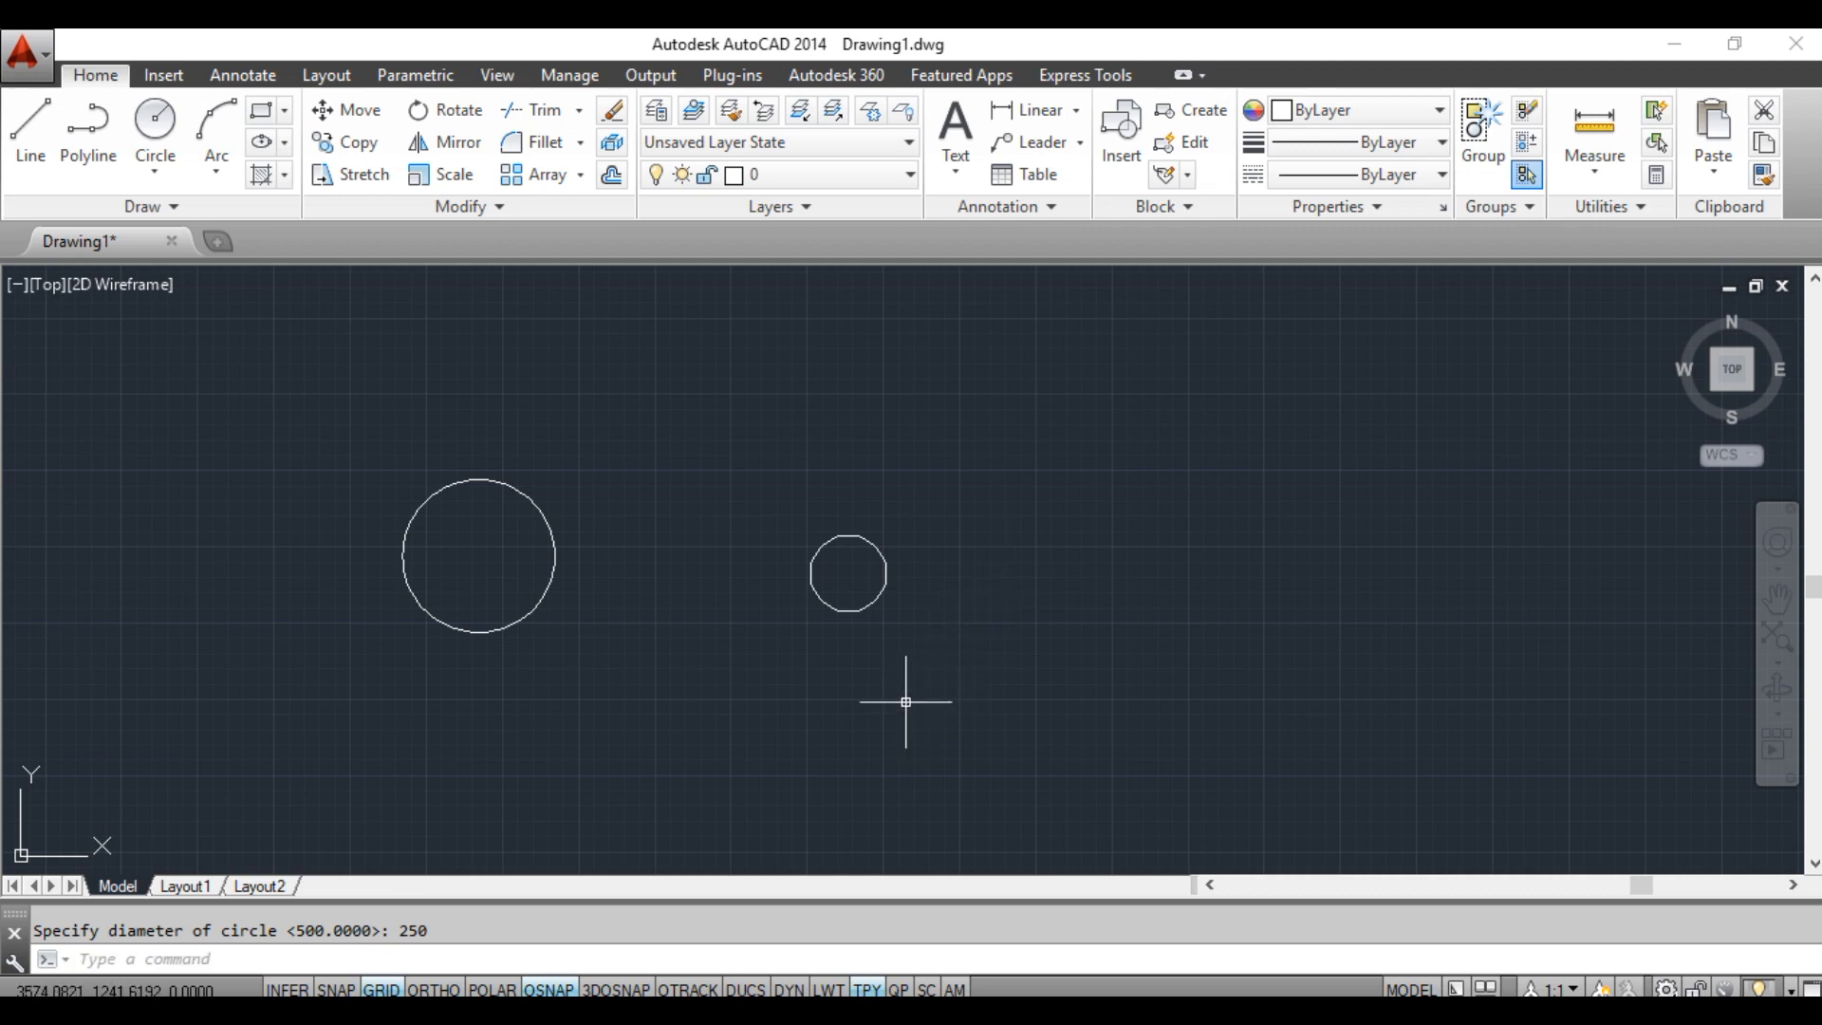
middle_drag(521, 556, 651, 536)
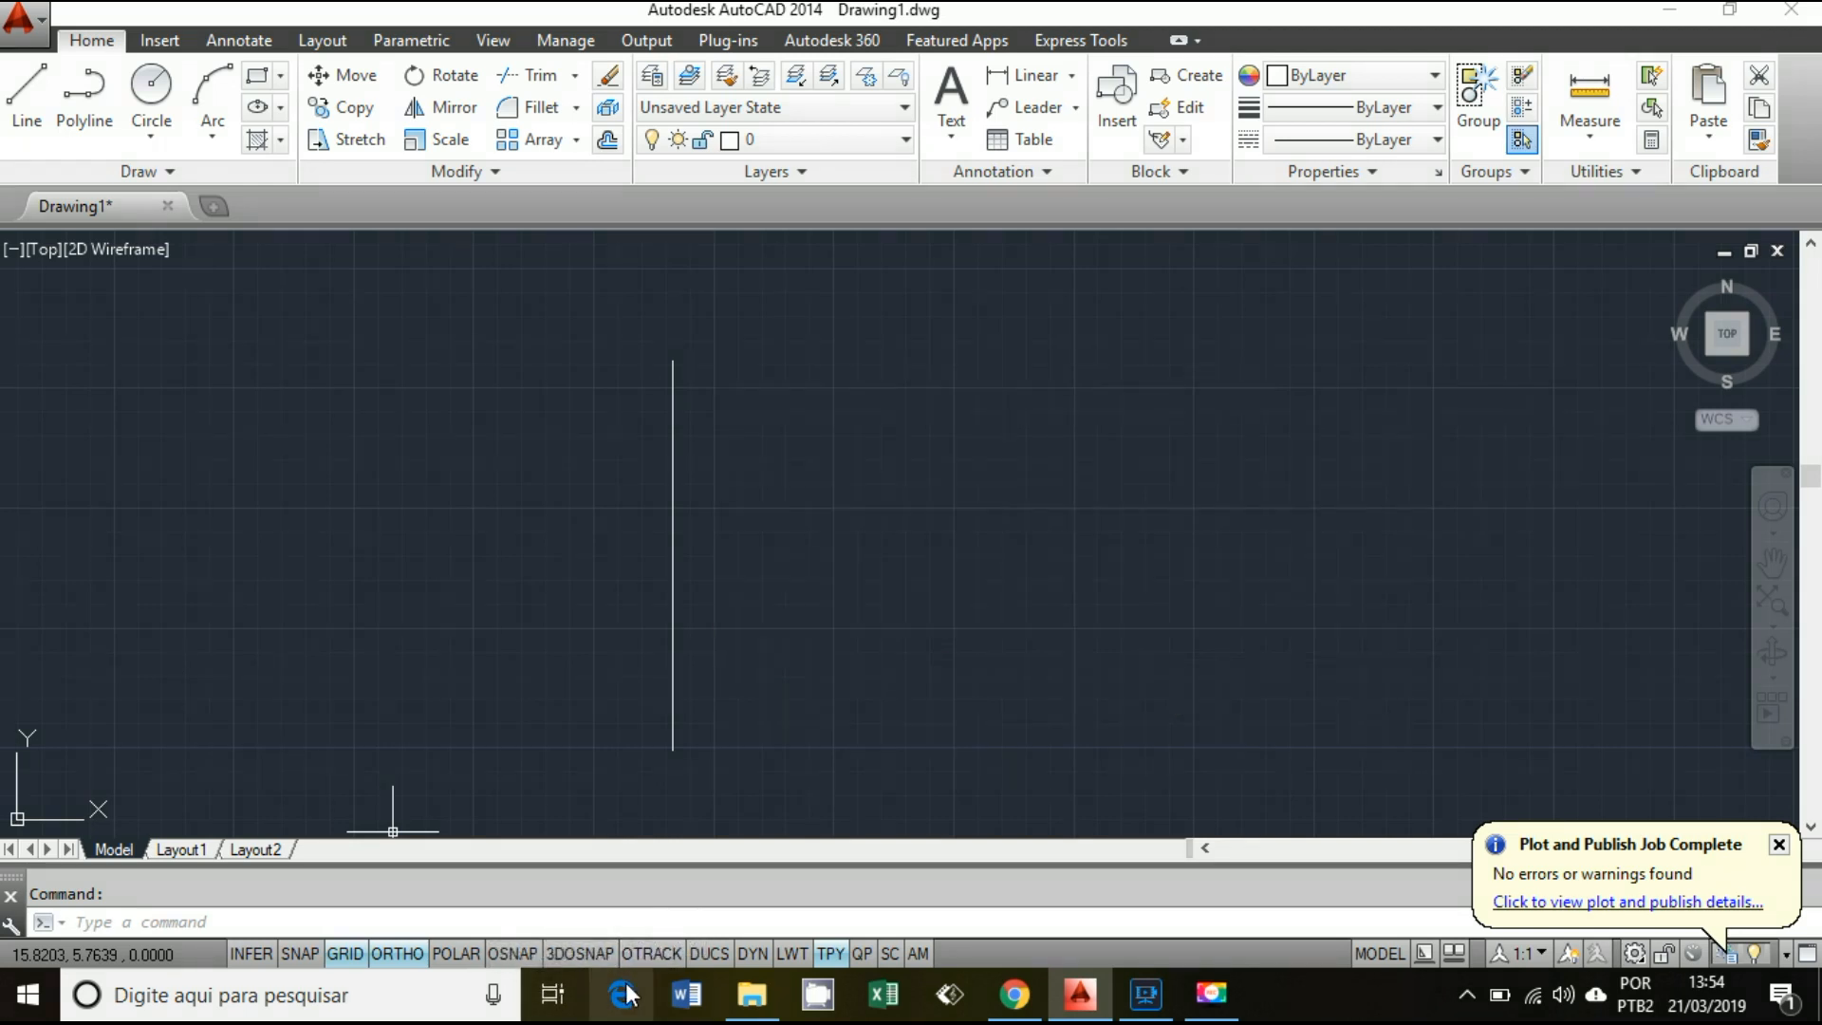
Step: Switch the drafting toggles in the status bar to icons, and back to text labels
right_click(498, 953)
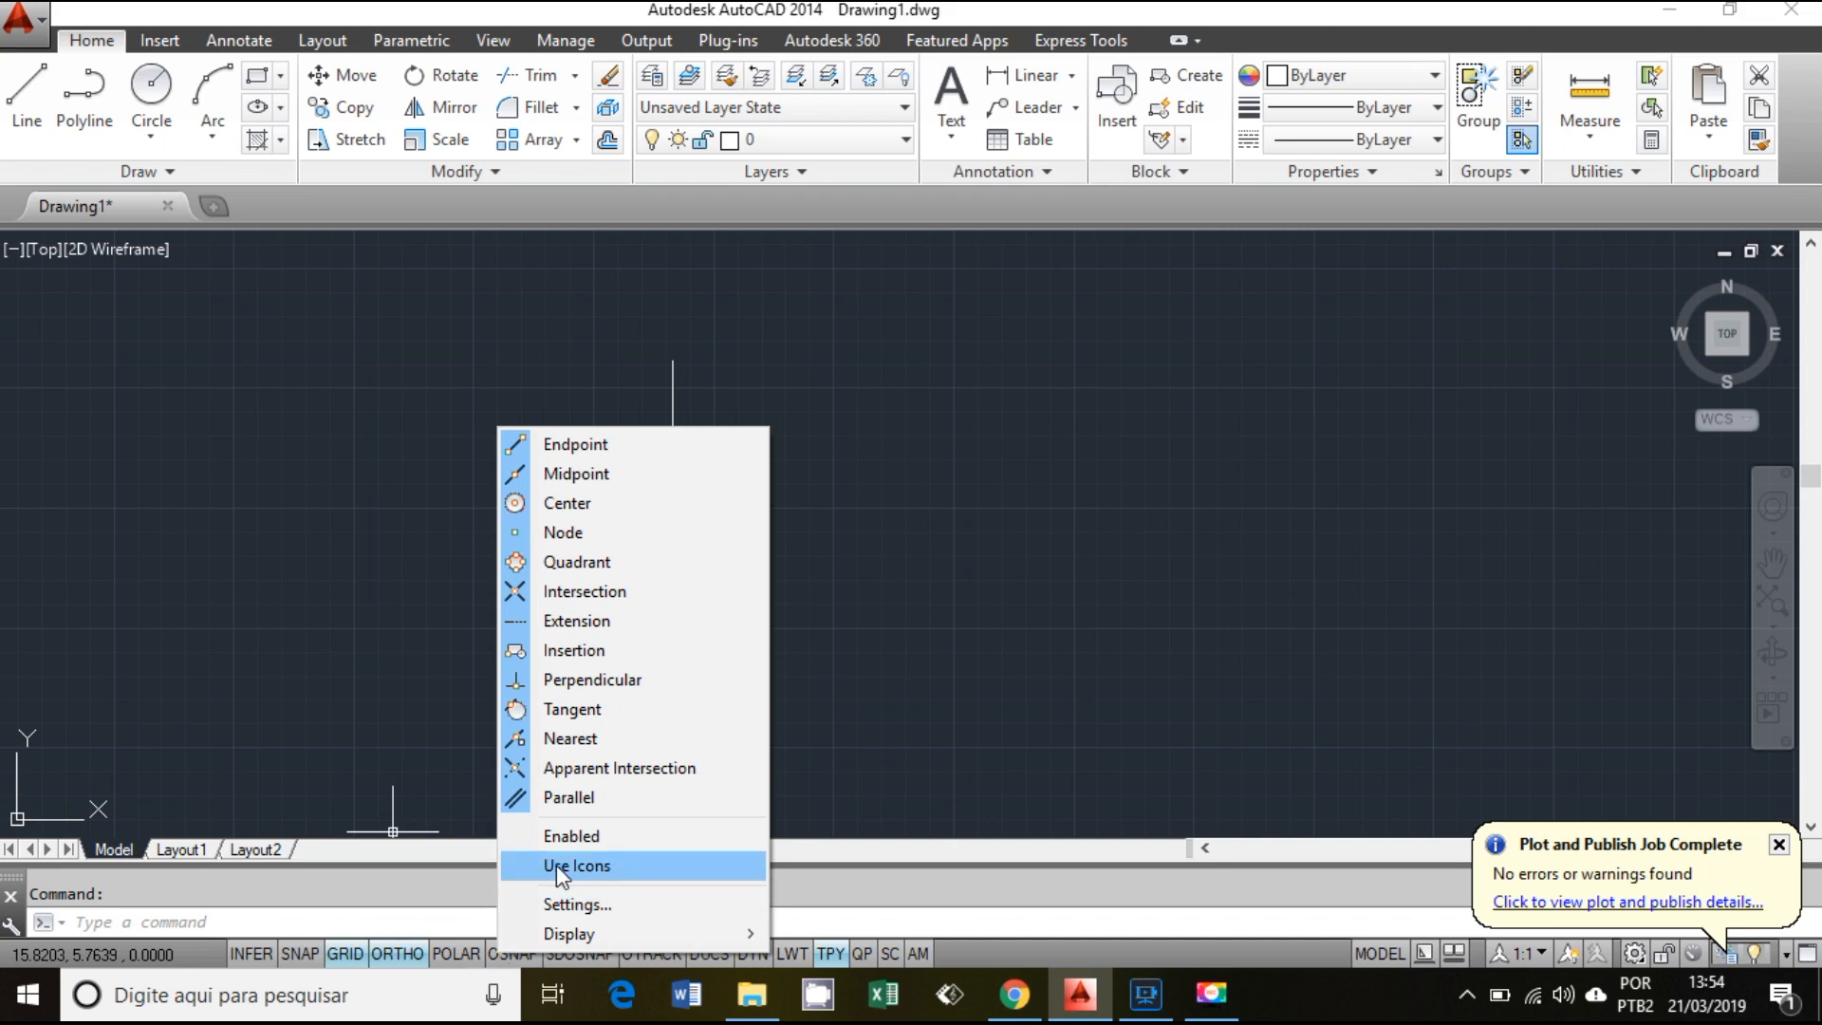
click(623, 863)
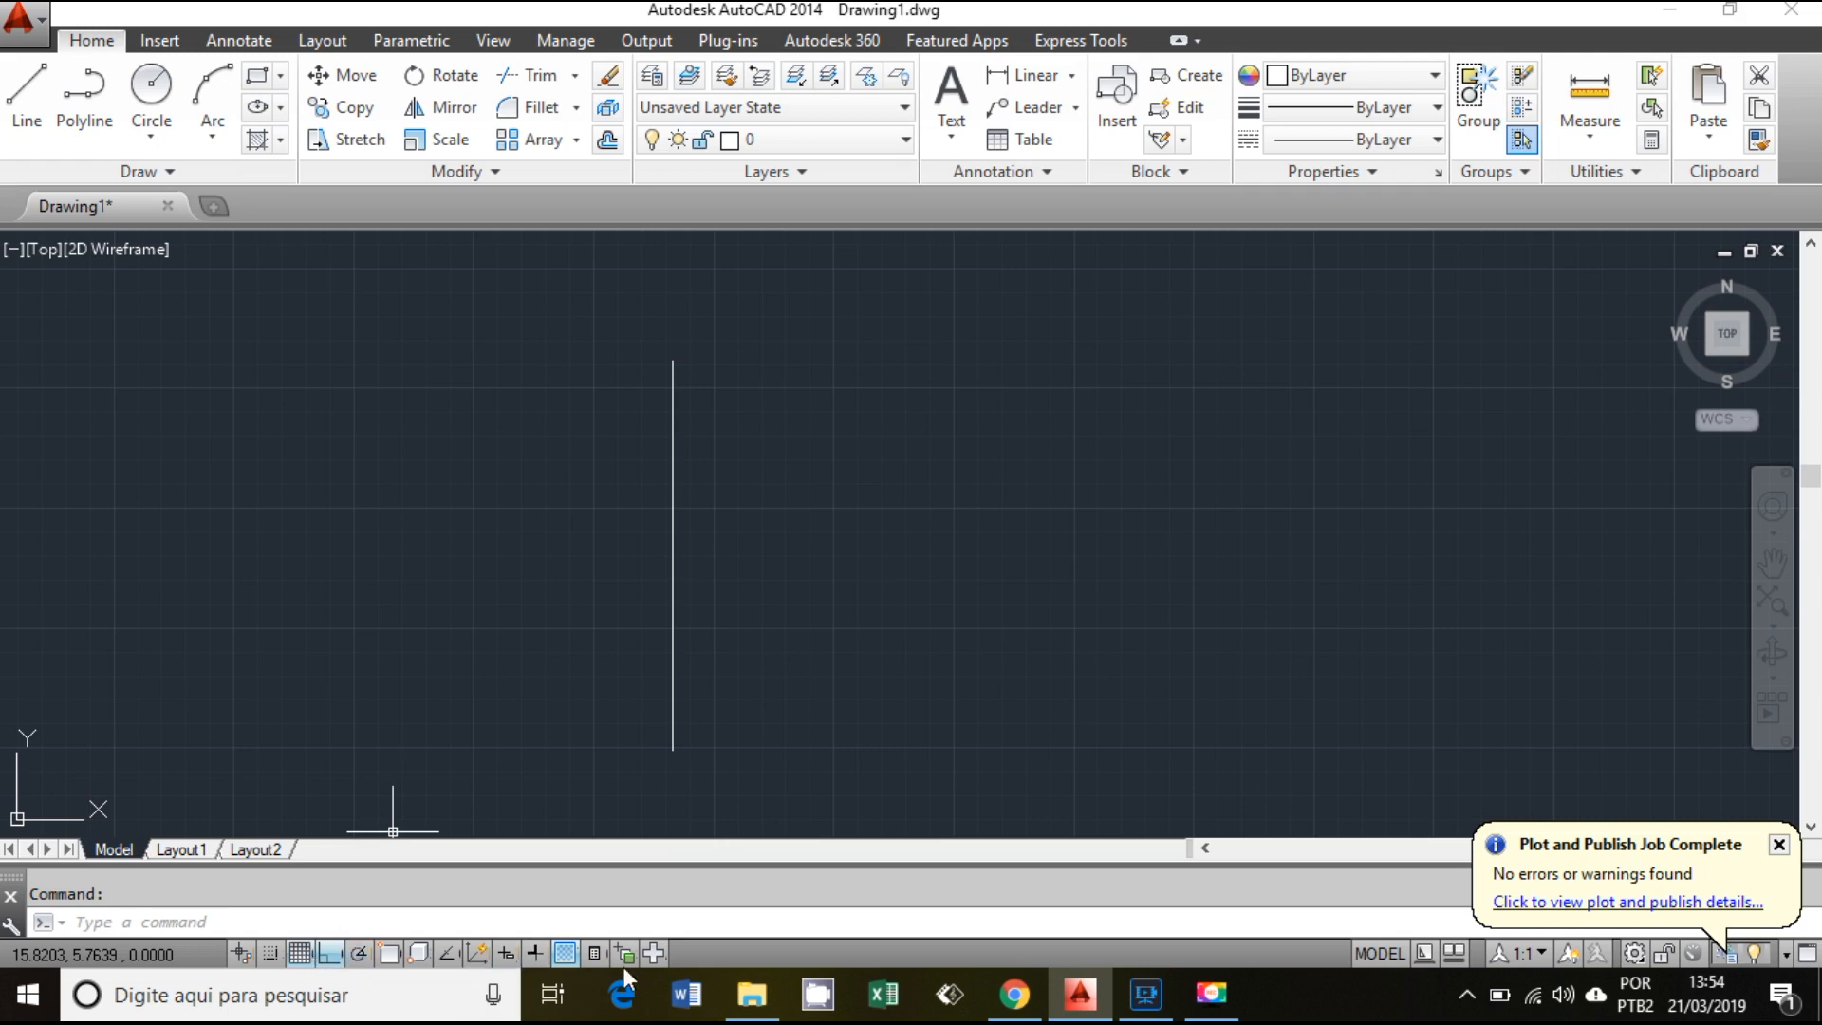
right_click(445, 953)
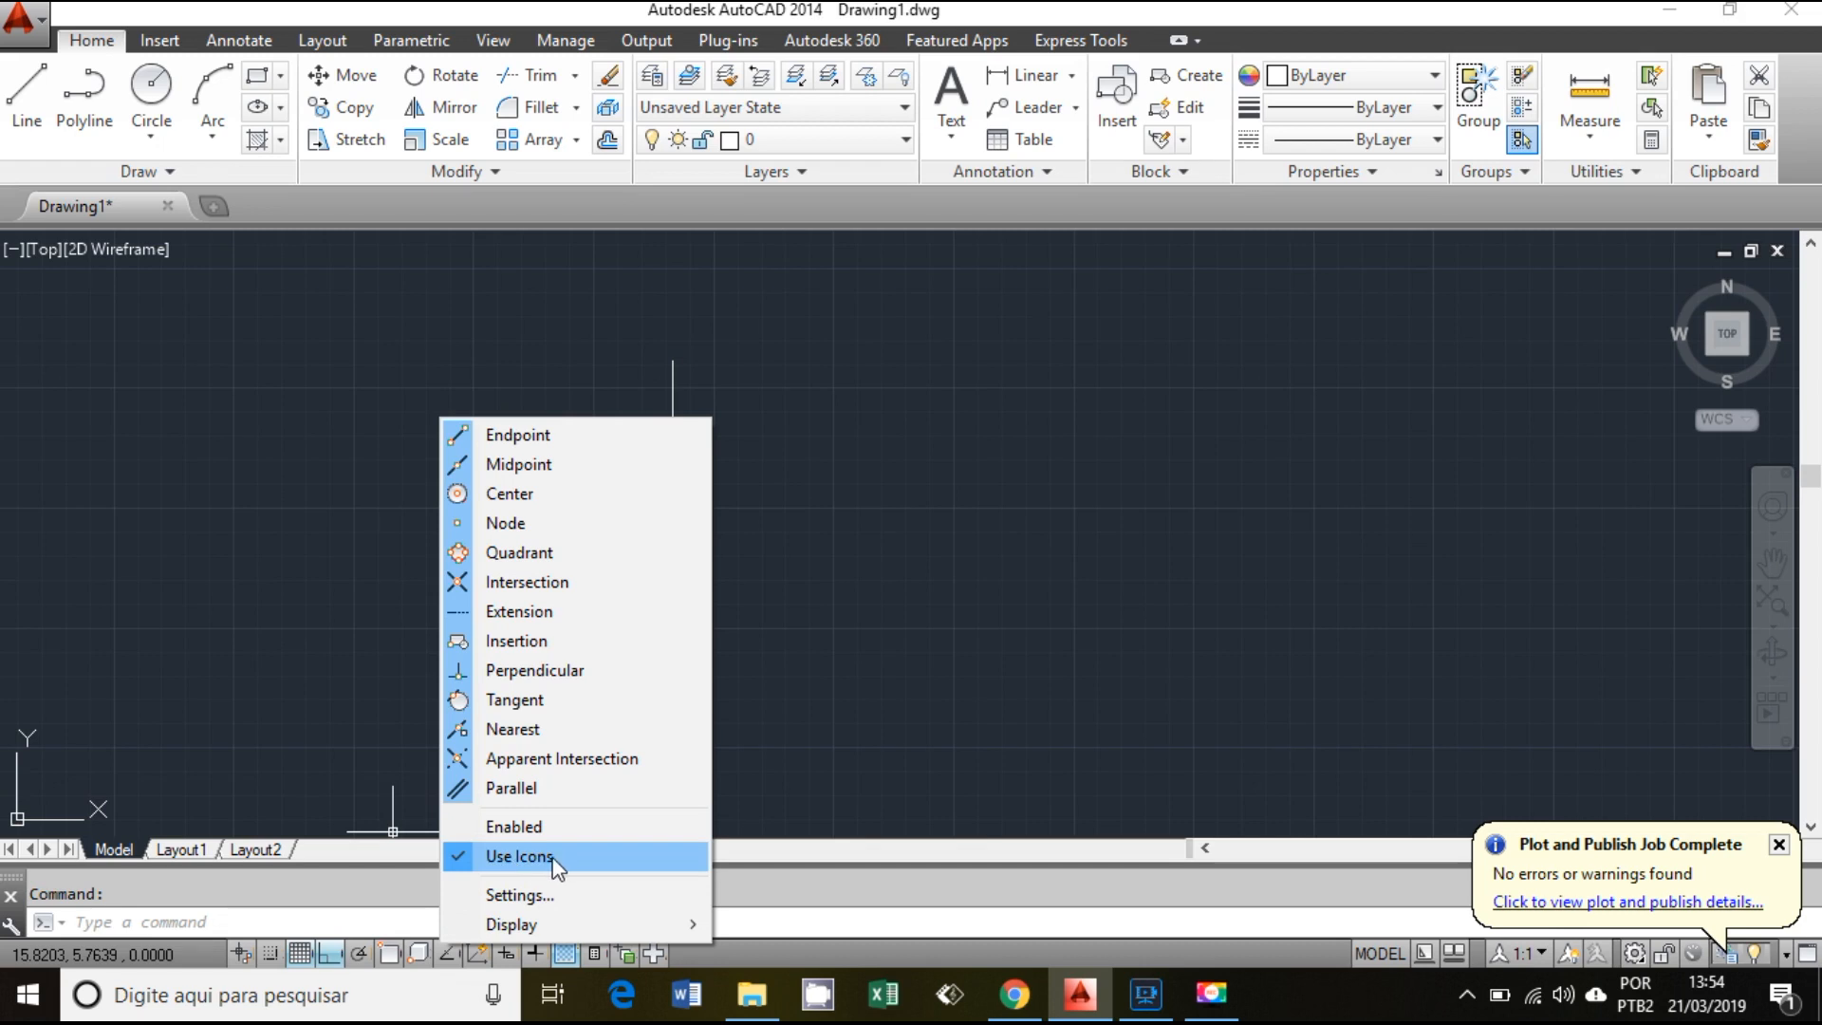
click(555, 855)
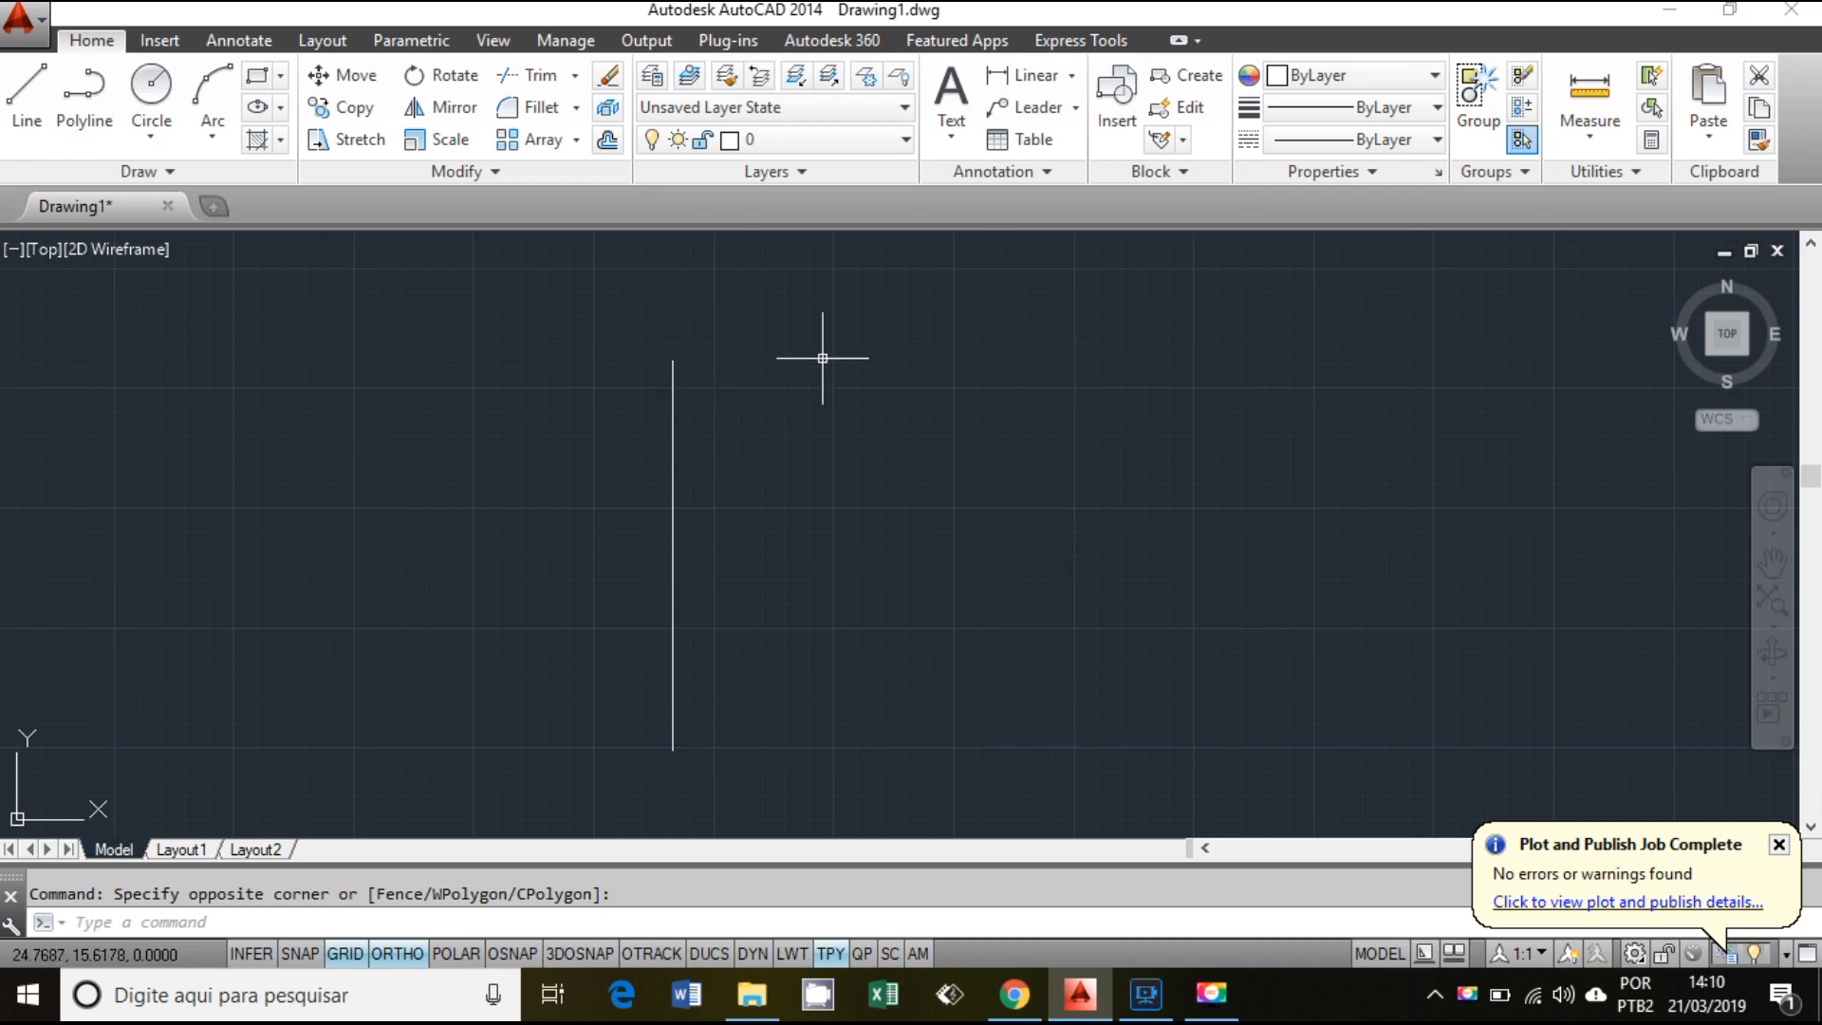
Step: Turn object snap on and draw a horizontal line to the right from the upper endpoint of the vertical line
key(Return)
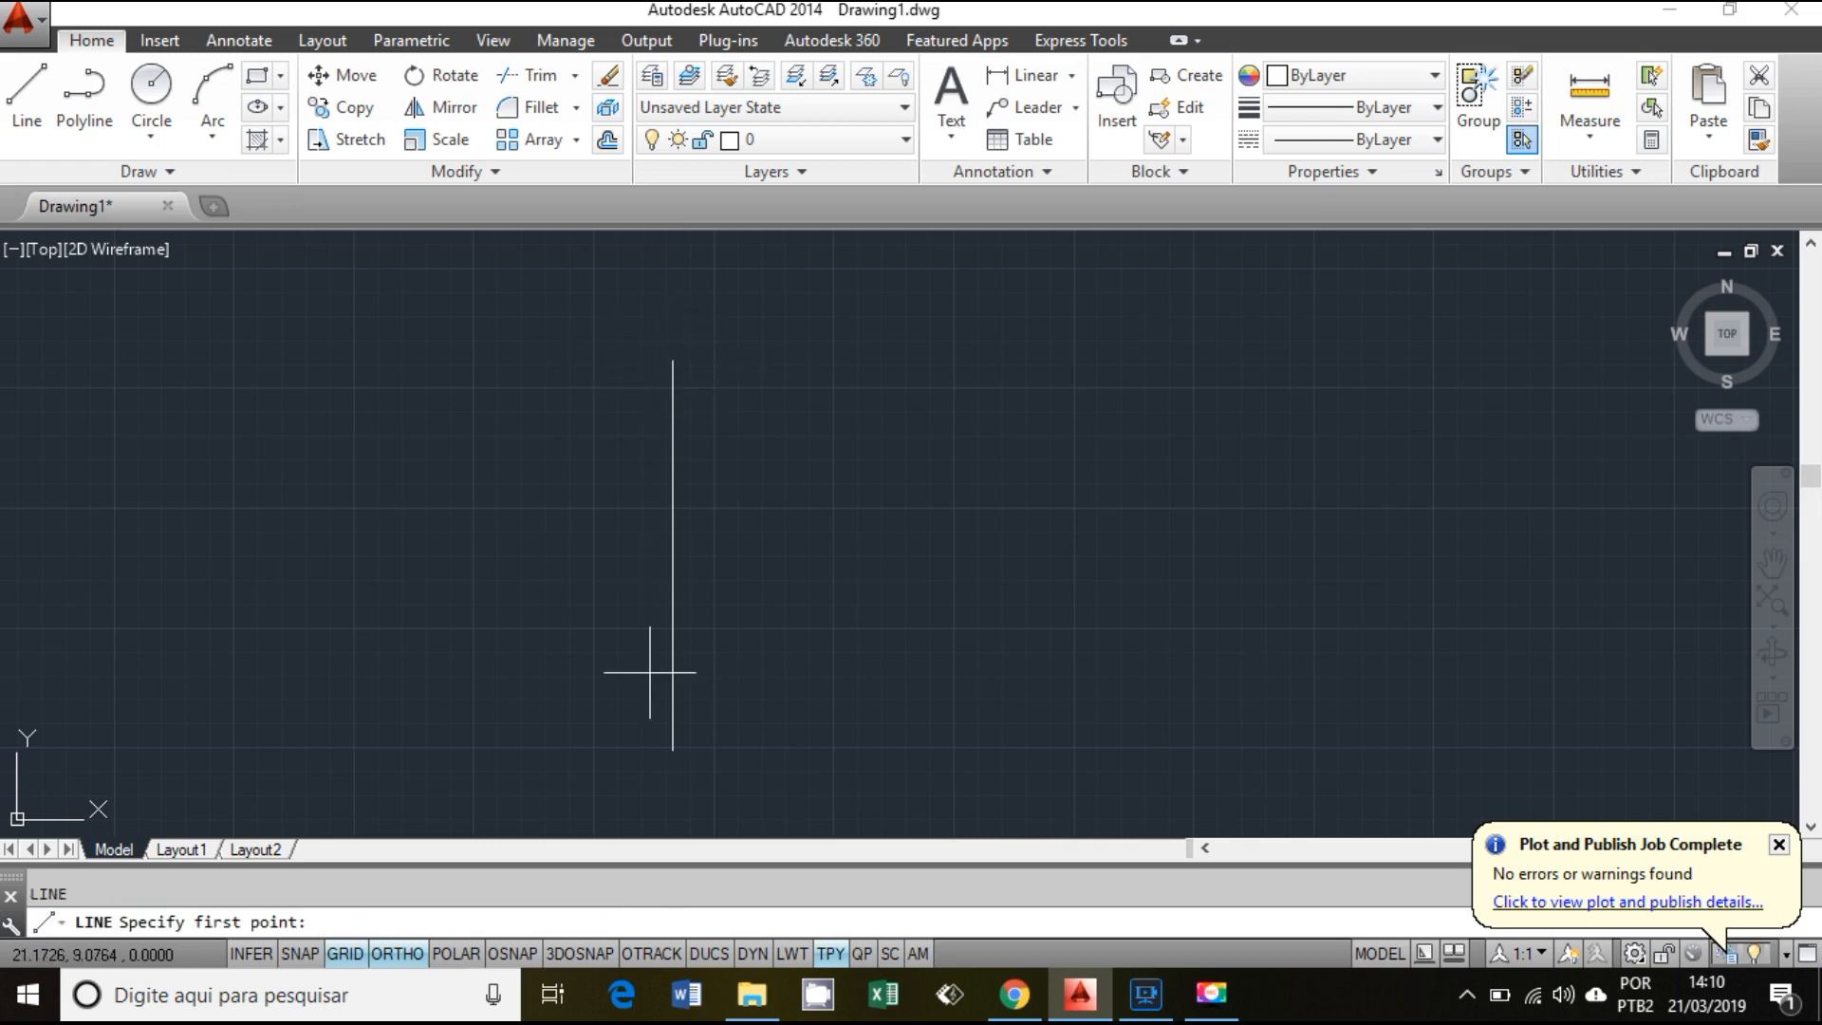
scroll(665, 356, up, 5)
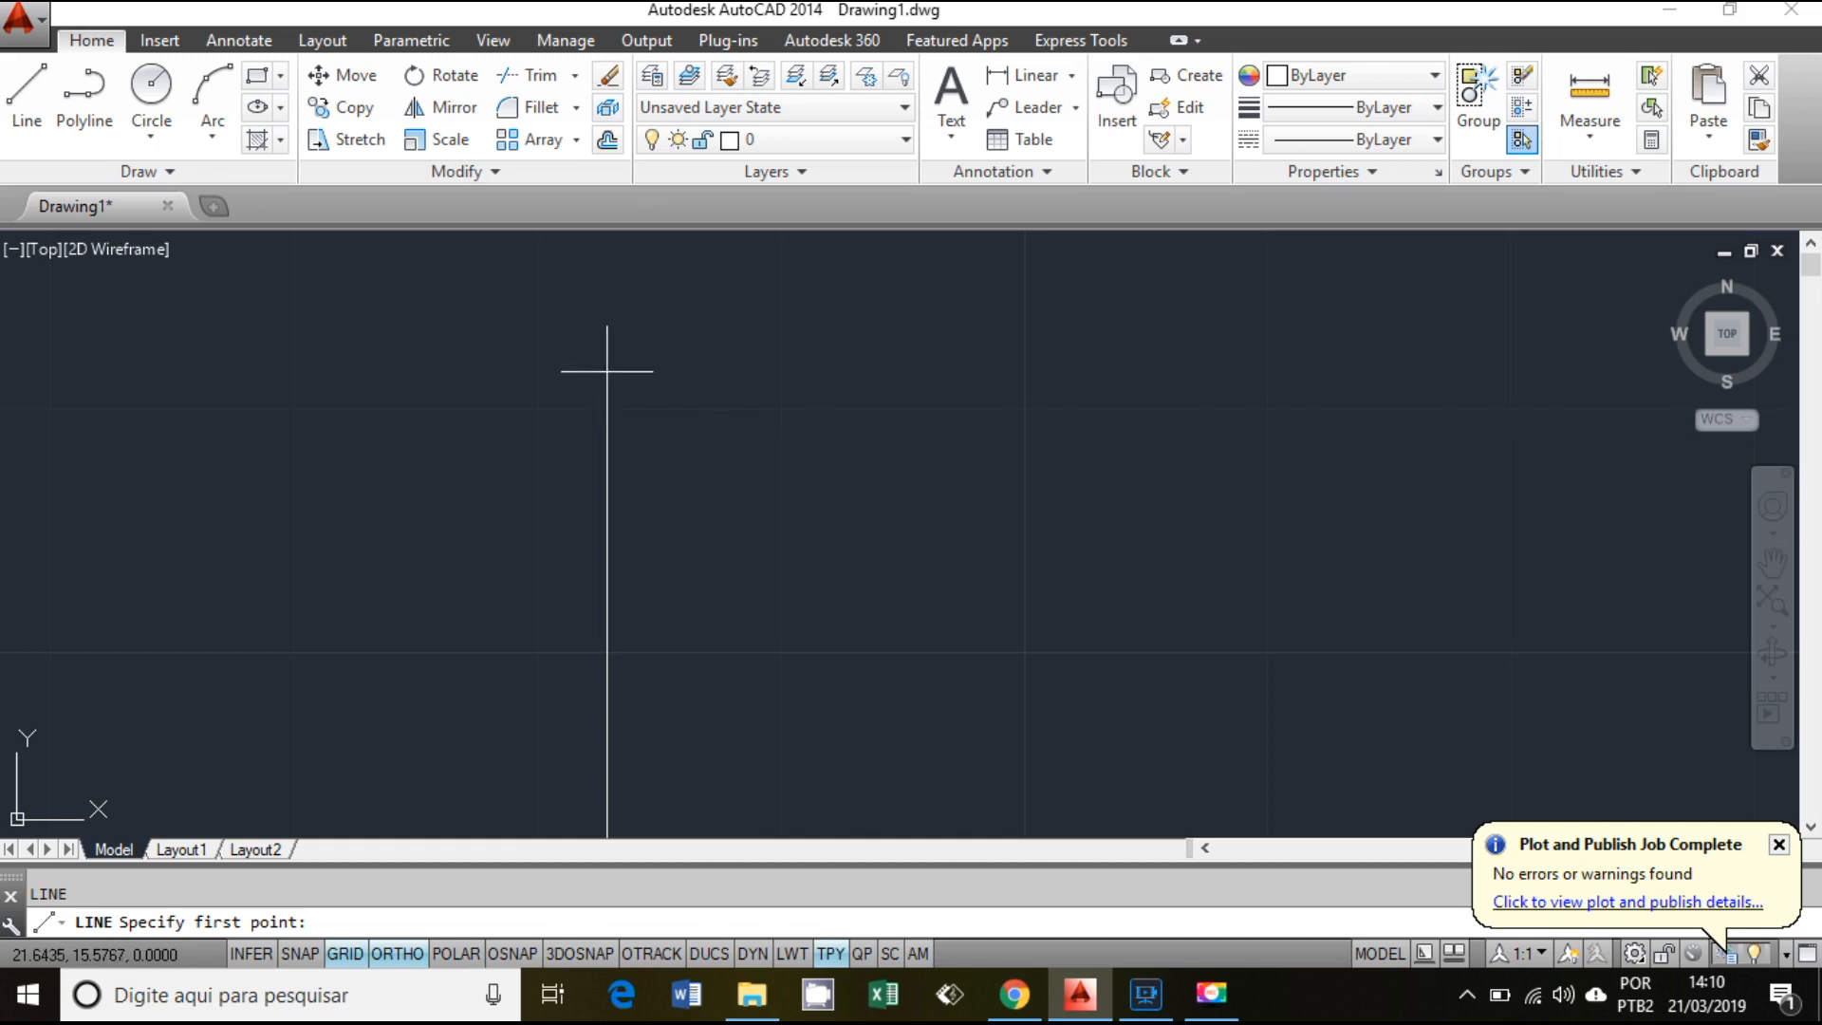
scroll(611, 422, down, 2)
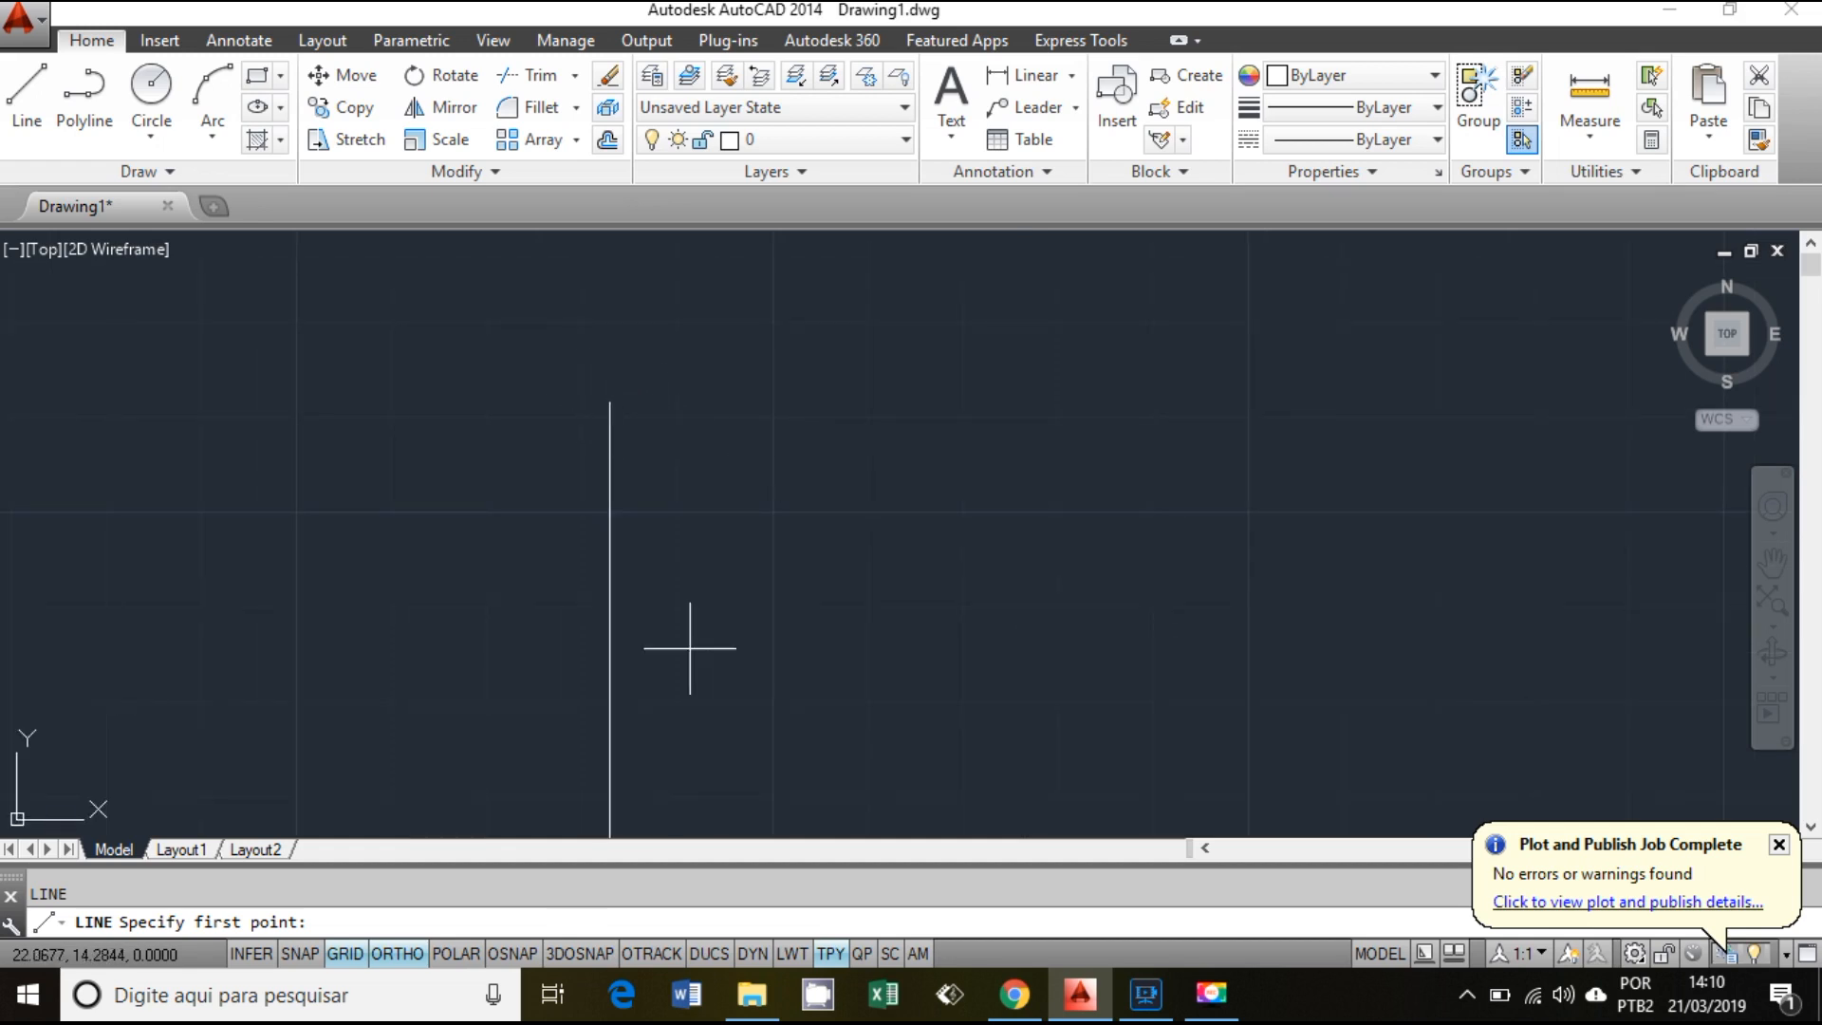
click(511, 954)
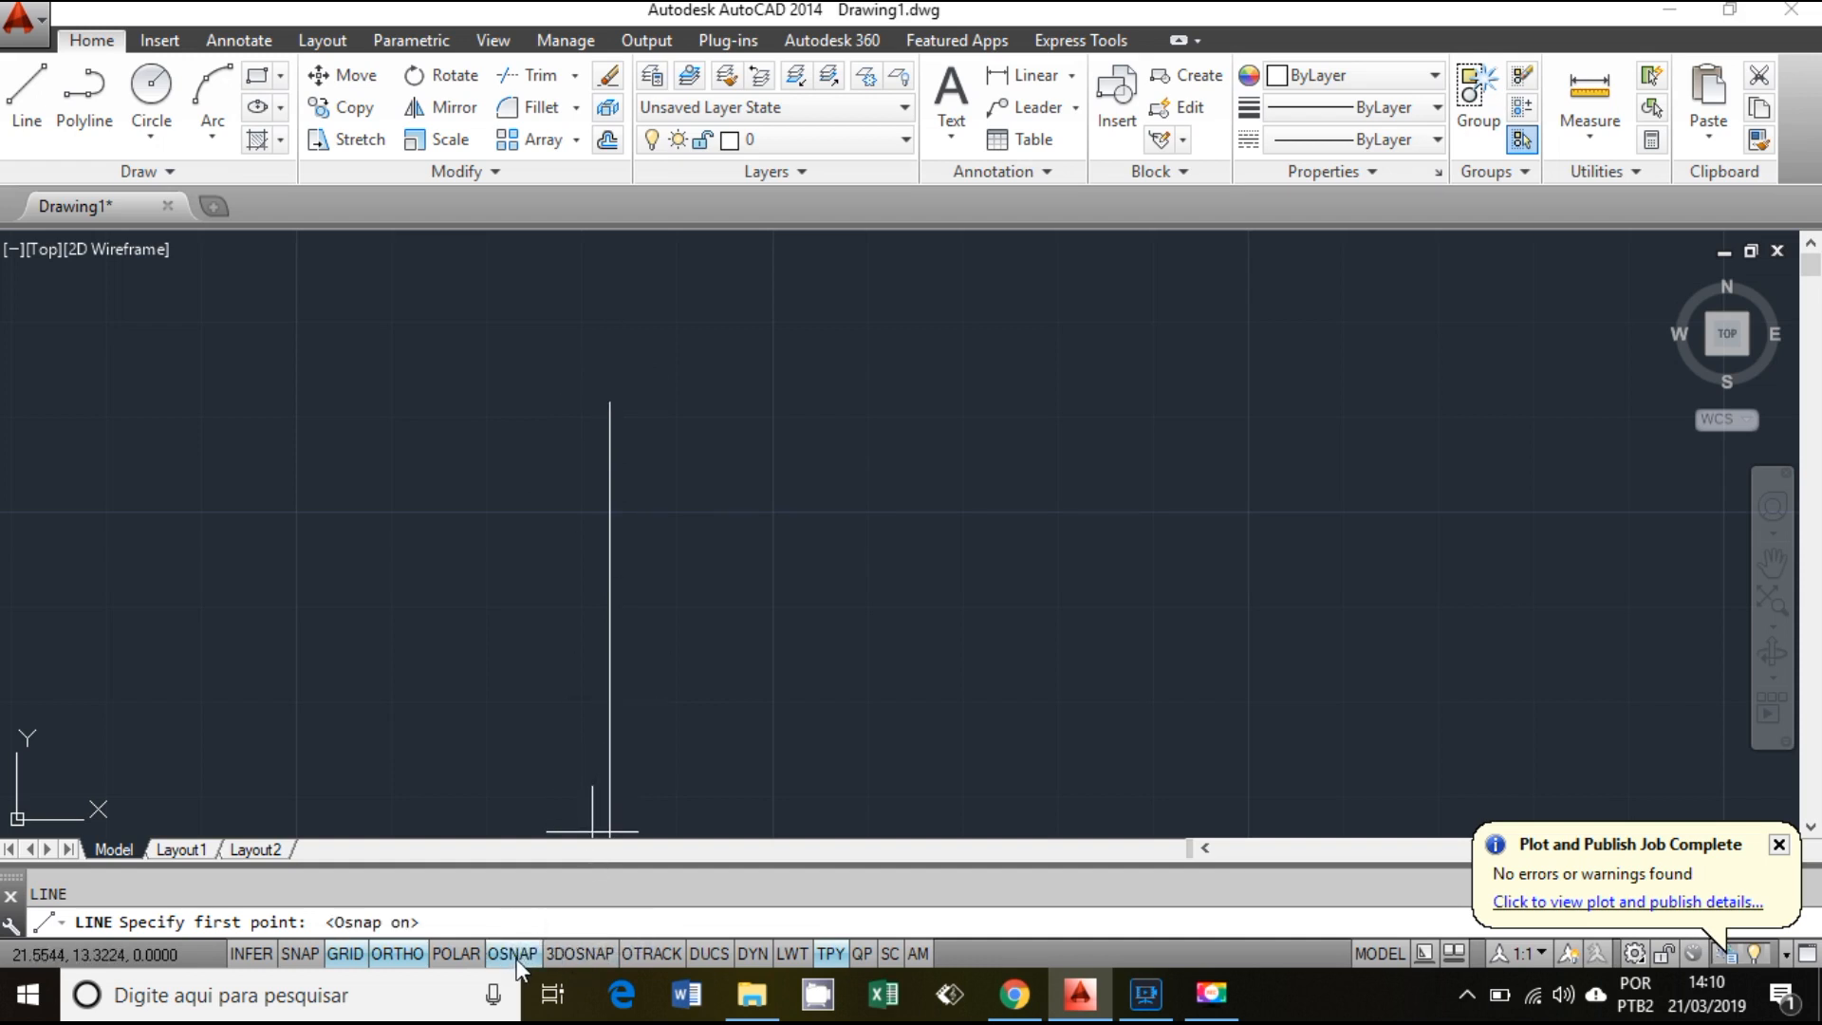
click(609, 400)
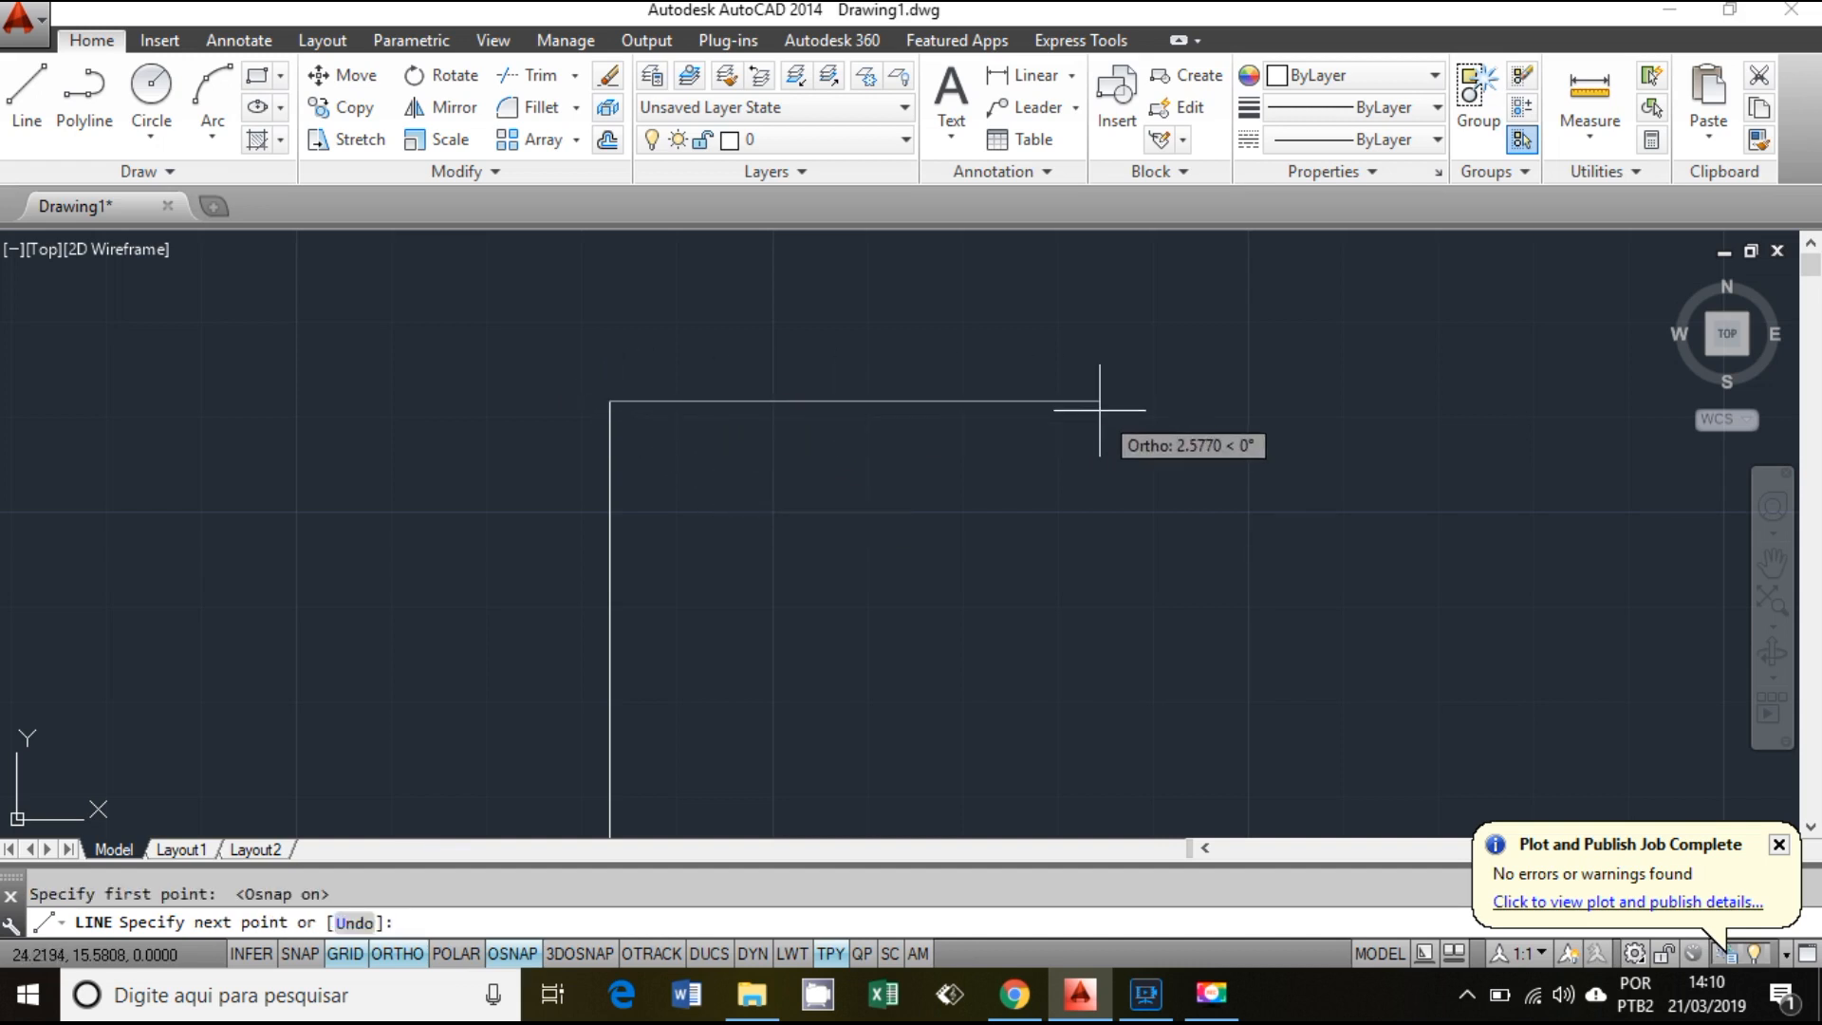
scroll(949, 418, down, 2)
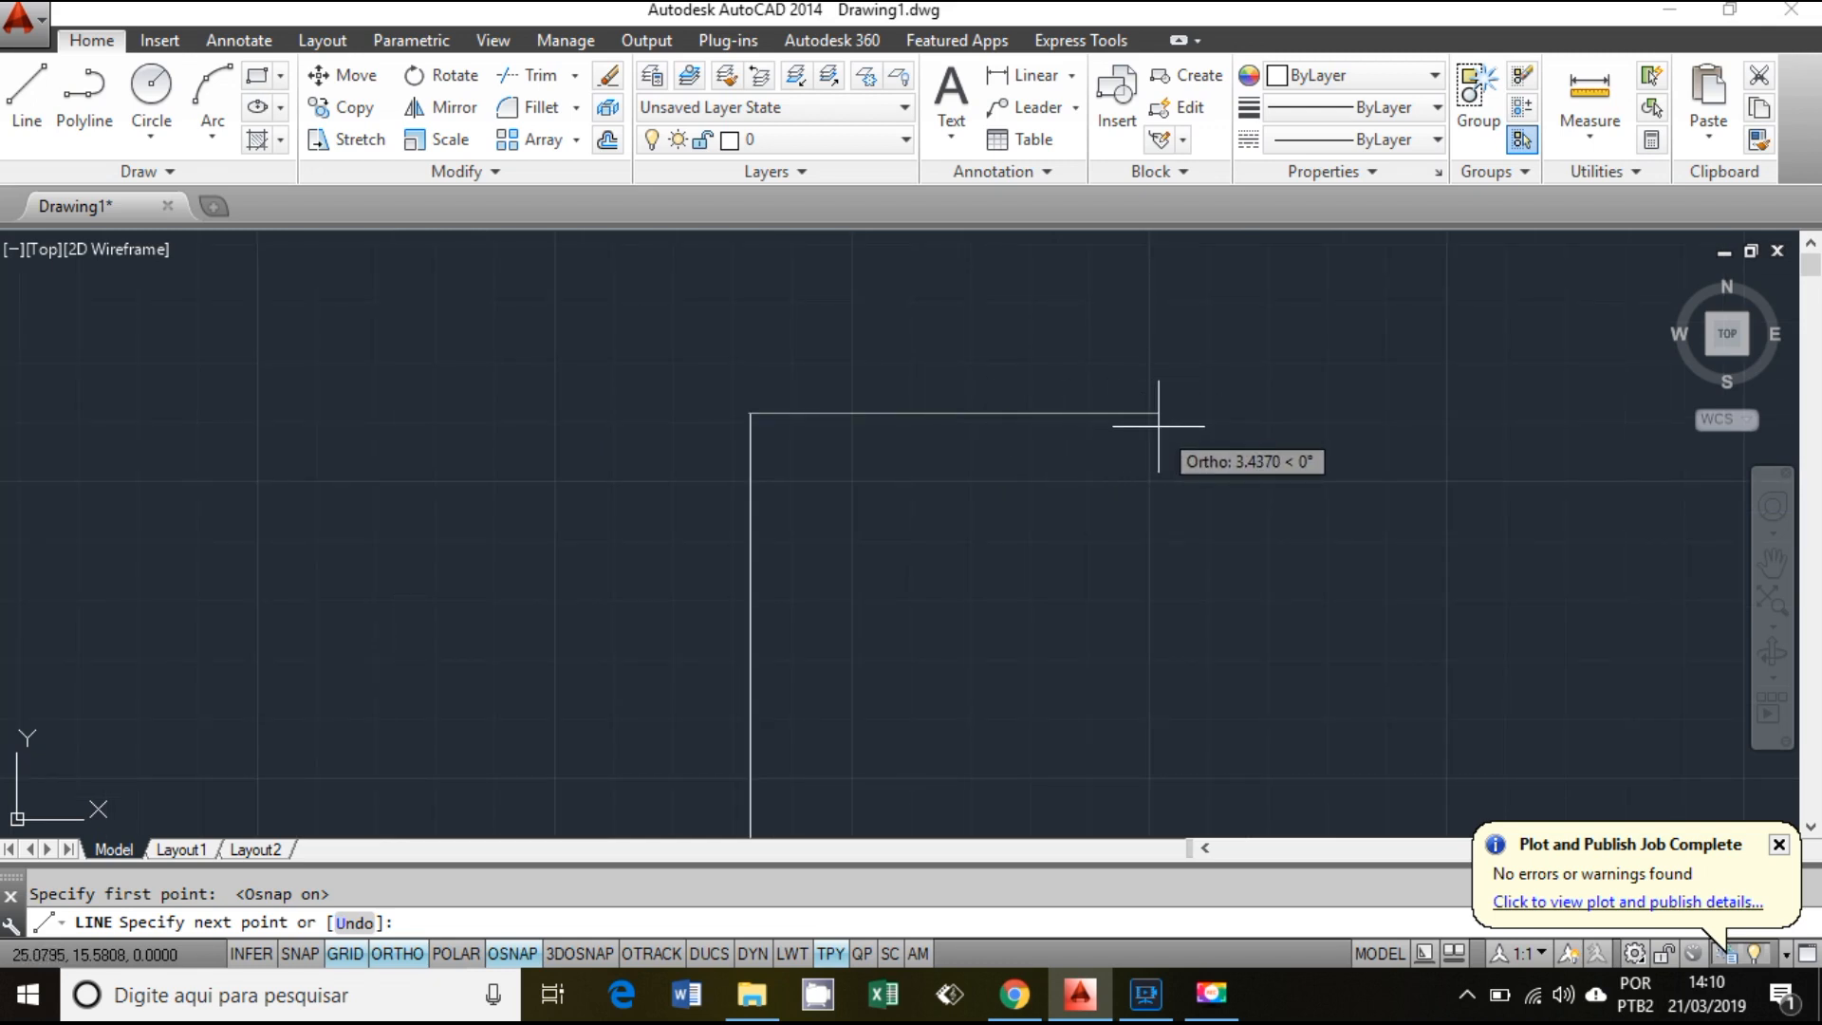
click(1106, 412)
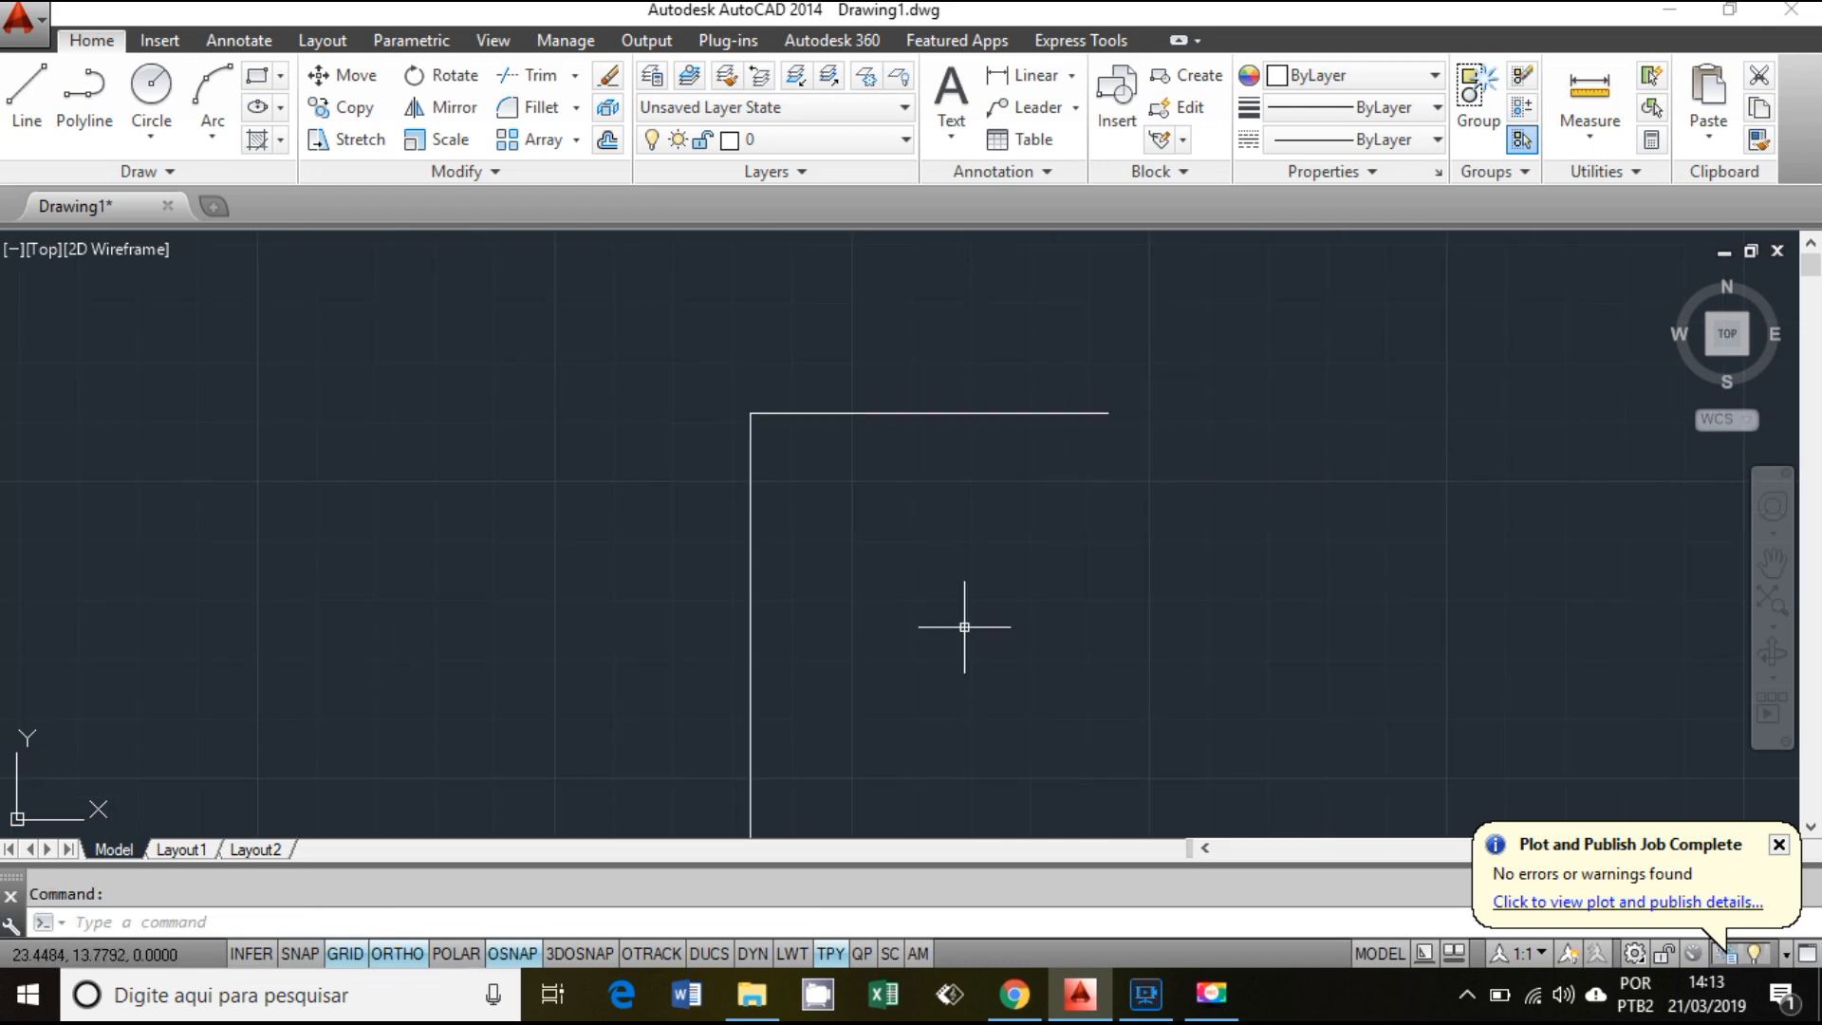
Step: Start another line and examine whether the lower endpoint of the vertical line offers a snap point
key(Return)
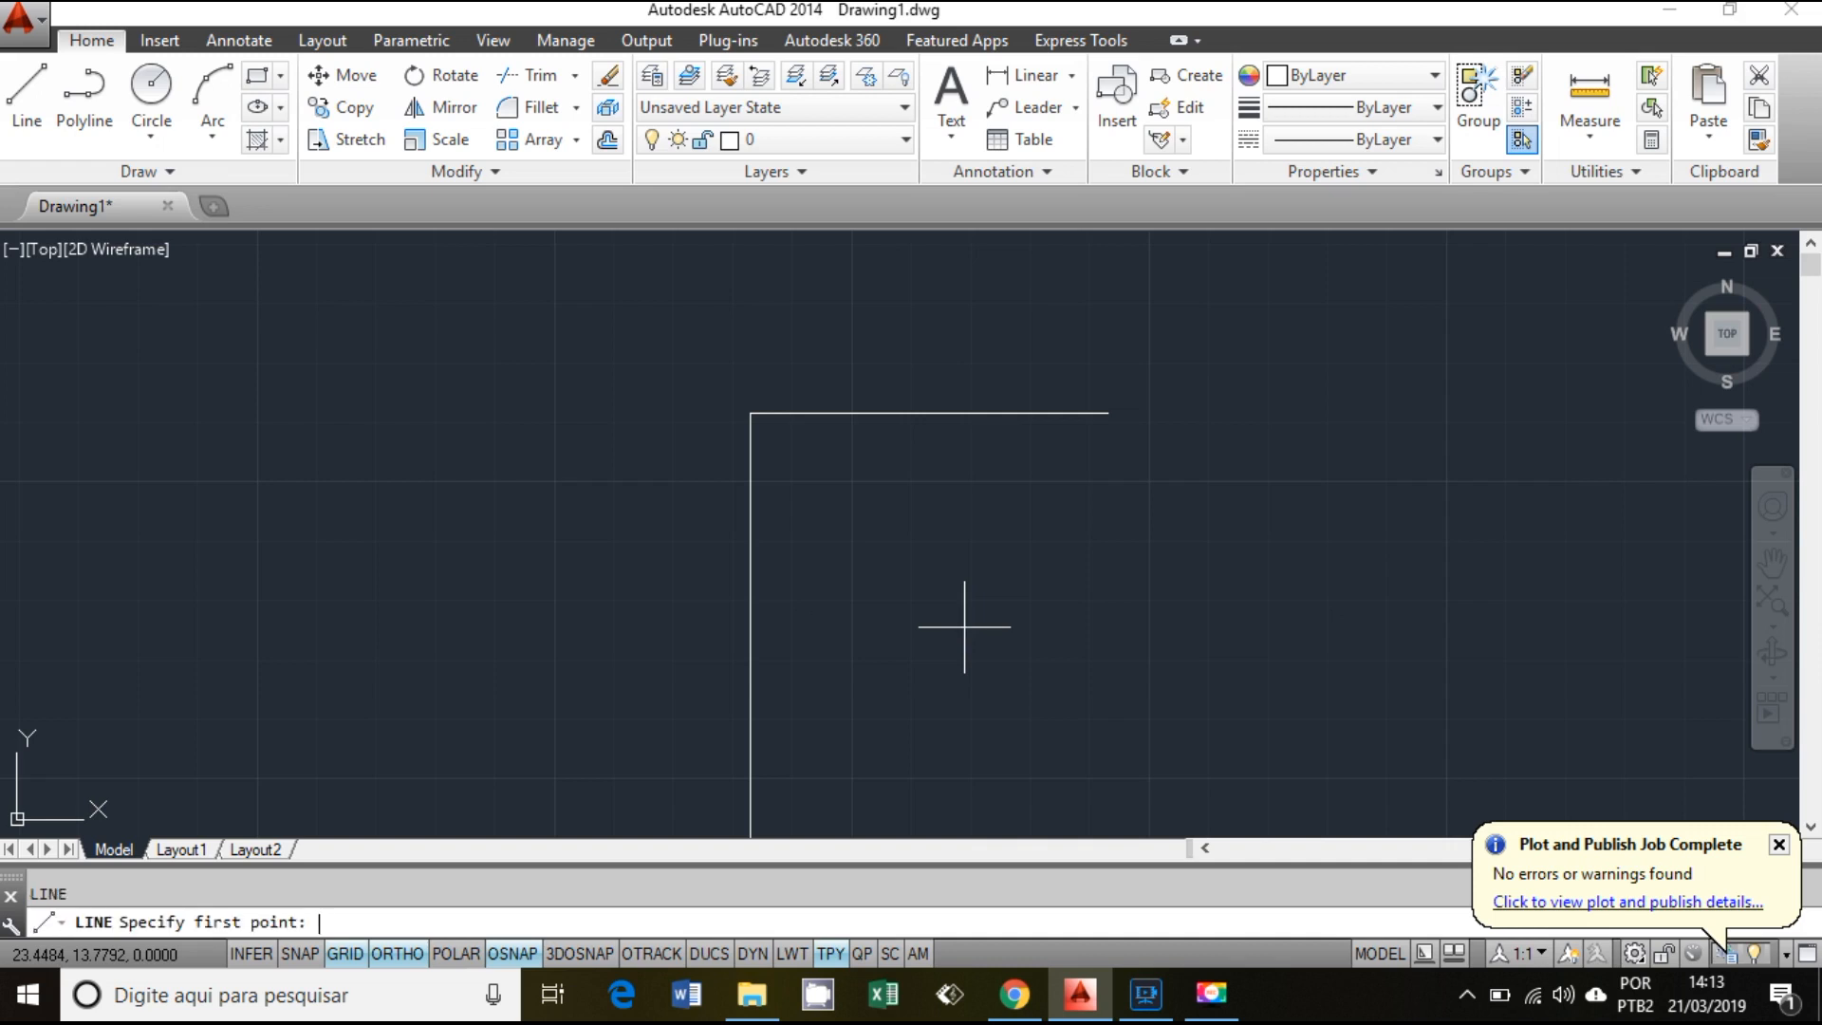
scroll(1044, 371, down, 4)
mouse_move(1048, 694)
middle_down()
mouse_move(914, 496)
mouse_move(866, 622)
middle_up()
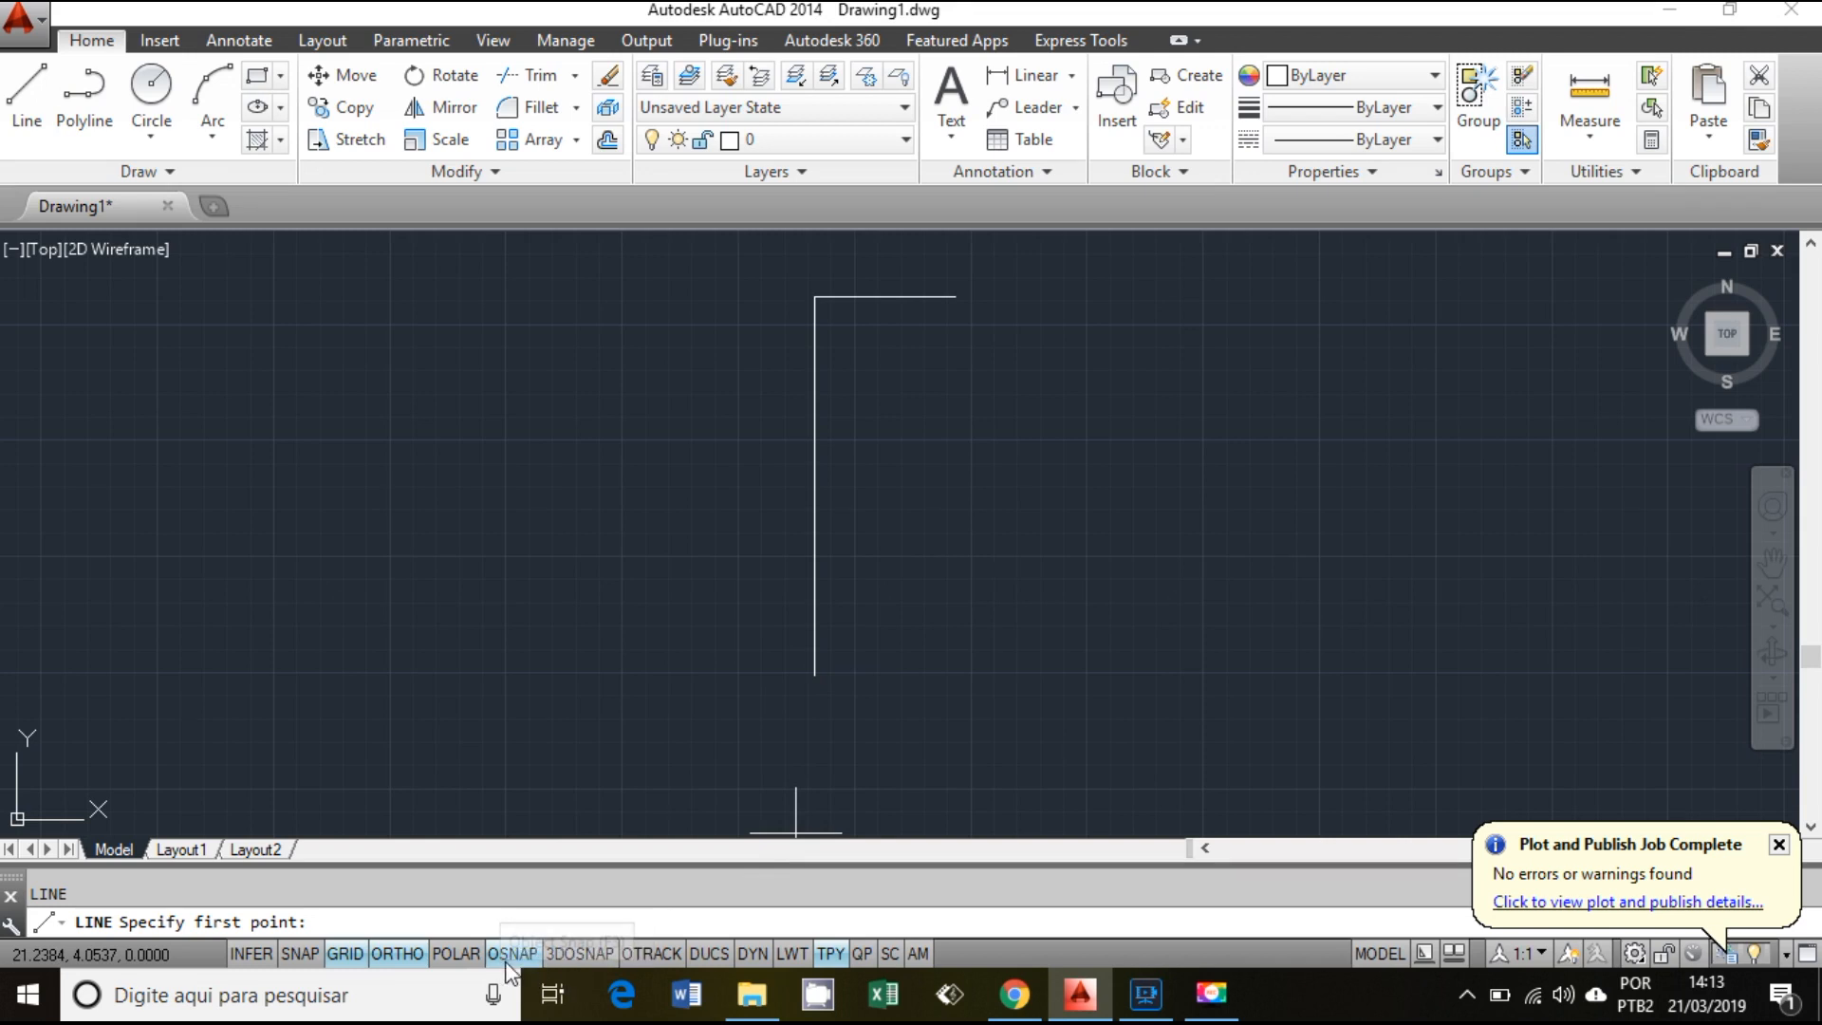
scroll(813, 679, up, 2)
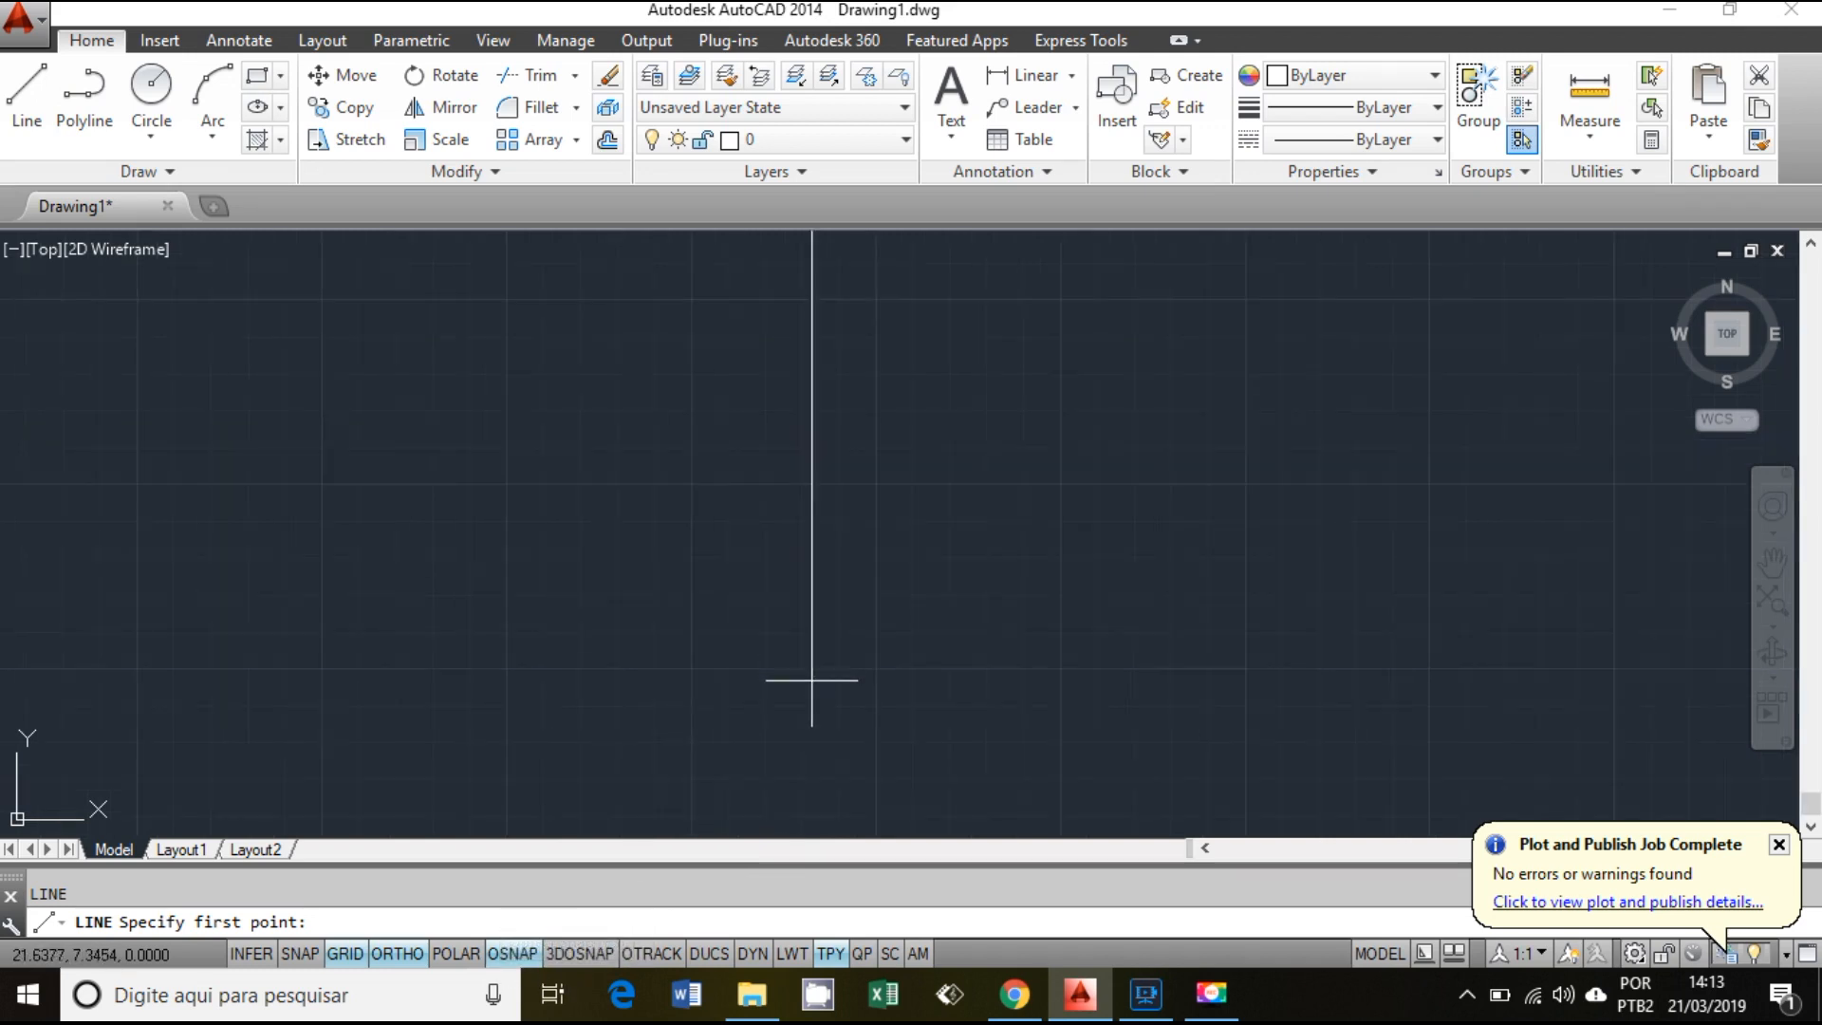
scroll(806, 669, up, 2)
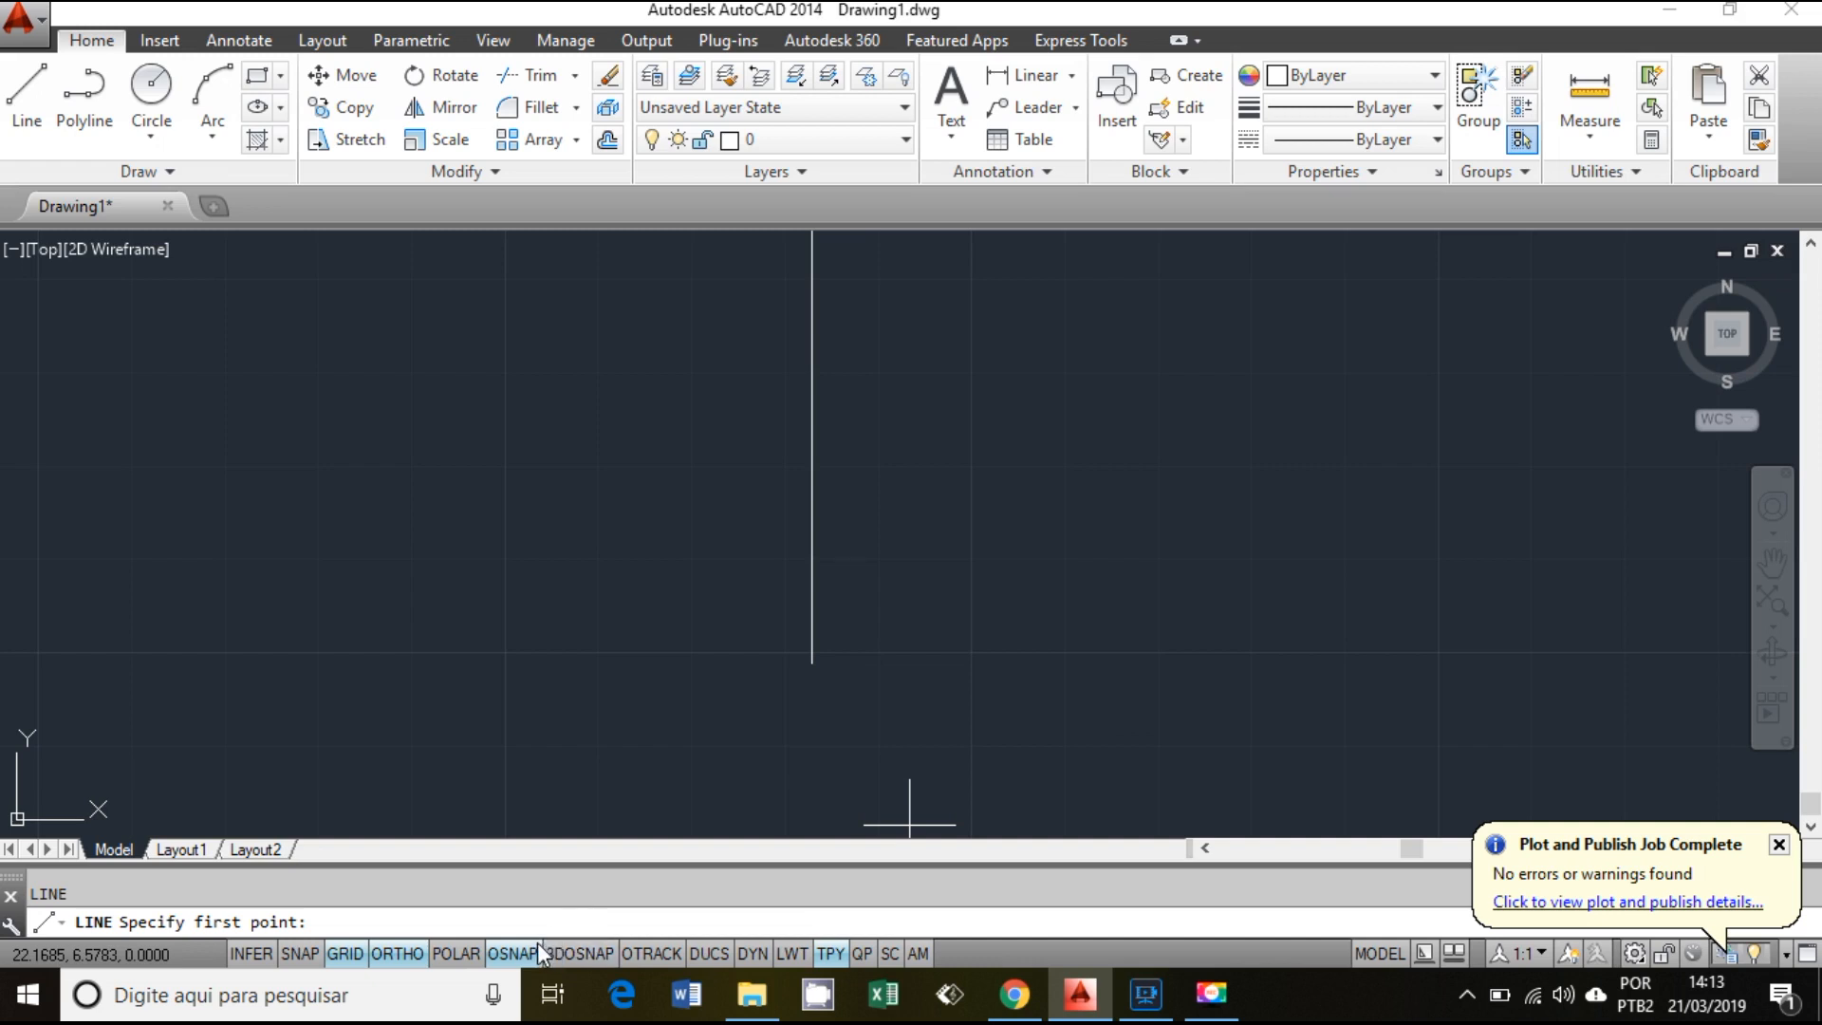
scroll(898, 715, down, 1)
scroll(957, 673, down, 1)
middle_drag(1017, 706, 886, 693)
scroll(749, 721, down, 2)
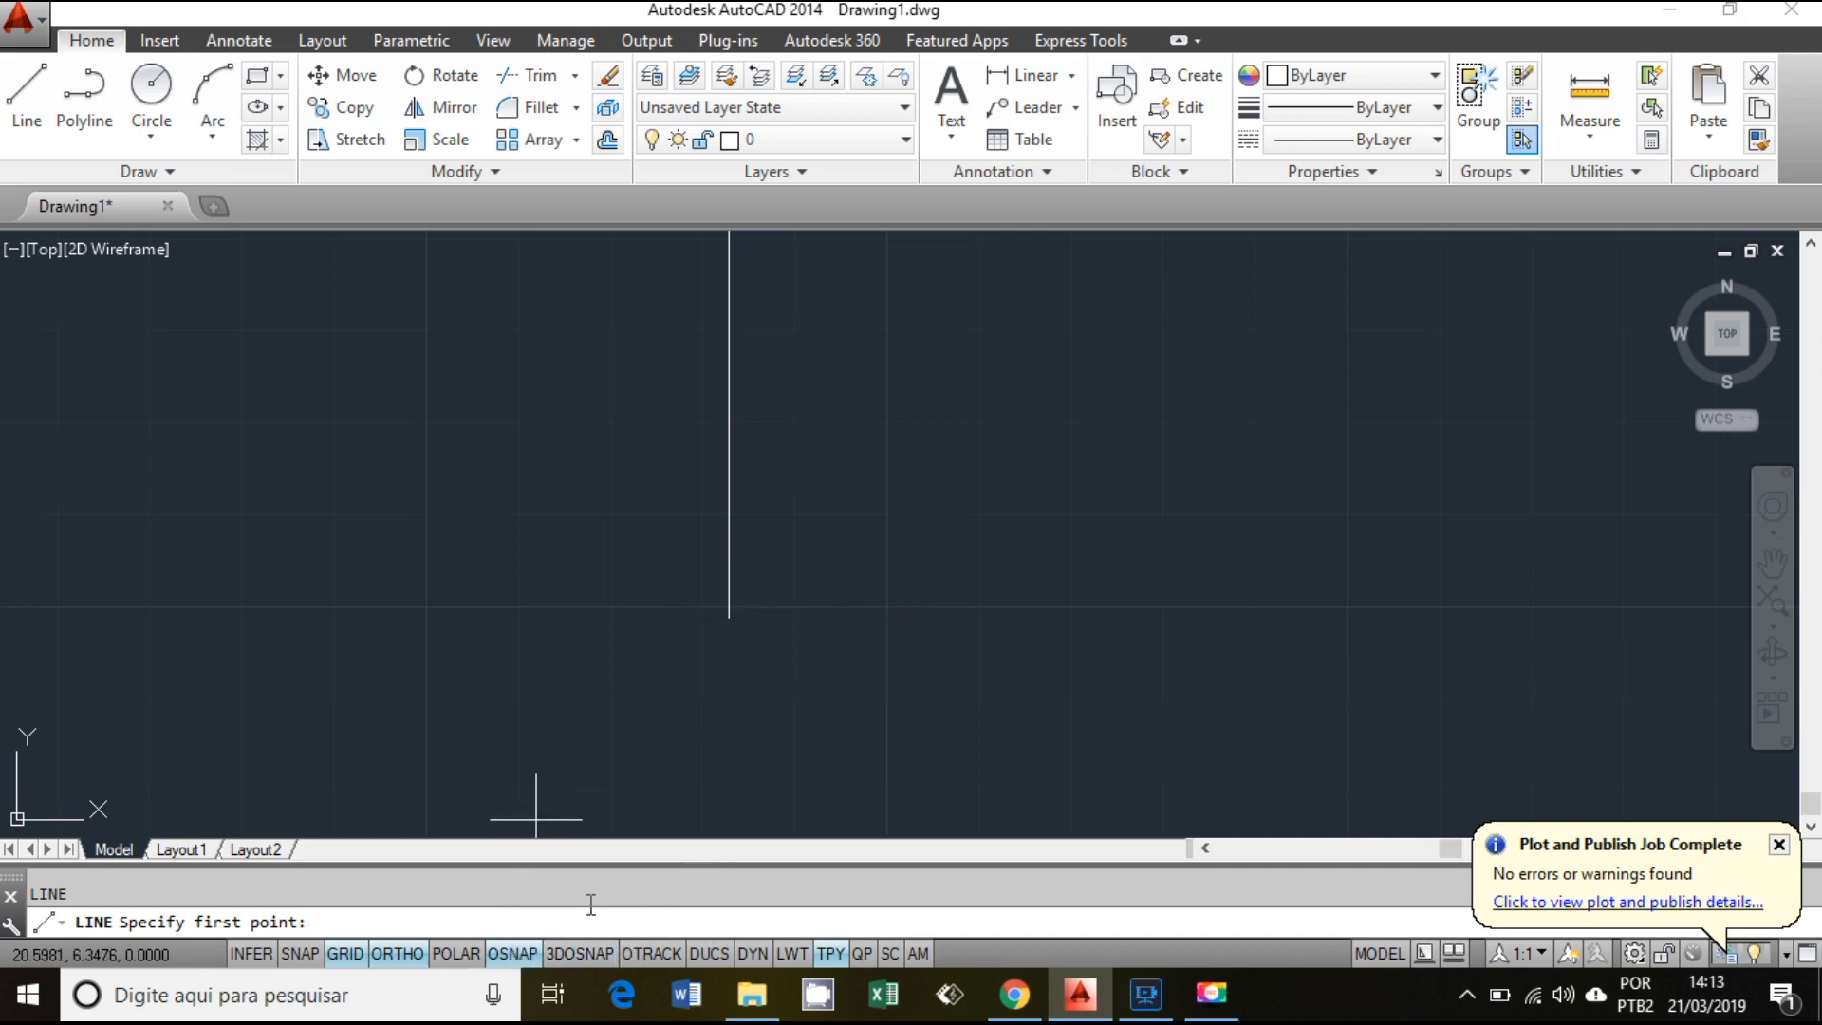
Step: Enable all object snap modes in the drafting settings while the Line command stays active
right_click(515, 953)
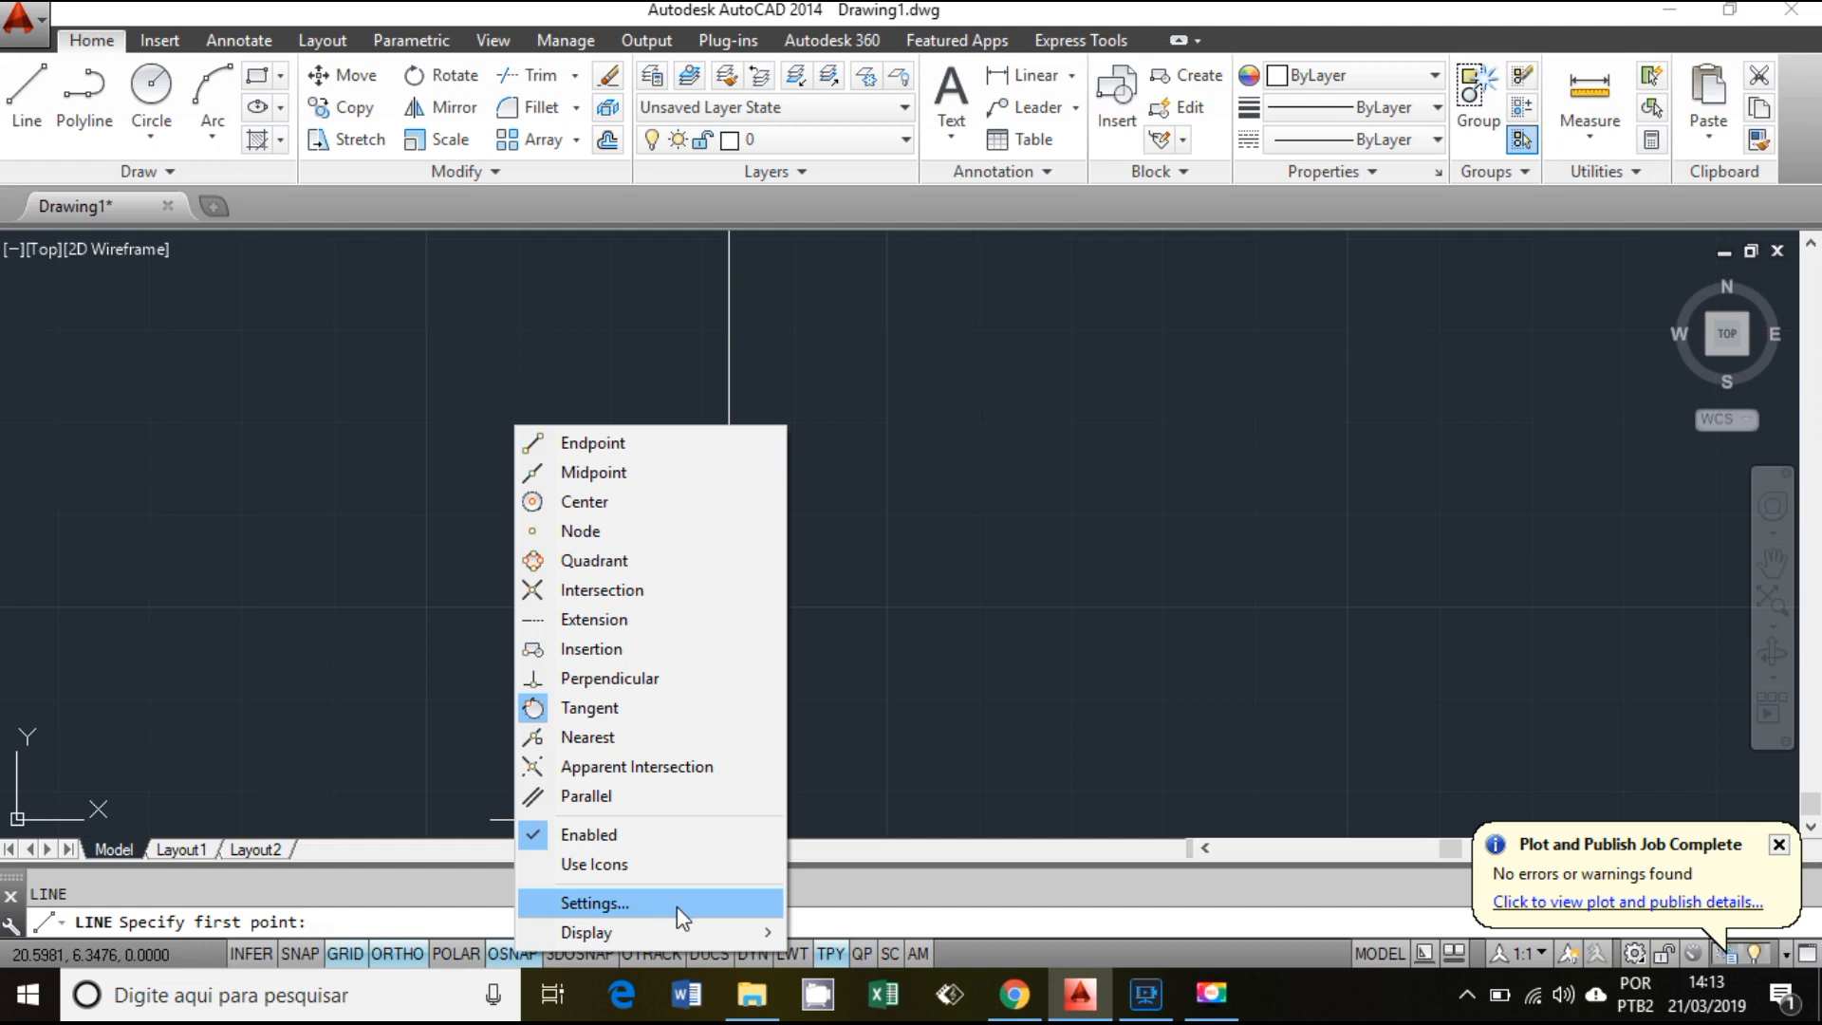
click(652, 901)
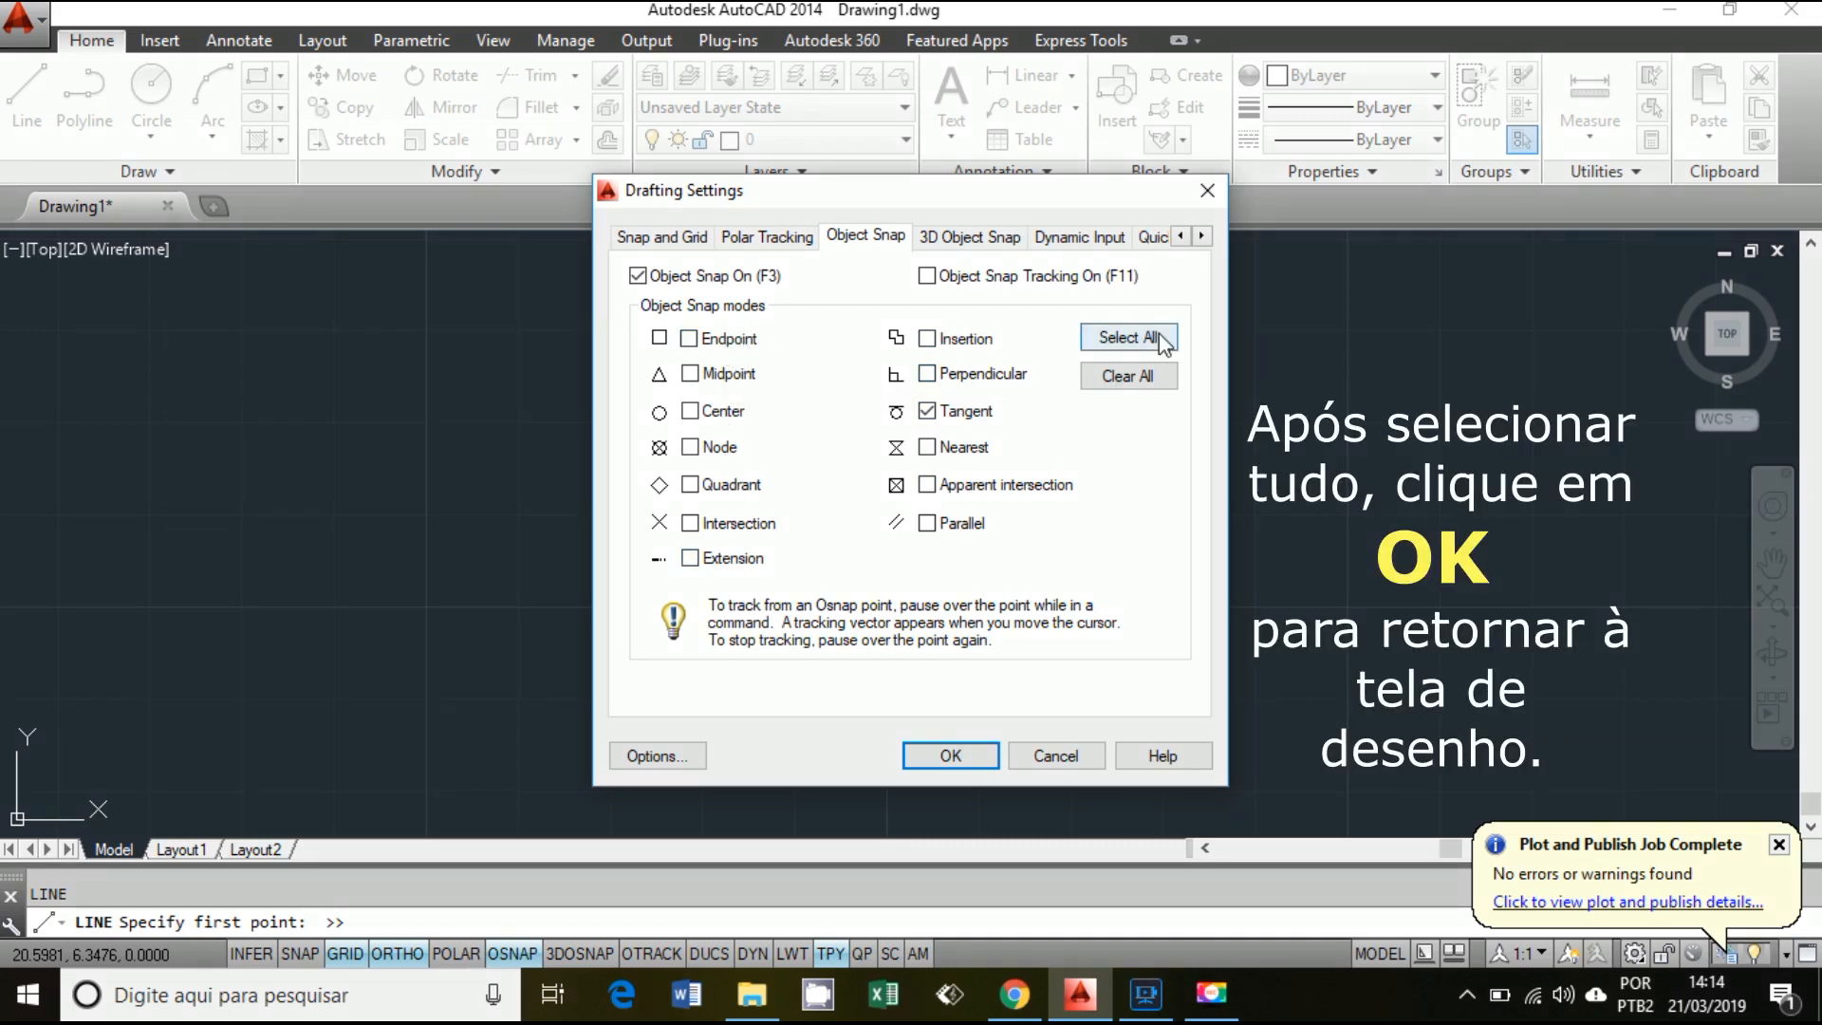
click(1121, 344)
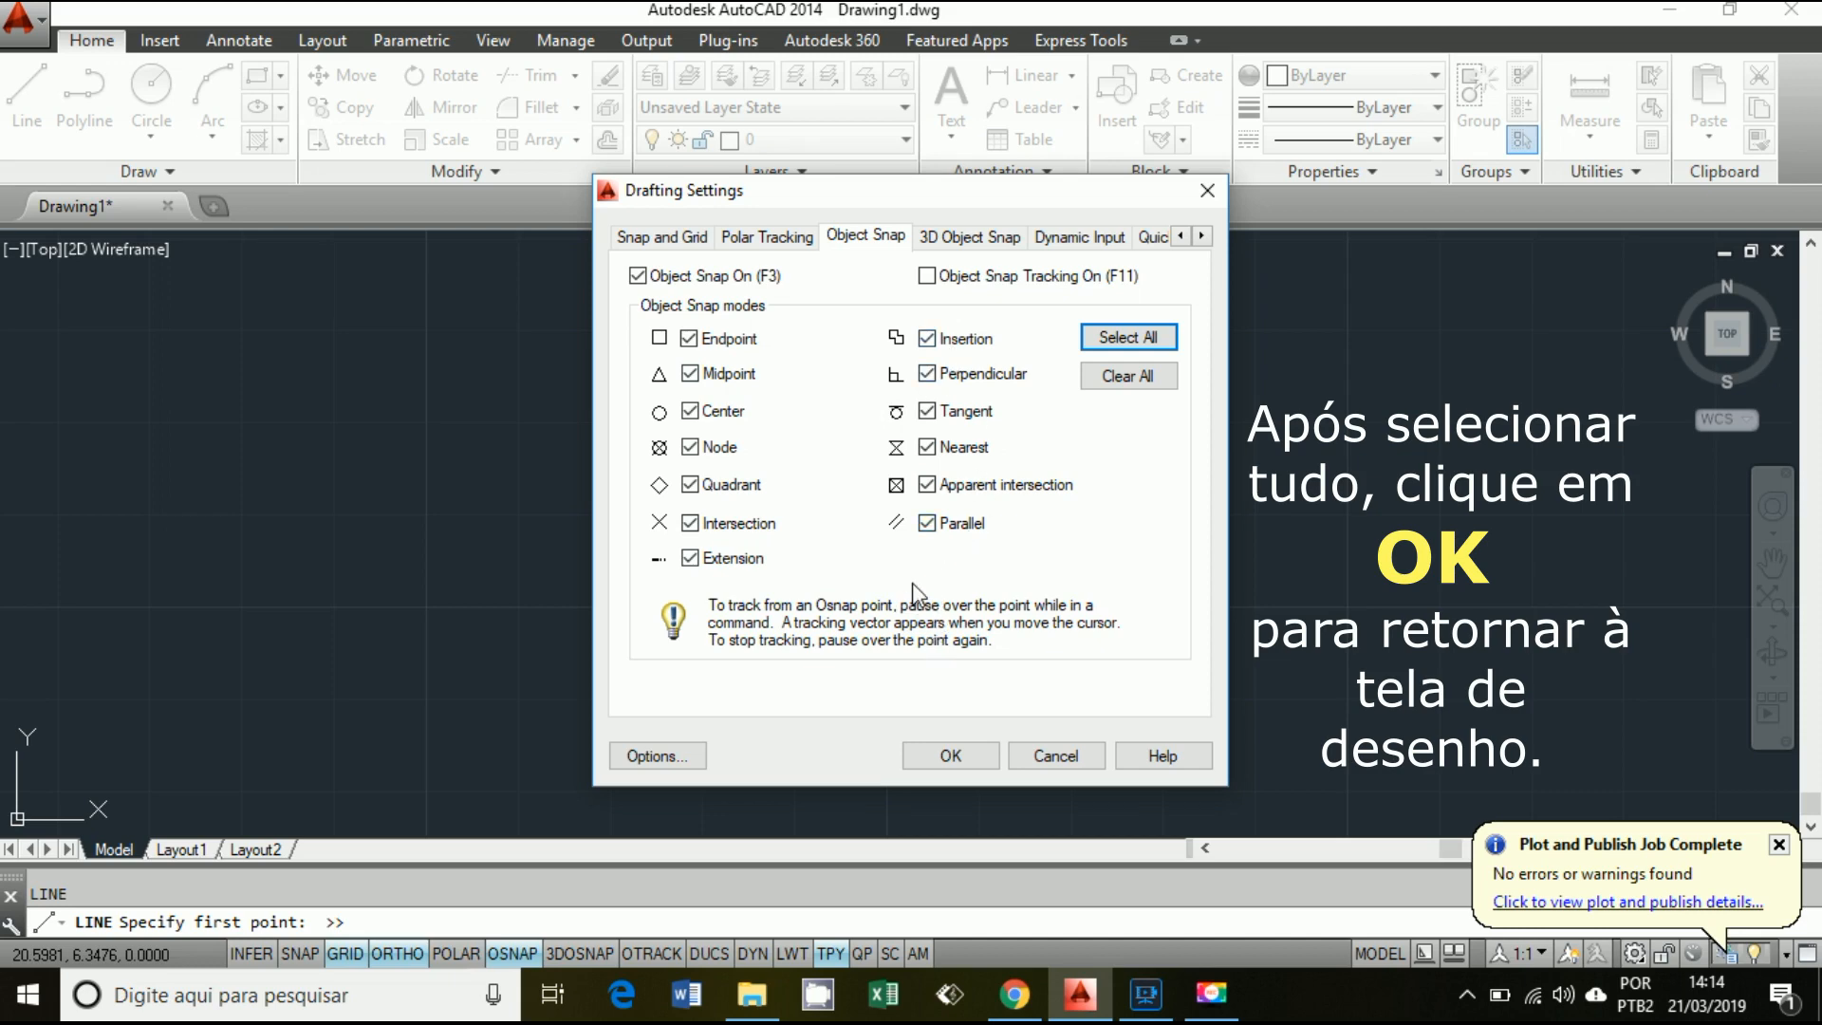
click(971, 749)
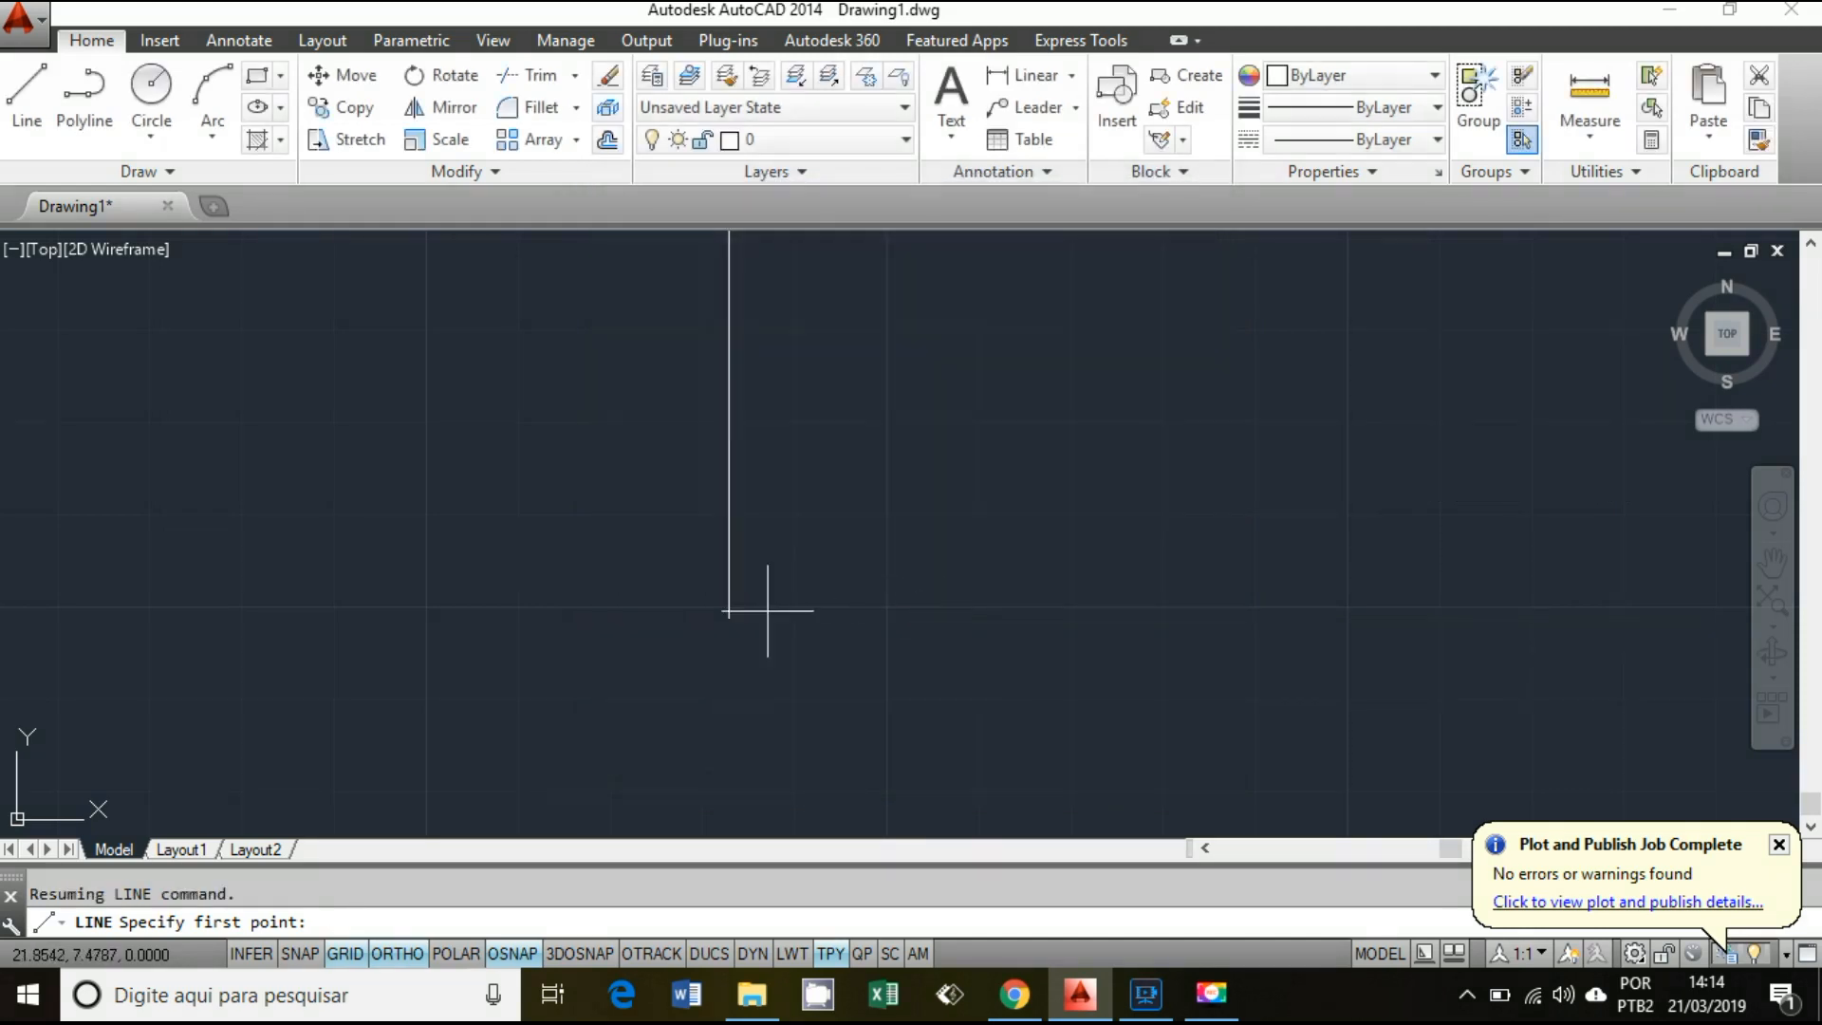
Step: Draw a horizontal line to the right from the lower endpoint of the vertical line, using the endpoint snap
click(728, 617)
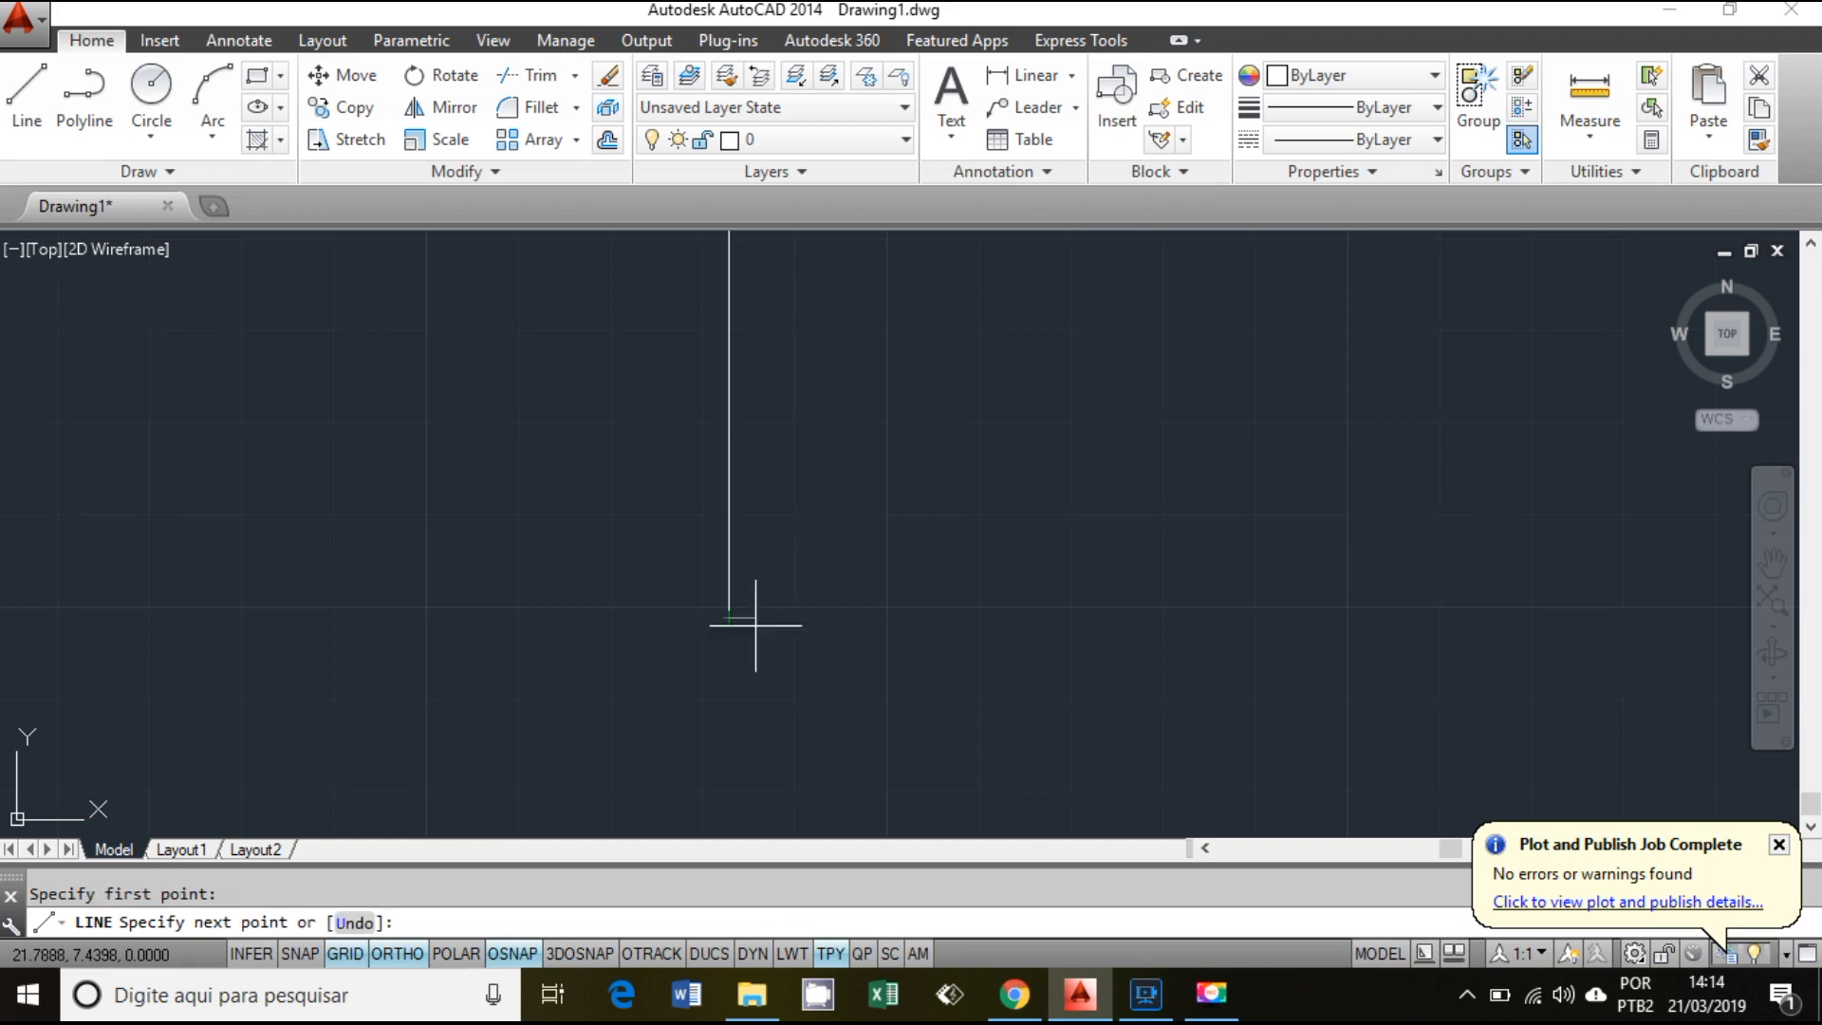
click(1286, 614)
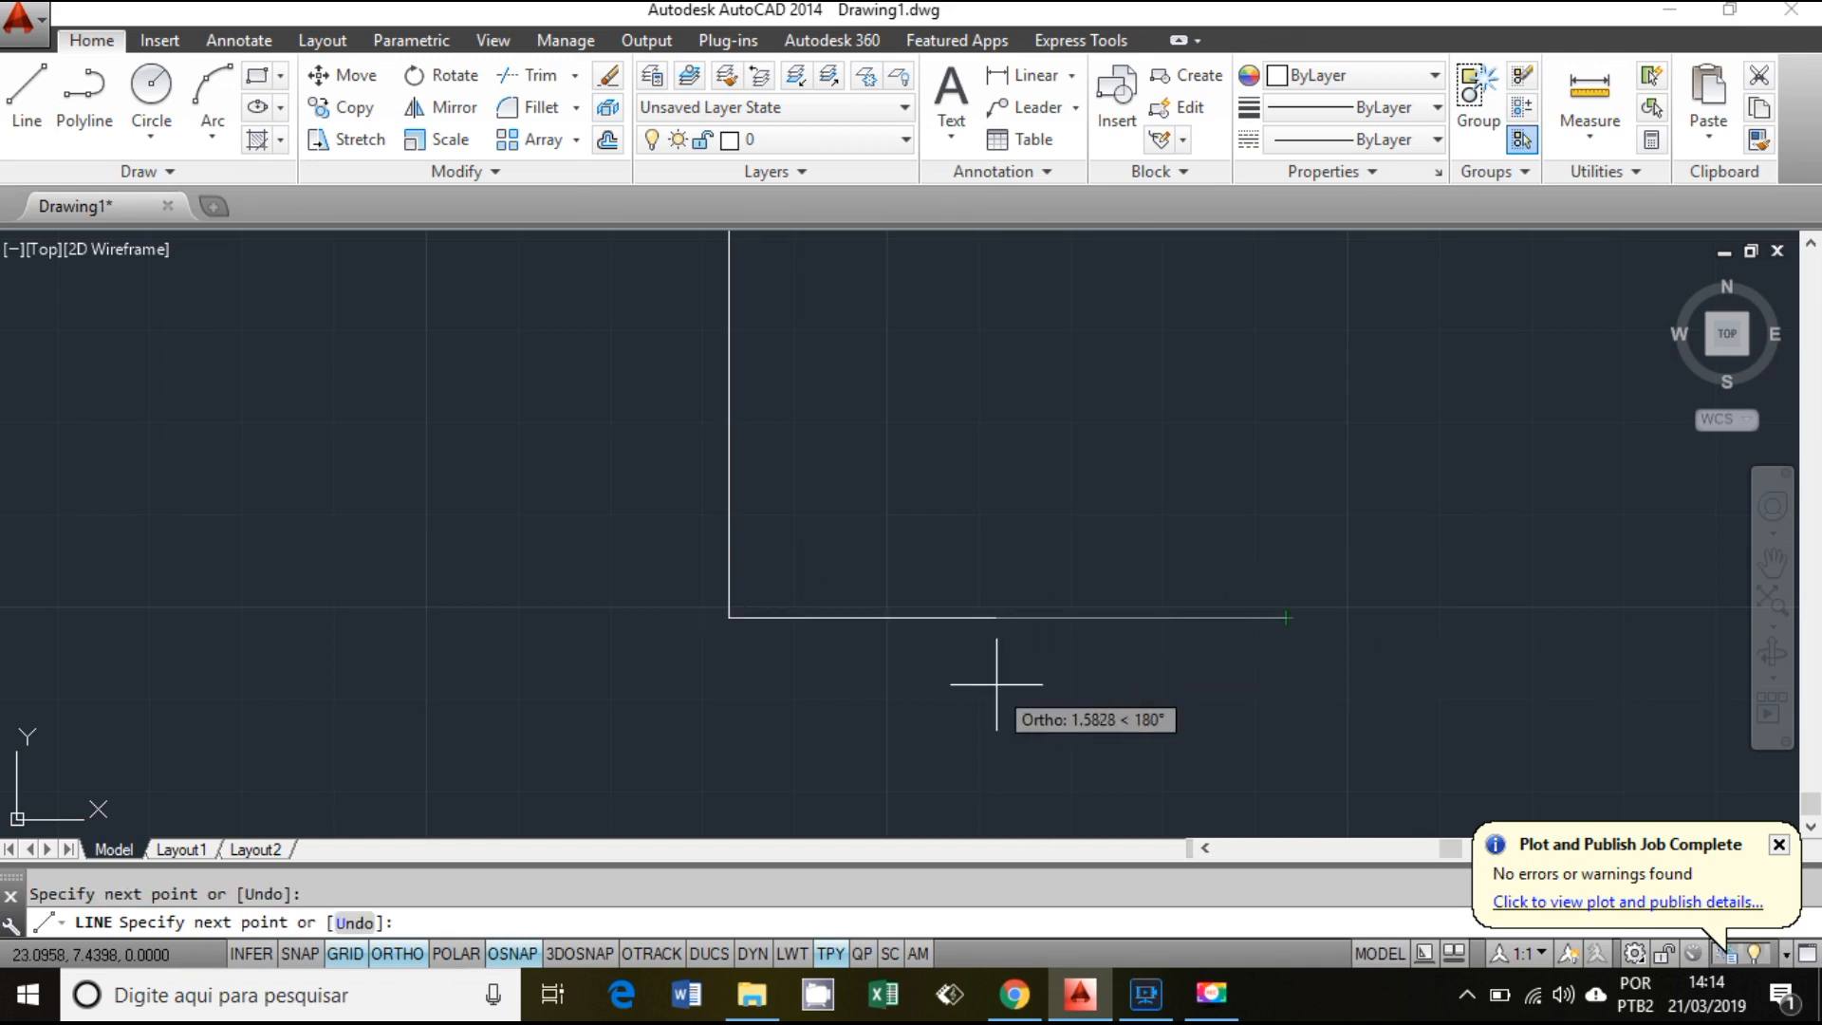
scroll(870, 614, down, 1)
middle_drag(959, 542, 936, 656)
scroll(862, 628, down, 1)
middle_drag(877, 603, 867, 651)
scroll(816, 633, down, 1)
middle_drag(879, 574, 795, 581)
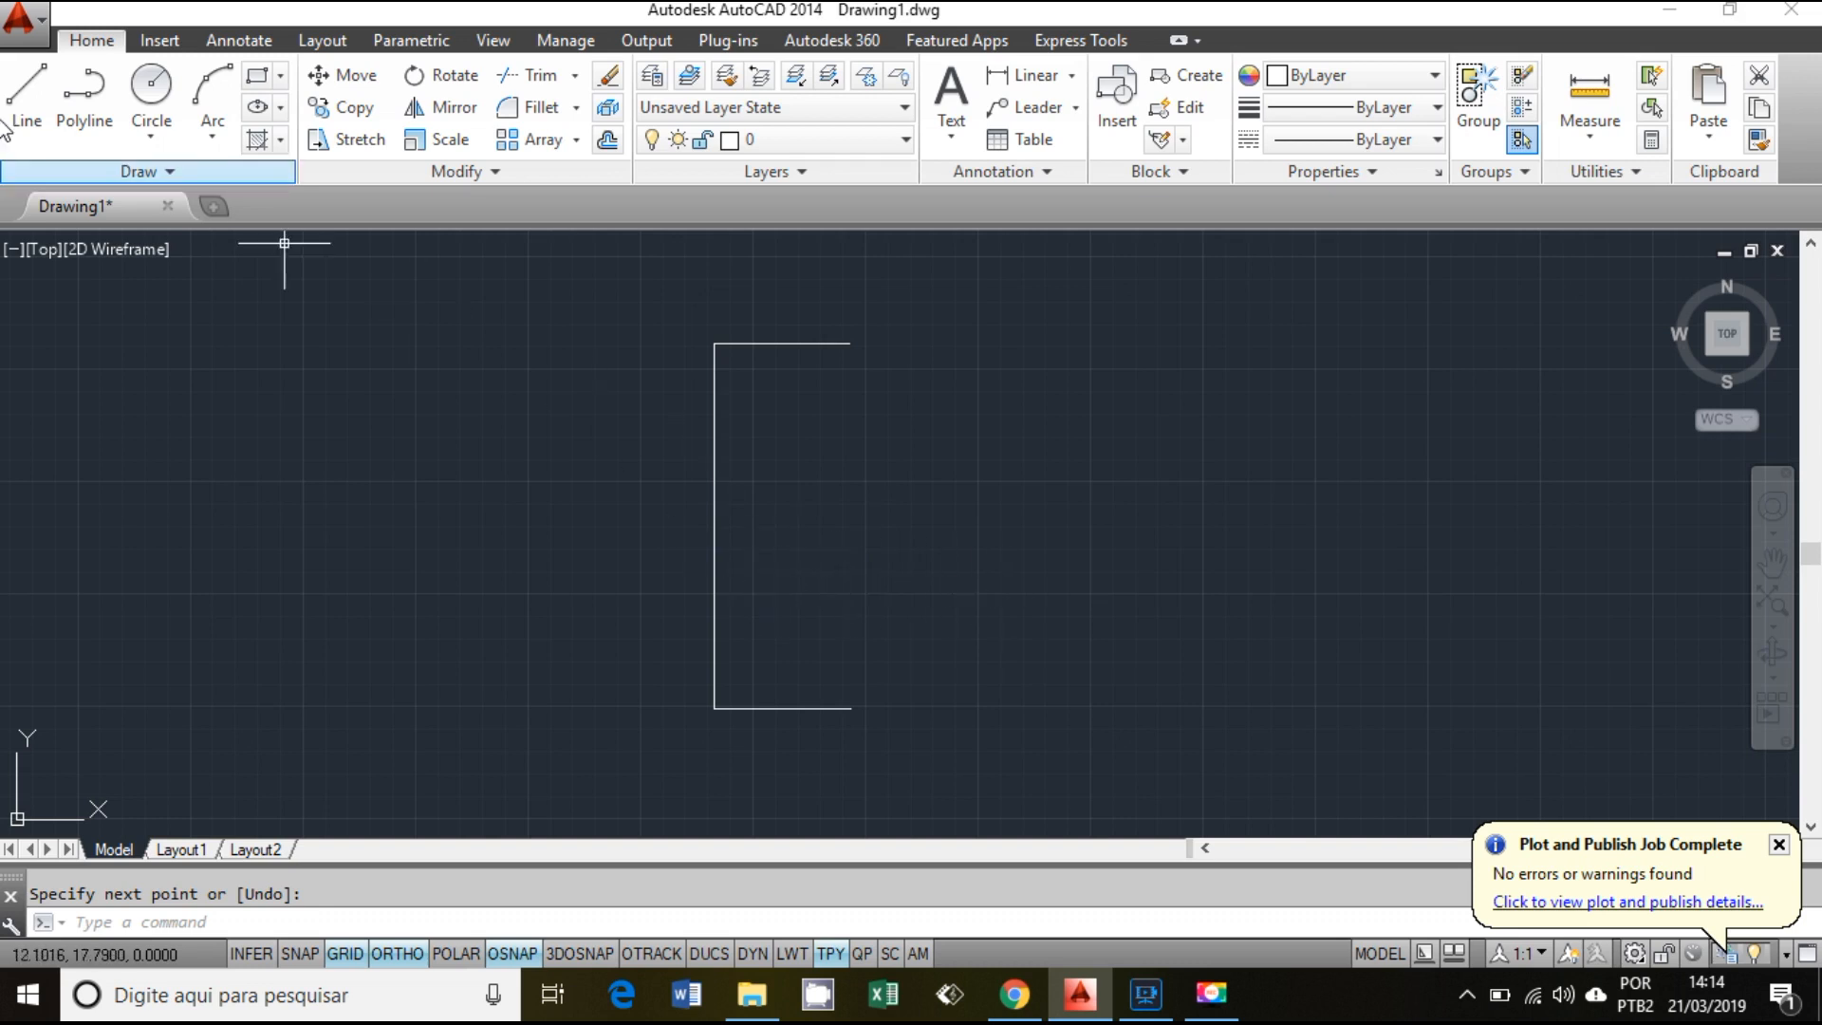
Step: Draw a horizontal line to the right from the vertical line's midpoint, ending level with the other two horizontal lines
click(26, 95)
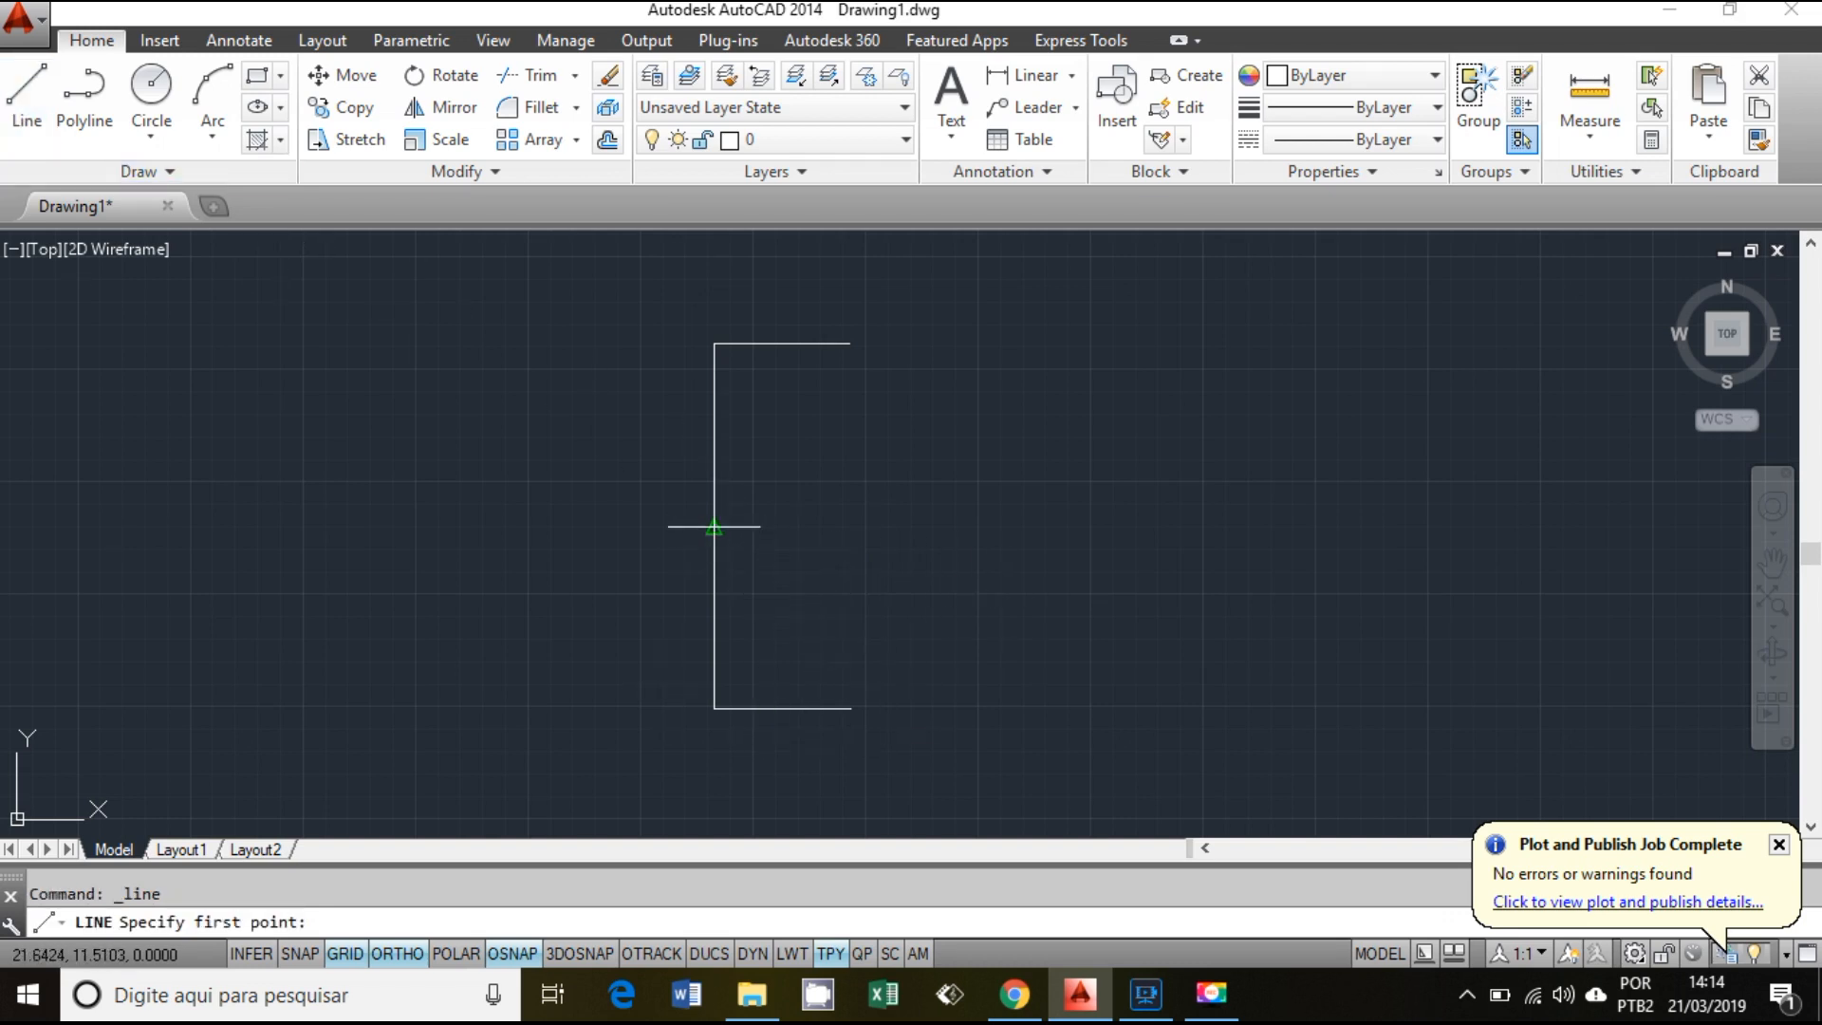
scroll(713, 526, up, 4)
scroll(699, 513, down, 1)
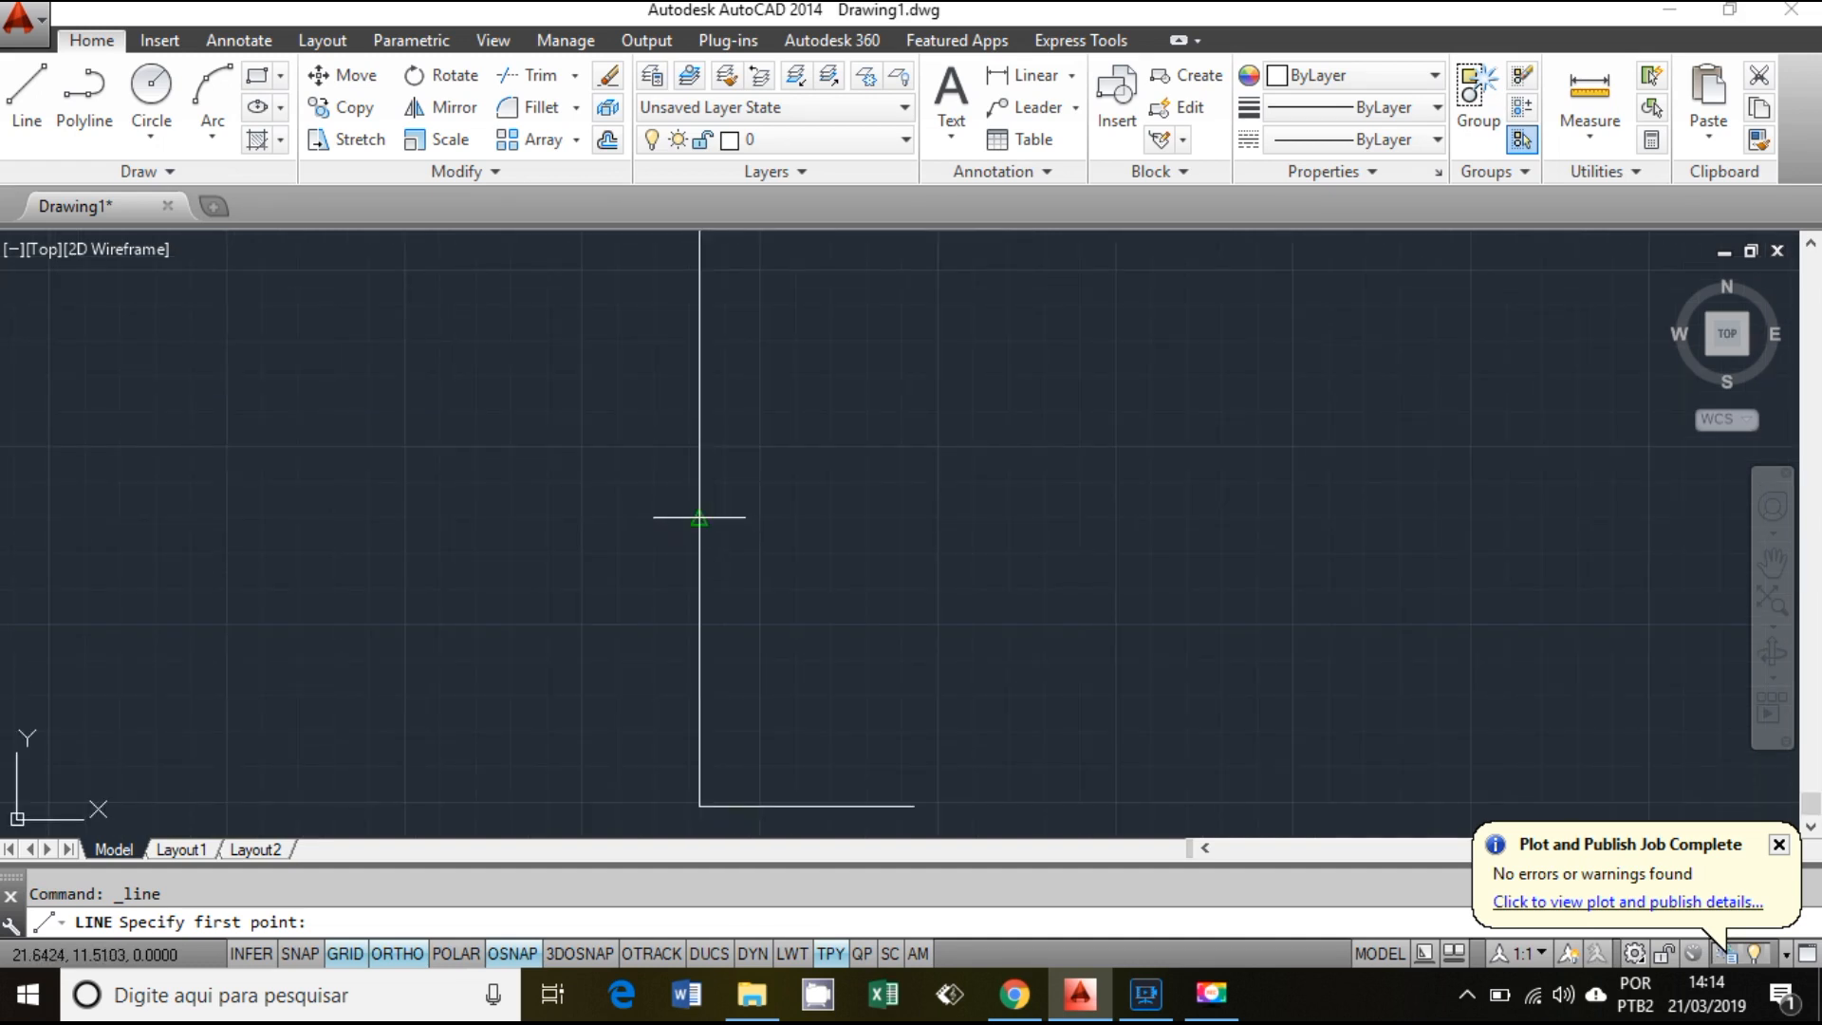
click(700, 517)
scroll(707, 527, down, 4)
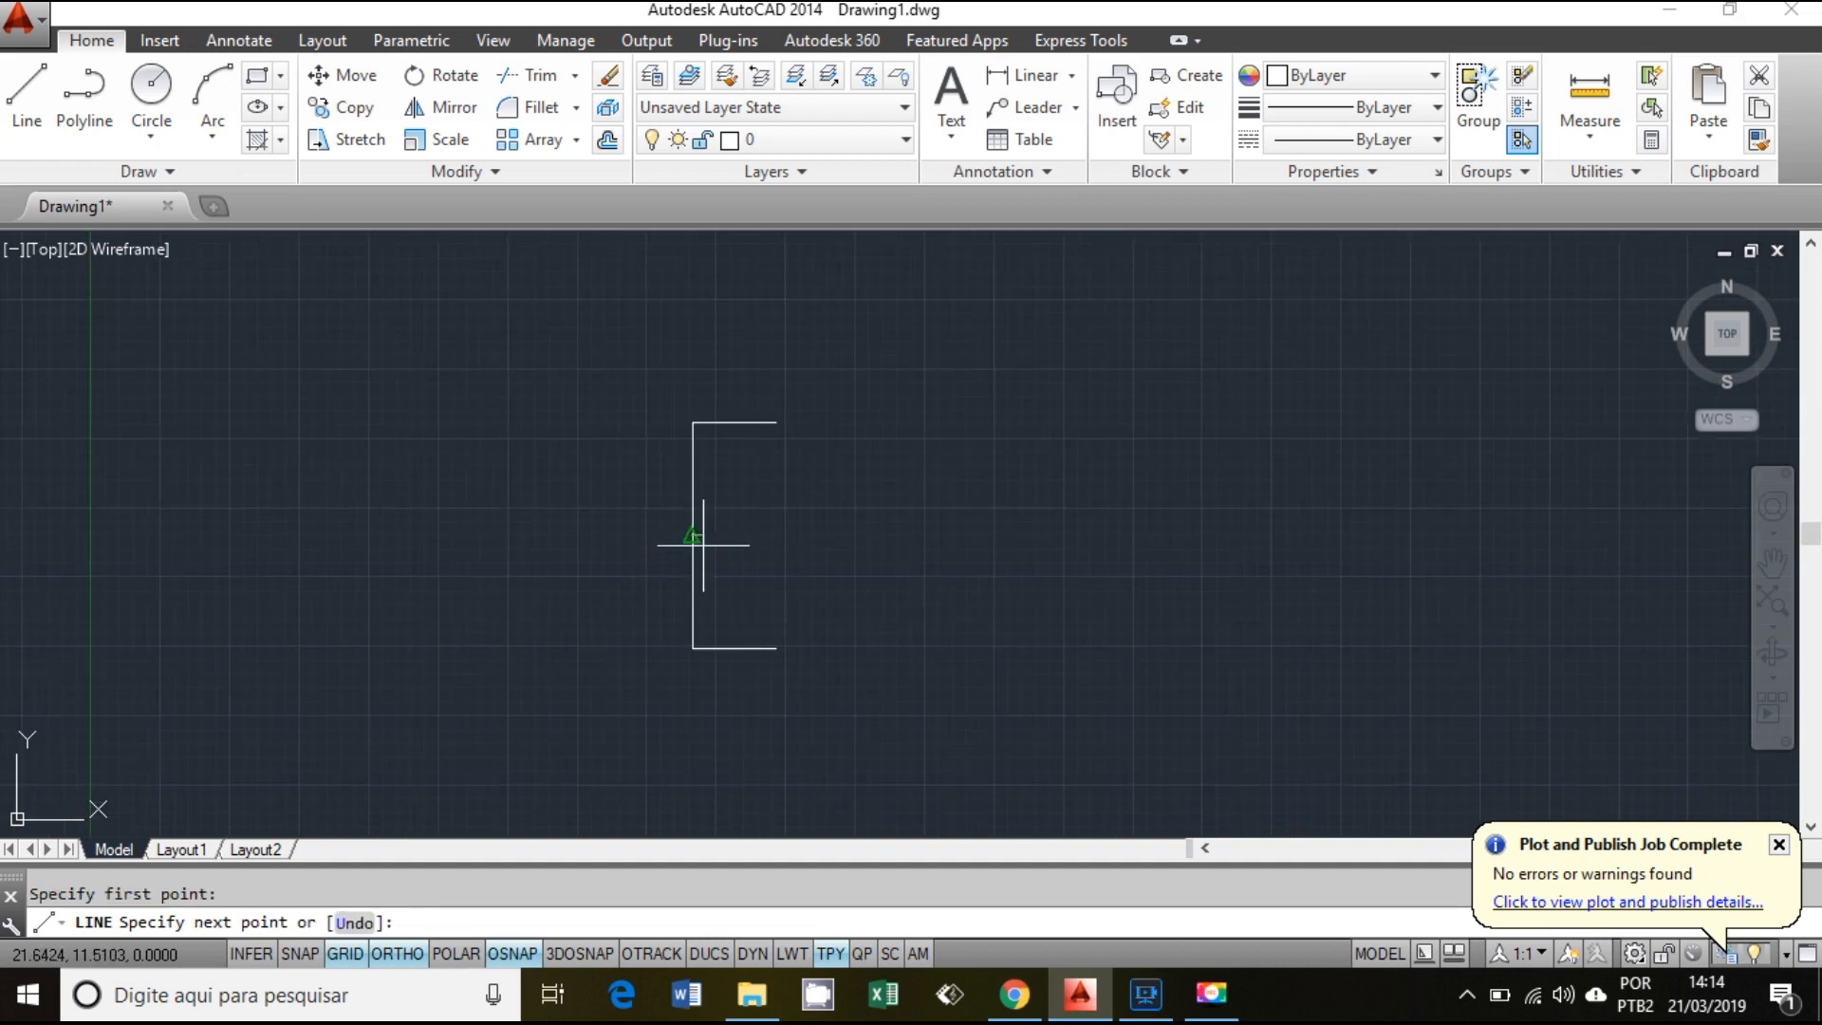
click(776, 538)
key(Return)
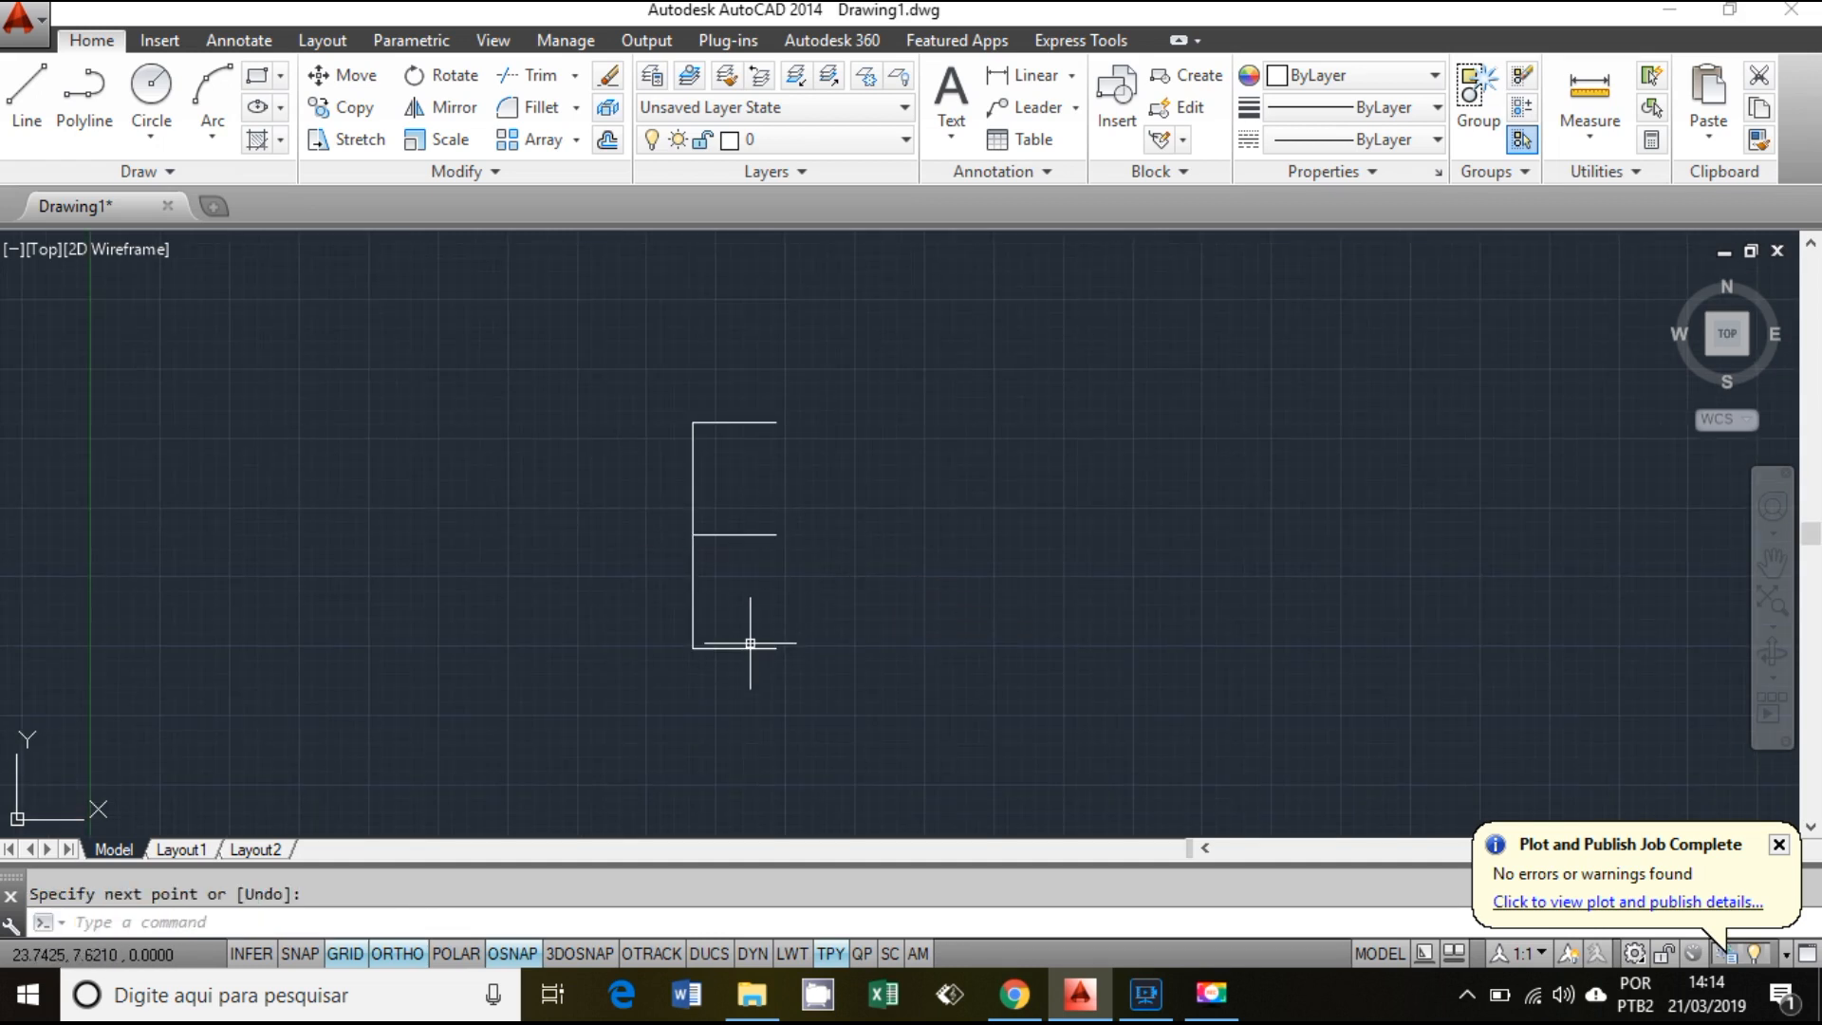
Step: Draw a circle with a radius of about 3.12 in the empty area to the right of the E-shaped lines
scroll(710, 569, up, 2)
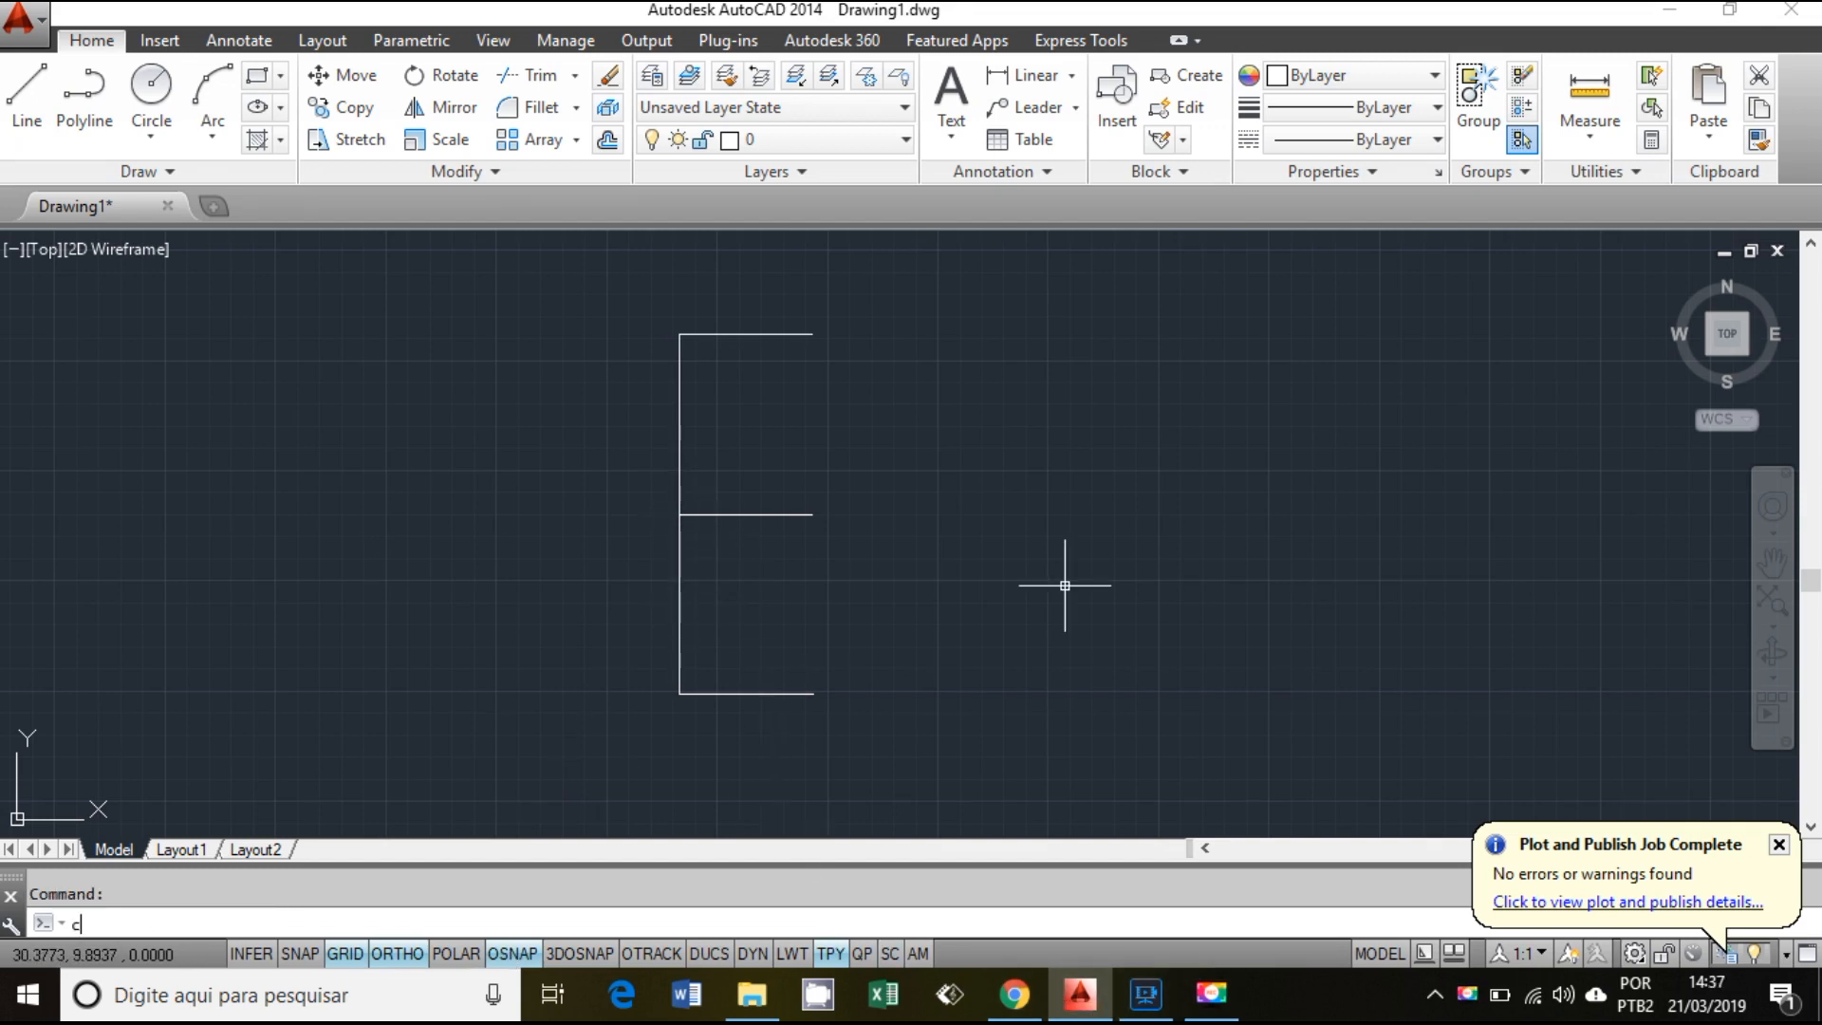
key(Return)
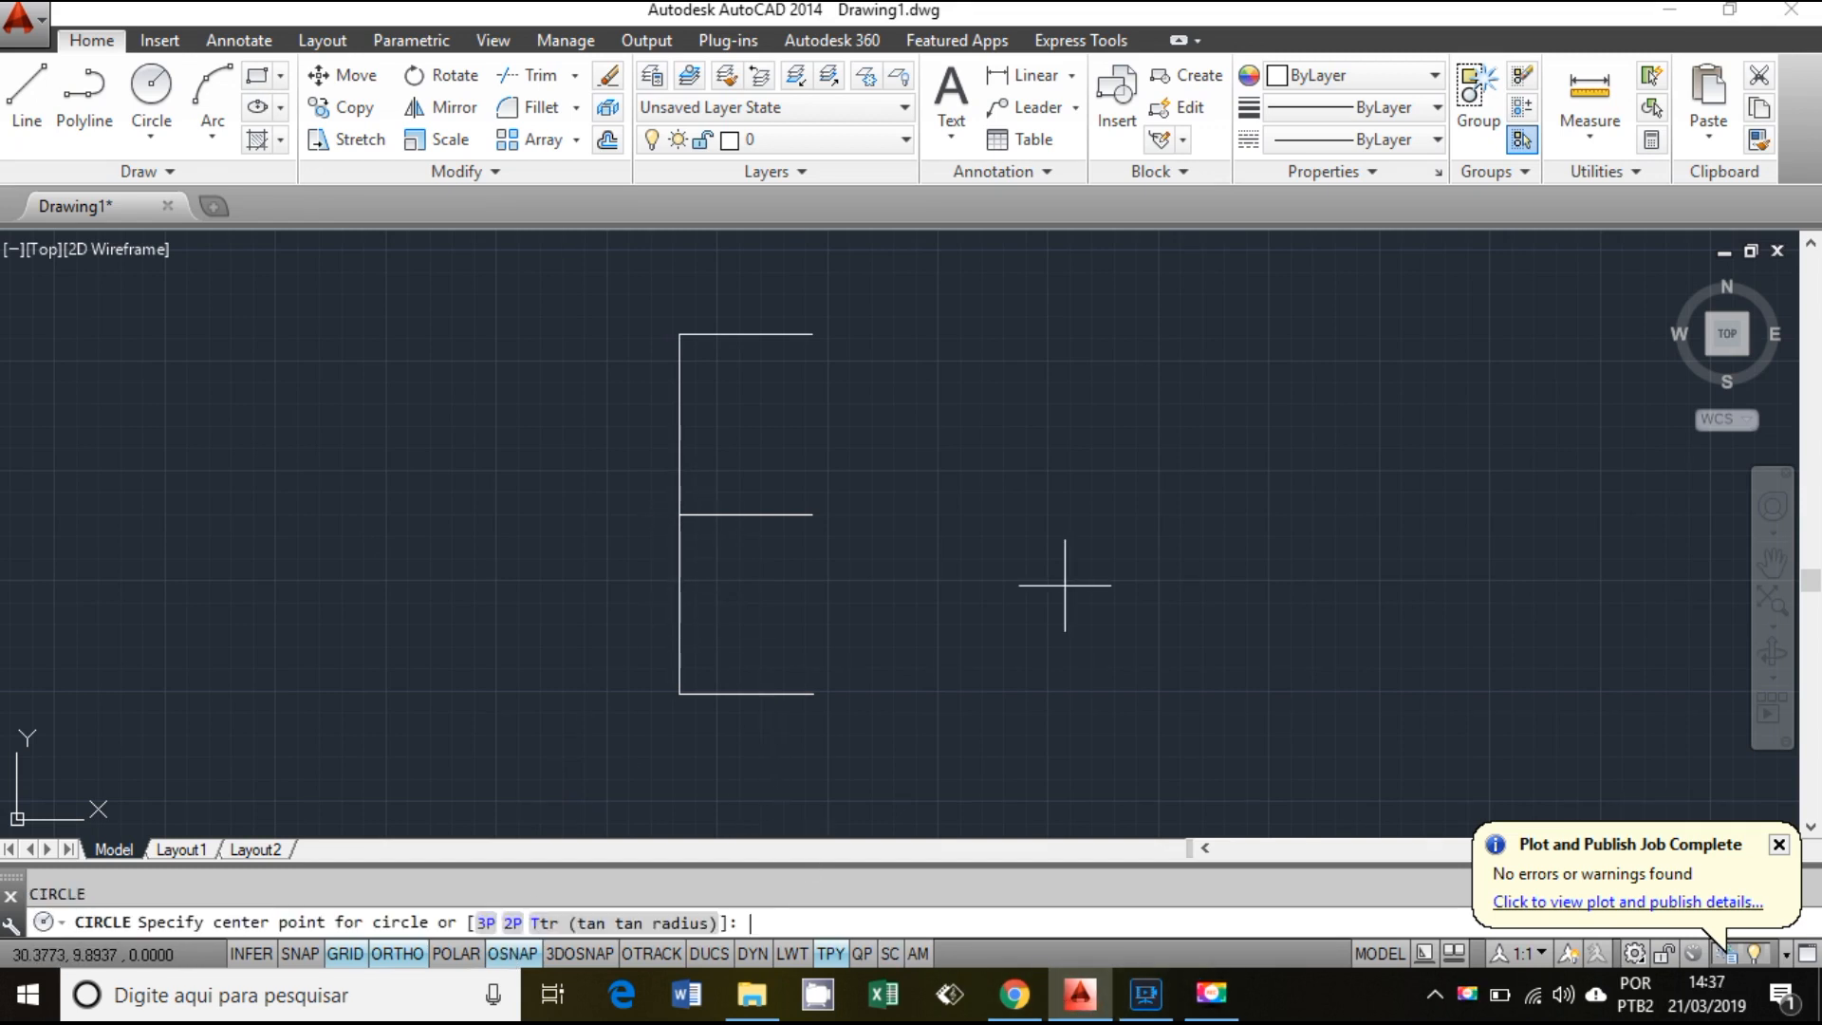
click(1103, 467)
click(1205, 593)
middle_drag(1065, 533, 679, 598)
scroll(777, 539, up, 2)
middle_drag(777, 539, 787, 586)
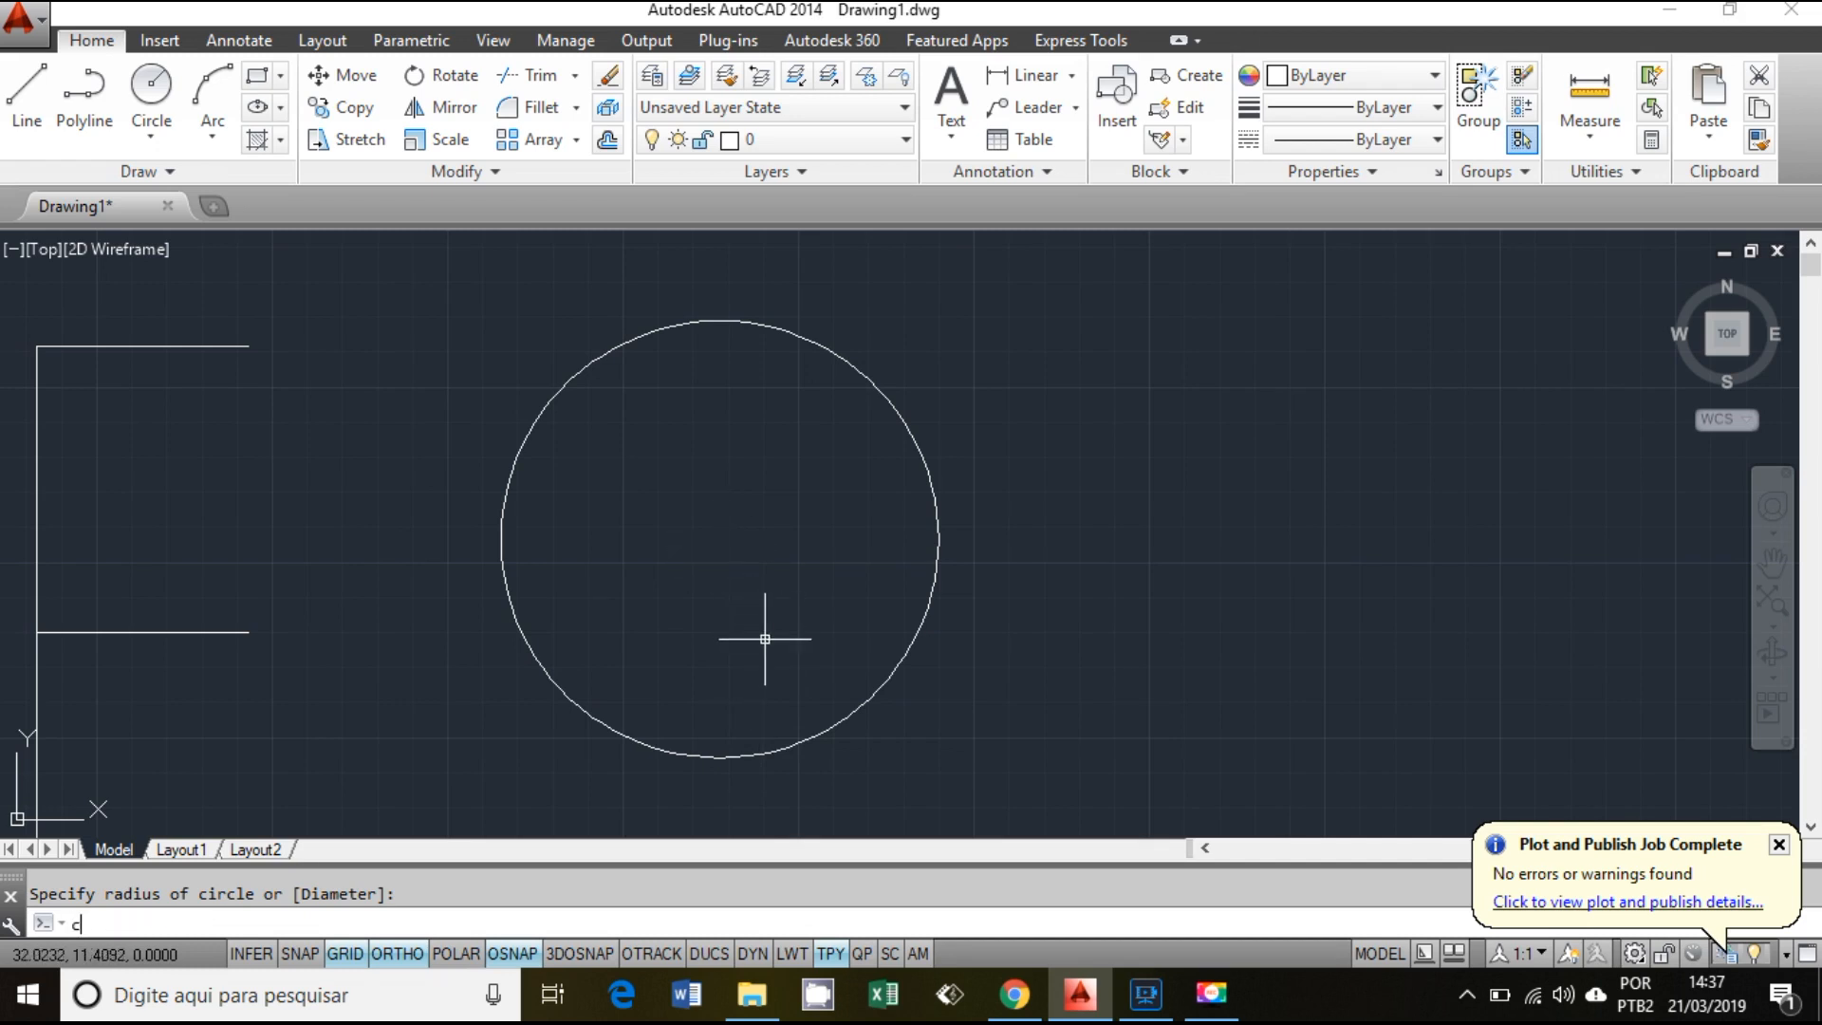
Step: Draw a smaller concentric circle inside the existing one, snapping to its center
key(Return)
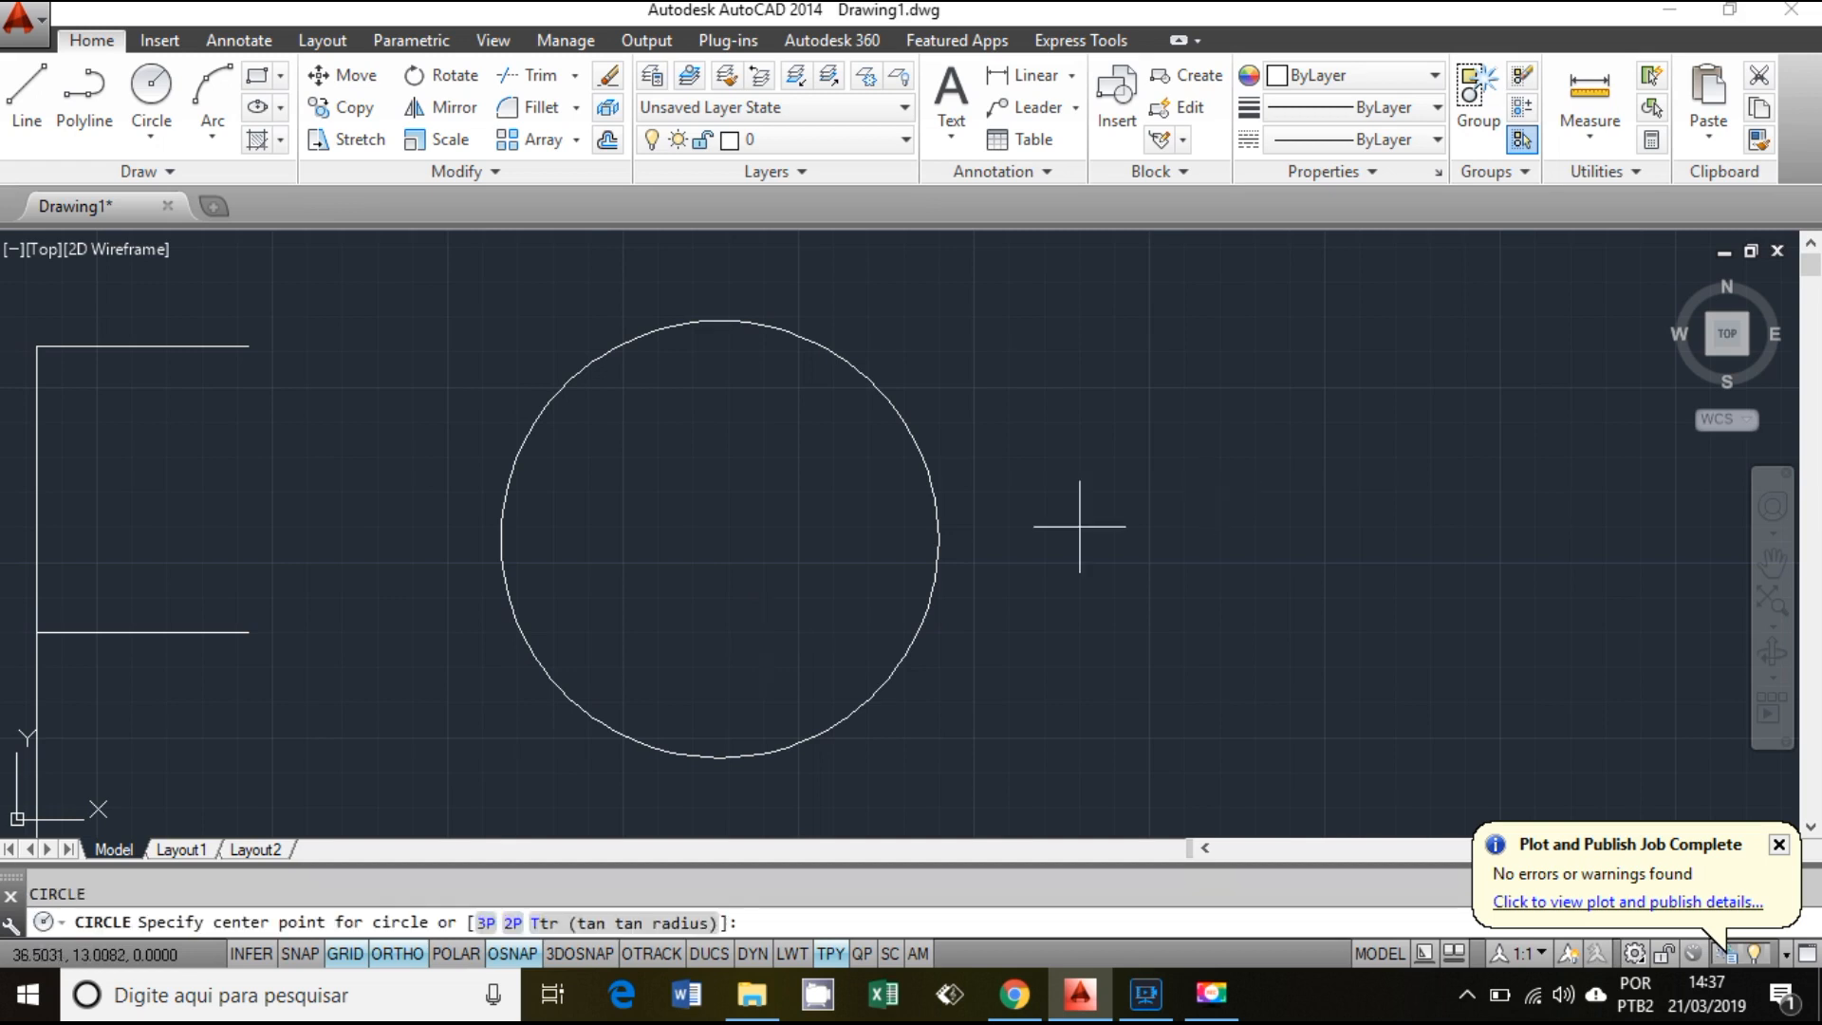
click(721, 540)
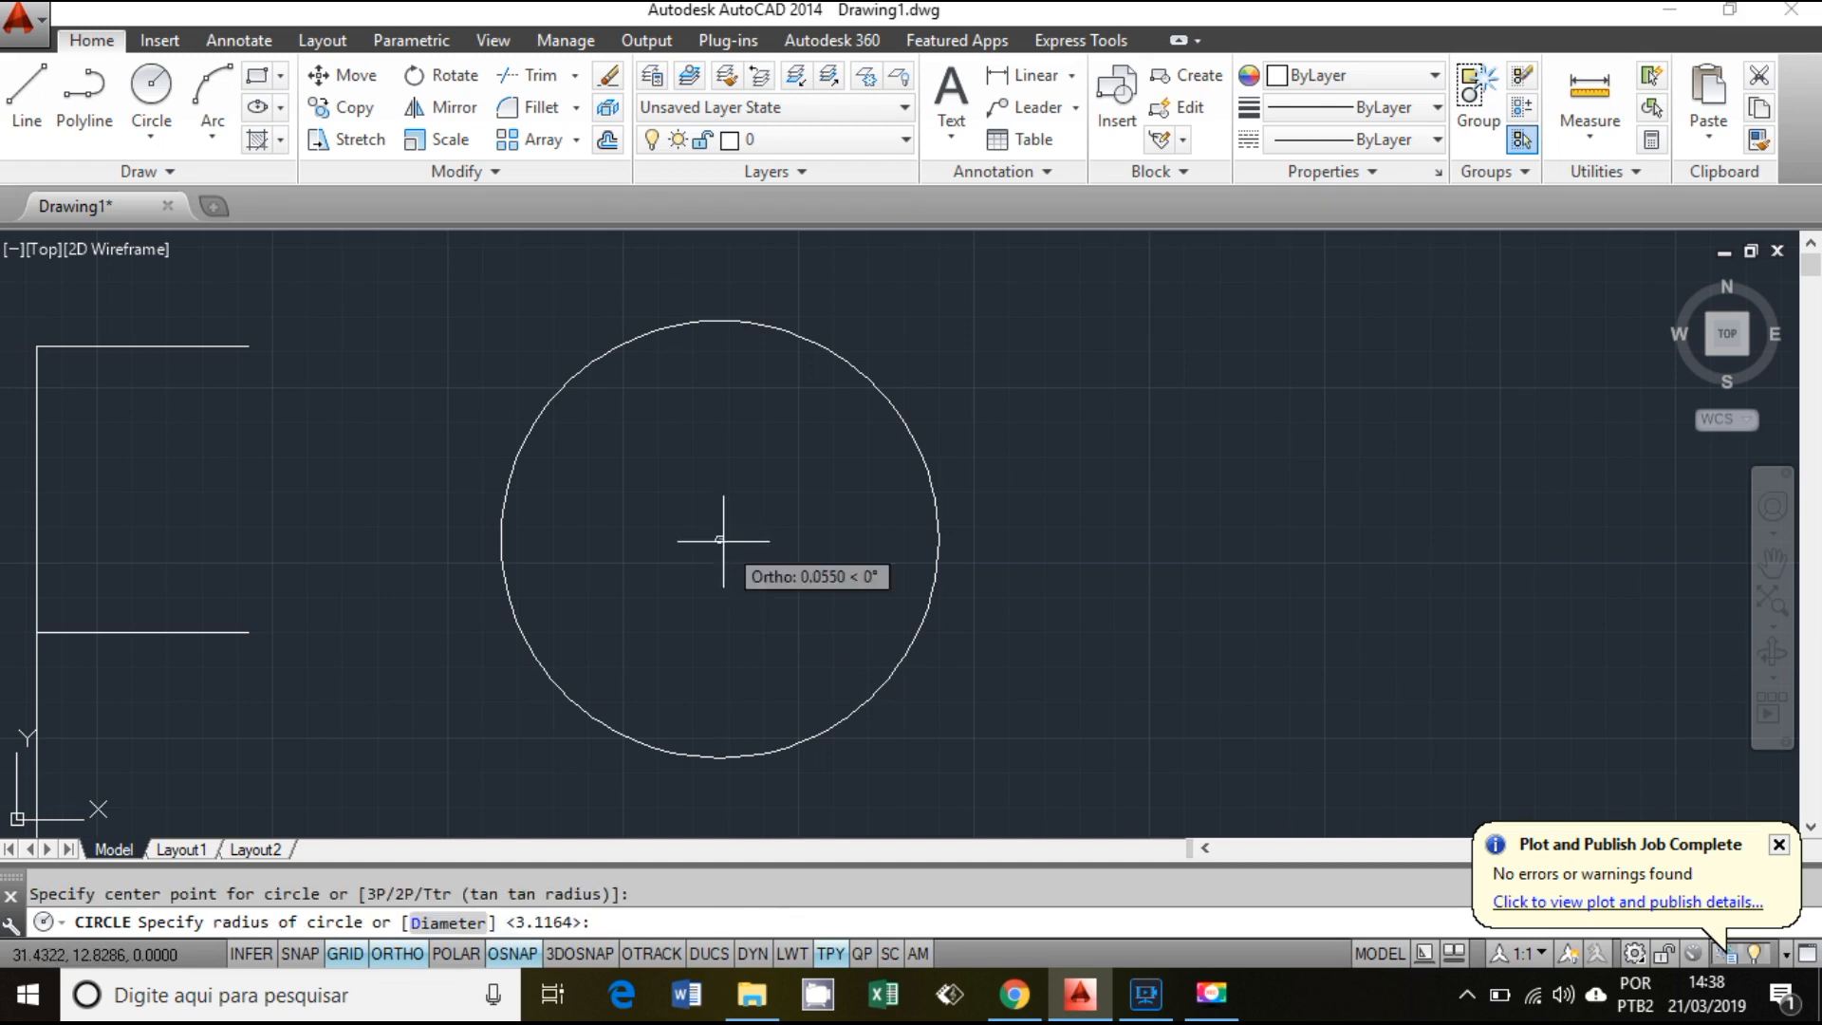
click(772, 633)
middle_drag(826, 630, 696, 594)
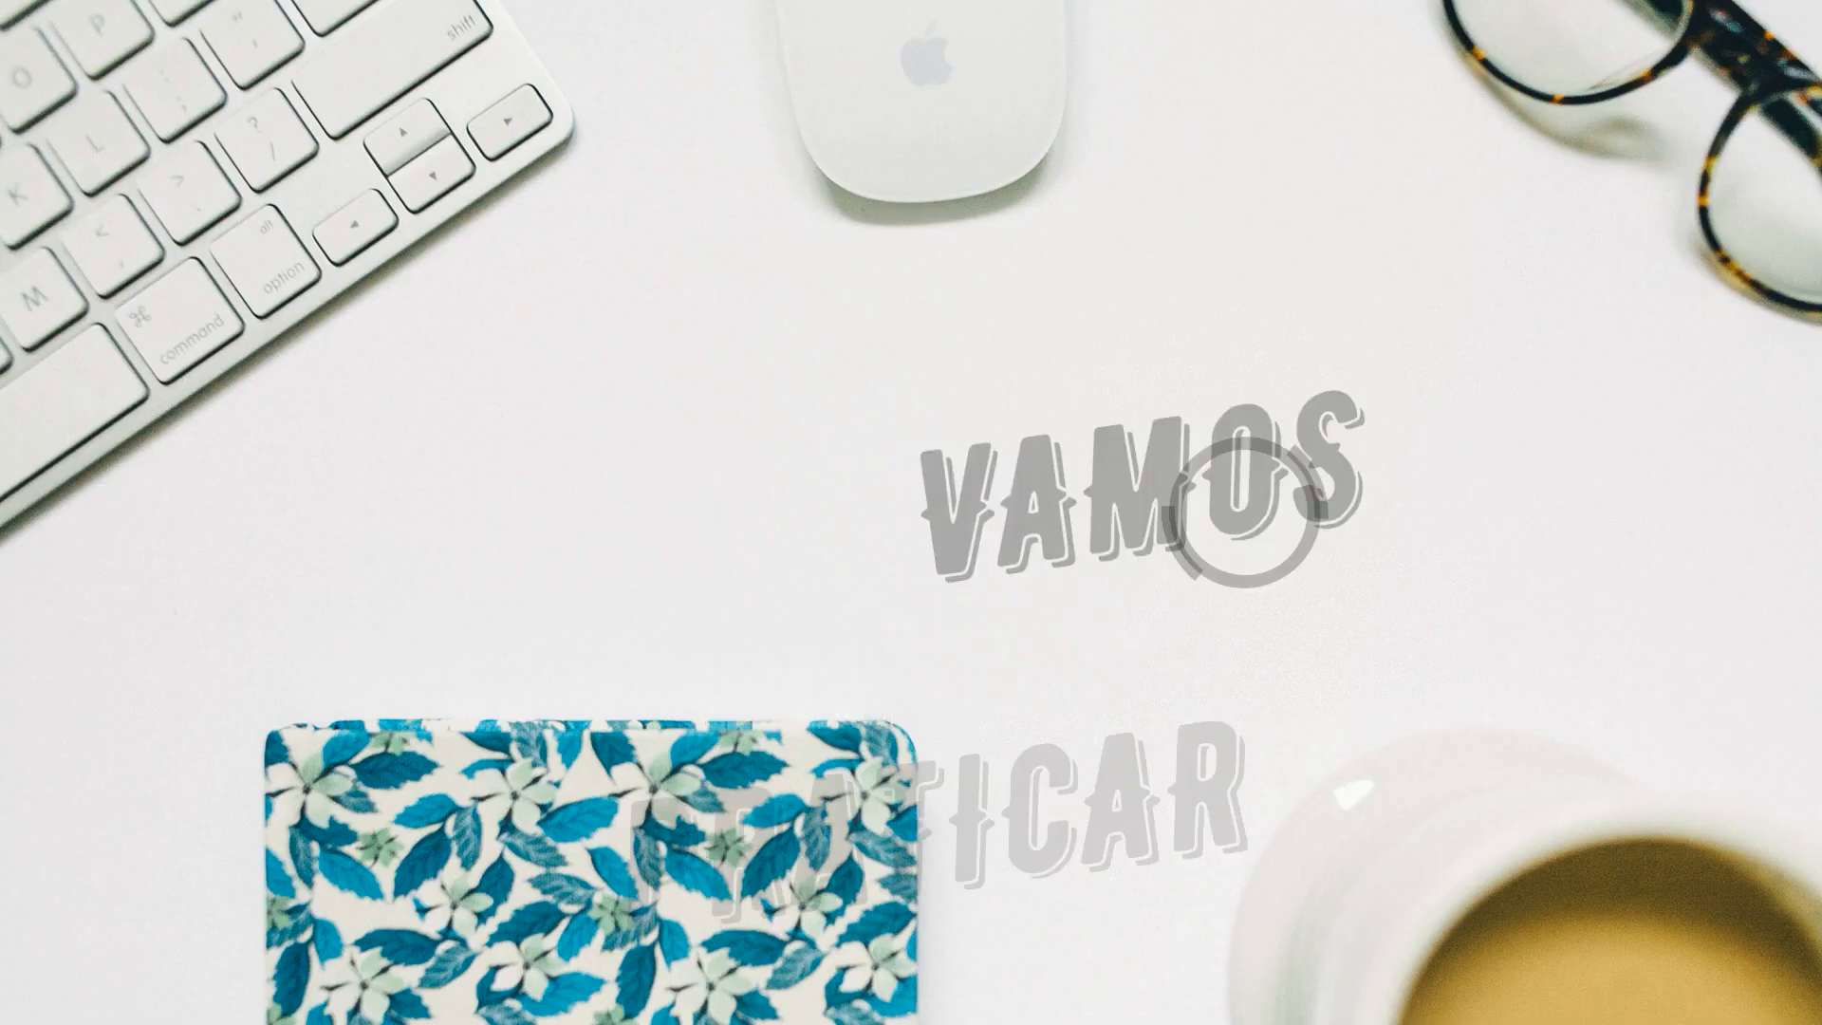